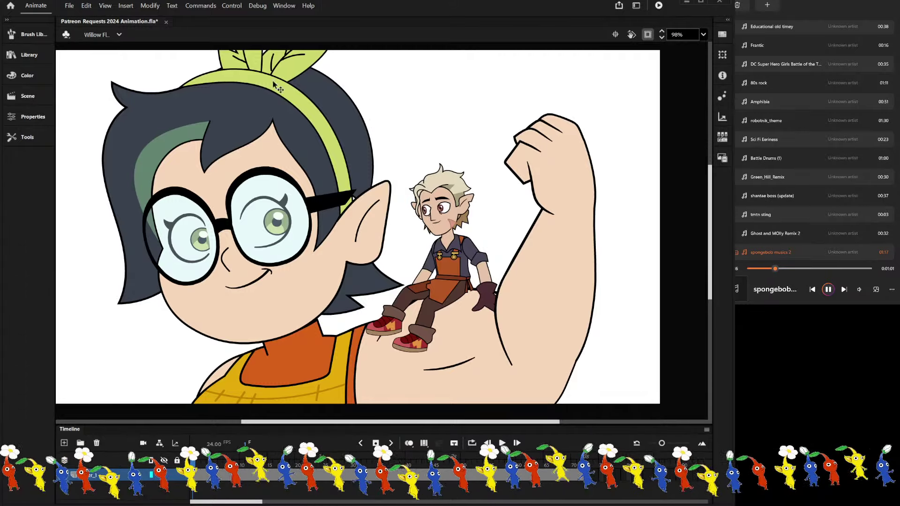
Open the Symbol 376 copy 2 artwork containing both characters for editing.
scroll(373, 151, "down", 3)
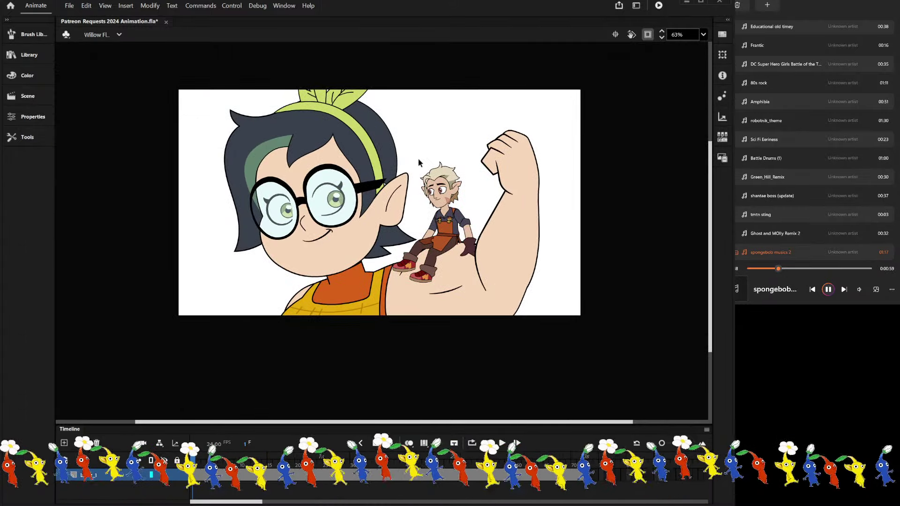
scroll(422, 164, "up", 1)
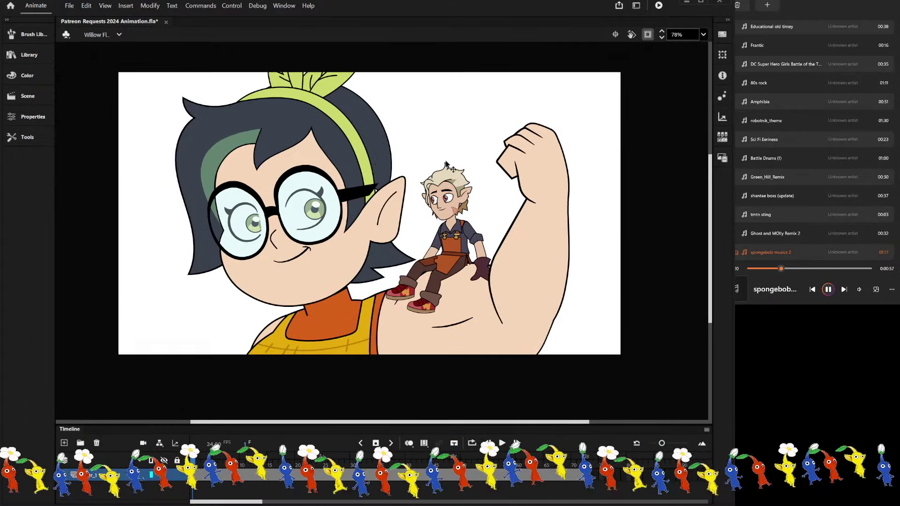
left_click(464, 209)
double_click(457, 202)
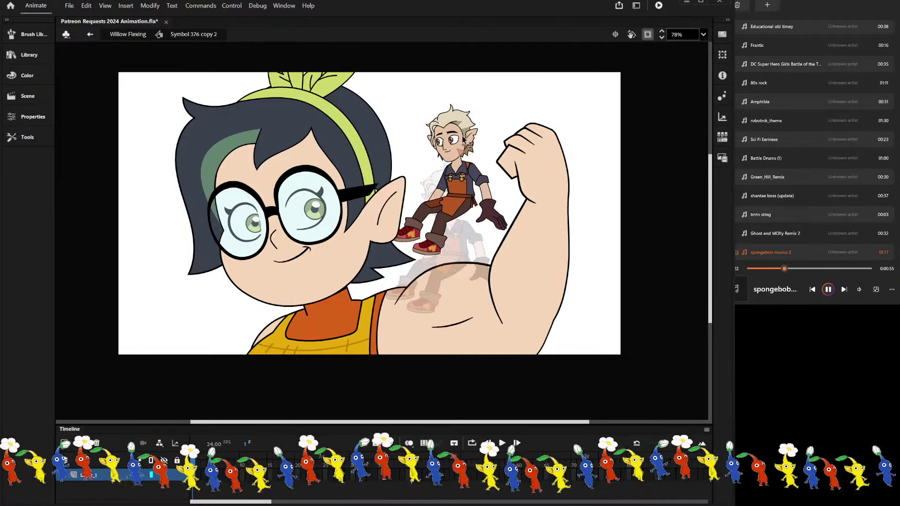
left_click(465, 314)
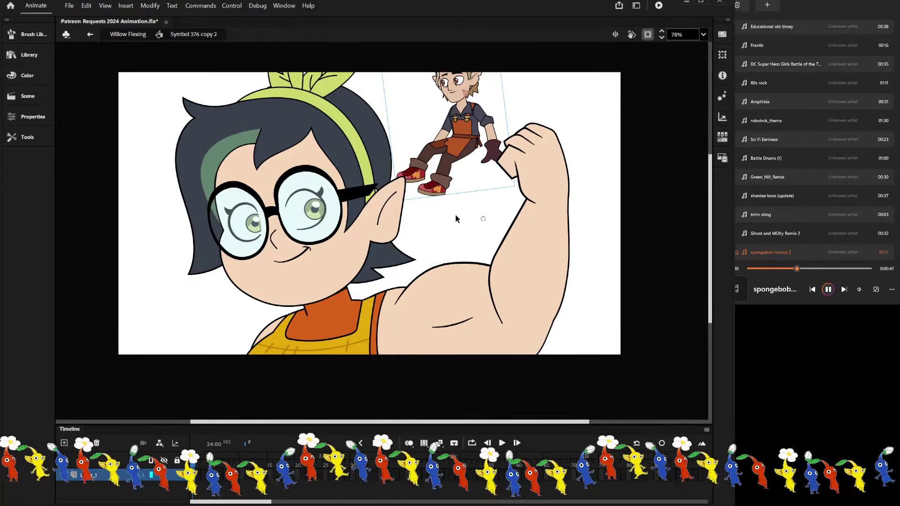
key("ctrl+y")
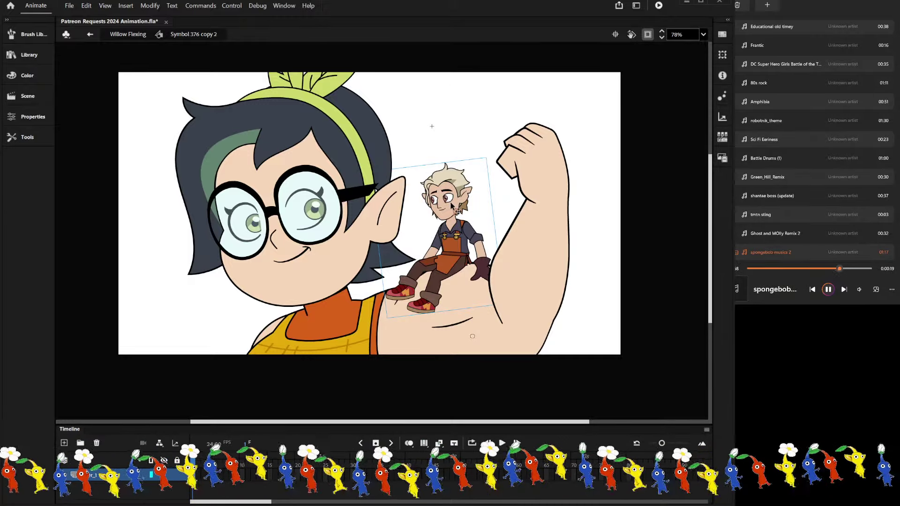
key("Return")
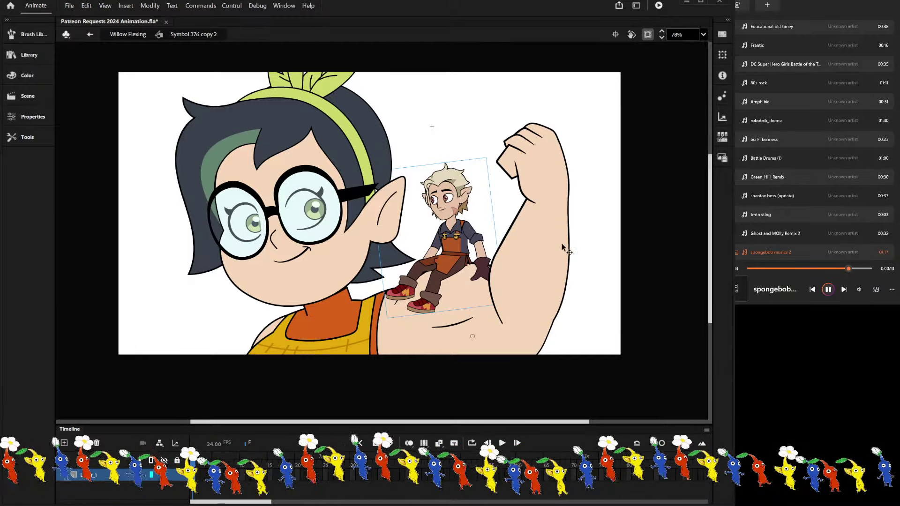
key("Return")
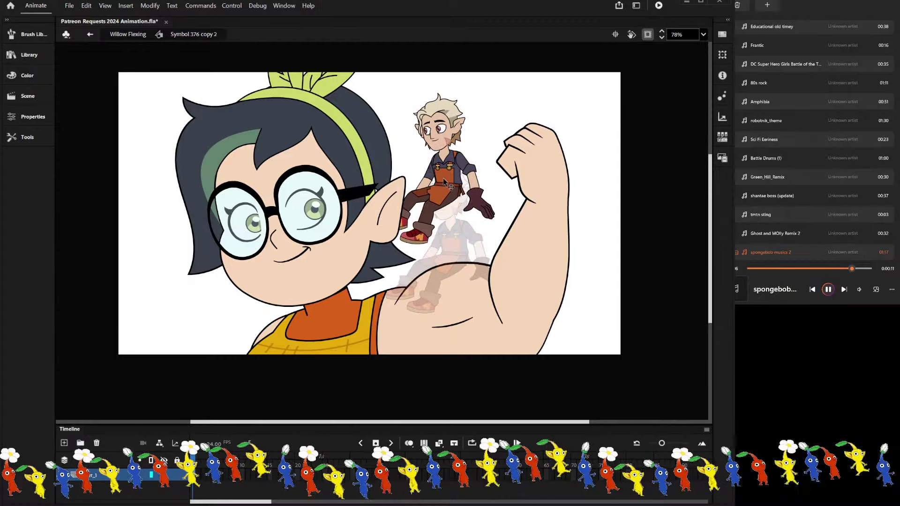
key("Return")
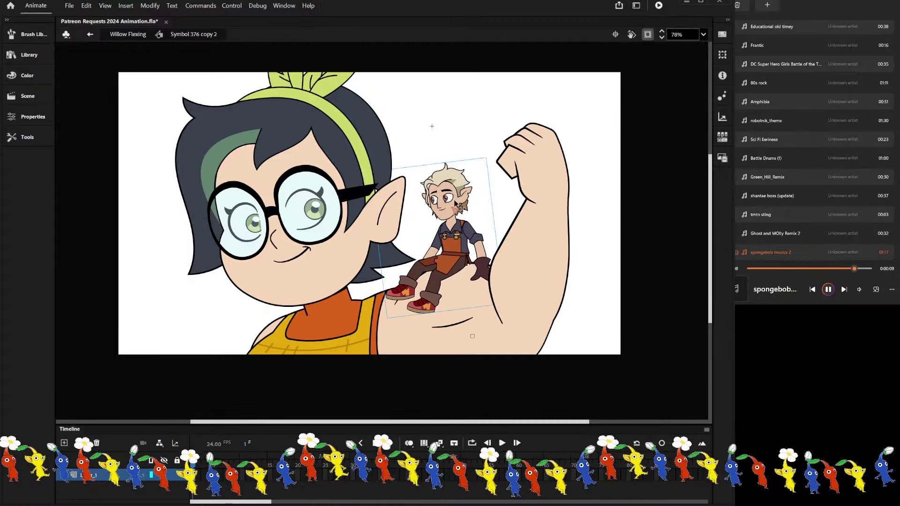
key("Return")
key("Return")
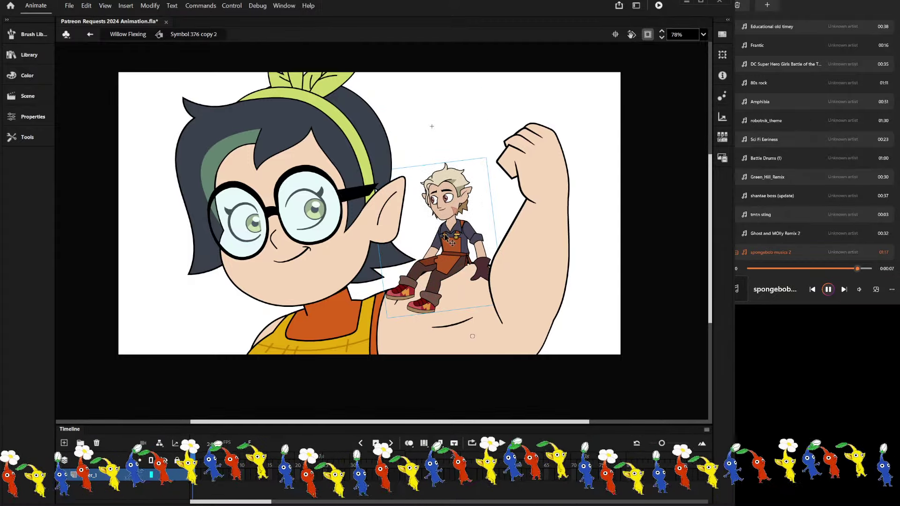
key("Return")
key("Return")
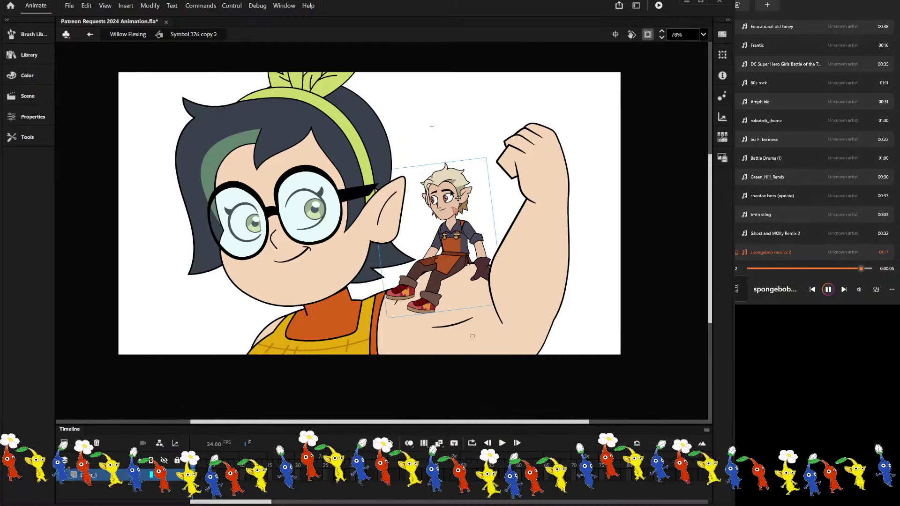
Extend the symbol's artwork layer to frame 72.
left_click_drag(247, 476, 261, 478)
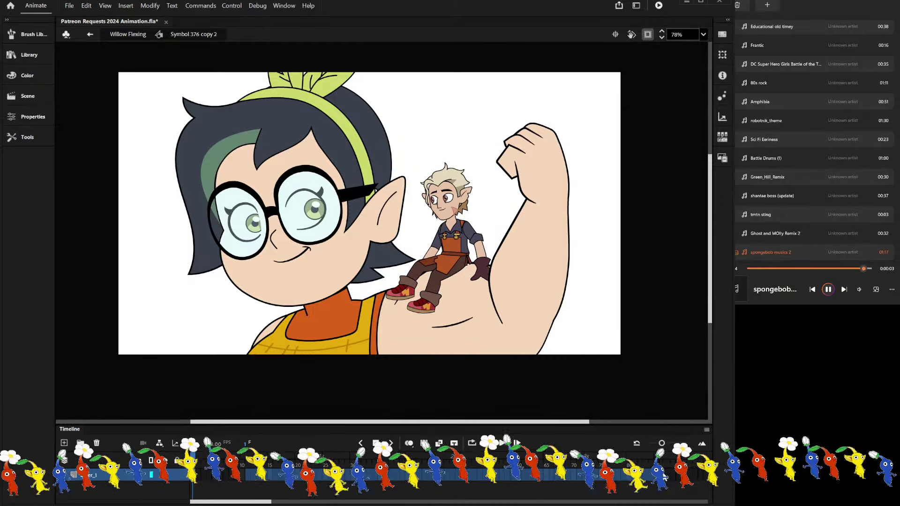
left_click(629, 218)
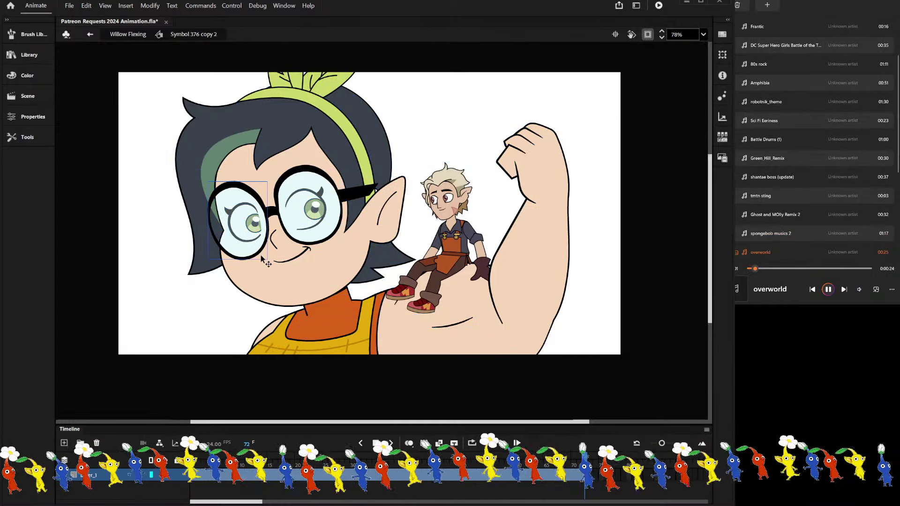
Move the small seated character from the shoulder onto the large character's head by cutting and pasting it in place.
left_click(469, 200)
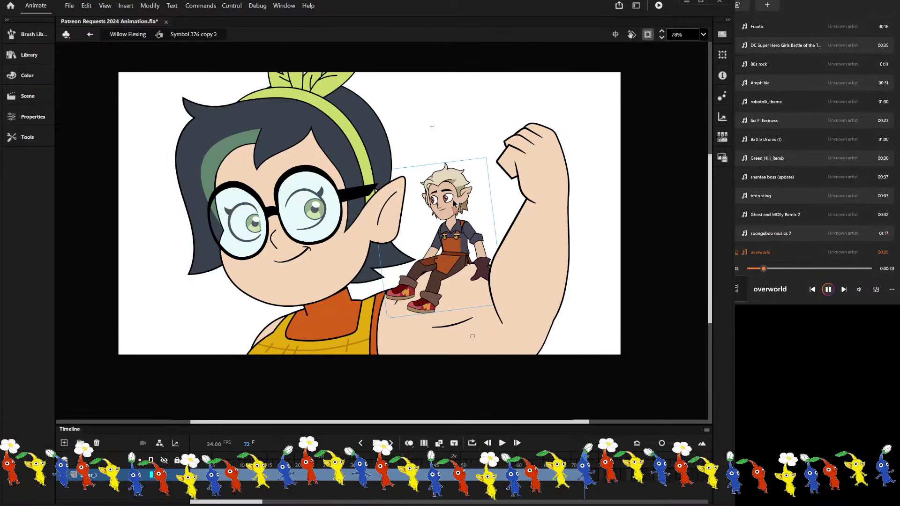
left_click(436, 135)
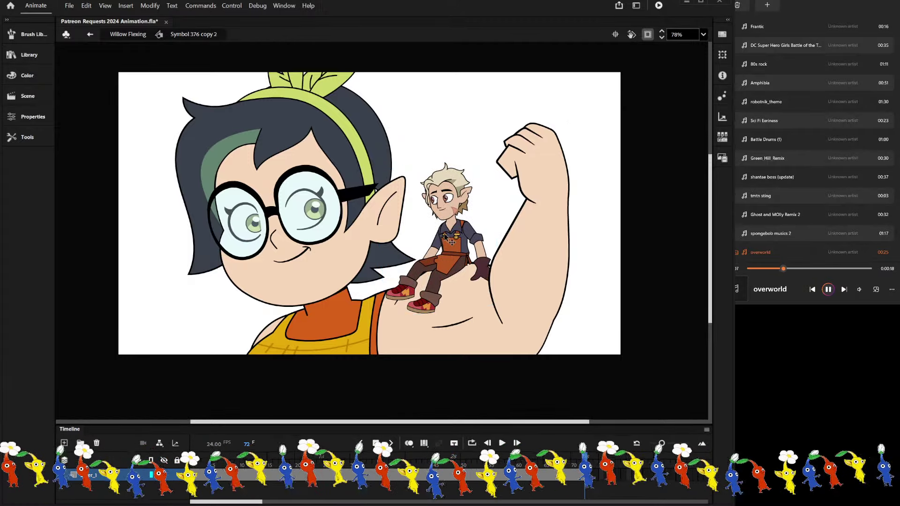
left_click_drag(450, 236, 256, 329)
left_click_drag(185, 313, 267, 99)
key("ctrl+x")
key("ctrl+shift+v")
left_click(441, 93)
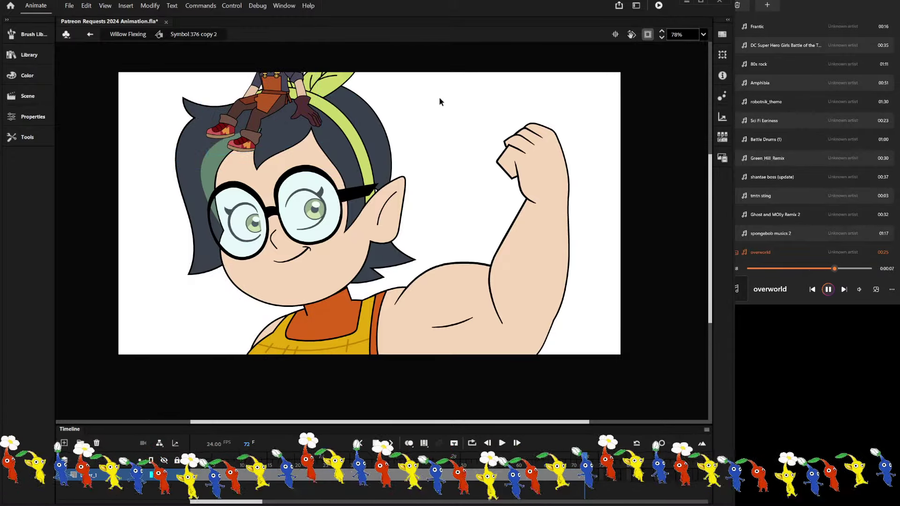
Try moving the small seated character back onto the upper arm of the flexed arm.
left_click(454, 297)
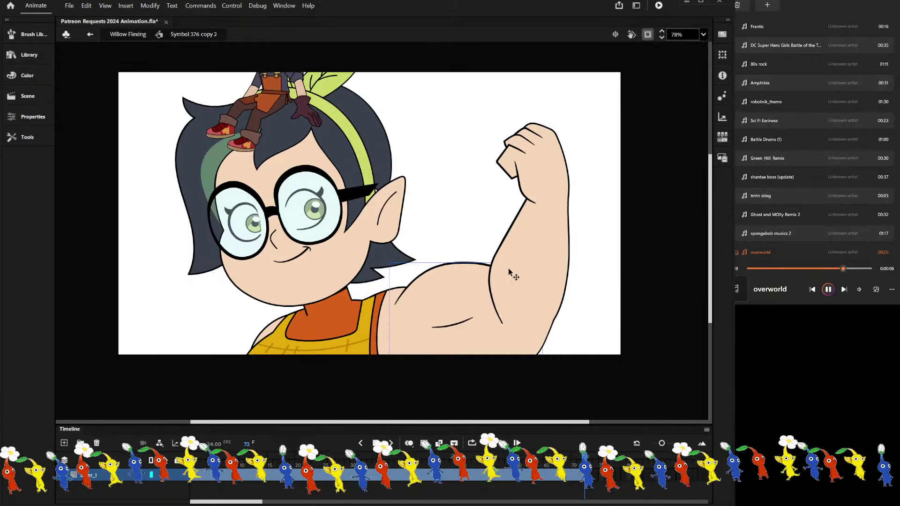
left_click(548, 201)
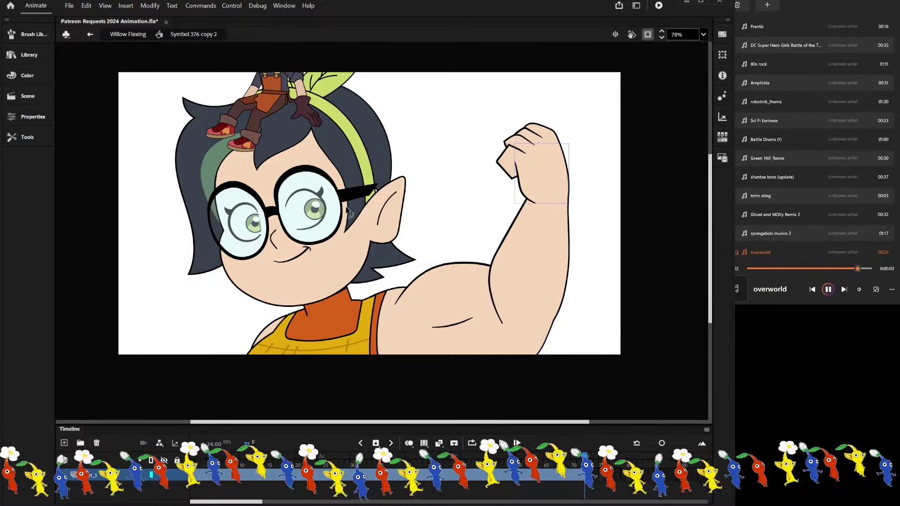
left_click(441, 287)
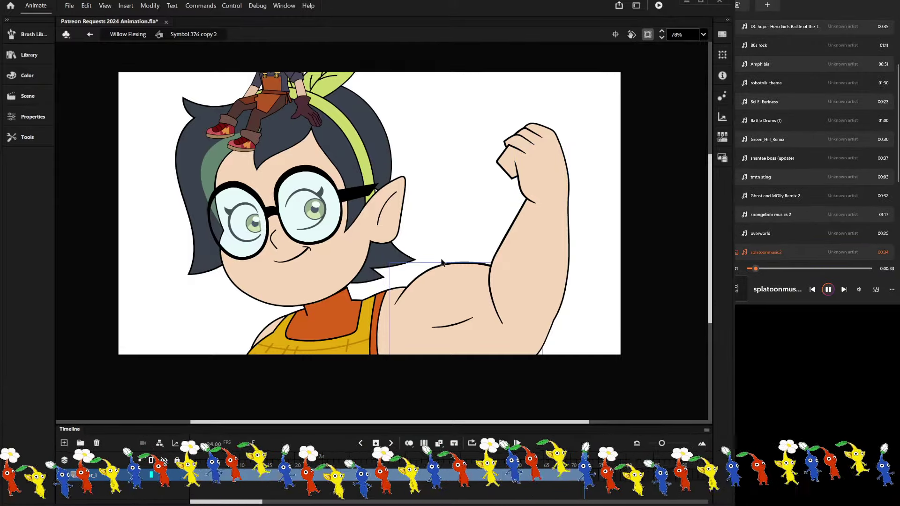
left_click(444, 260)
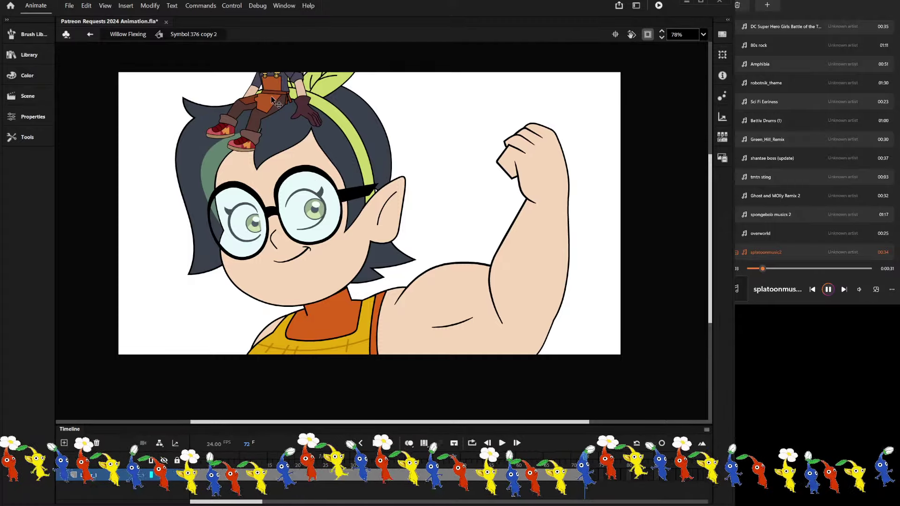
left_click_drag(276, 103, 458, 245)
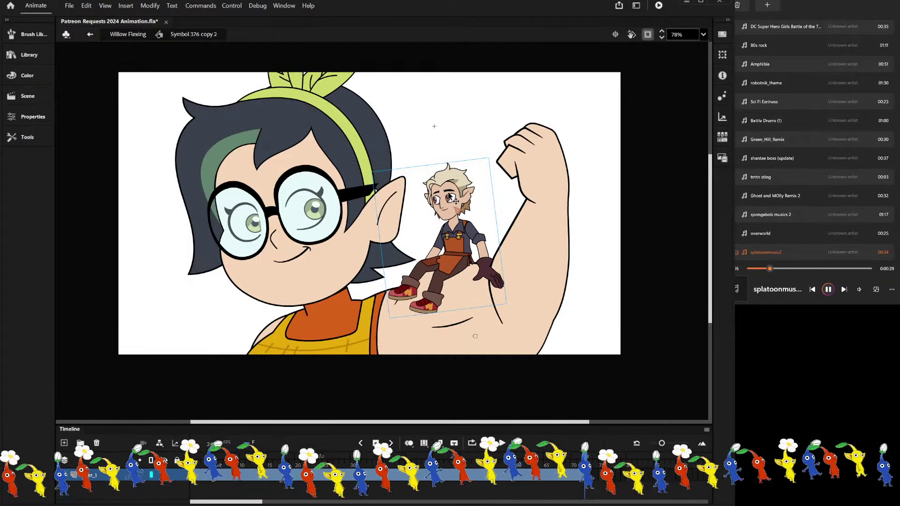
key("ctrl+z")
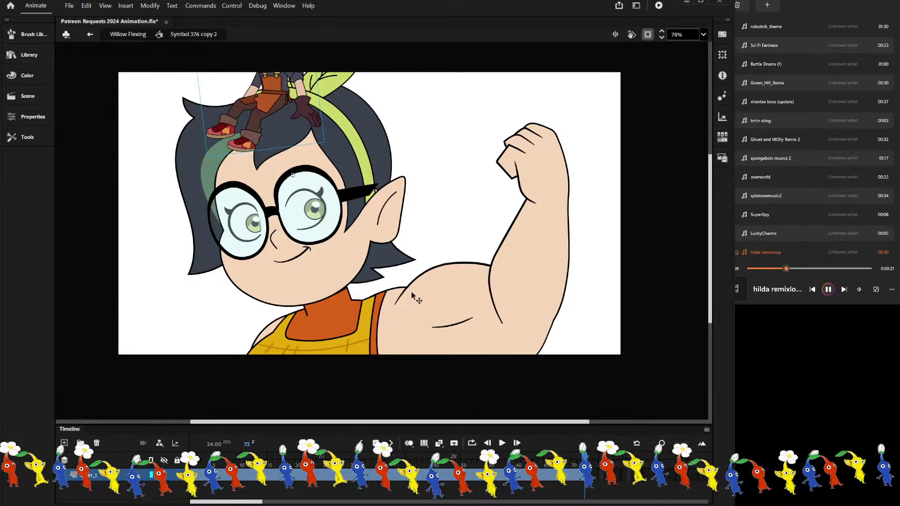
Reopen the symbol at frame 1 and move the raised forearm and fist in place onto a new layer.
left_click(128, 34)
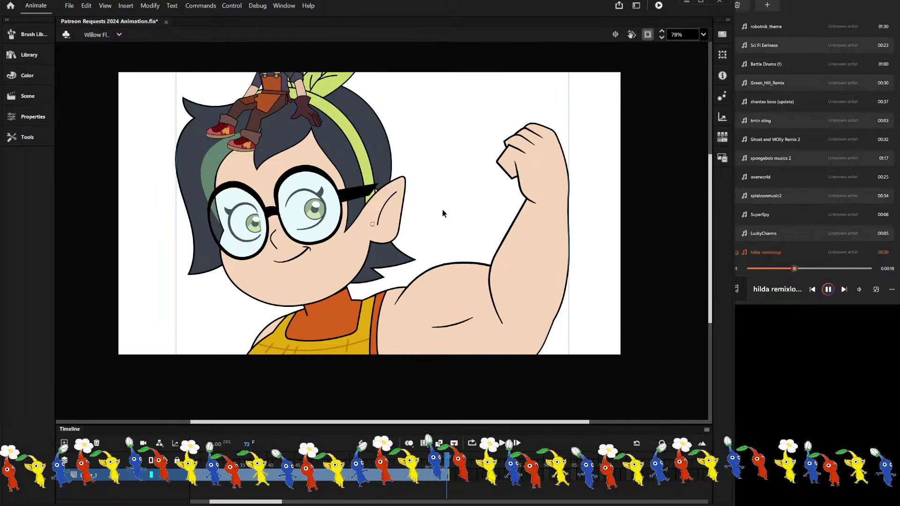
double_click(348, 184)
left_click(490, 302)
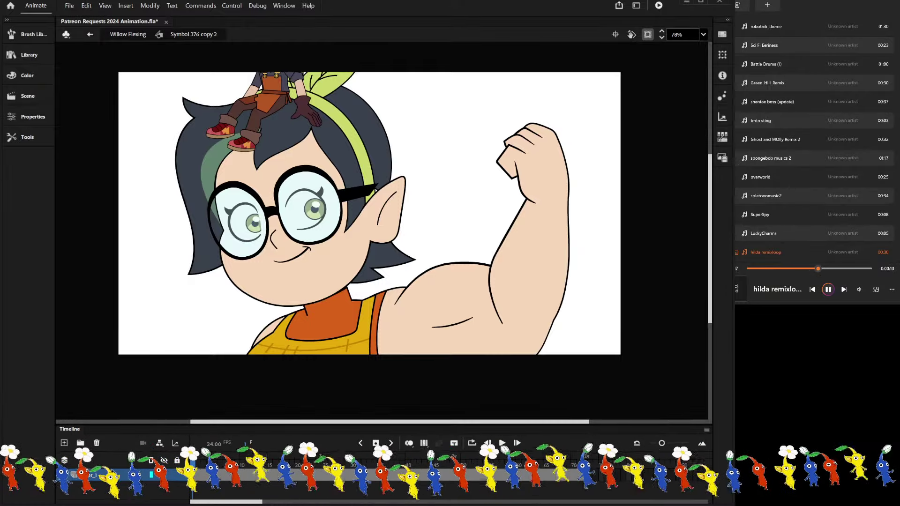
left_click_drag(570, 90, 471, 273)
key("Delete")
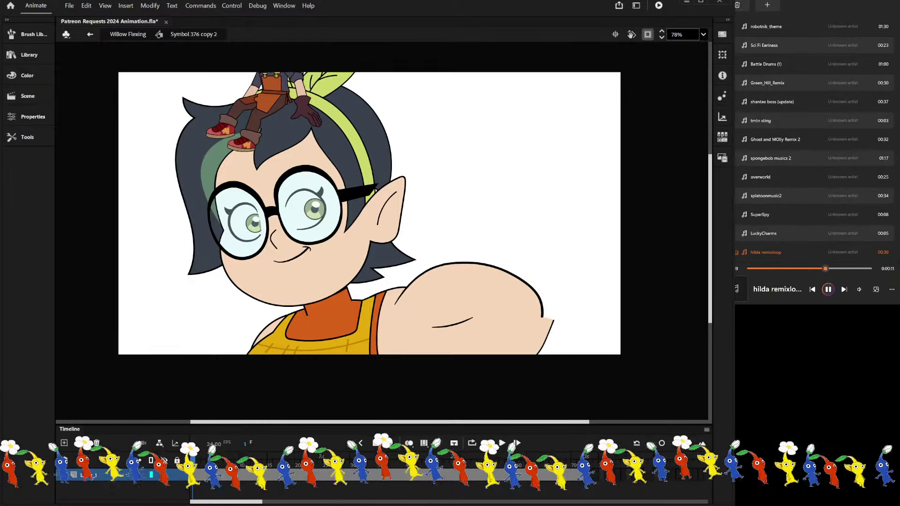
key("ctrl+a")
left_click(64, 443)
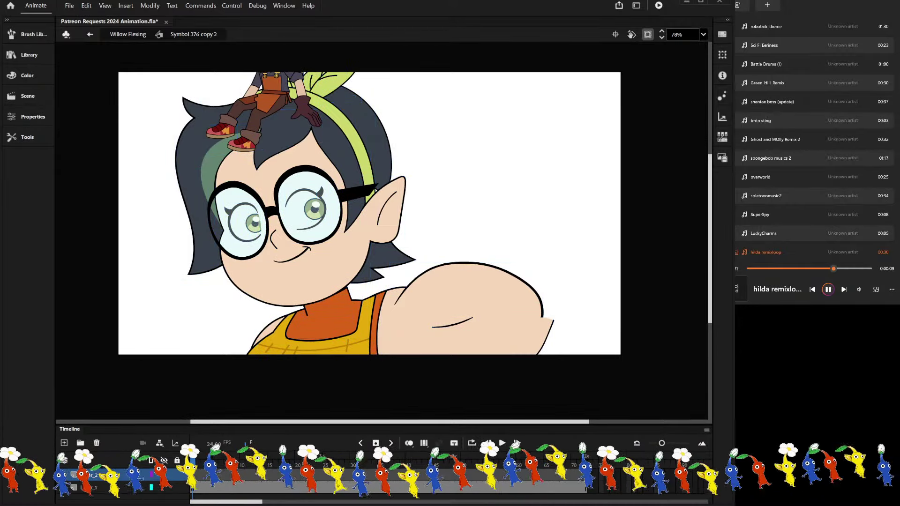
key("ctrl+shift+v")
Move the small seated character in place onto its own new layer between the forearm layer and Layer_1.
left_click(172, 492)
key("Return")
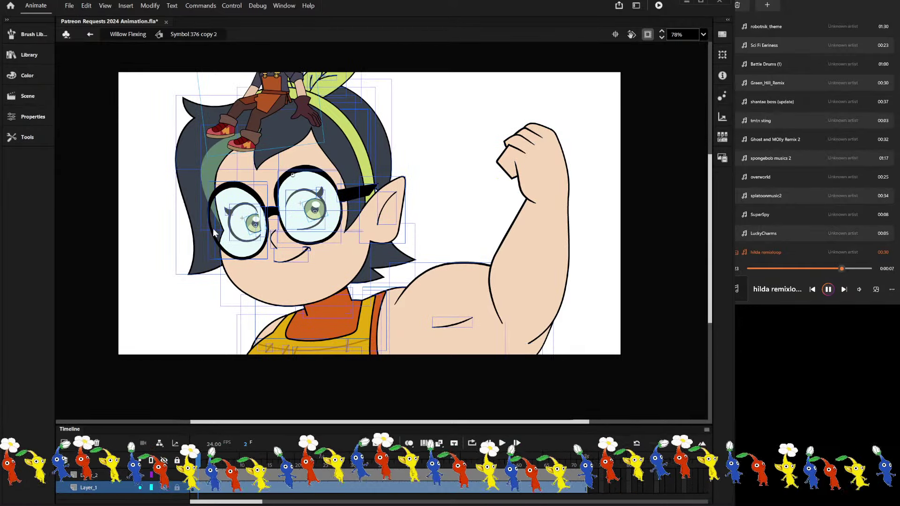
left_click(64, 444)
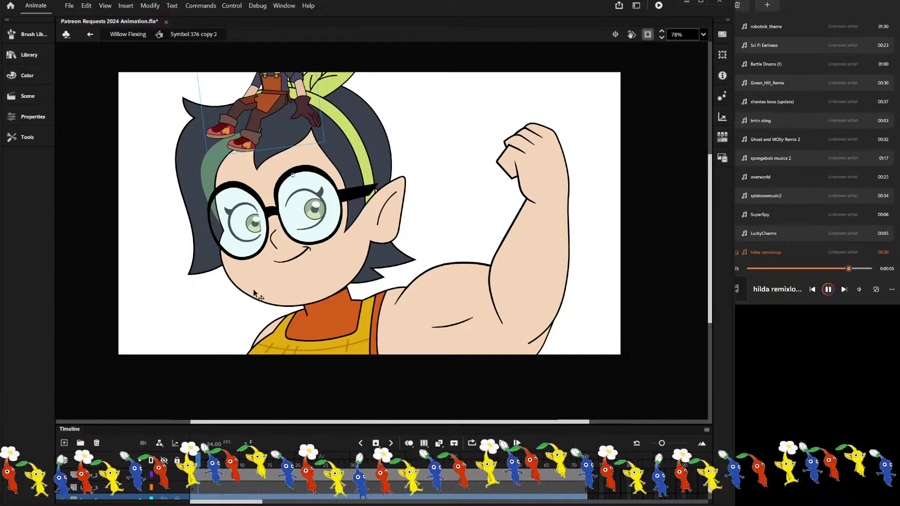
left_click(193, 488)
key("ctrl+shift+v")
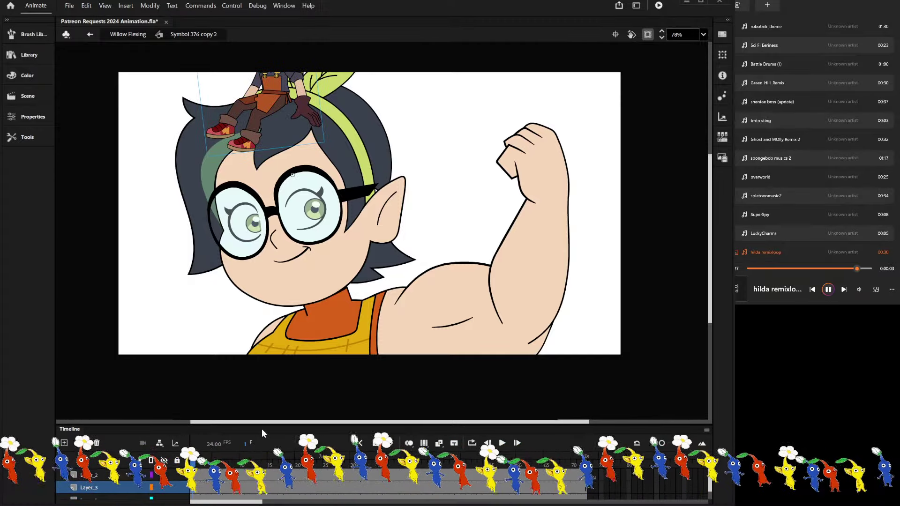
Enlarge the timeline and add a new layer directly above Layer_1.
left_click_drag(261, 428, 268, 385)
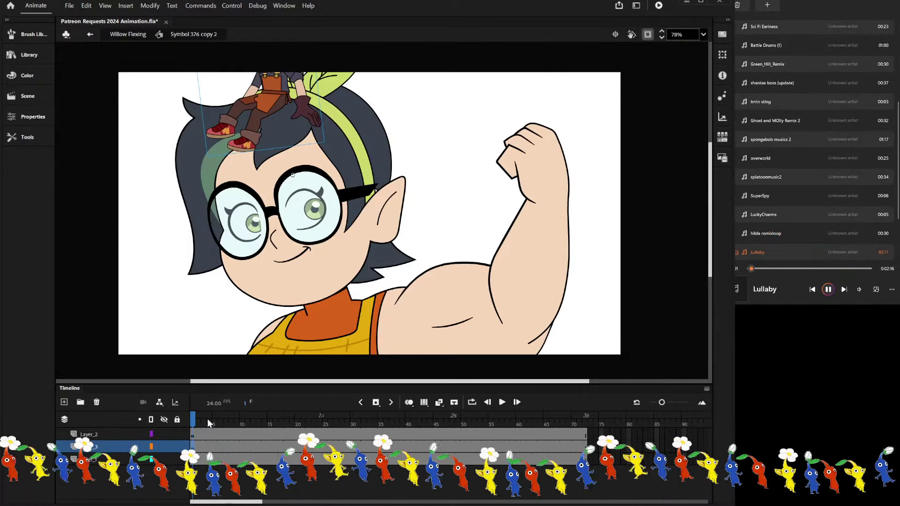
left_click(93, 459)
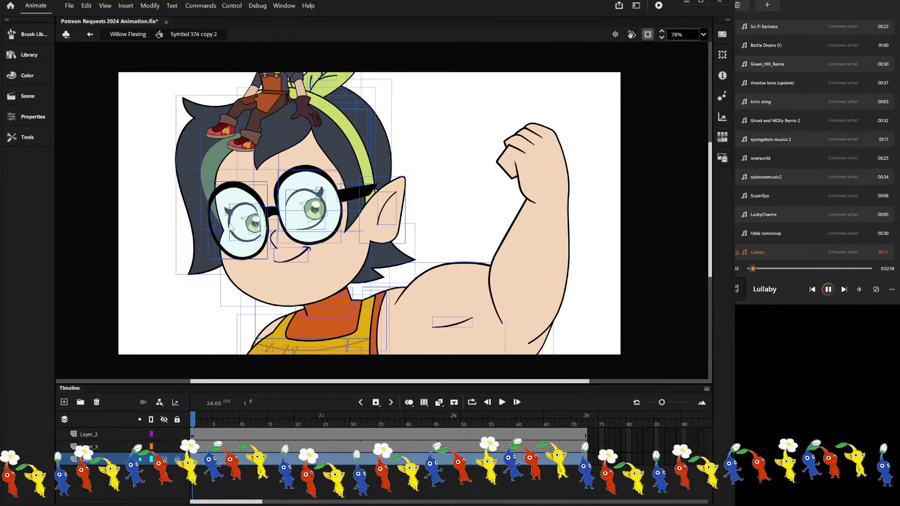
key("ctrl+shift+n")
left_click(432, 280)
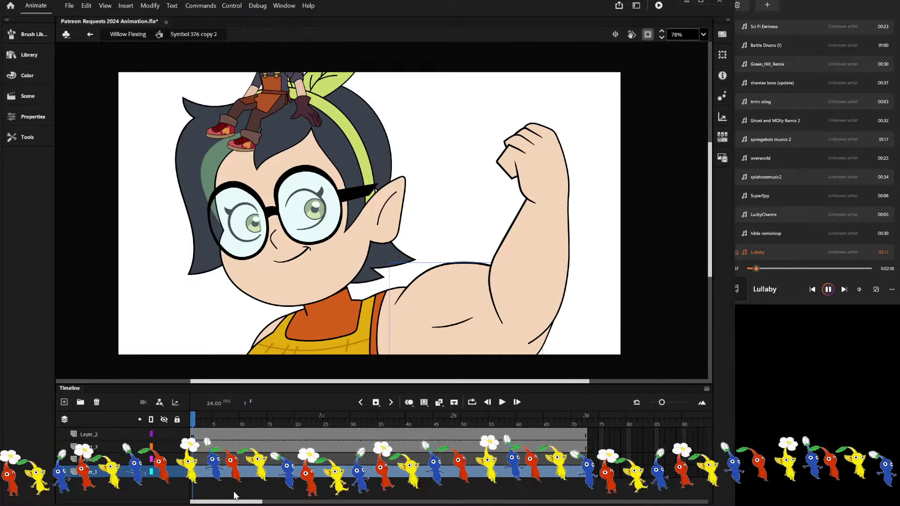
Hide every layer except Layer_1 and remove the flexed upper arm pieces from its artwork.
left_click(164, 419)
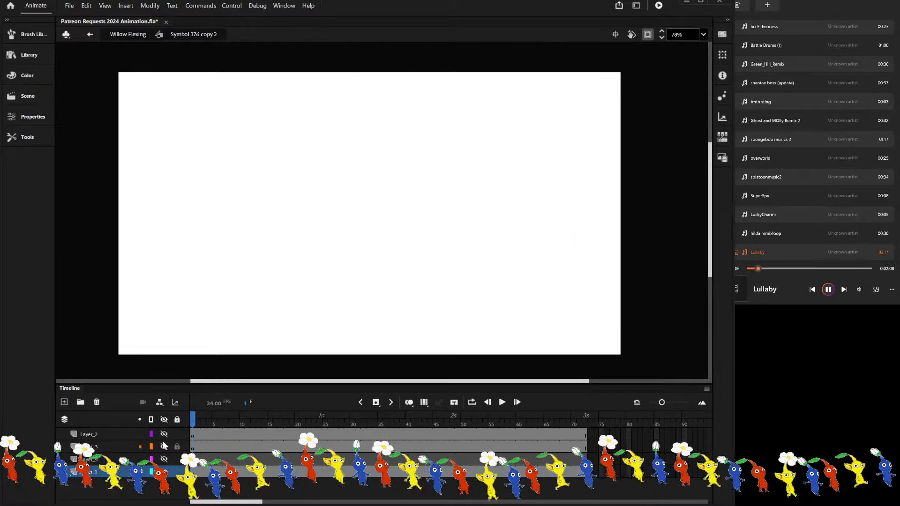
left_click(164, 472)
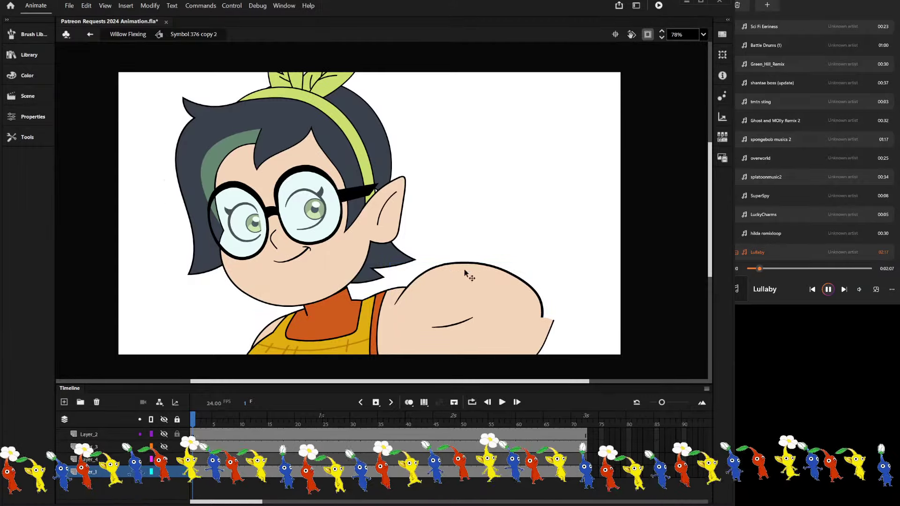
left_click_drag(568, 275, 434, 362)
left_click_drag(427, 334, 506, 334)
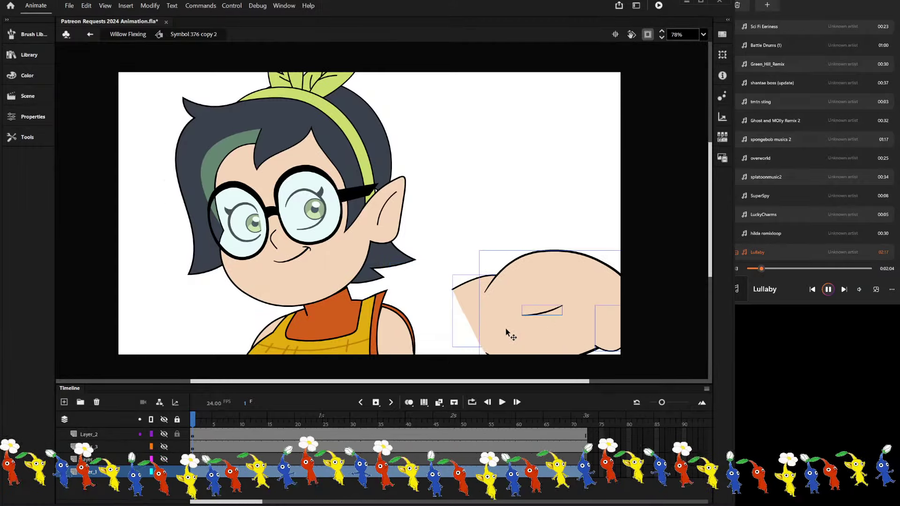
key("Delete")
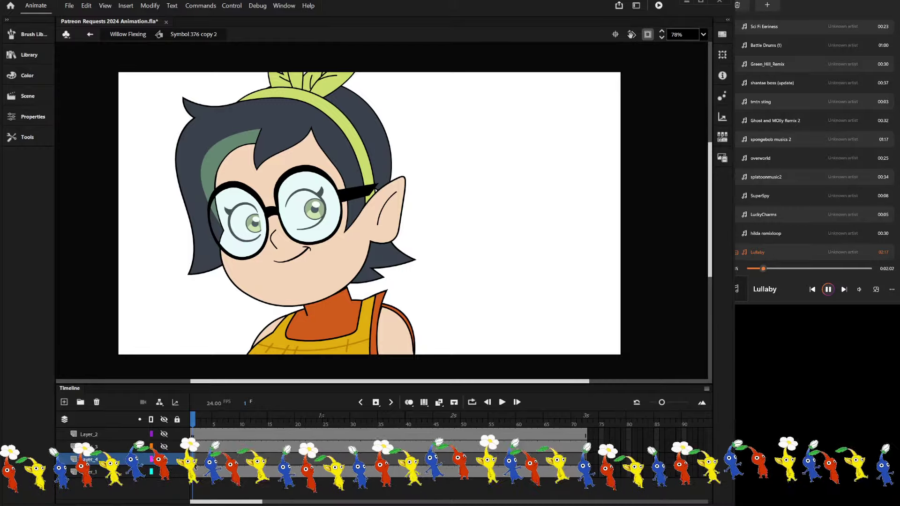
Show Layer_4 and paste the removed upper arm pieces in place on it.
left_click(166, 459)
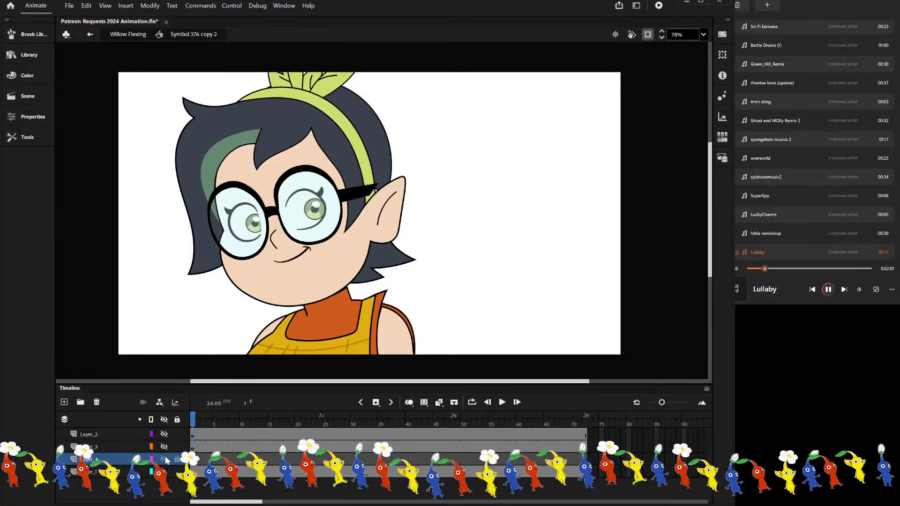
key("ctrl+shift+v")
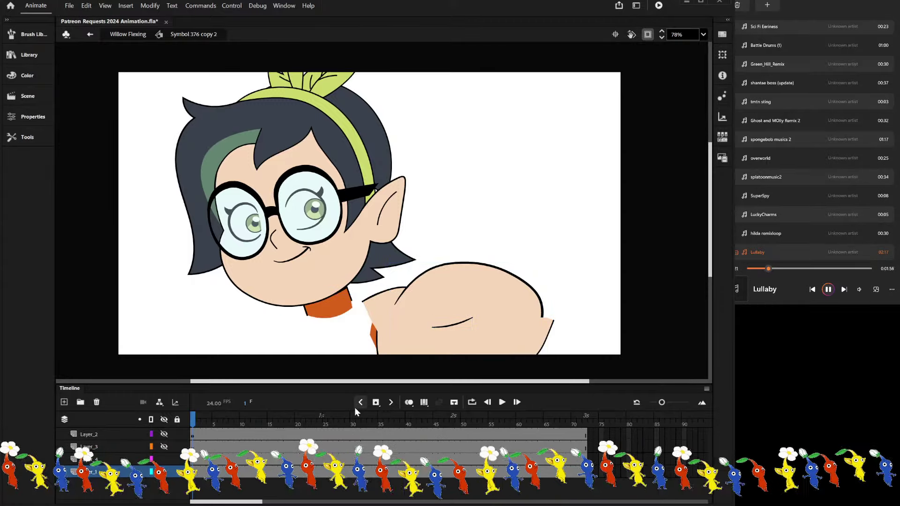
Restack the neck, collar and tank-top pieces against the shoulder so the tank-top strap overlaps the shoulder.
left_click(347, 365)
scroll(336, 318, "up", 3)
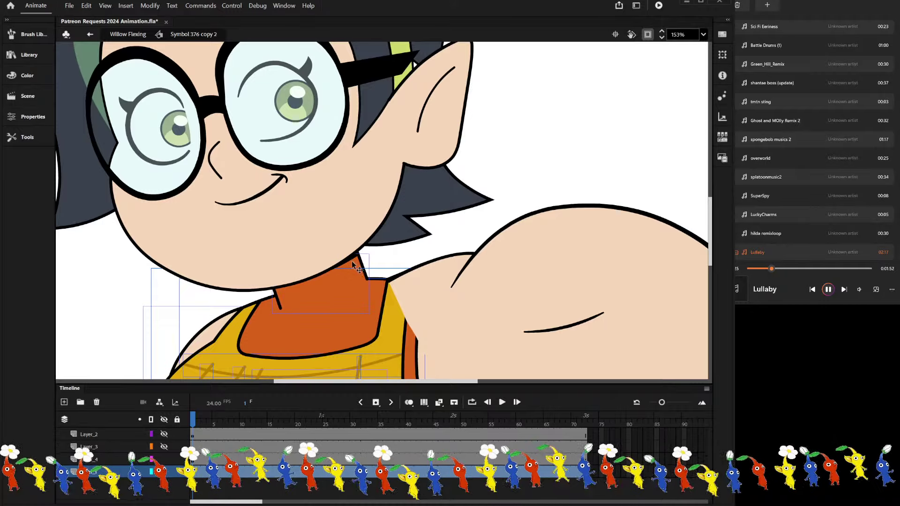
key("Delete")
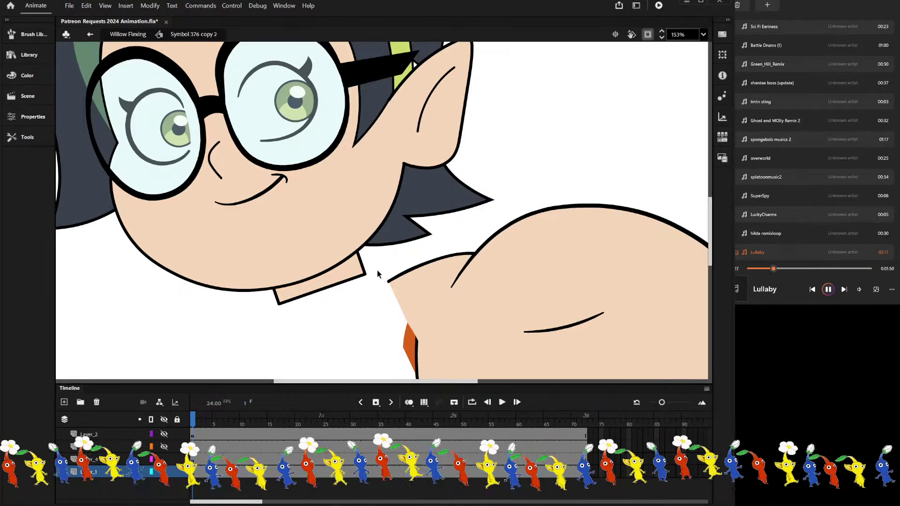
key("ctrl+z")
scroll(371, 262, "up", 2)
scroll(395, 248, "down", 3)
key("Delete")
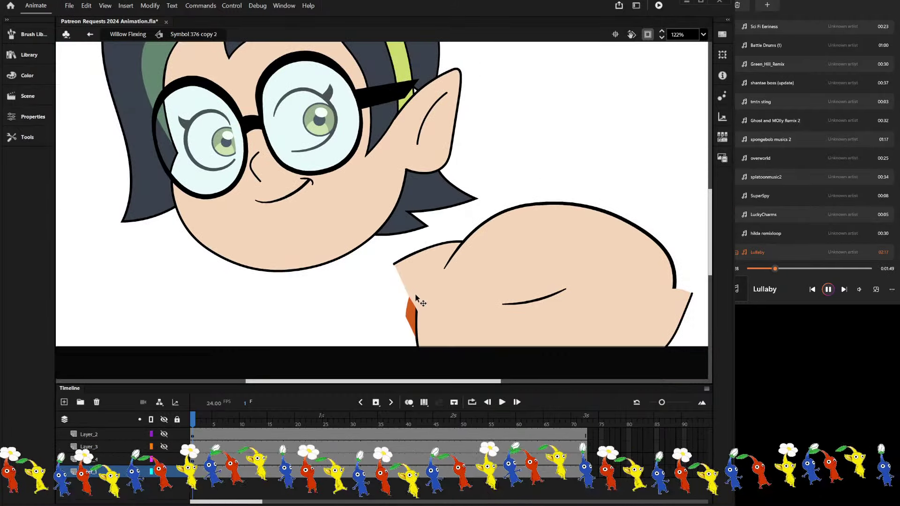
key("ctrl+z")
left_click_drag(144, 312, 427, 340)
key("Delete")
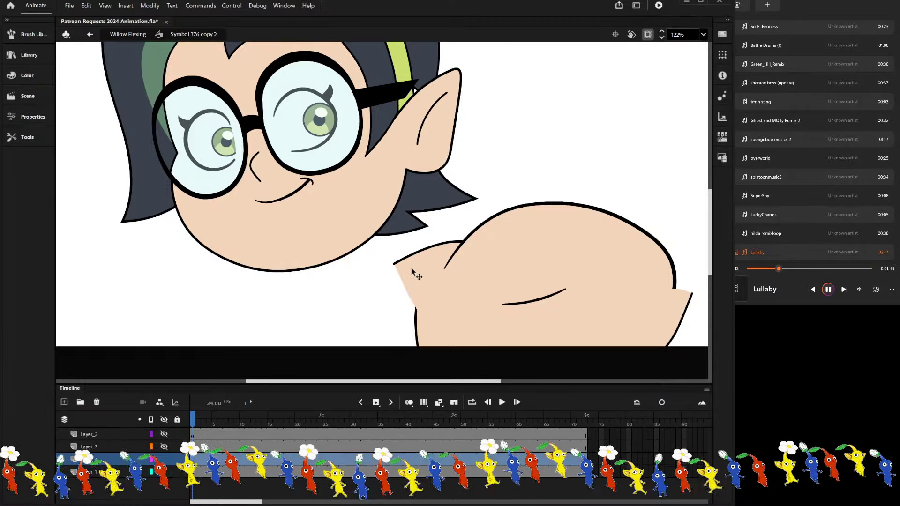
key("ctrl+z")
key("Delete")
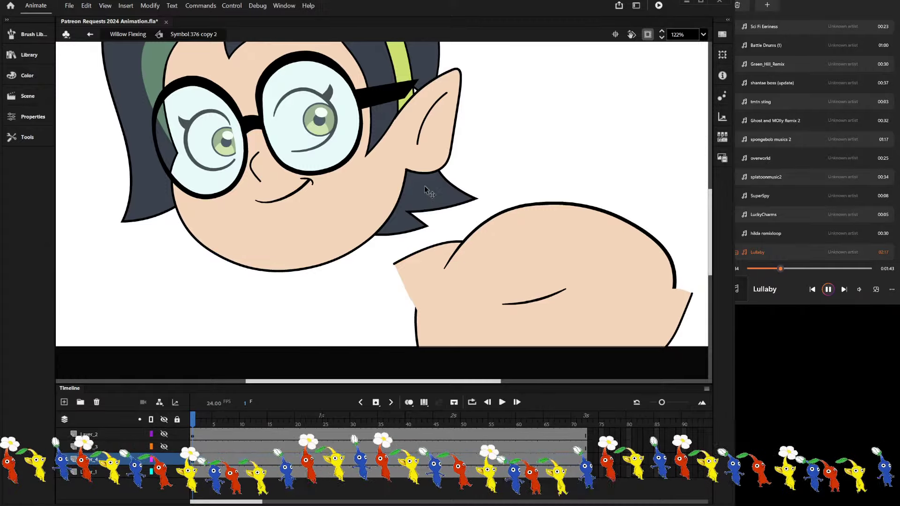
key("ctrl+z")
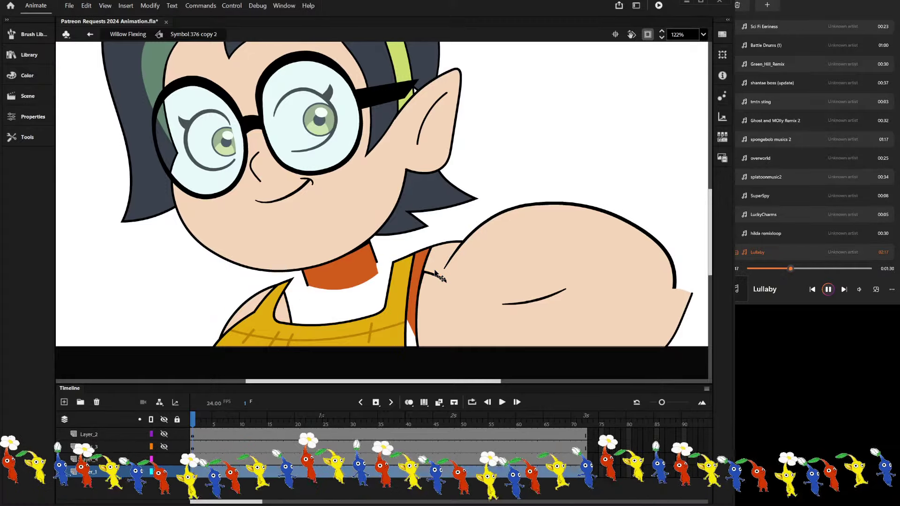
Reopen the symbol and edit the orange undershirt drawing object beside the armhole.
double_click(439, 274)
left_click_drag(432, 299, 528, 379)
double_click(553, 137)
double_click(415, 349)
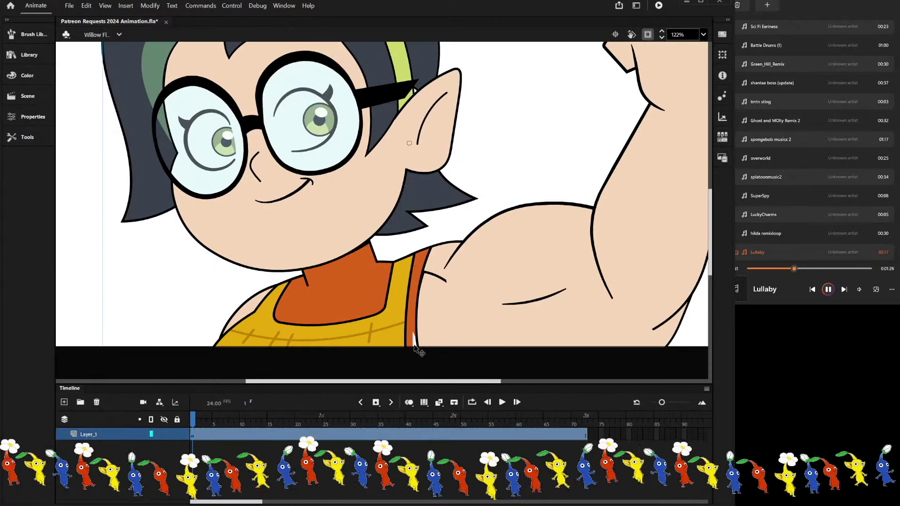
double_click(413, 347)
double_click(413, 347)
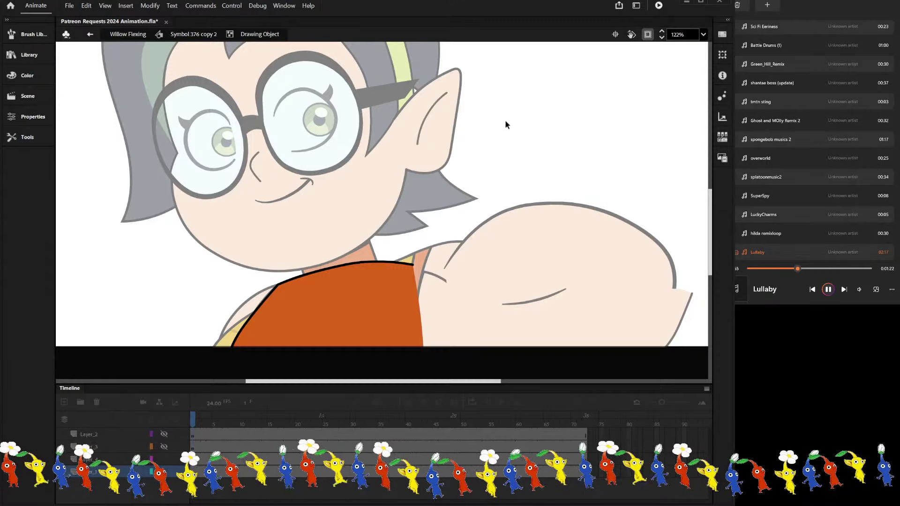
double_click(530, 123)
Show all layers and remove the stray outline of the shoulder shape that crosses the upper arm beside the strap.
scroll(432, 298, "up", 2)
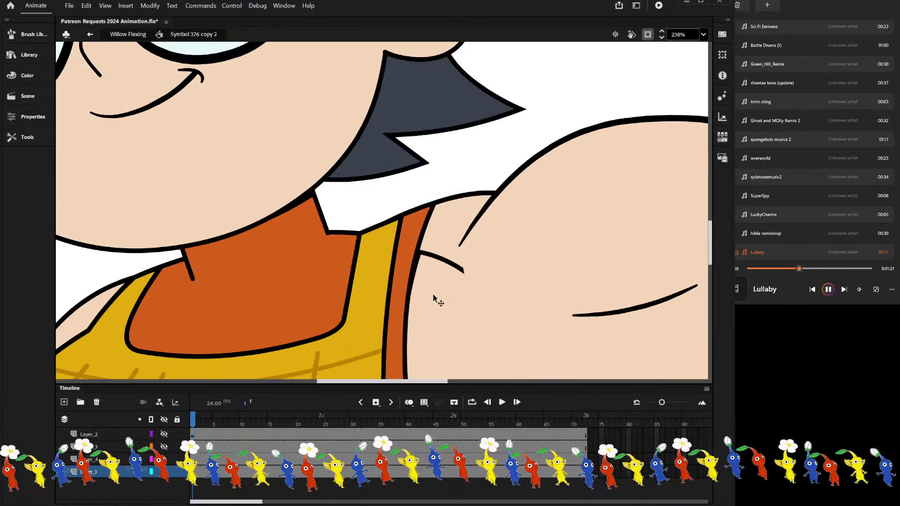
scroll(430, 267, "up", 2)
double_click(409, 246)
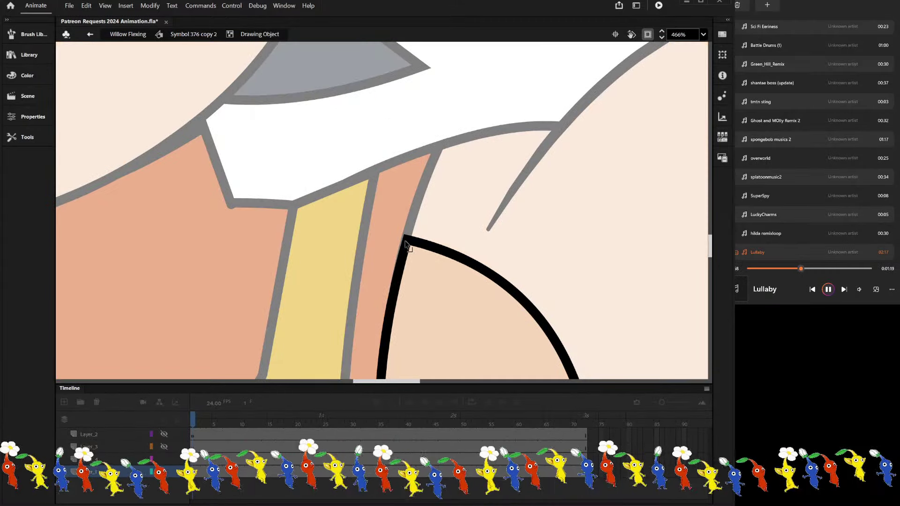
double_click(429, 123)
scroll(417, 162, "down", 5)
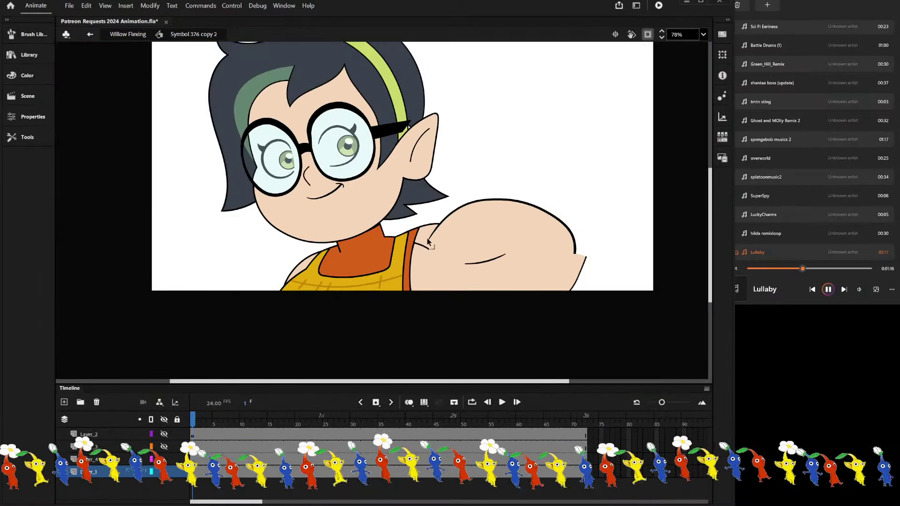
scroll(429, 260, "down", 1)
scroll(428, 255, "up", 1)
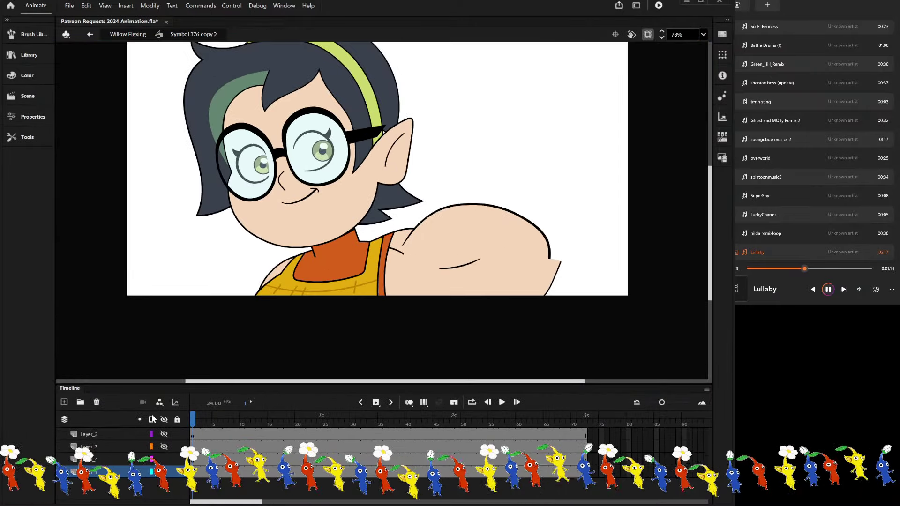
left_click(164, 418)
left_click(165, 419)
left_click(164, 419)
left_click(164, 419)
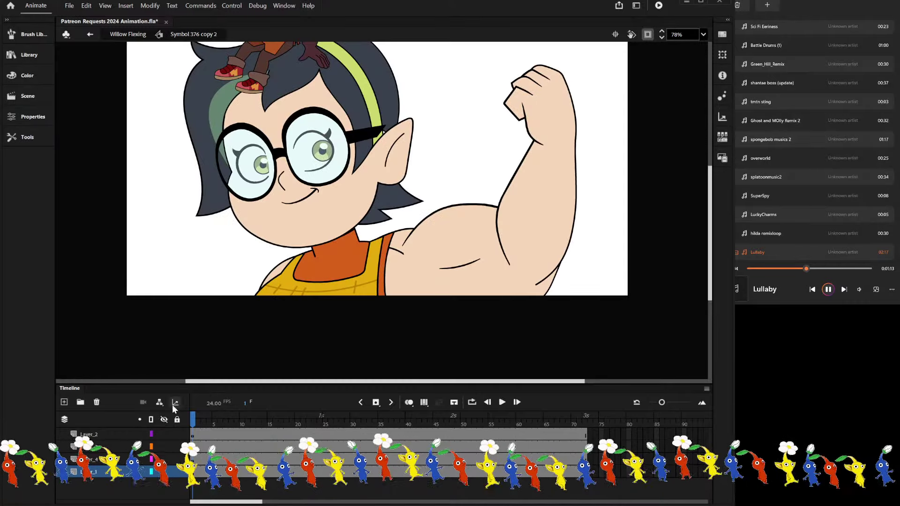
double_click(399, 254)
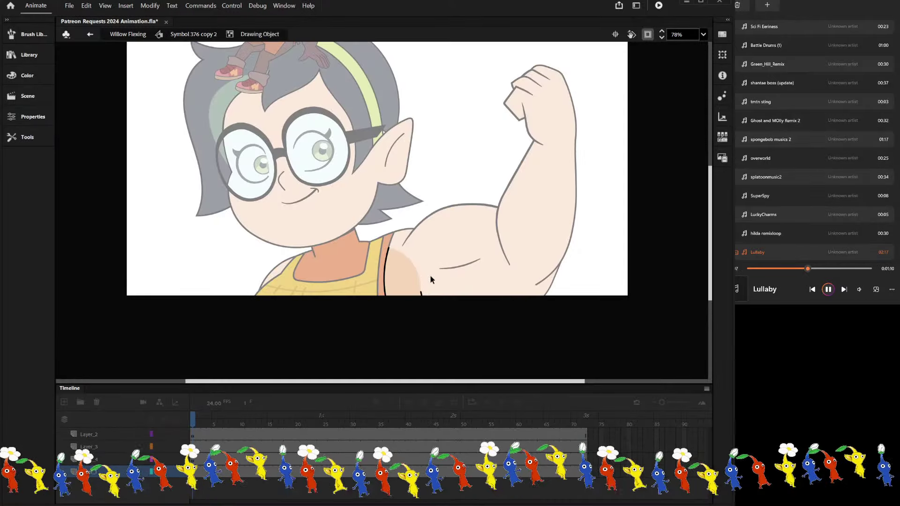
double_click(465, 179)
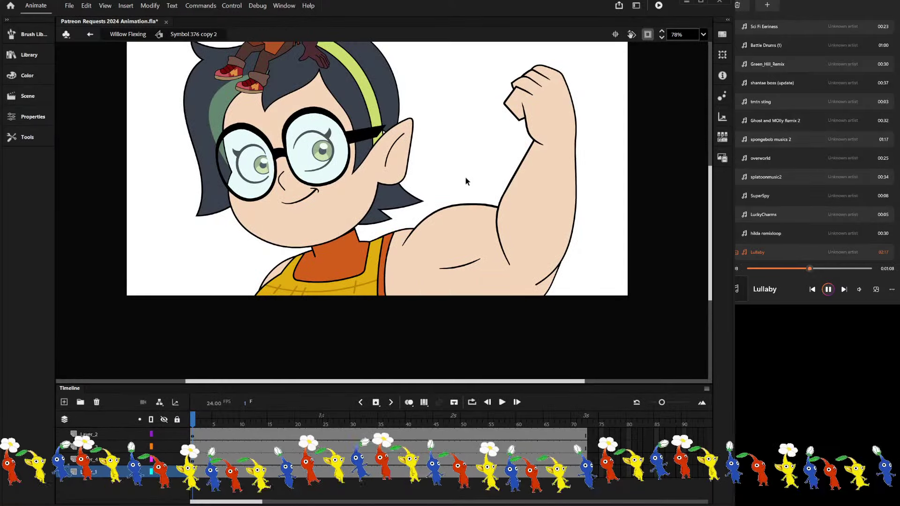
Restack the raised forearm and fist with the upper arm and elbow pieces to hide the crease line at the elbow.
scroll(466, 181, "down", 2)
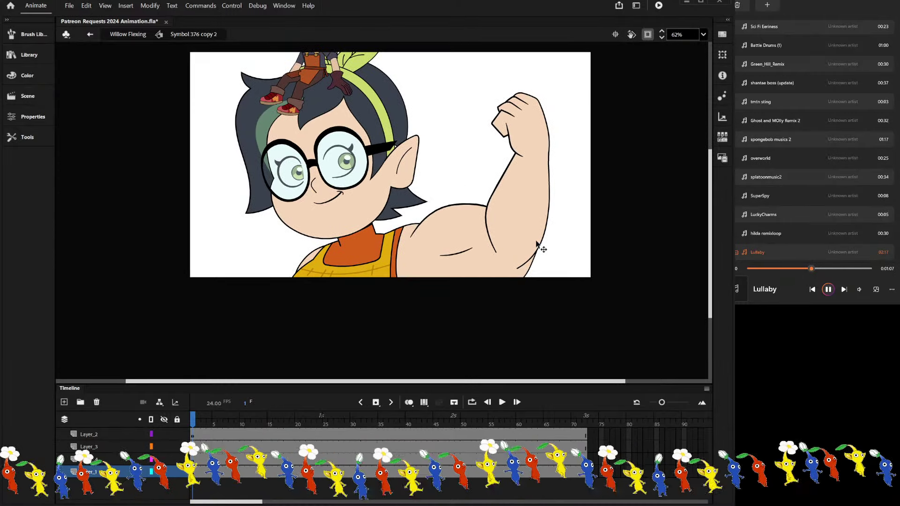
scroll(537, 244, "up", 2)
left_click_drag(527, 94, 475, 173)
key("Delete")
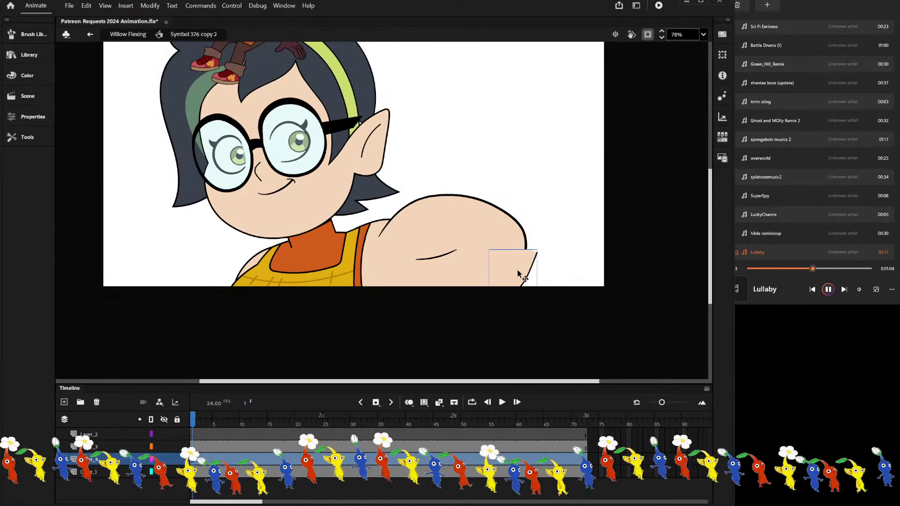
key("ctrl+z")
key("ctrl+z")
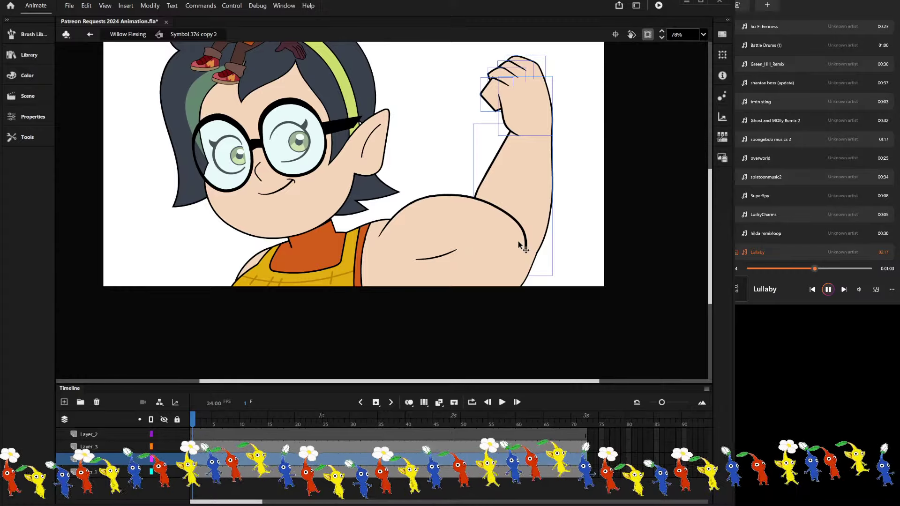
key("ctrl+z")
key("ctrl+y")
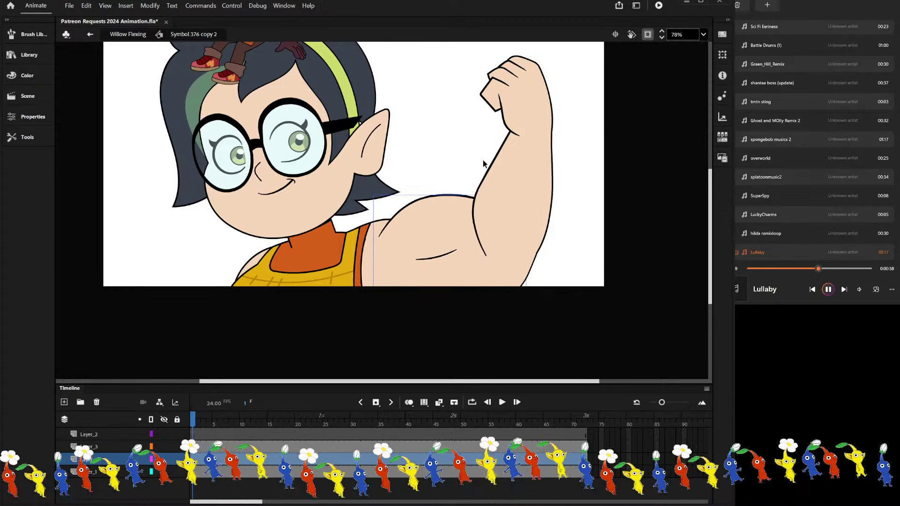
Reshape the outer outline of the elbow piece inside its drawing object.
scroll(451, 187, "down", 2, "ctrl")
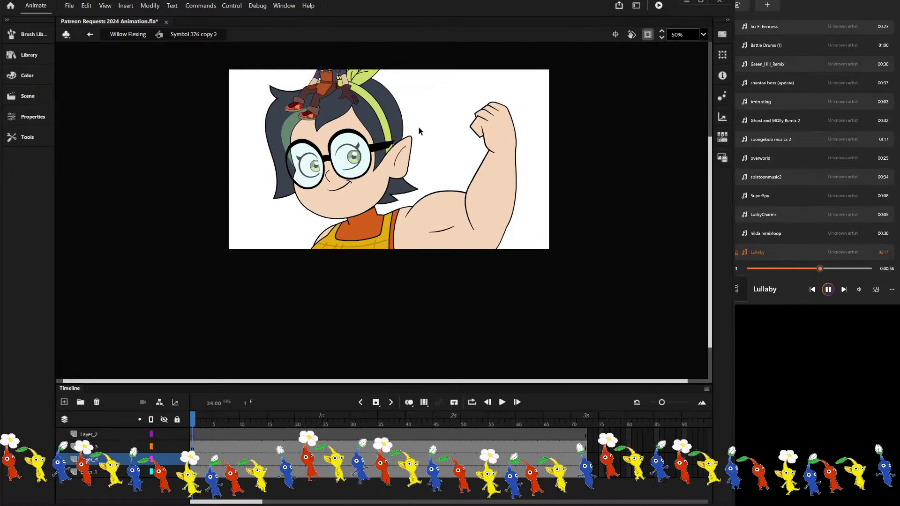
scroll(422, 137, "up", 1, "ctrl")
scroll(516, 280, "up", 4, "ctrl")
scroll(516, 280, "up", 2, "ctrl")
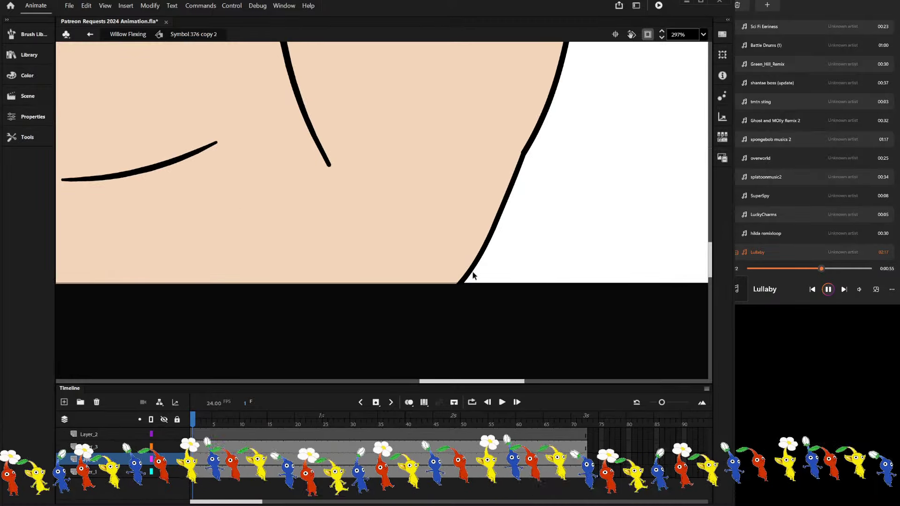
double_click(470, 276)
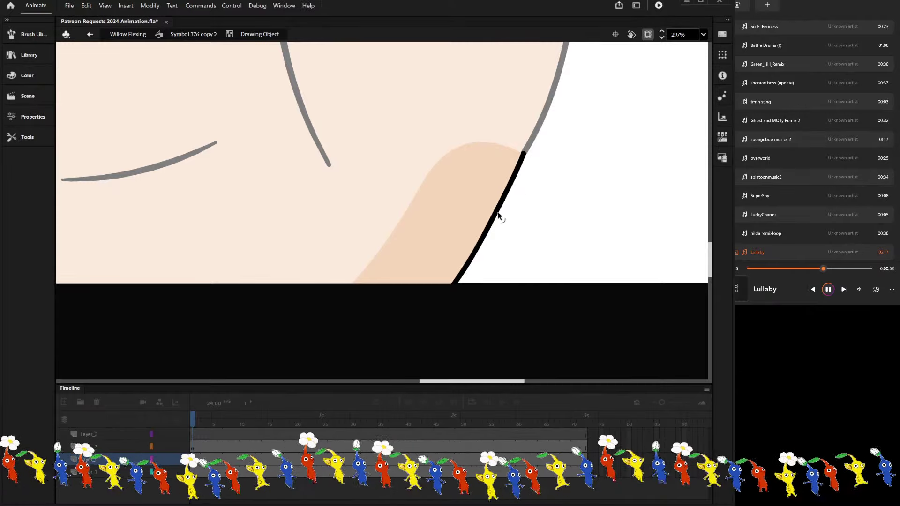
double_click(550, 202)
scroll(550, 204, "down", 6, "ctrl")
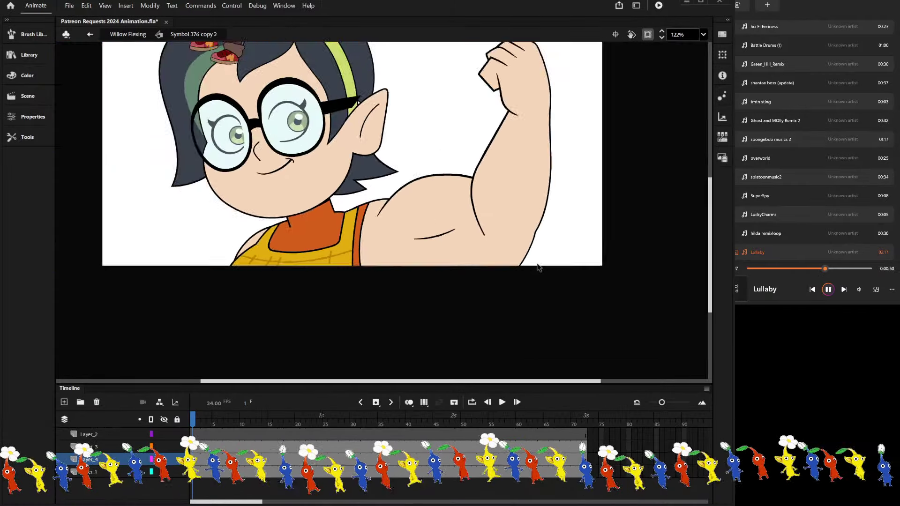
Seat the small character on the flexed upper arm and move the forearm, fist and elbow pieces in place onto Layer_2.
left_click_drag(293, 84, 469, 190)
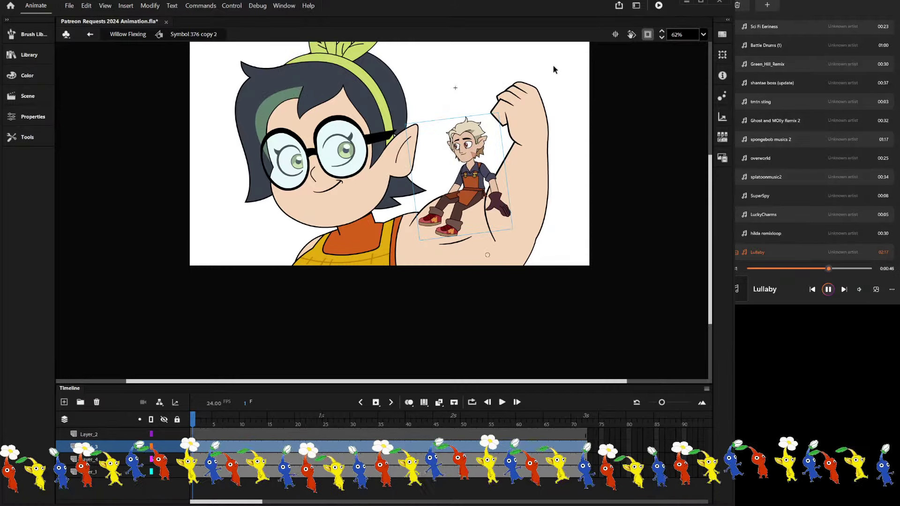
left_click_drag(558, 66, 507, 158)
key("Delete")
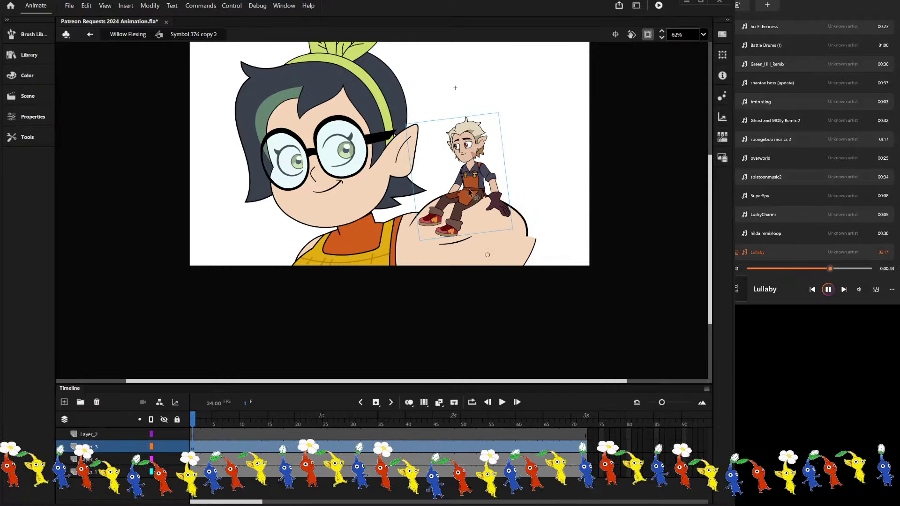
left_click(198, 447)
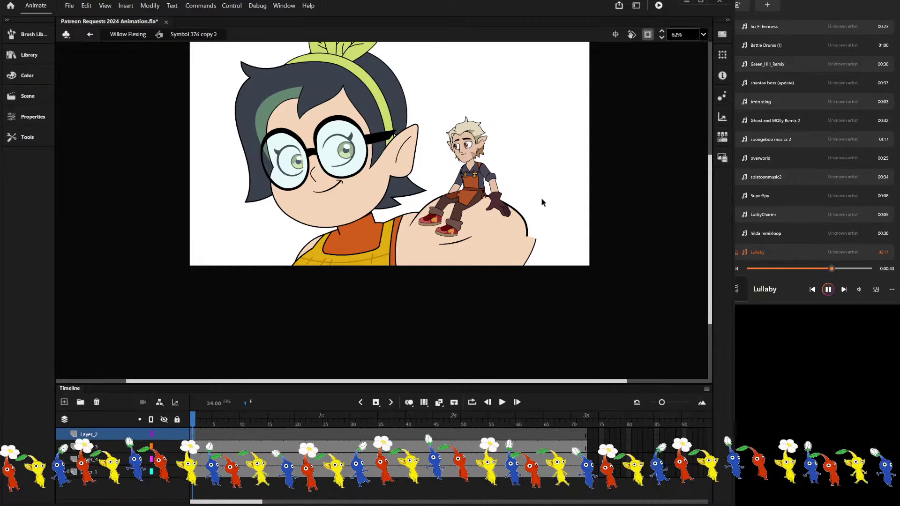
key("ctrl+z")
key("ctrl+z")
key("ctrl+y")
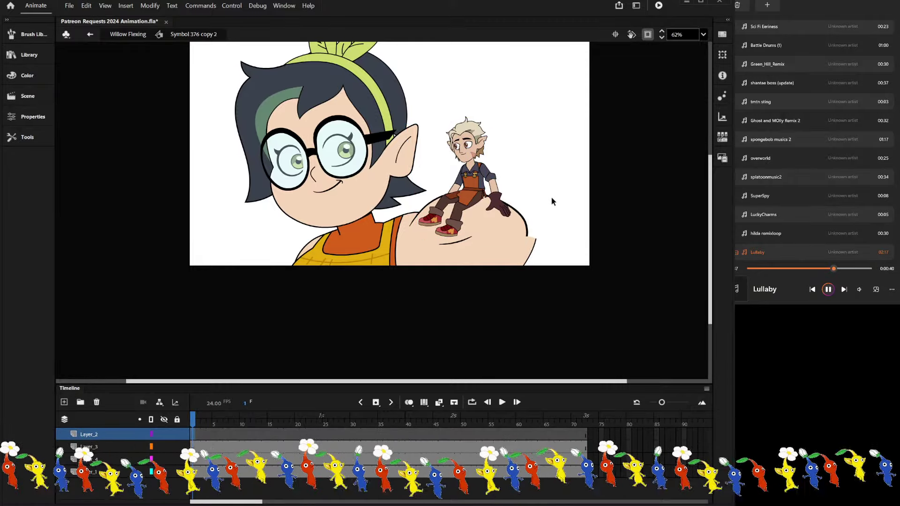
key("ctrl+z")
left_click(505, 252)
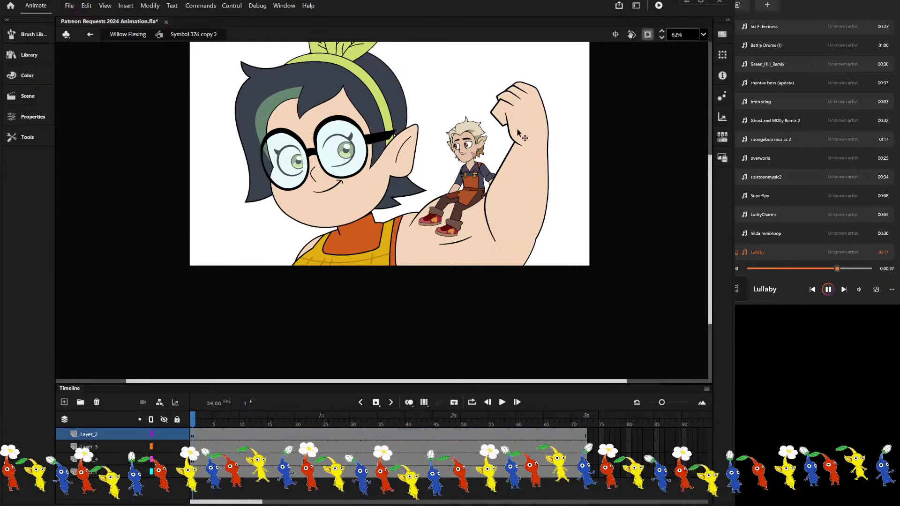
Try moving the small seated character back up to the head, and undo the move.
left_click_drag(462, 172, 359, 85)
key("ctrl+z")
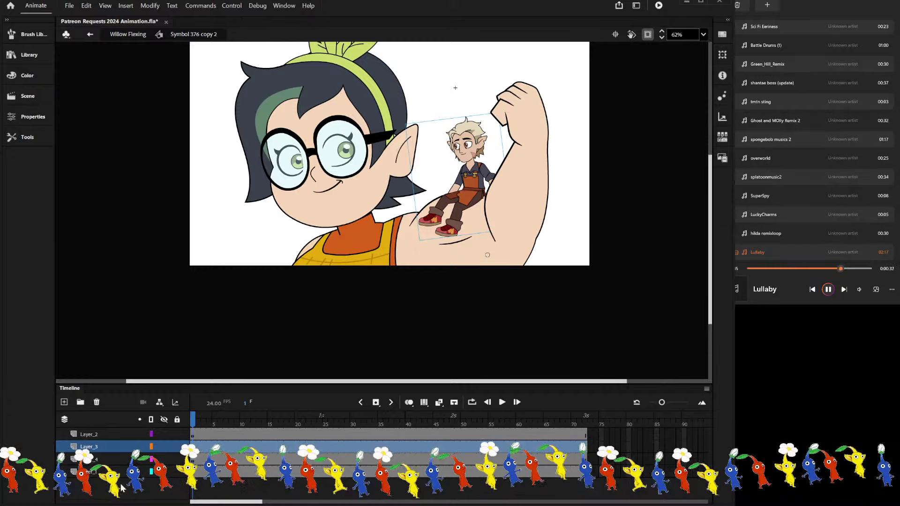
Check how the artwork is split by isolating the forearm, small character, upper arm and body layers one at a time, and show all layers again.
left_click(164, 420)
left_click(164, 434)
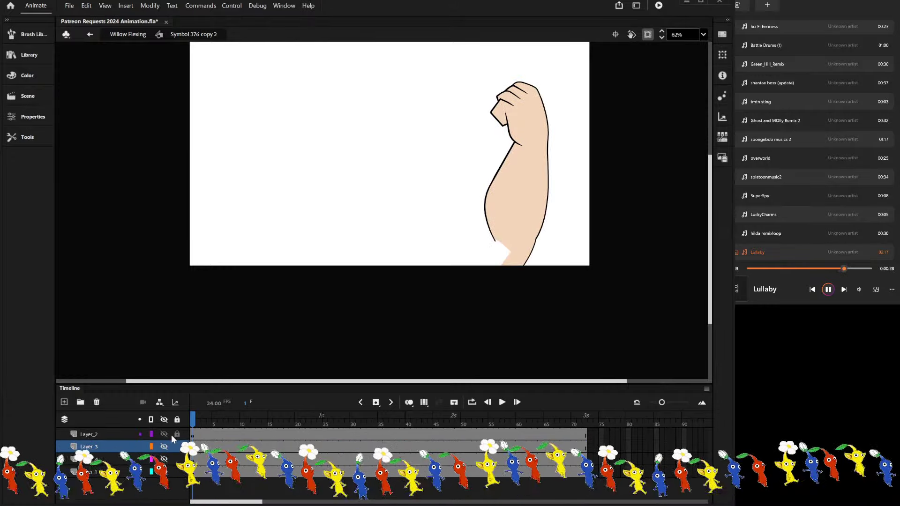
left_click(164, 433)
left_click(164, 447)
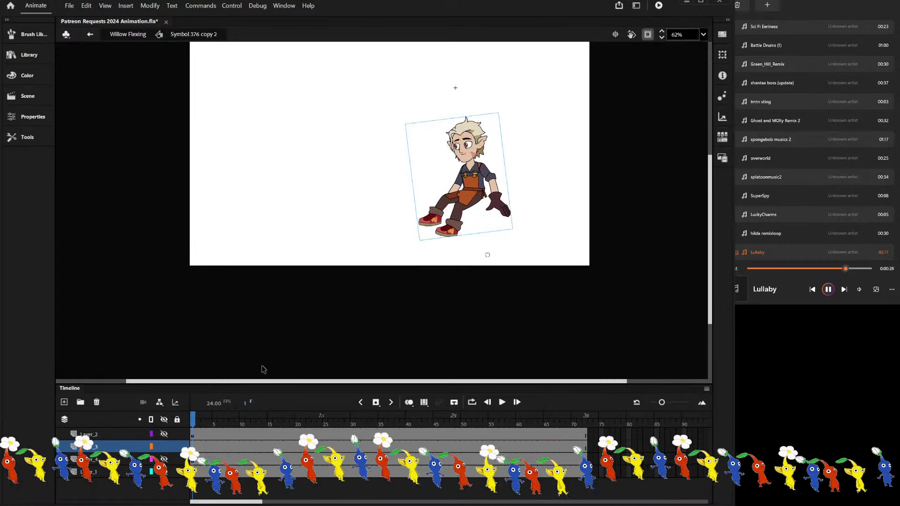
left_click(164, 446)
left_click(165, 459)
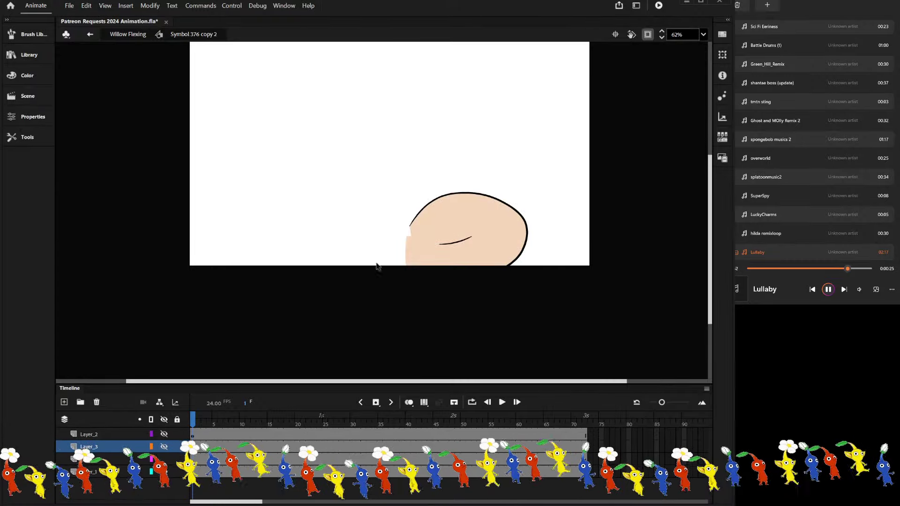
left_click_drag(400, 142, 534, 347)
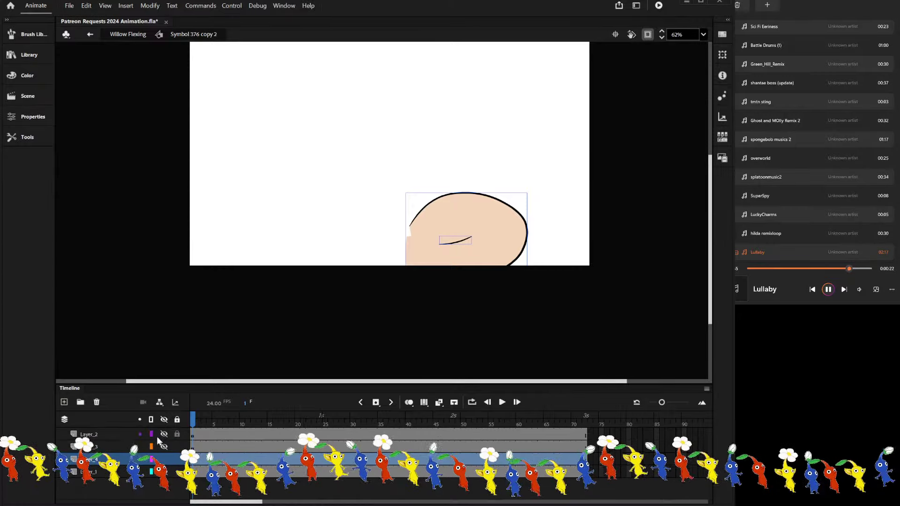
left_click(162, 421)
left_click(165, 471)
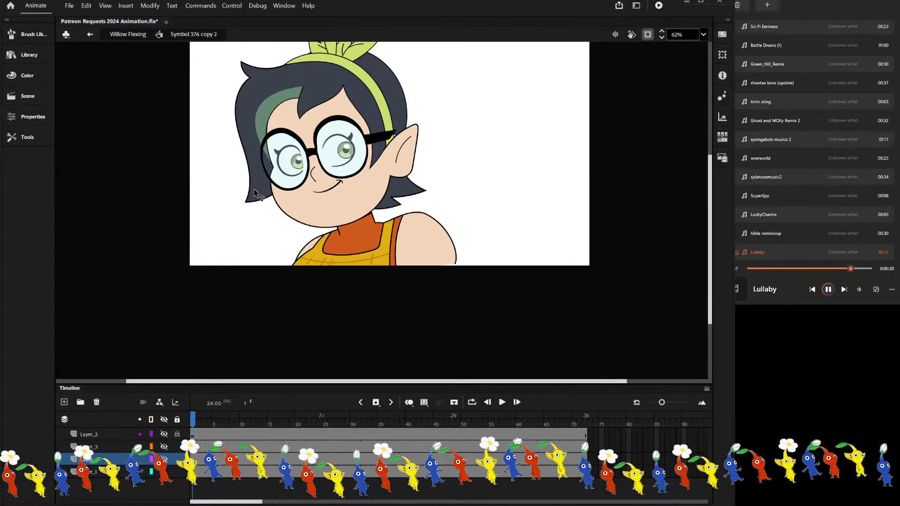
left_click(165, 420)
left_click(165, 418)
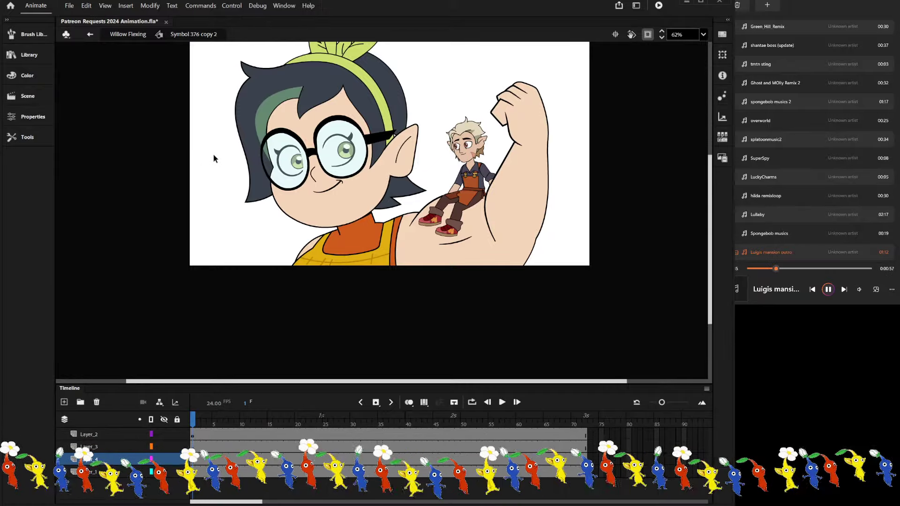
Move the small seated character off the flexed upper arm and onto the large character's hair.
key("ctrl+minus")
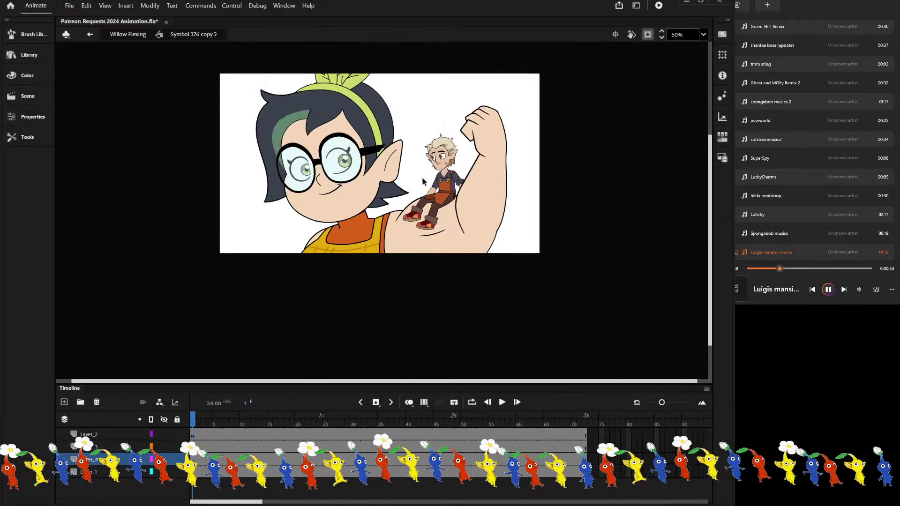
left_click_drag(435, 184, 299, 85)
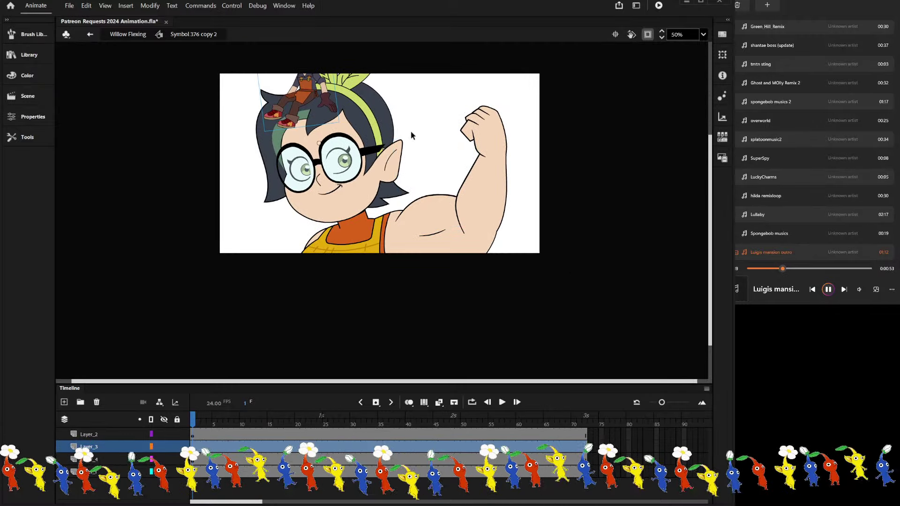
scroll(445, 207, "up", 3)
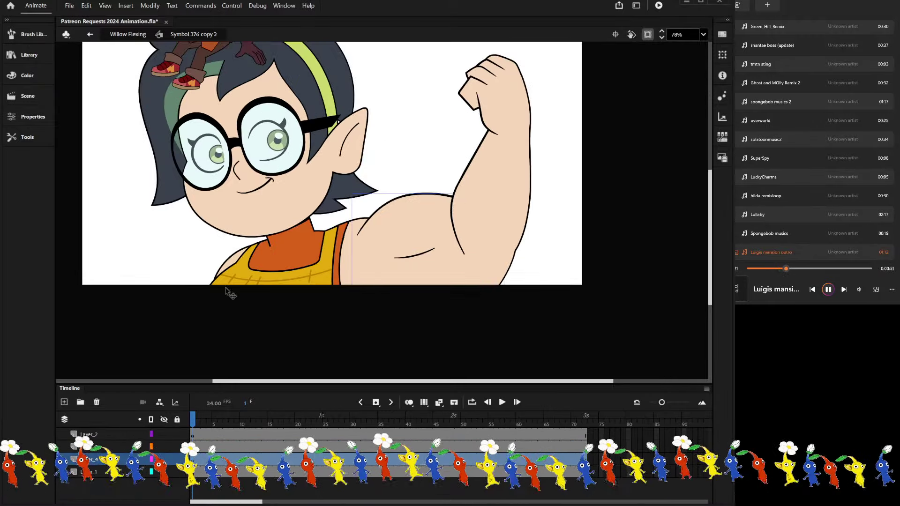
Turn the fist, forearm and elbow pieces on Layer_2 into one motion-tweened object and place its pivot at the bottom centre of the elbow.
left_click(117, 459)
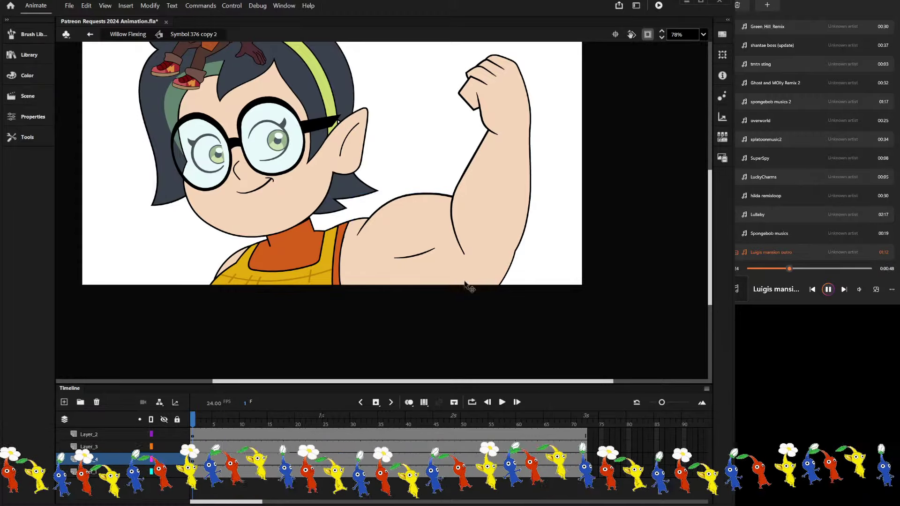
left_click_drag(446, 44, 543, 157)
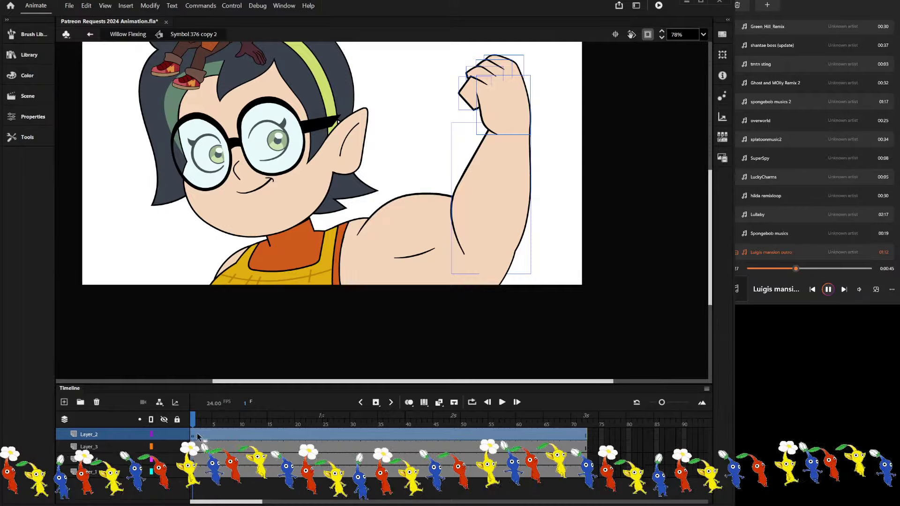
left_click(422, 127)
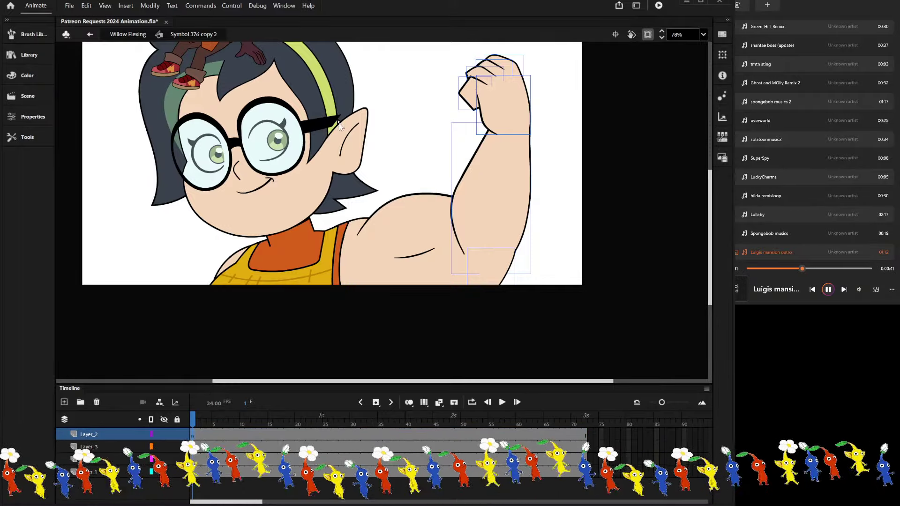
left_click(530, 110)
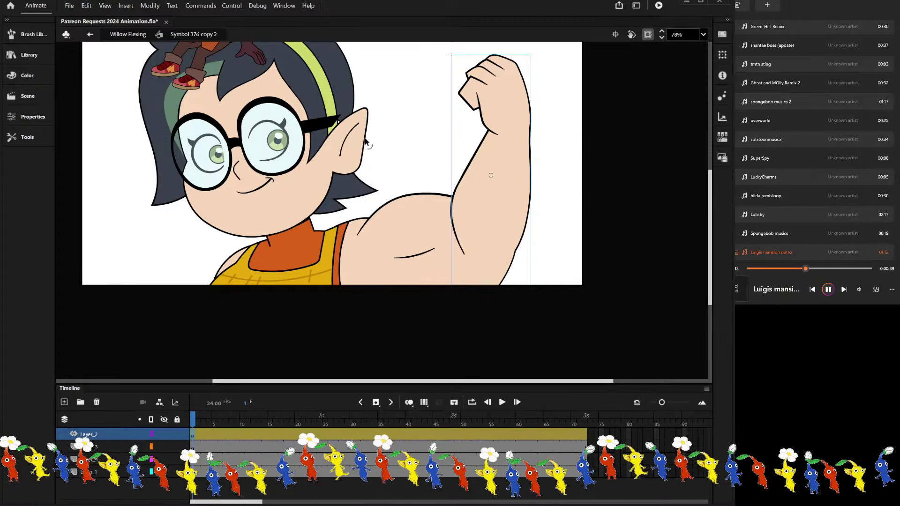
key("q")
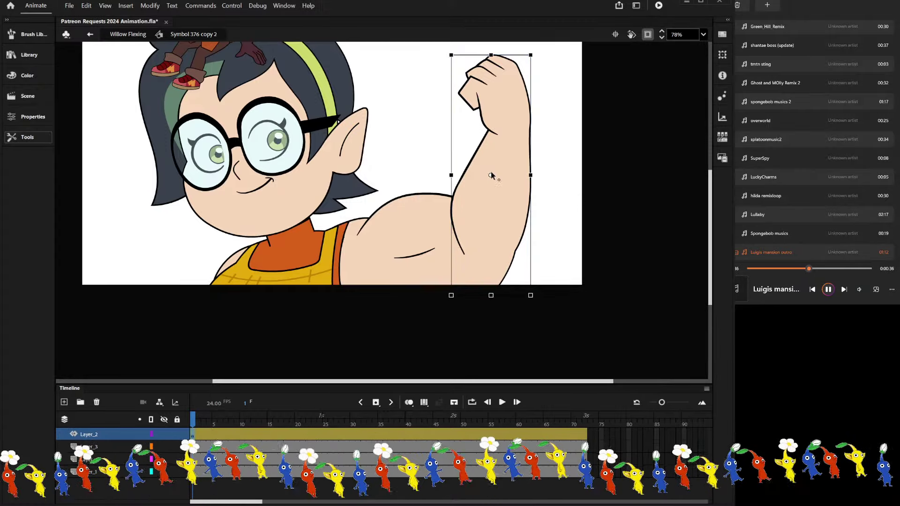
left_click_drag(491, 175, 491, 296)
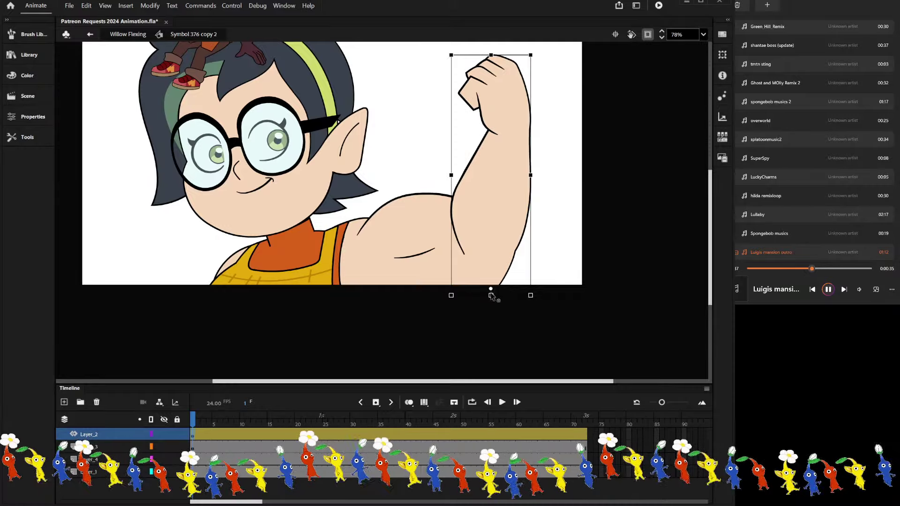
Rotate the forearm slightly outward, away from the head, at frame 10 of Layer_2 and check the in-between motion.
left_click(90, 447)
left_click(237, 417)
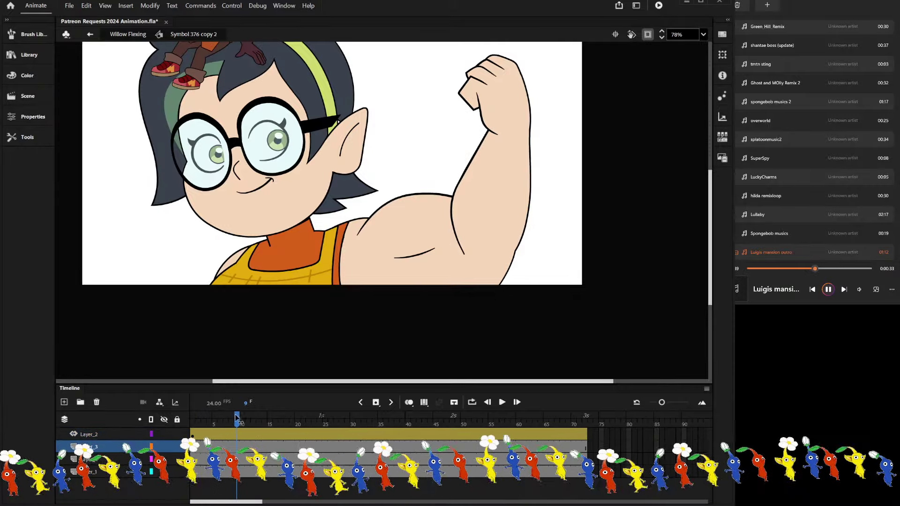
left_click(242, 434)
left_click_drag(540, 59, 553, 59)
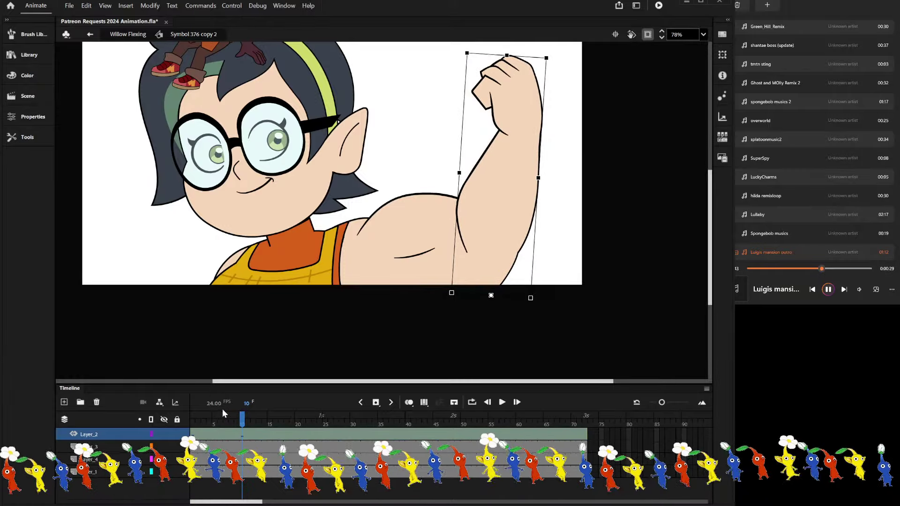
left_click(225, 416)
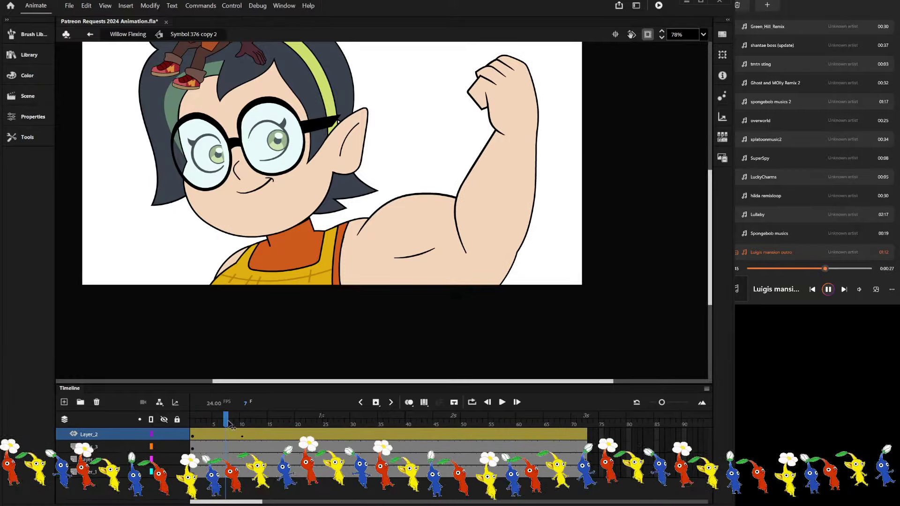
Add a keyframe at frame 15 with the forearm at nearly the same outward tilt as frame 10, and play the animation.
left_click_drag(228, 425, 270, 417)
left_click(270, 435)
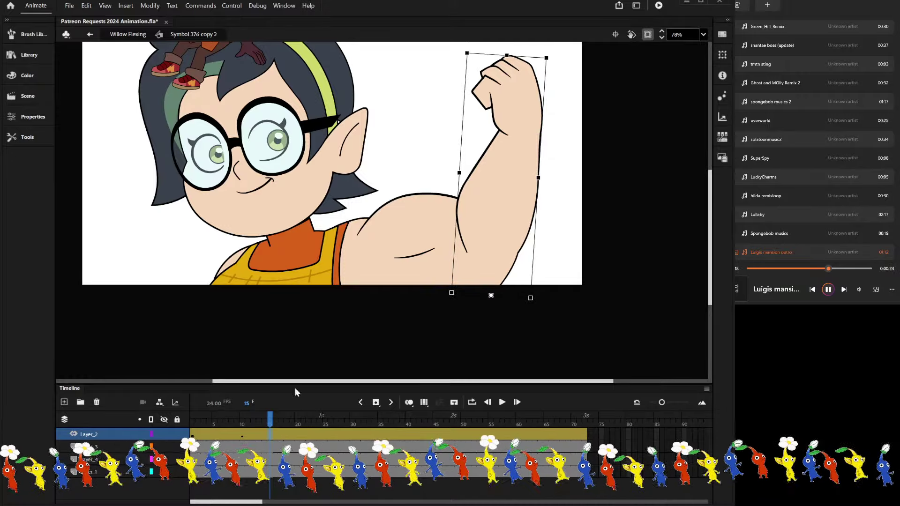
left_click(556, 54)
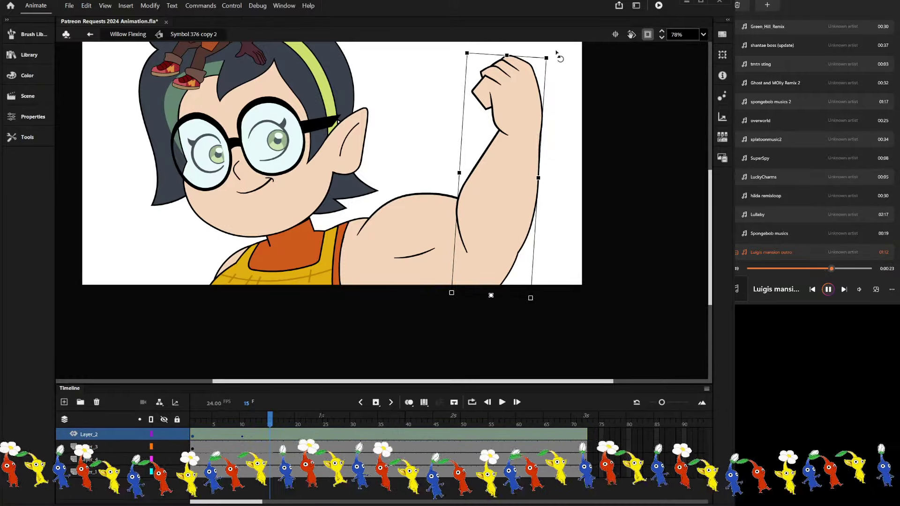
left_click_drag(557, 54, 554, 59)
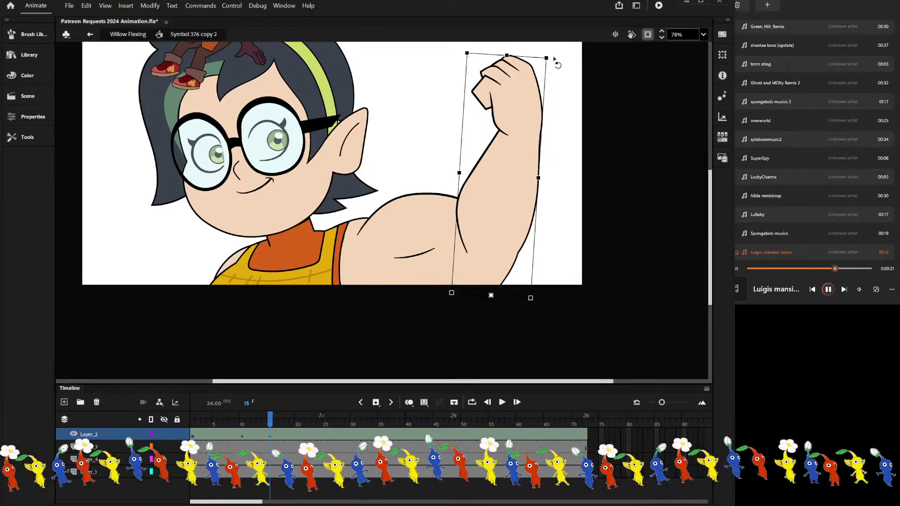
scroll(555, 59, "up", 5)
left_click_drag(534, 65, 544, 85)
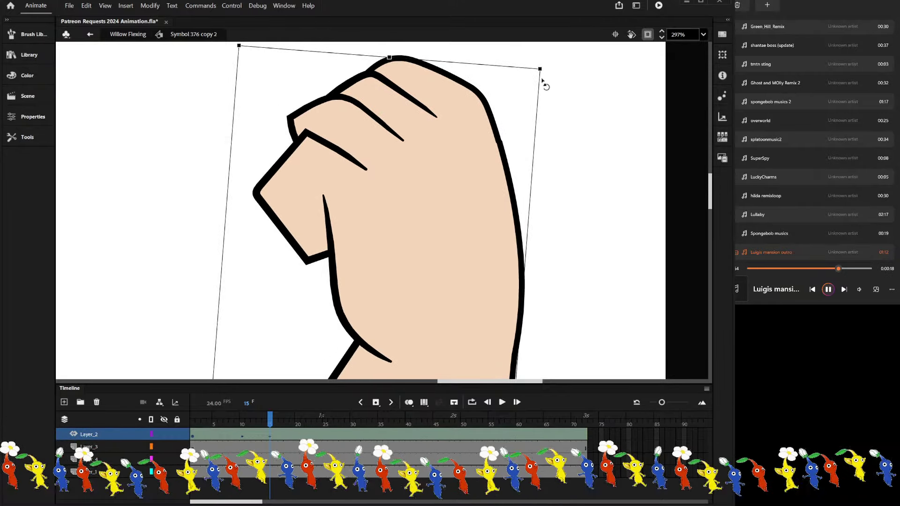
scroll(520, 131, "down", 8)
scroll(520, 130, "up", 3)
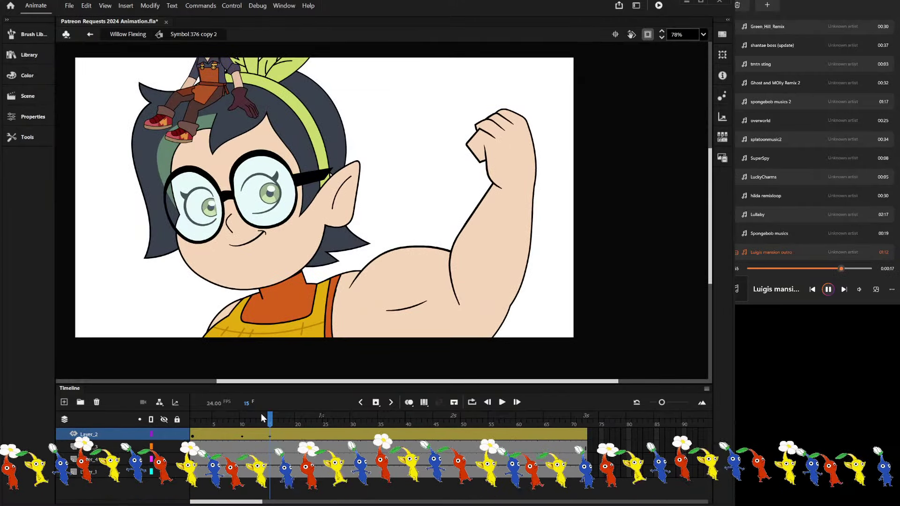
key("Return")
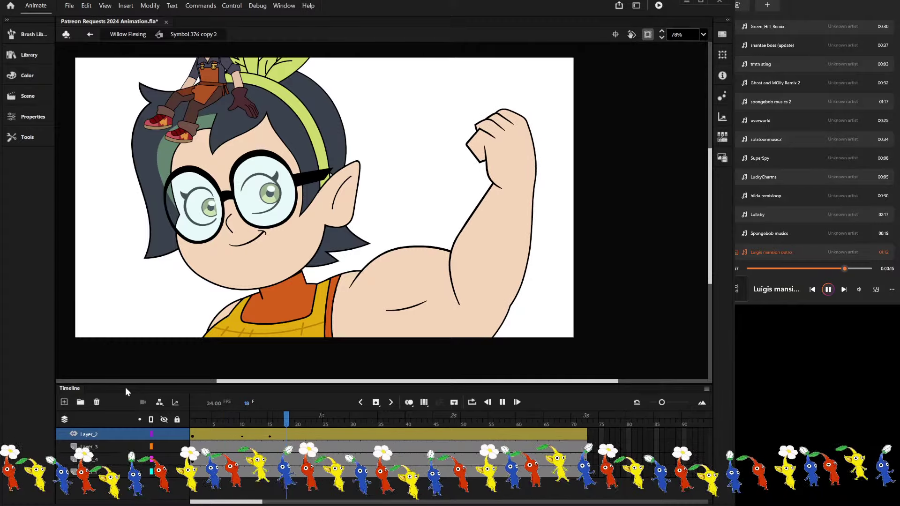
Rotate the forearm inward toward the head at frame 20 and play the flex from frame 1.
left_click(298, 419)
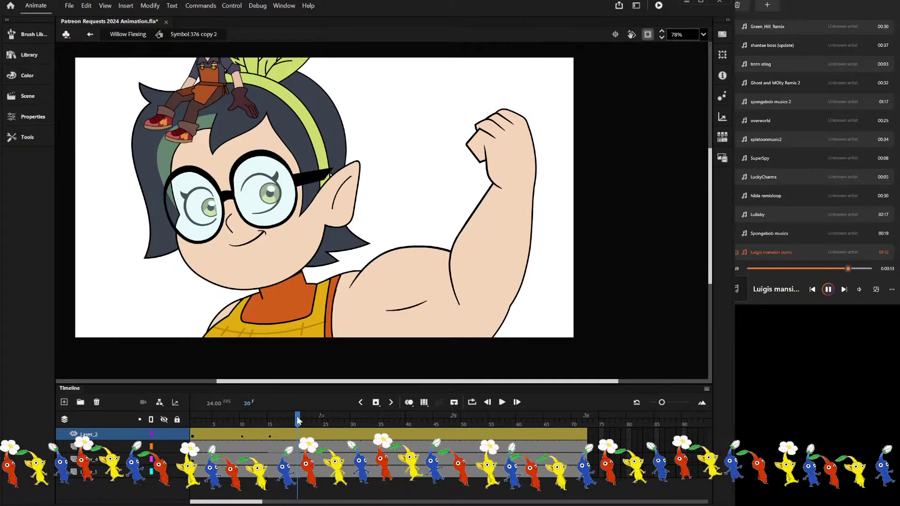
left_click(492, 197)
left_click_drag(467, 95, 410, 107)
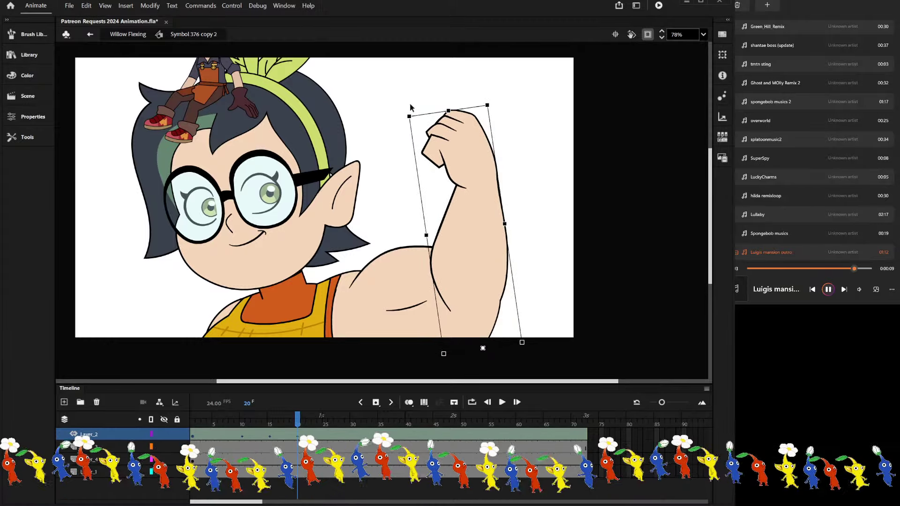
left_click(140, 434)
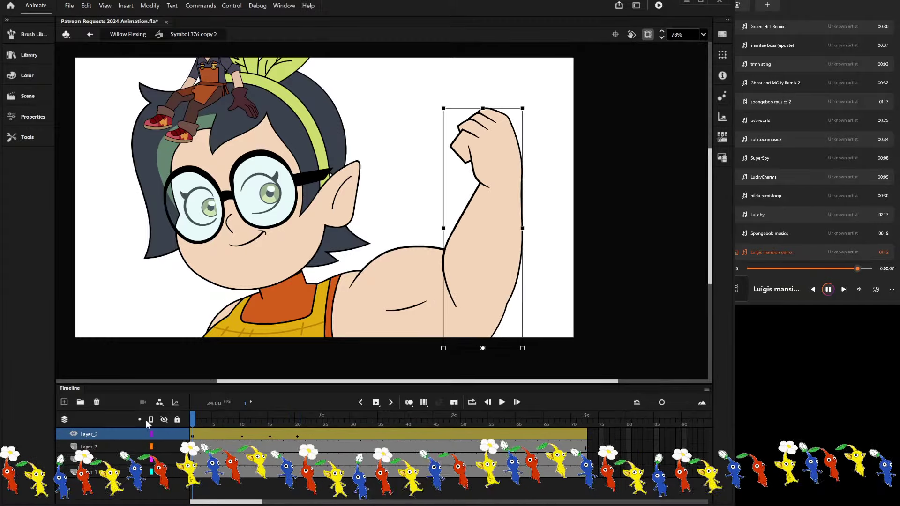
key("Return")
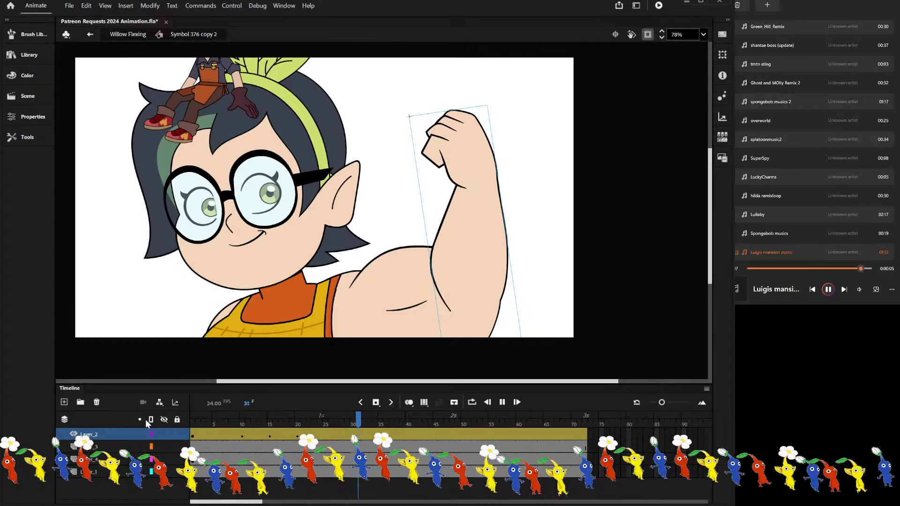
Add a keyframe at frame 25 of Layer_2 that holds the forearm's inward flexed pose.
left_click(309, 424)
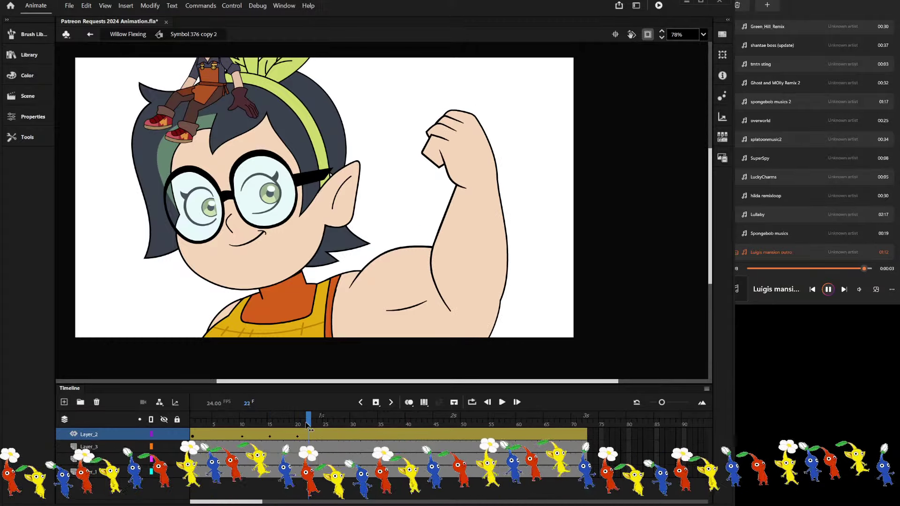
left_click_drag(310, 425, 325, 454)
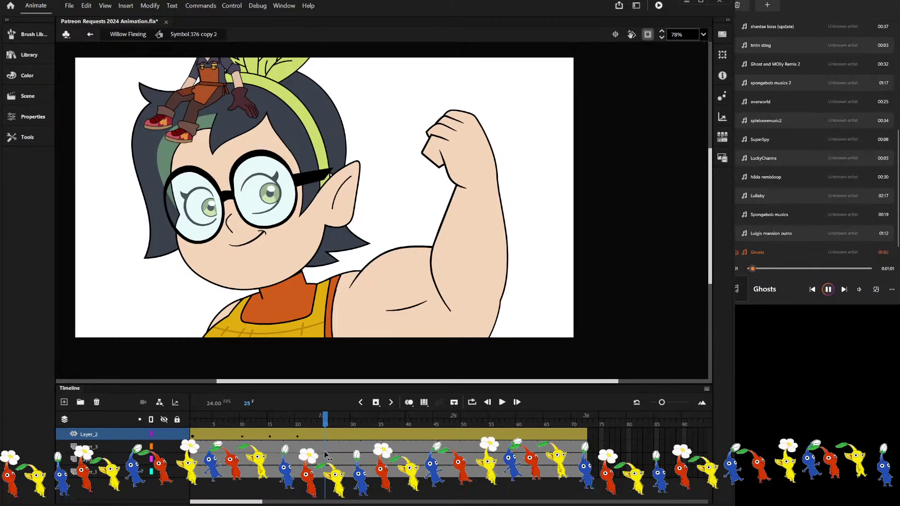
left_click(462, 201)
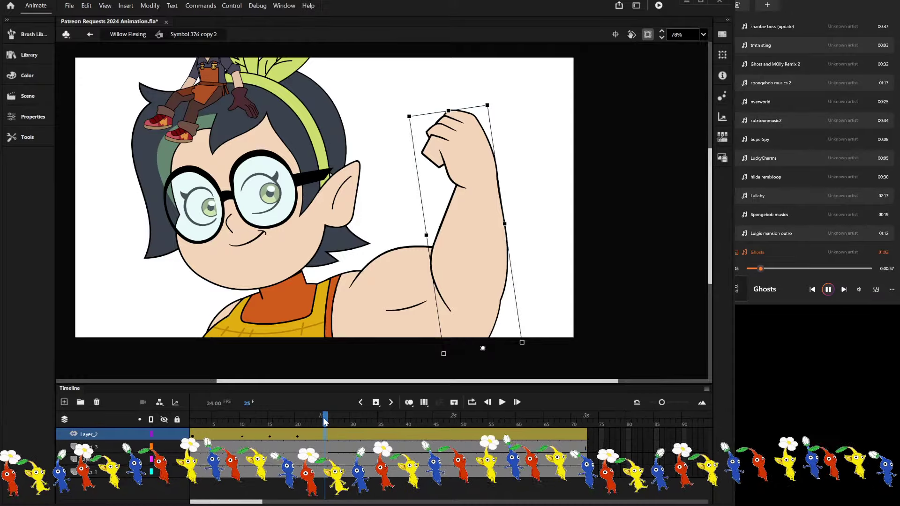
Copy the forearm's starting pose from frame 1 to a keyframe at frame 35 and go back to frame 1.
left_click_drag(322, 417, 364, 418)
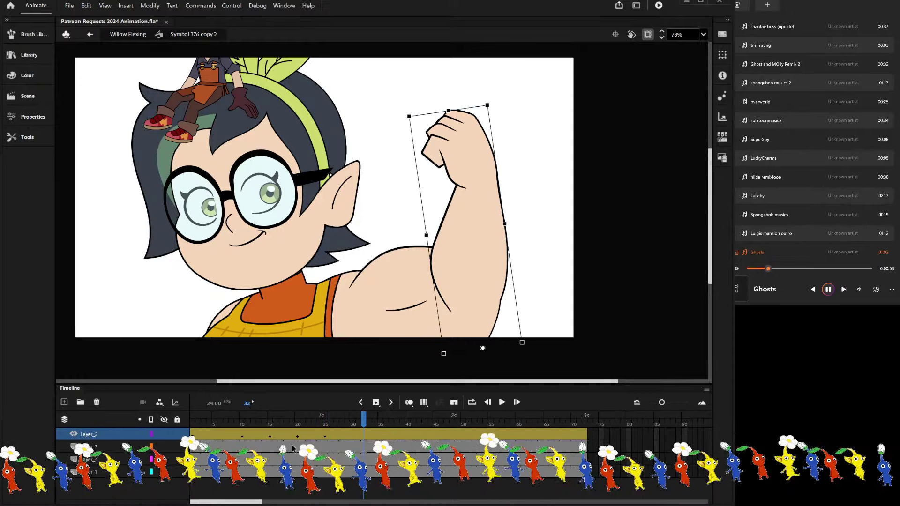
left_click(194, 437)
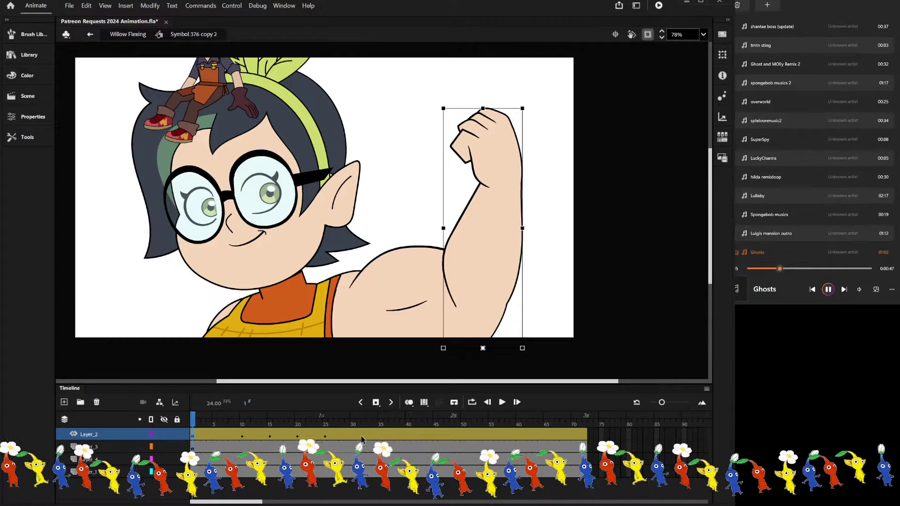
left_click(380, 436)
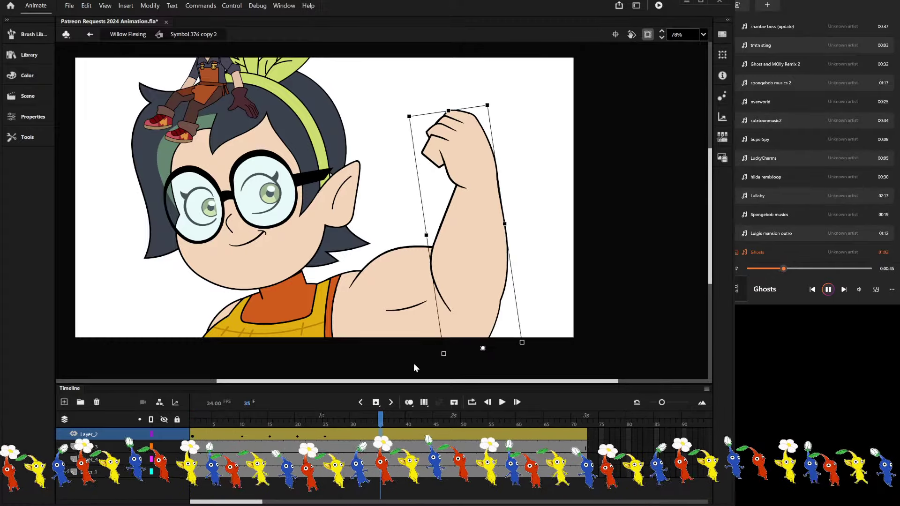
left_click(193, 420)
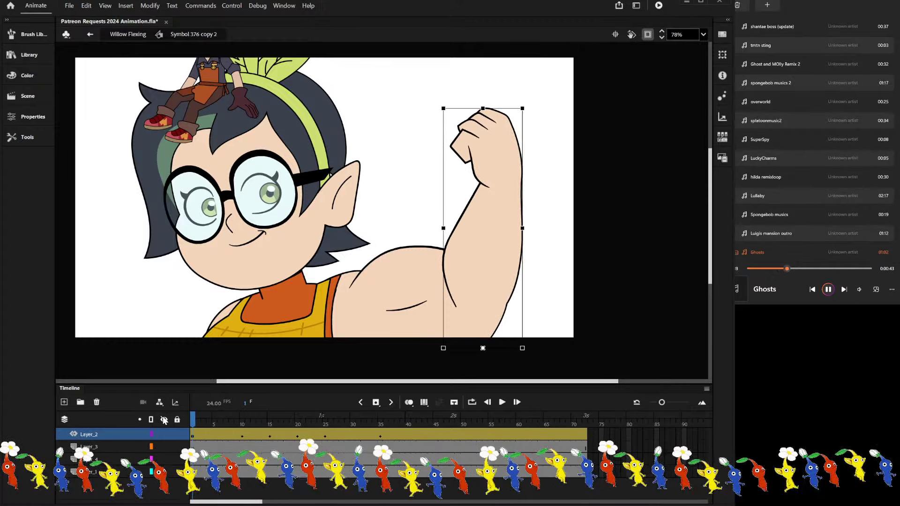
Shift the Layer_2 keyframes at frames 25 and 35 to frames 30 and 40, and play the animation.
key("Return")
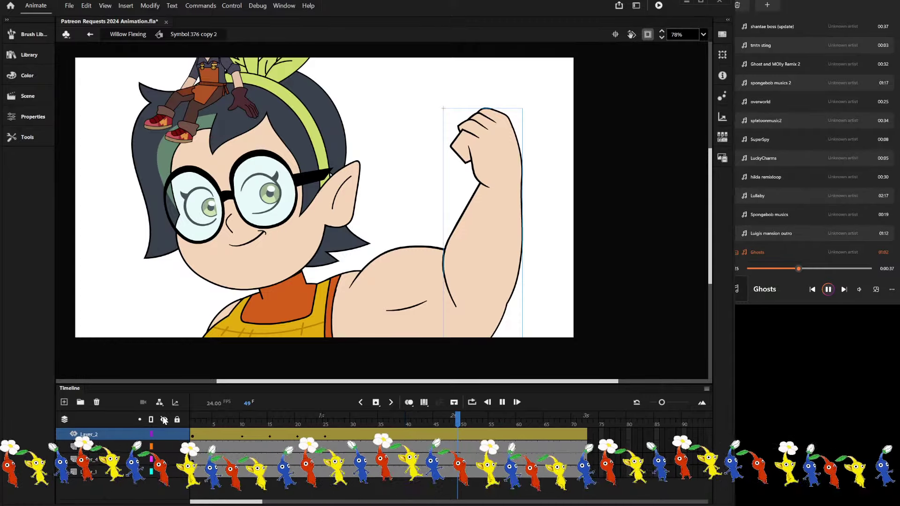
left_click_drag(326, 435, 381, 435)
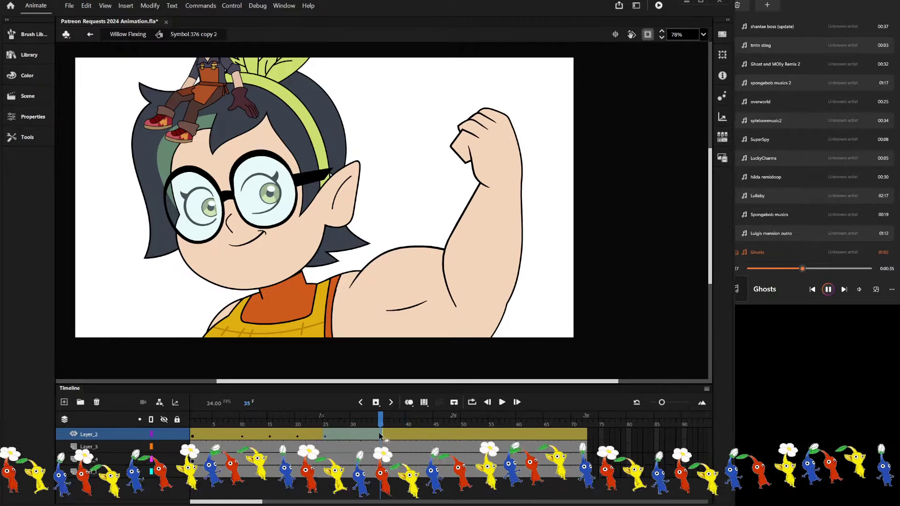
left_click(369, 435)
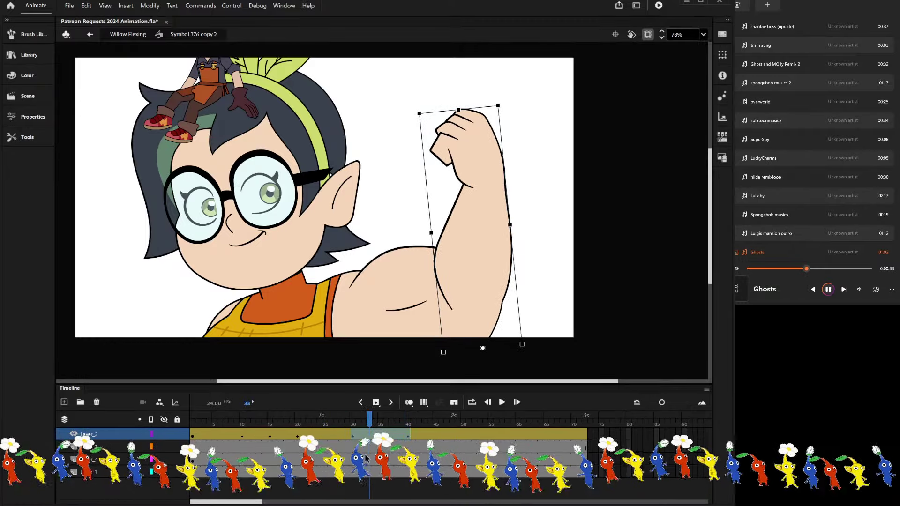
left_click(366, 459)
key("Return")
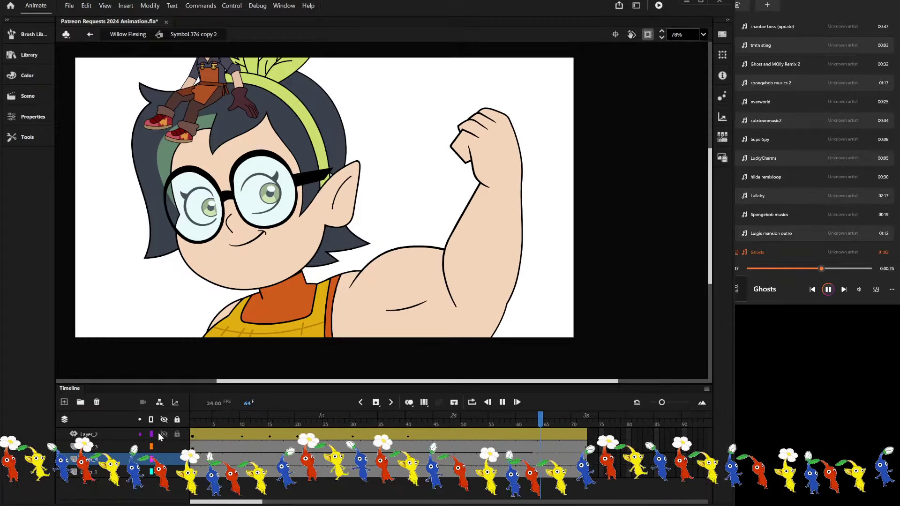
Remove the frames beyond frame 40 from all layers and test the symbol's animation in a preview window.
left_click_drag(609, 434, 419, 494)
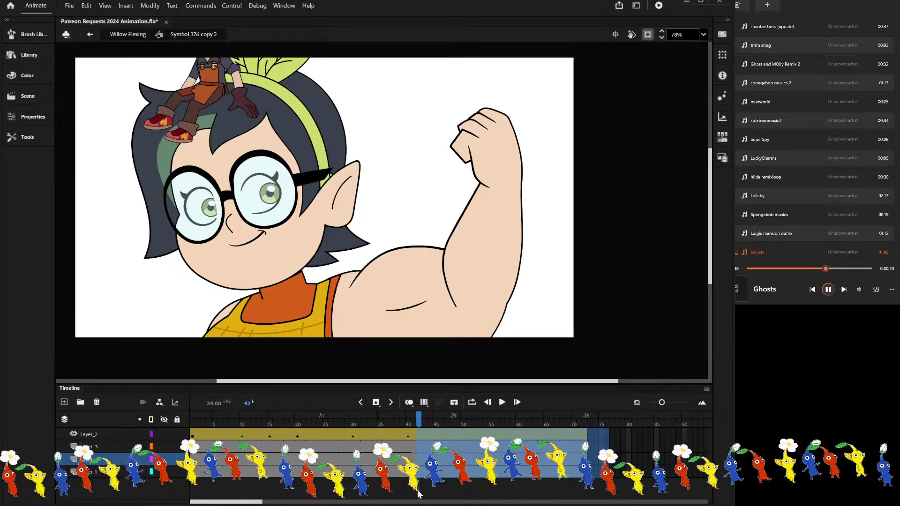
left_click_drag(608, 435, 408, 472)
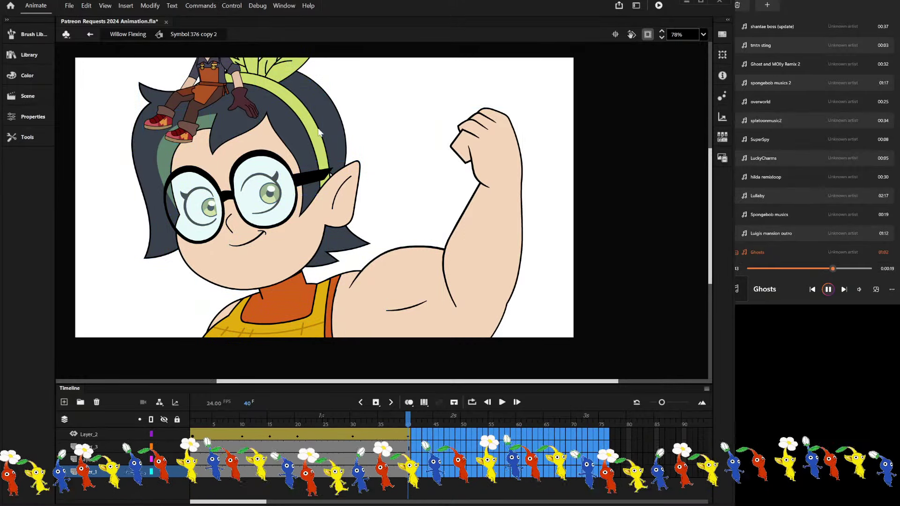
key("ctrl+alt+Return")
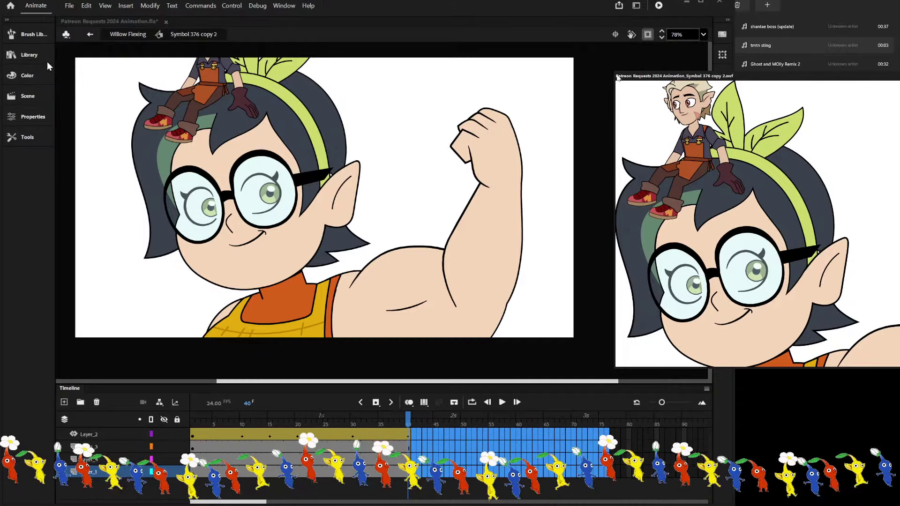
left_click_drag(44, 60, 391, 195)
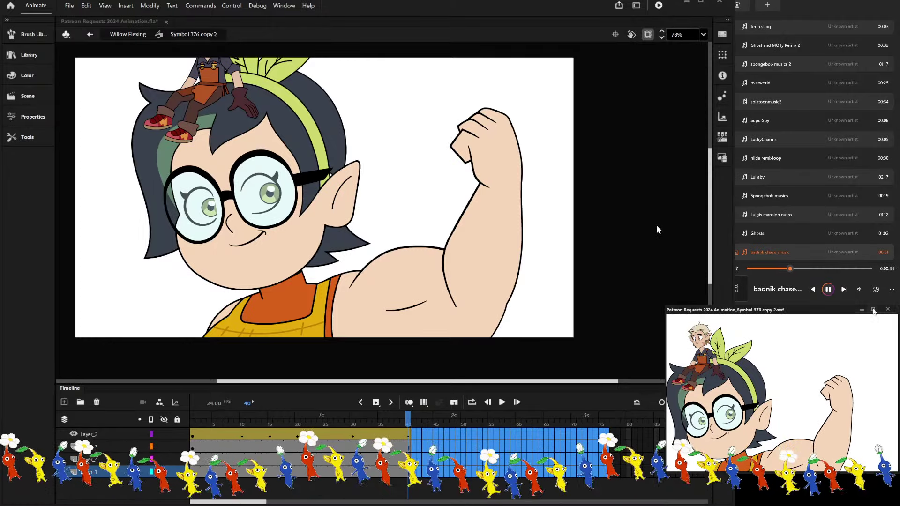
key("ctrl+w")
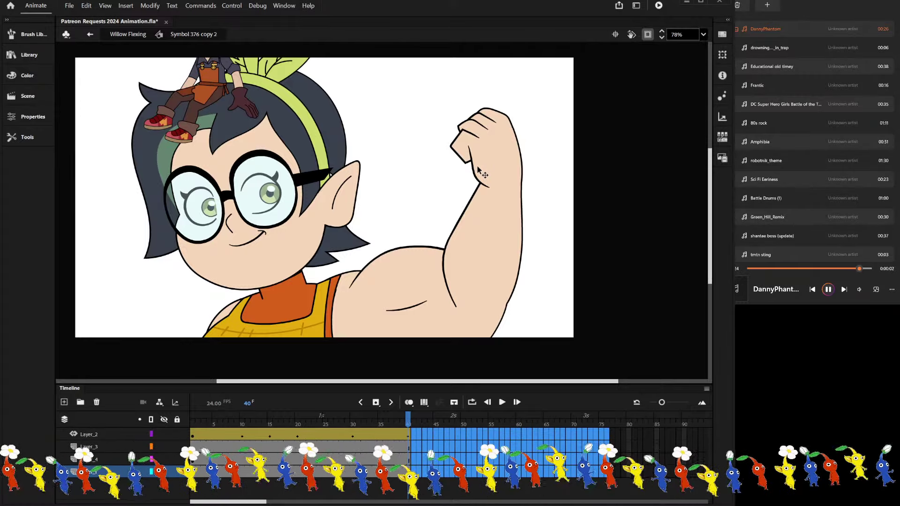
Extend the corner of the dark hair shape down behind the ear to fill the white gap beside the glasses' arm, and play the animation.
scroll(334, 157, "up", 5)
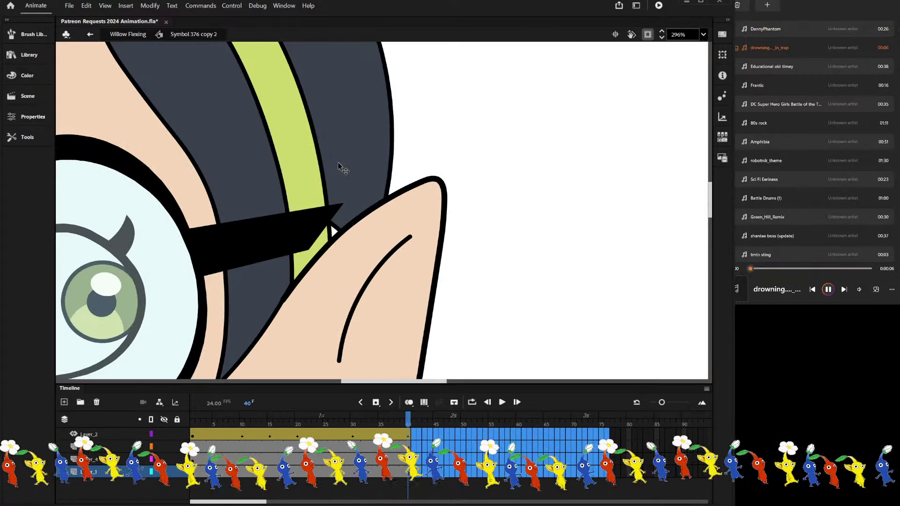
double_click(335, 200)
left_click_drag(324, 217, 301, 273)
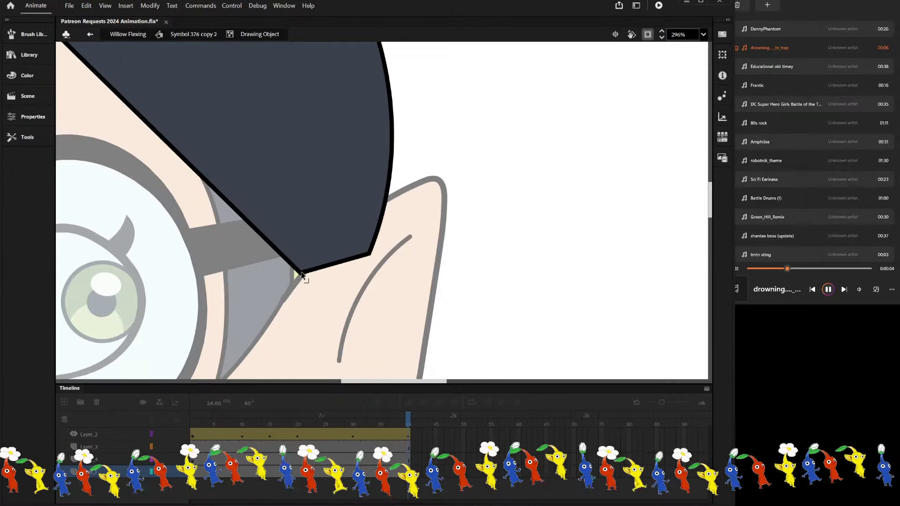
double_click(490, 119)
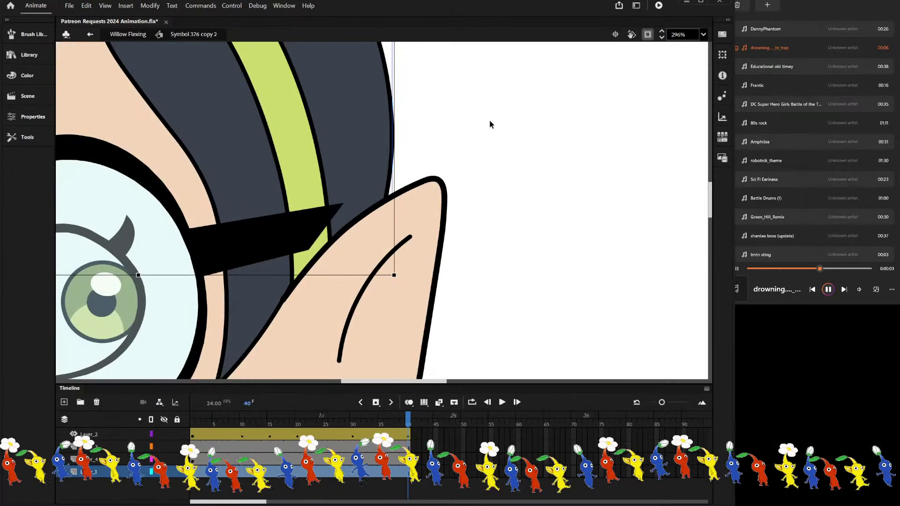
scroll(489, 119, "down", 4)
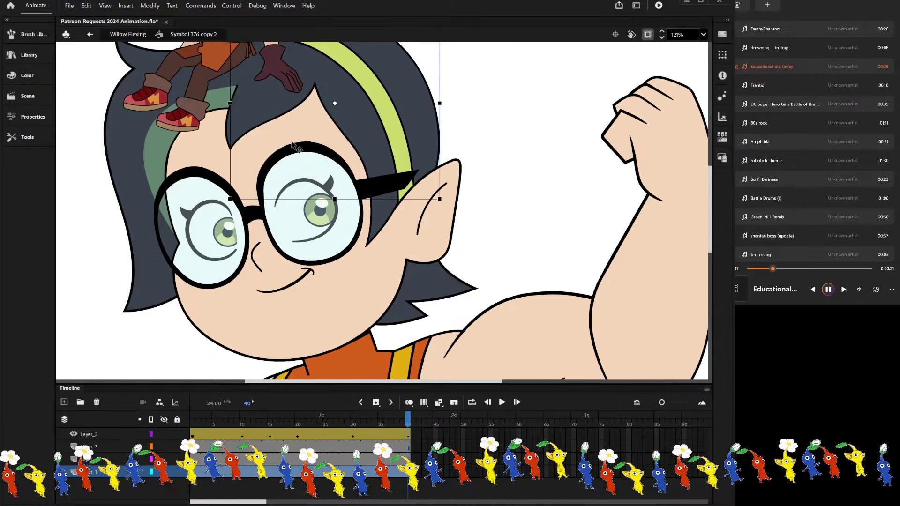
scroll(337, 174, "down", 5)
scroll(337, 180, "up", 3)
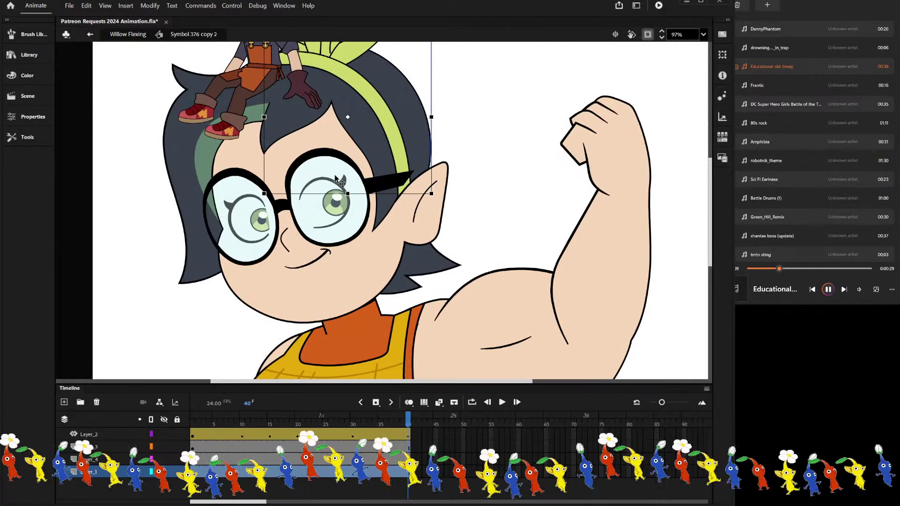
scroll(433, 126, "down", 3)
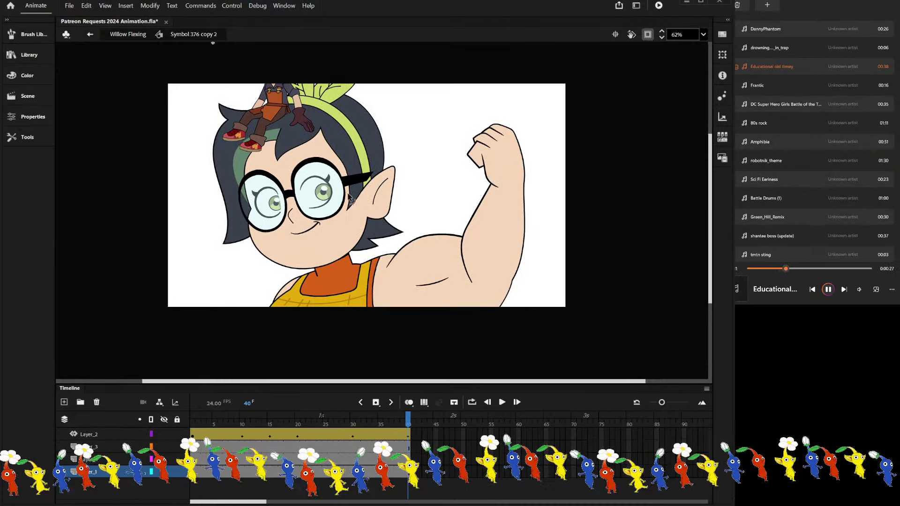
left_click_drag(408, 416, 163, 417)
key("Return")
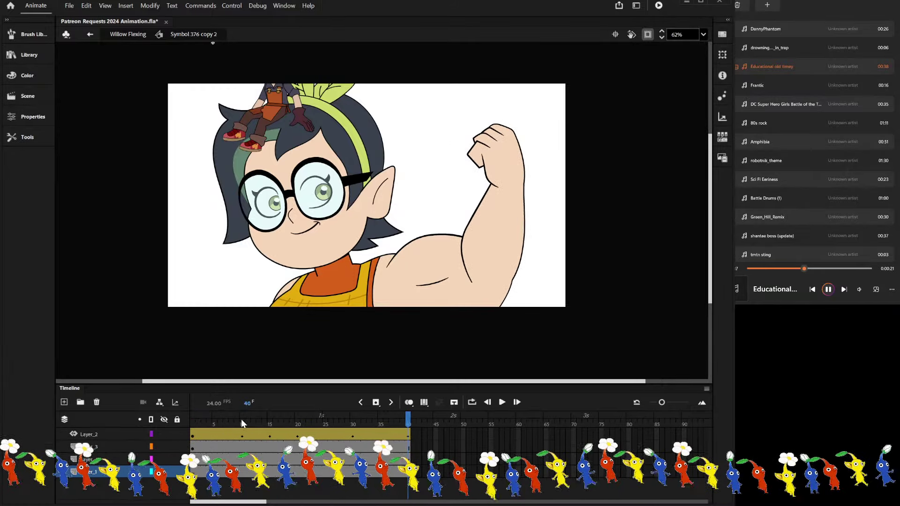
Inside the forearm symbol, put the fist drawing on its own motion-tweened layer and place its pivot at the outer wrist.
left_click_drag(241, 419, 187, 428)
double_click(442, 196)
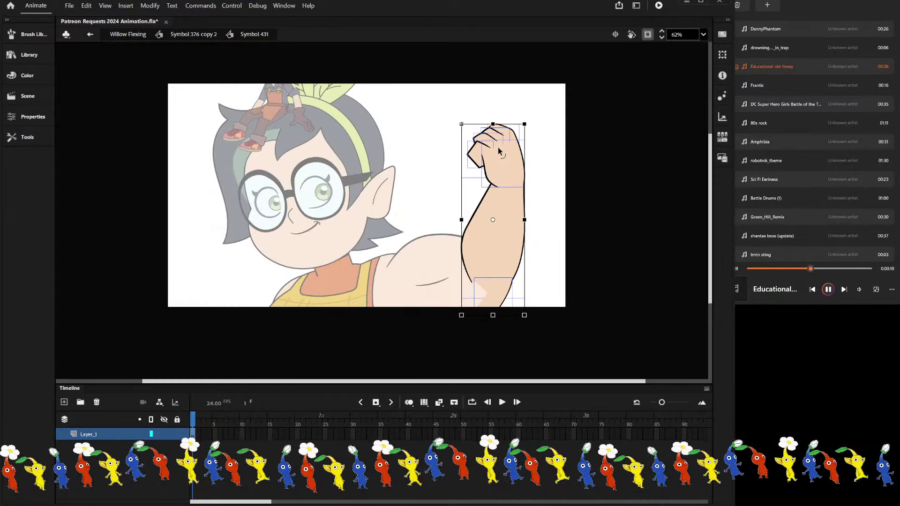
left_click_drag(421, 114, 545, 169)
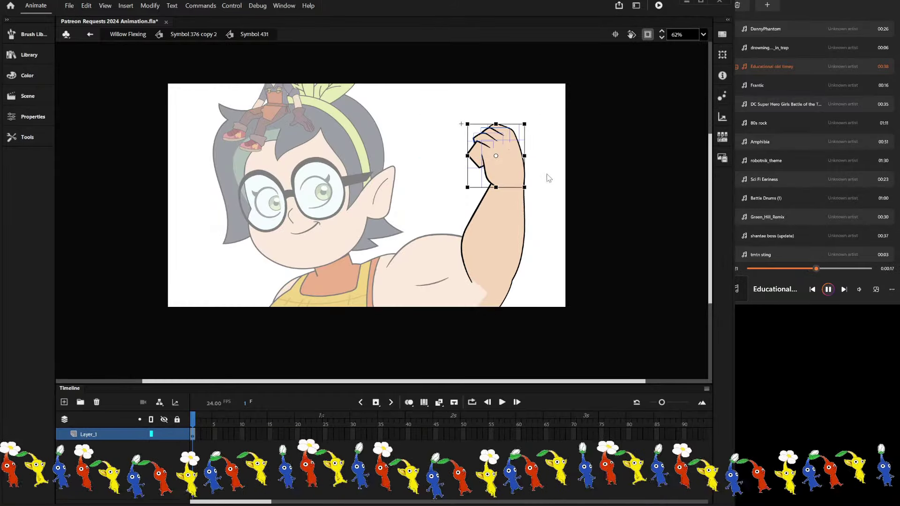
left_click(439, 403)
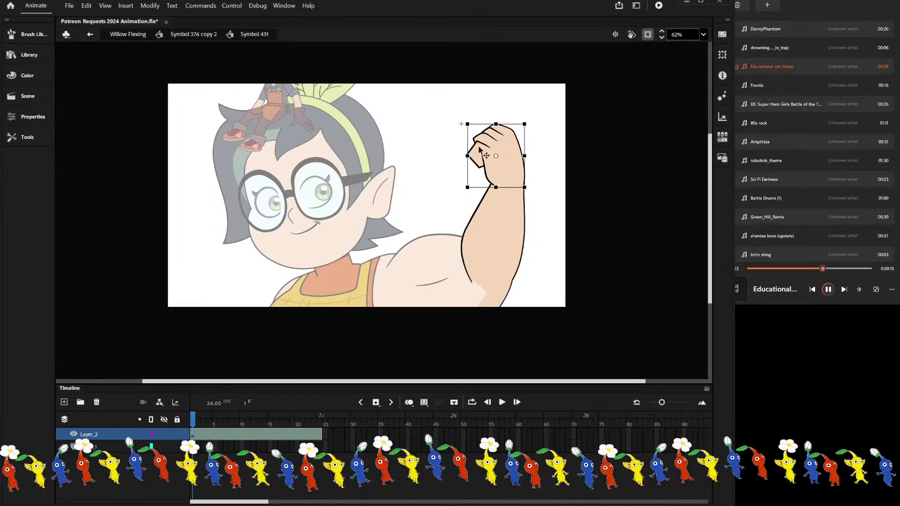
scroll(500, 156, "up", 3)
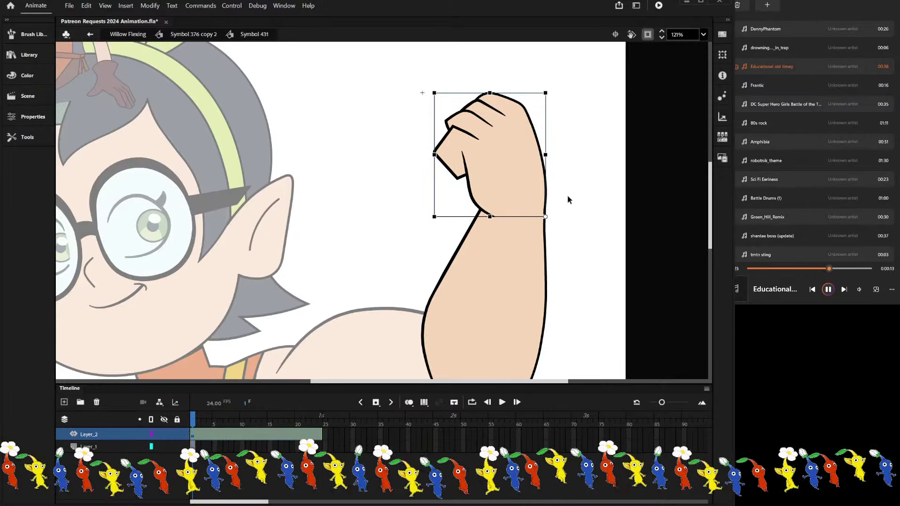
Extend both layers of the forearm symbol past frame 70 and return to the parent symbol.
left_click(296, 476)
left_click_drag(344, 449, 574, 427)
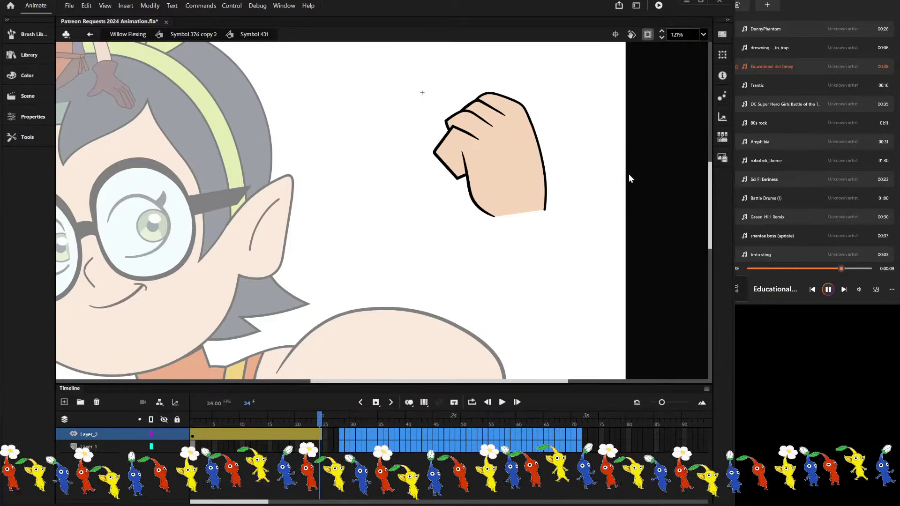
key("F5")
double_click(575, 282)
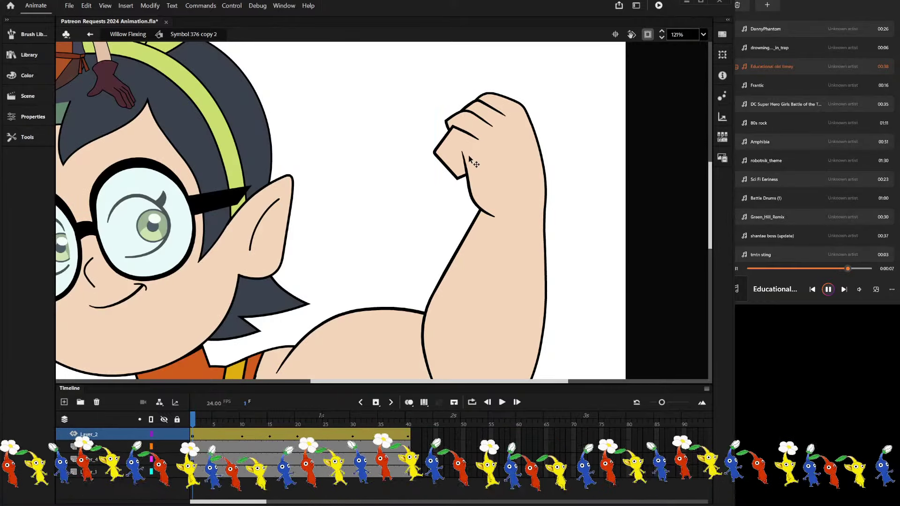
Reopen the forearm symbol at frame 15 and rotate the fist slightly outward, away from the head.
left_click(240, 434)
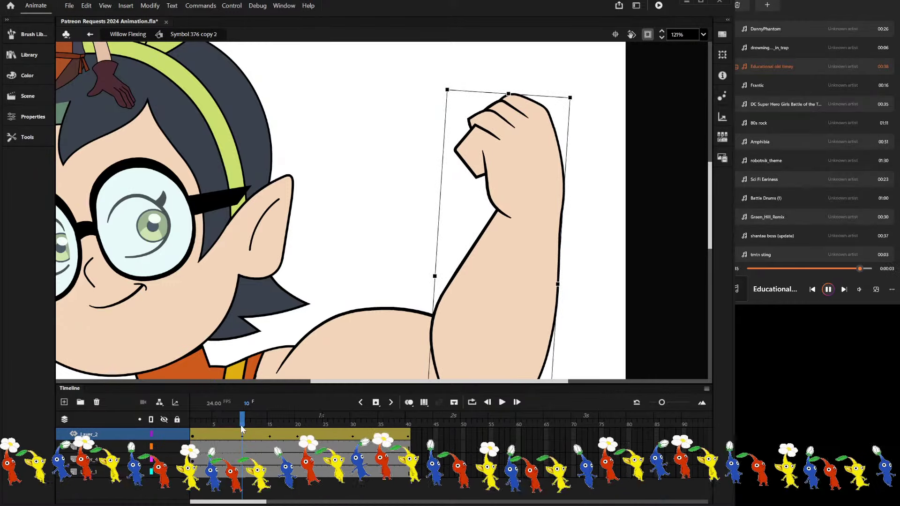
left_click_drag(241, 425, 271, 423)
double_click(490, 118)
left_click(490, 117)
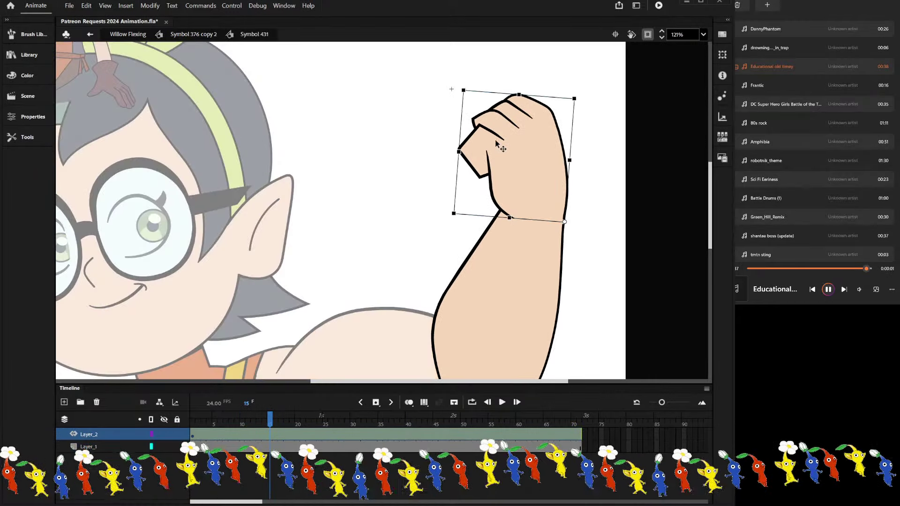
left_click_drag(462, 87, 477, 83)
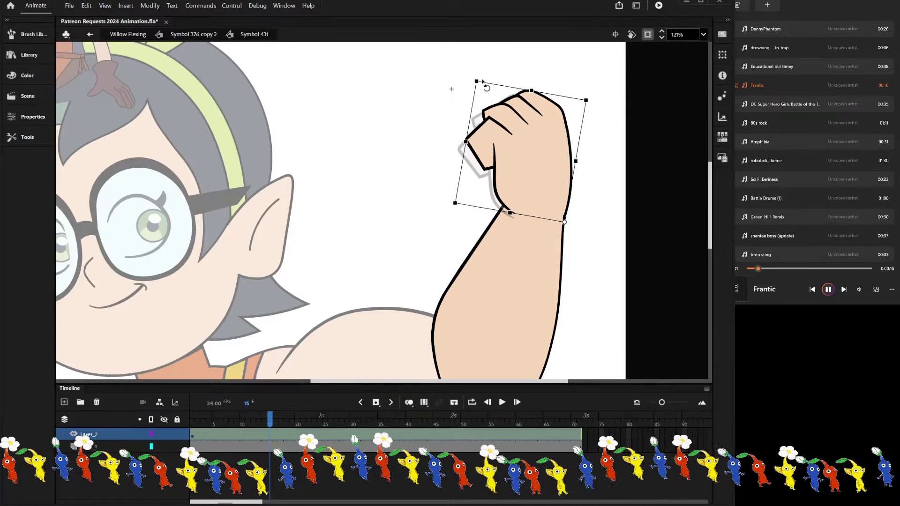
Move the fist's pivot up onto the bend of the wrist's outer outline and realign the fist with the forearm at frame 1.
scroll(588, 199, "up", 1)
scroll(590, 199, "up", 7)
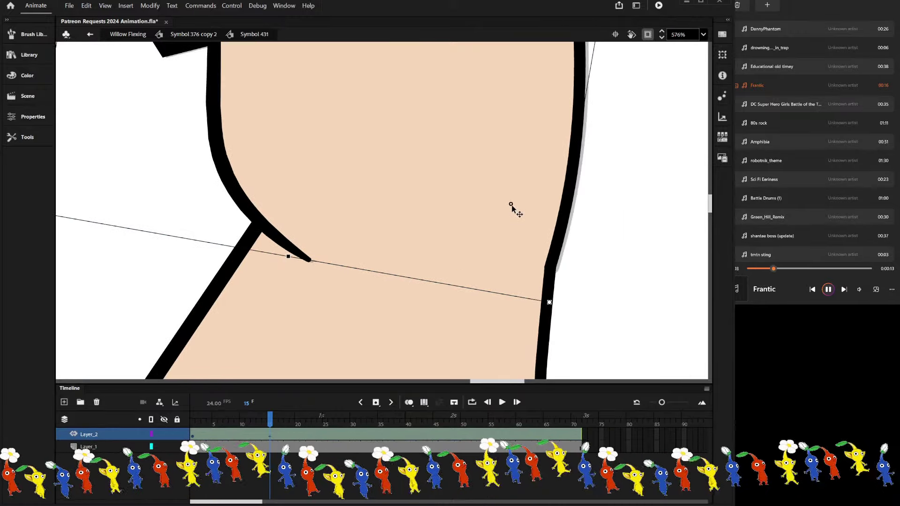
left_click_drag(550, 302, 550, 266)
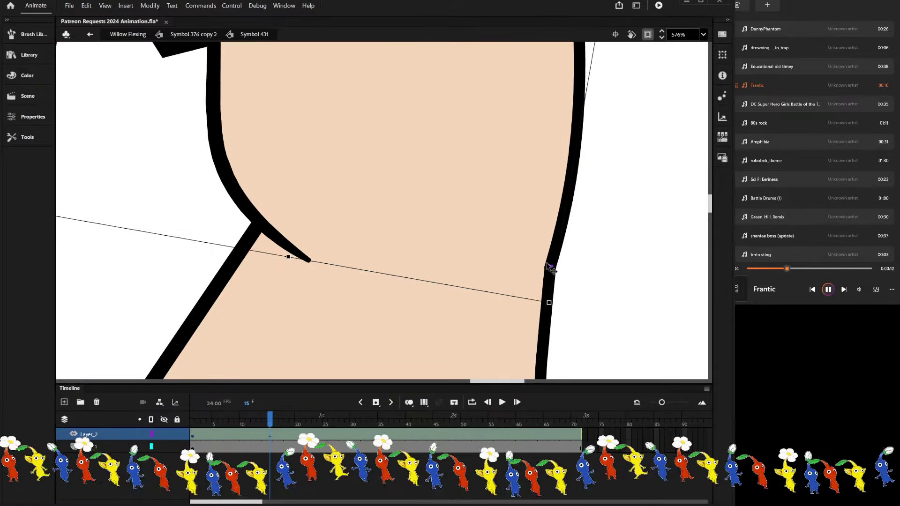
key("shift+comma")
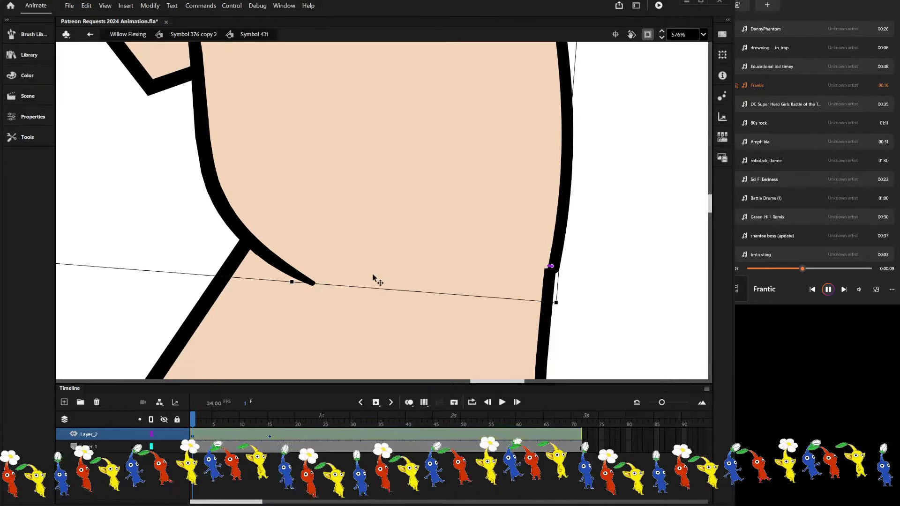
key("ctrl+z")
key("ctrl+y")
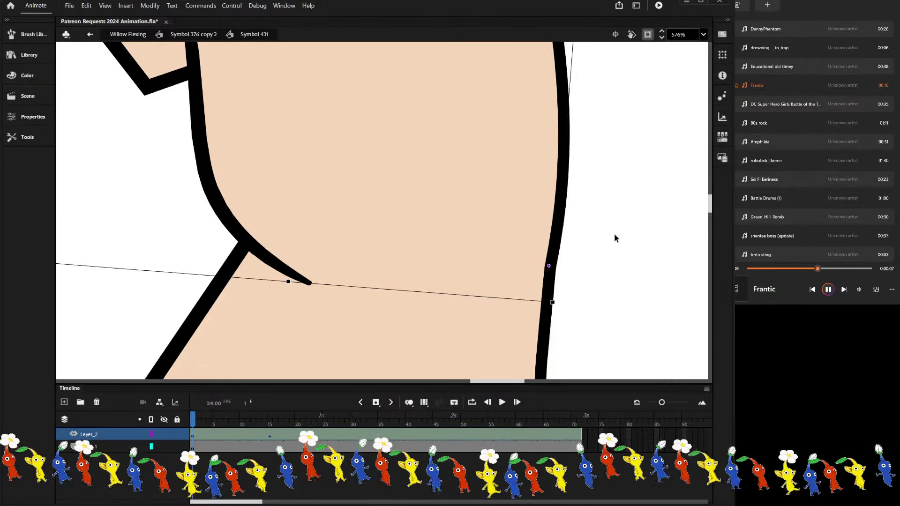
key("ctrl+z")
scroll(519, 236, "down", 5)
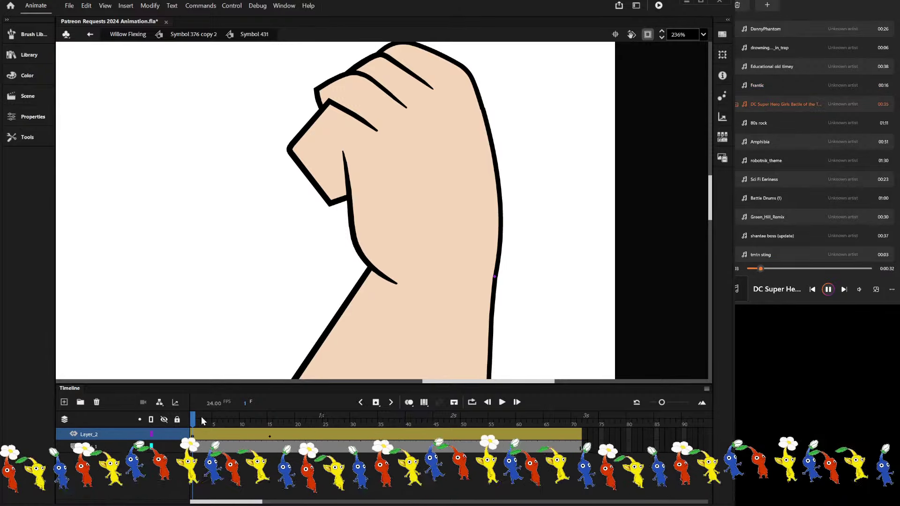
Rotate the fist inward toward the head at frame 20 of the forearm symbol.
mouse_move(201, 417)
left_mouse_down()
mouse_move(287, 440)
mouse_move(270, 440)
mouse_move(276, 424)
mouse_move(296, 426)
mouse_move(257, 430)
mouse_move(298, 436)
left_mouse_up()
double_click(242, 270)
double_click(314, 208)
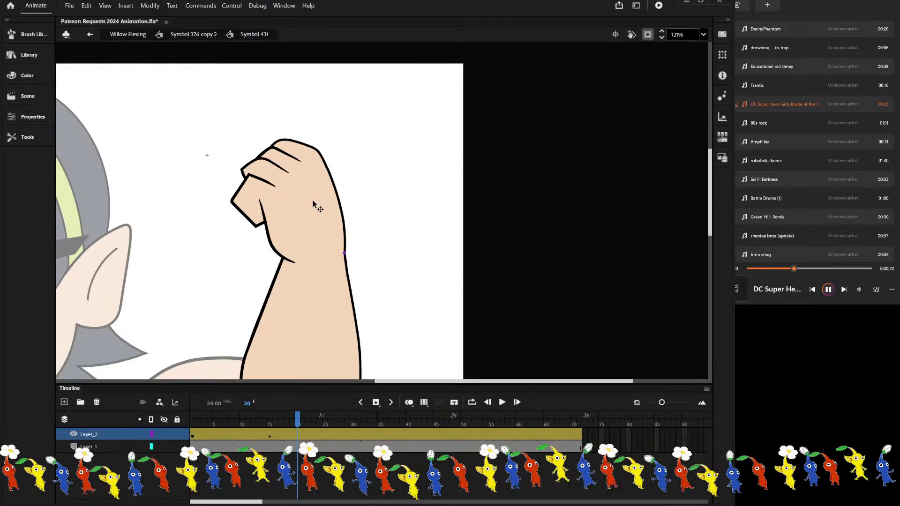
key("q")
left_click(311, 202)
left_click_drag(232, 141, 218, 156)
left_click(276, 359)
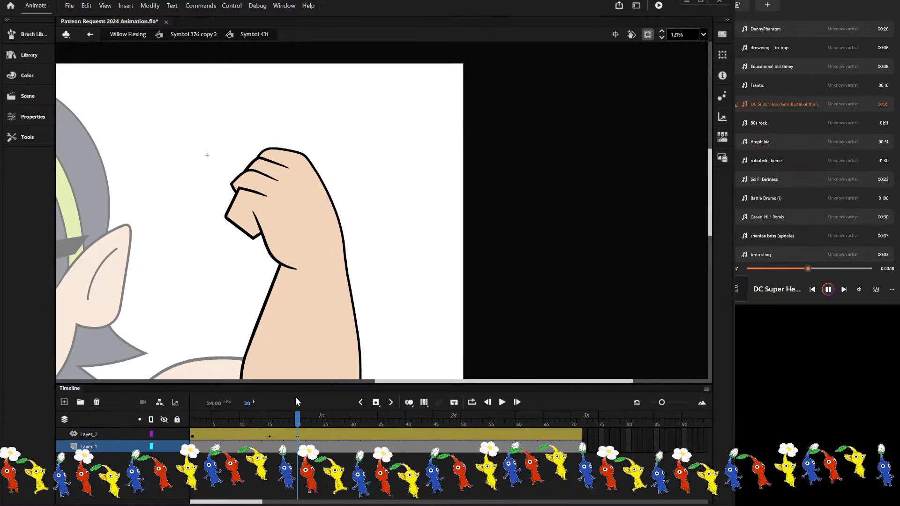
Reopen the forearm symbol at frame 20 and bend the fist slightly further inward at the wrist.
double_click(195, 354)
mouse_move(287, 419)
left_mouse_down()
mouse_move(245, 420)
mouse_move(317, 435)
mouse_move(280, 430)
mouse_move(297, 425)
left_mouse_up()
left_click(281, 241)
double_click(281, 241)
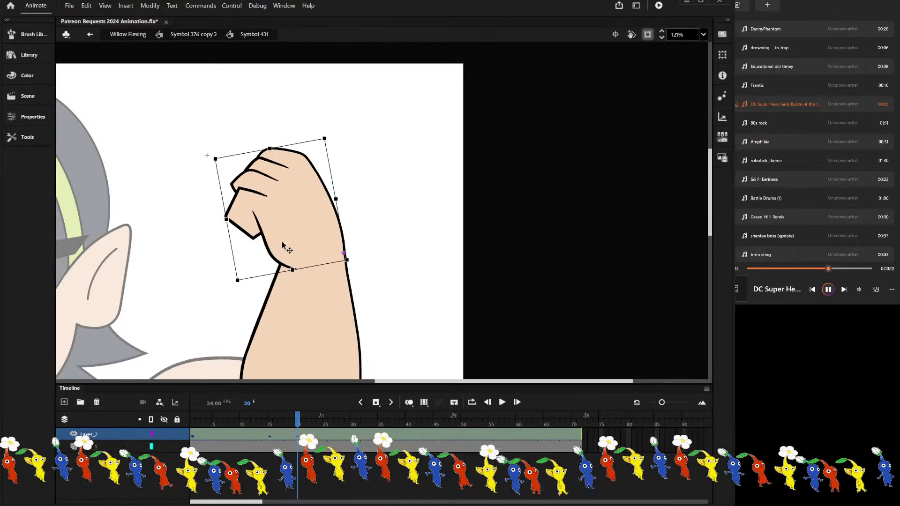
left_click_drag(209, 157, 203, 167)
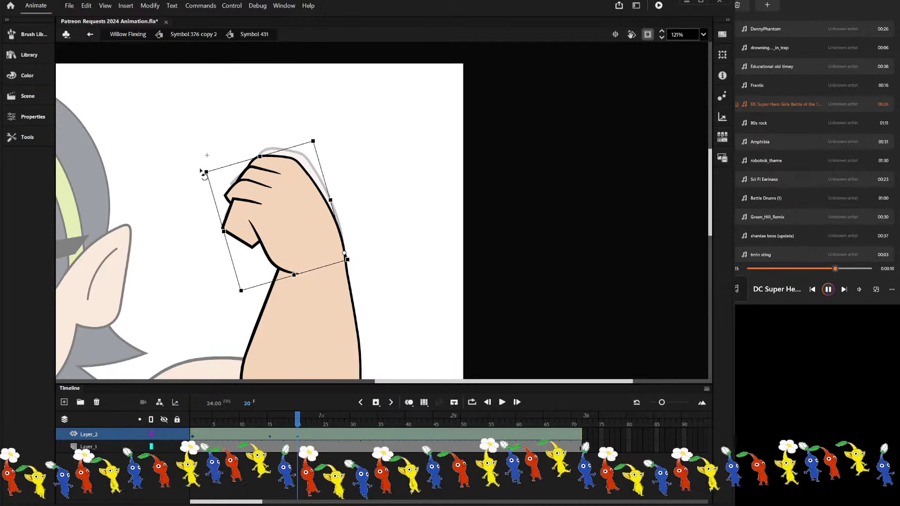
left_click(297, 313)
scroll(379, 244, "down", 2)
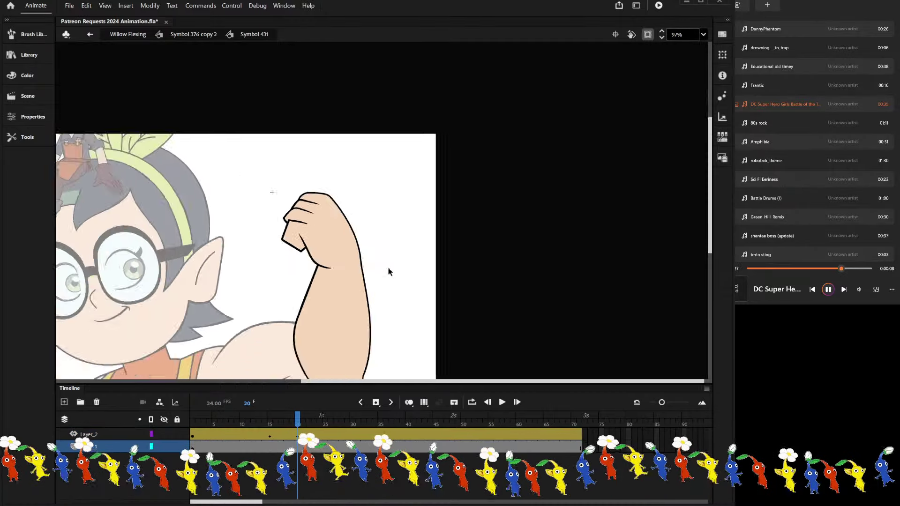
Reopen the forearm symbol at frame 30 and add a keyframe for the fist there.
left_click_drag(297, 418, 140, 431)
left_click_drag(192, 419, 298, 419)
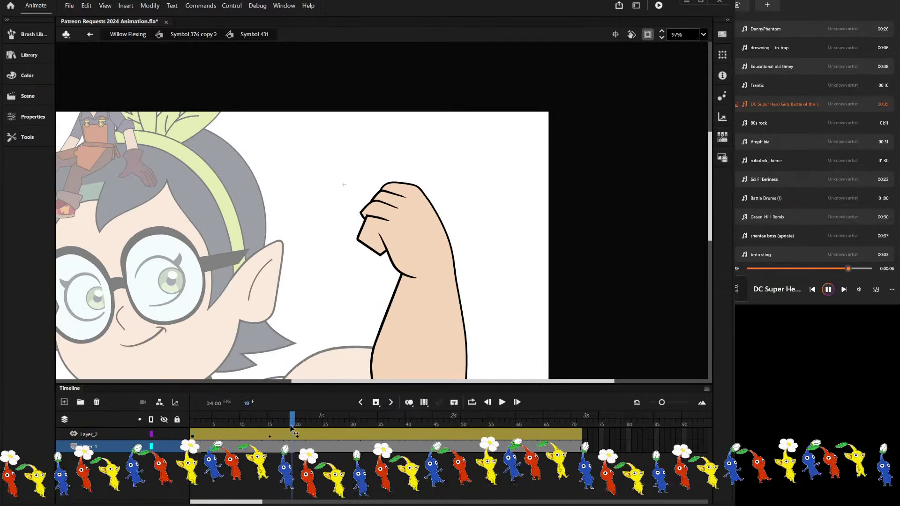
double_click(288, 283)
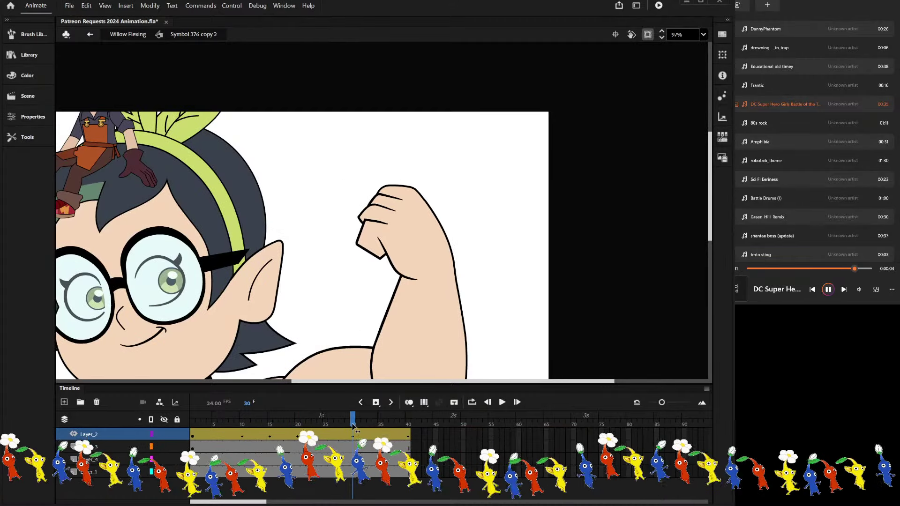
double_click(412, 241)
left_click_drag(359, 421, 353, 436)
left_click(353, 436)
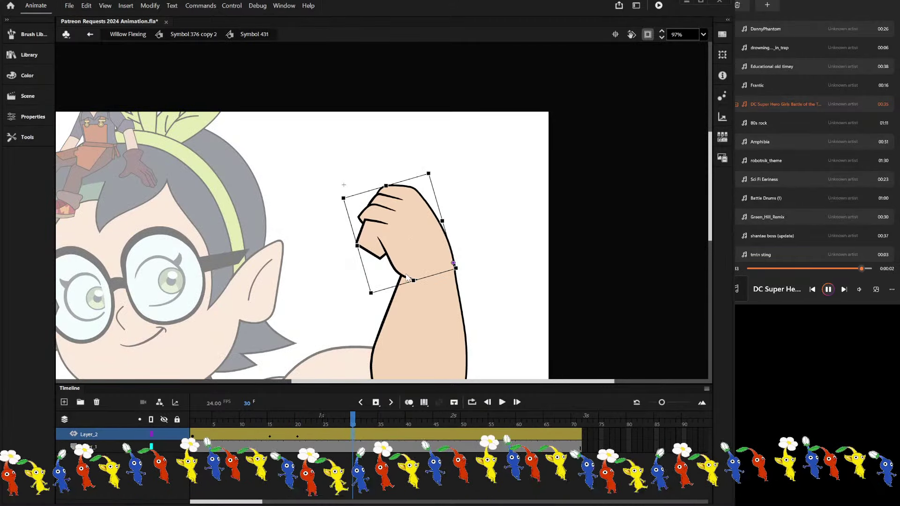
double_click(279, 299)
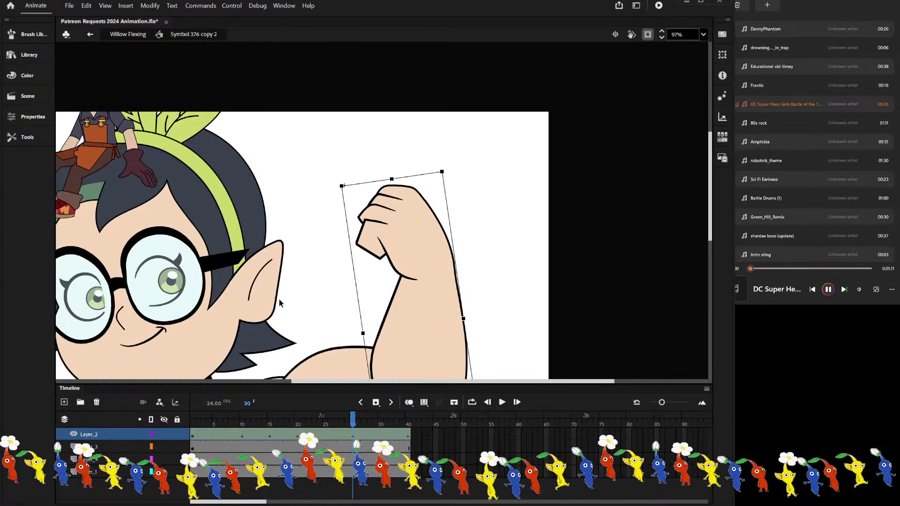
Add a fist keyframe at frame 40 of the forearm symbol and remove all frames after frame 40 on both layers.
left_click_drag(351, 418, 411, 420)
left_click(422, 220)
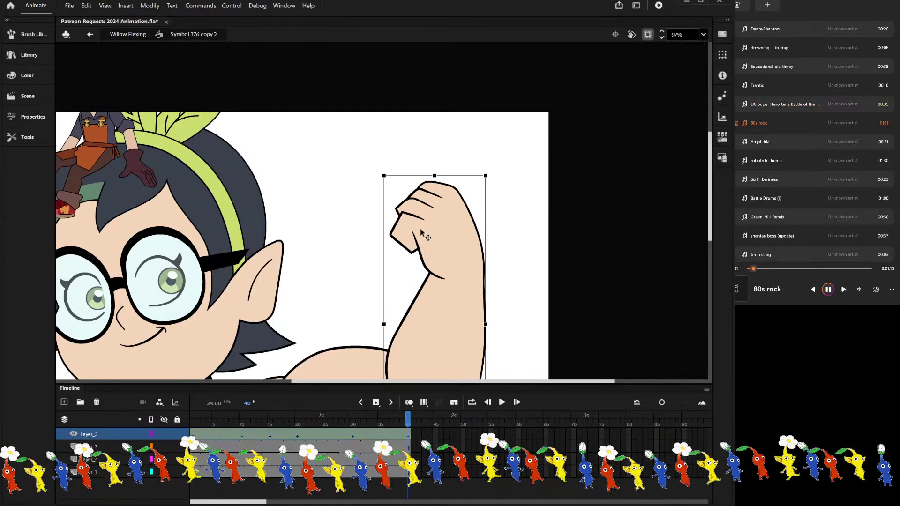
double_click(422, 220)
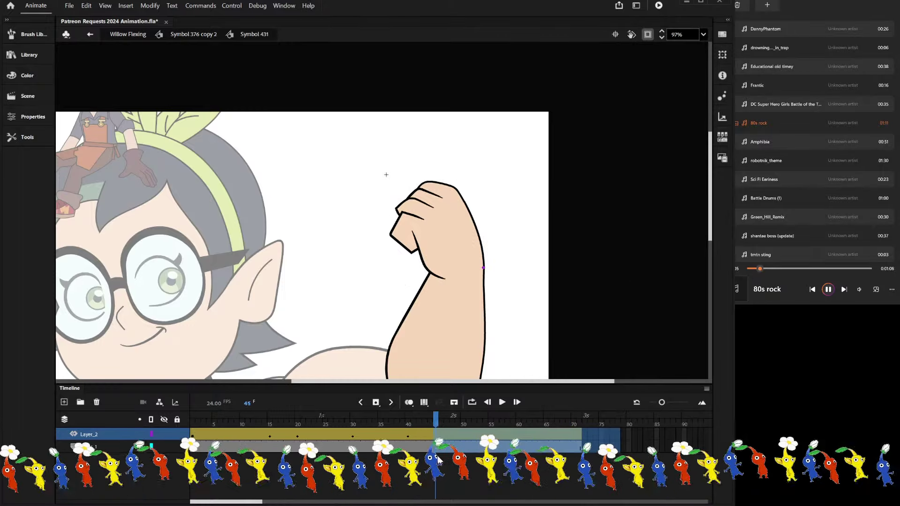
left_click_drag(618, 434, 413, 447)
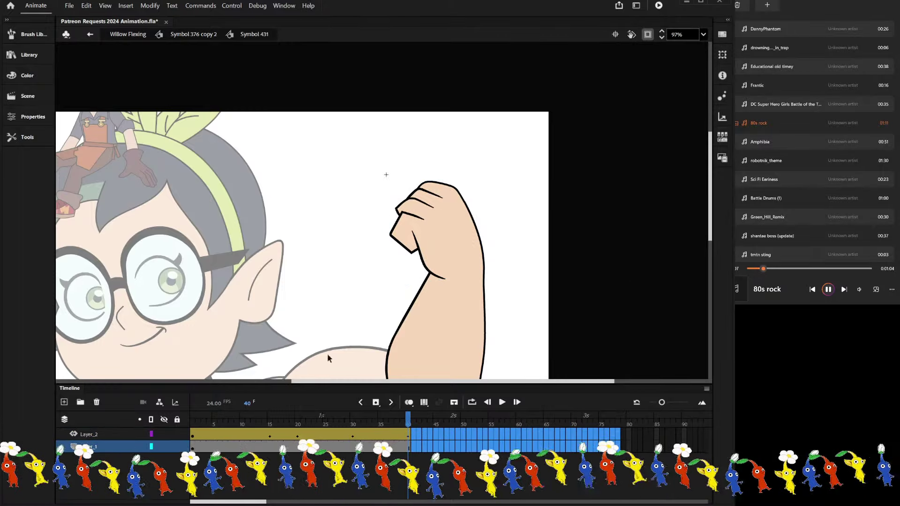
key("shift+F5")
Copy the fist's frame 1 pose into the keyframe at frame 40 so the wrist rotation loops.
left_click(192, 434)
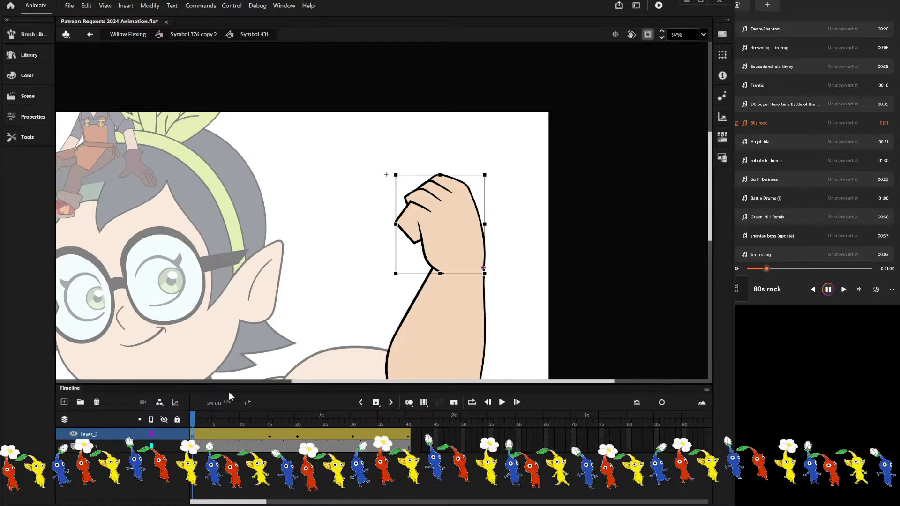
left_click(406, 437)
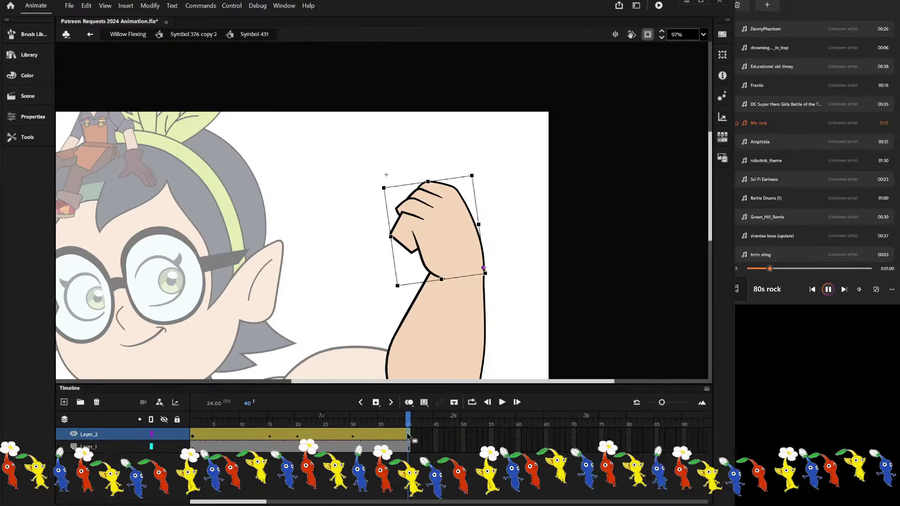
left_click(308, 167)
scroll(308, 167, "down", 3)
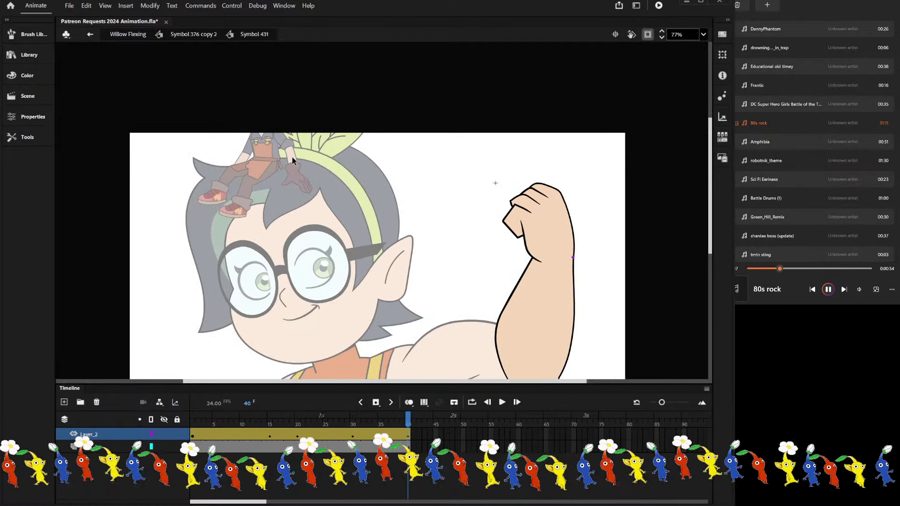
Return to the Willow Flexing scene, extend its timeline to frame 80, and preview the animation with a movie test.
left_click(127, 35)
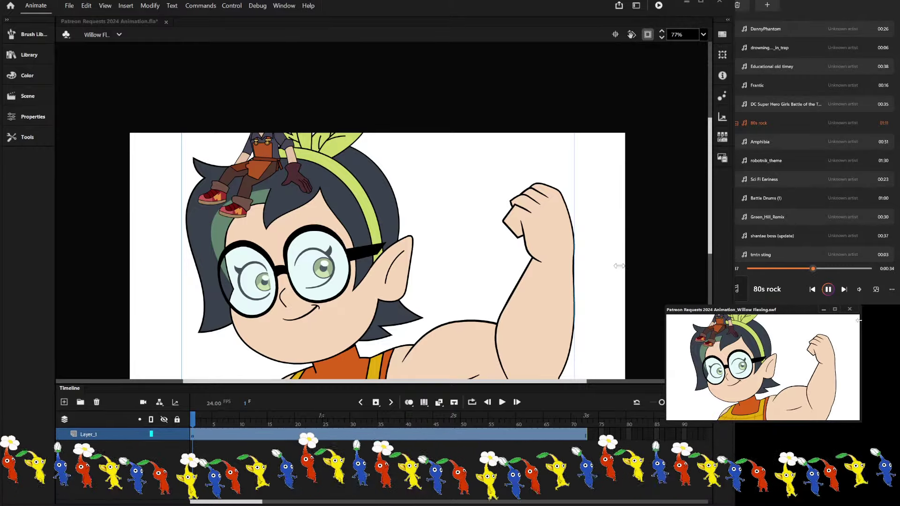
key("ctrl+w")
left_click(630, 434)
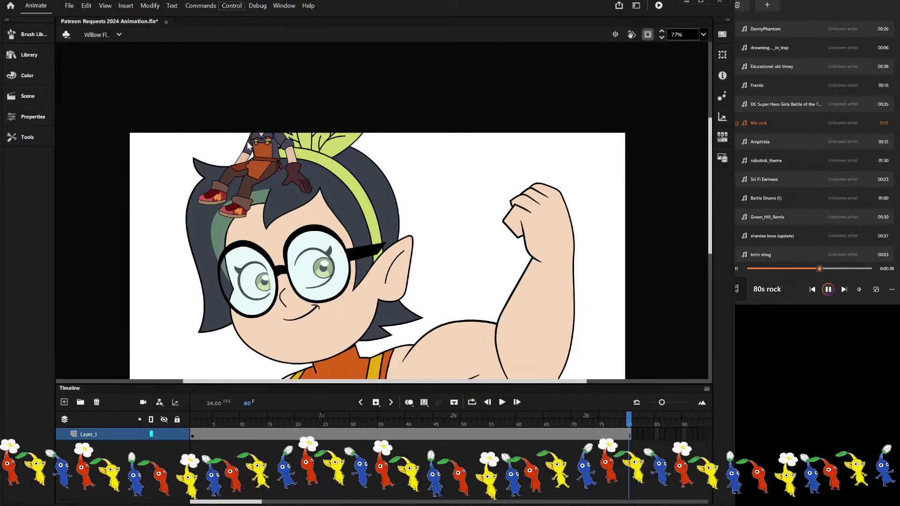
key("ctrl+Return")
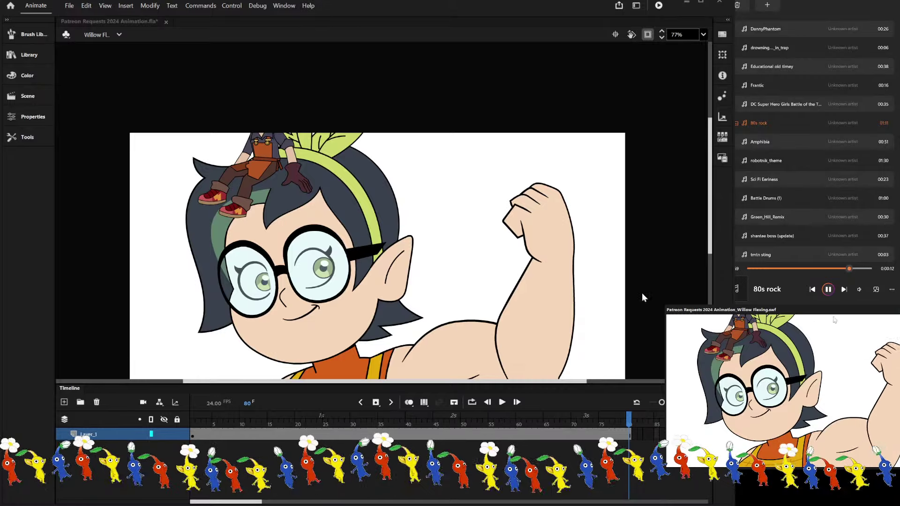
key("ctrl+w")
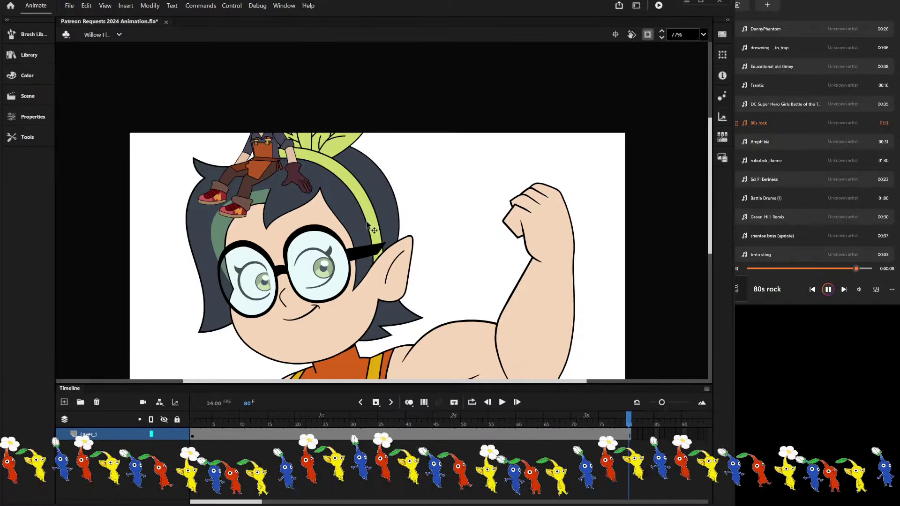
Open the arm symbol at frame 40 and select the bicep.
double_click(444, 347)
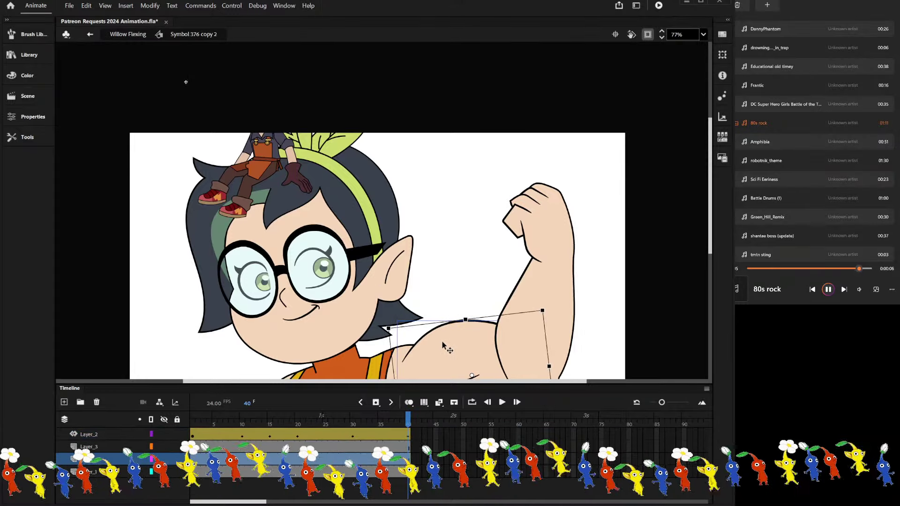
key("ctrl+minus")
scroll(457, 277, "up", 3)
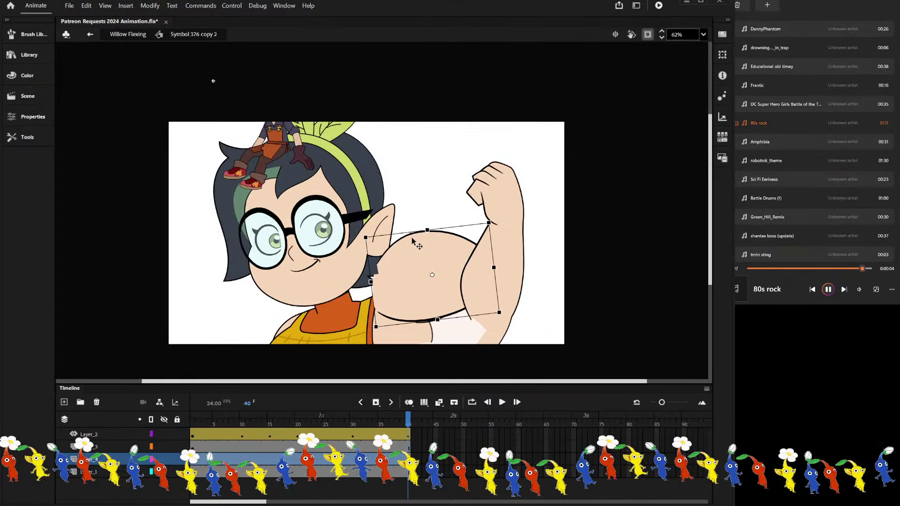
left_click_drag(436, 277, 437, 256)
key("ctrl+z")
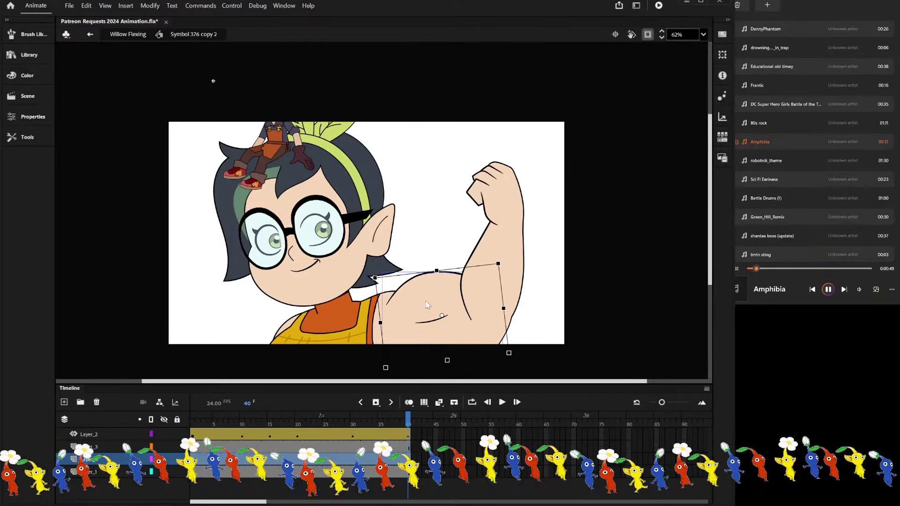
key("ctrl+z")
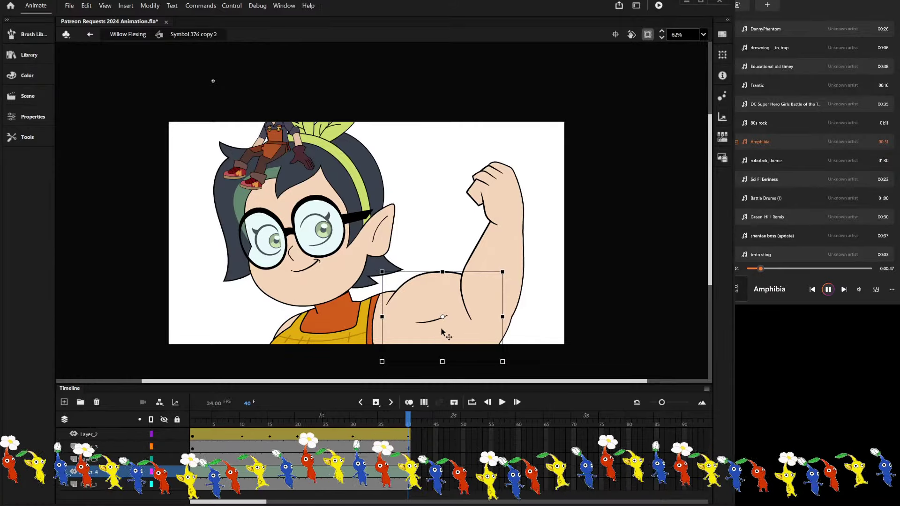
Add keyframes to the bicep's tweened layer at frames 10, 15, 20, 30 and 40, matching the forearm's timing.
left_click(237, 471)
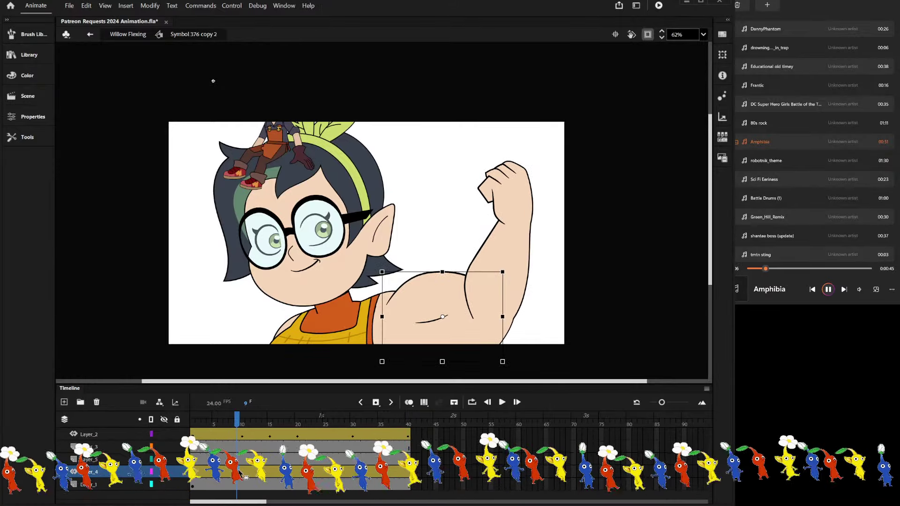
left_click(241, 474)
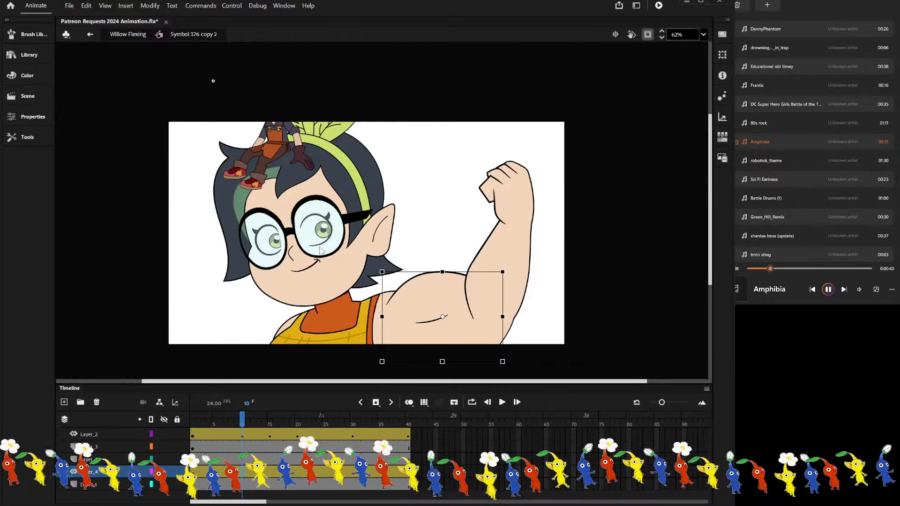
left_click(266, 475)
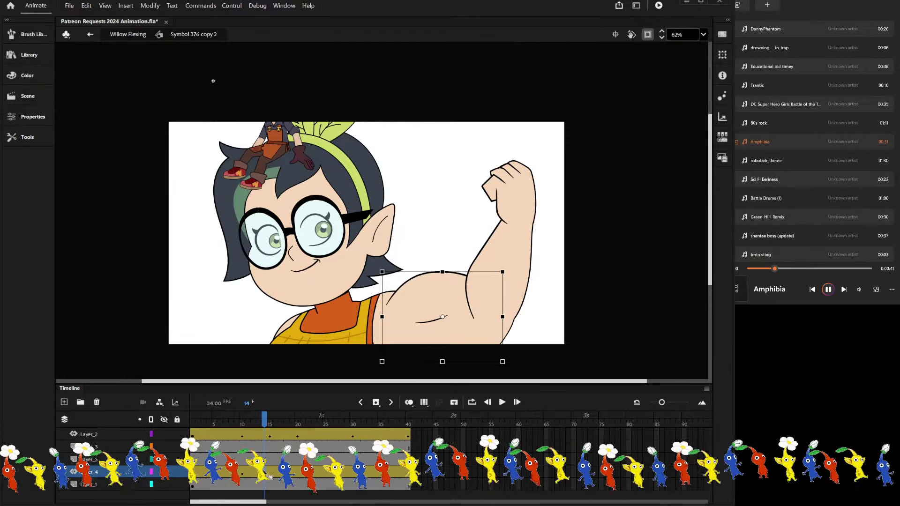
left_click(269, 472)
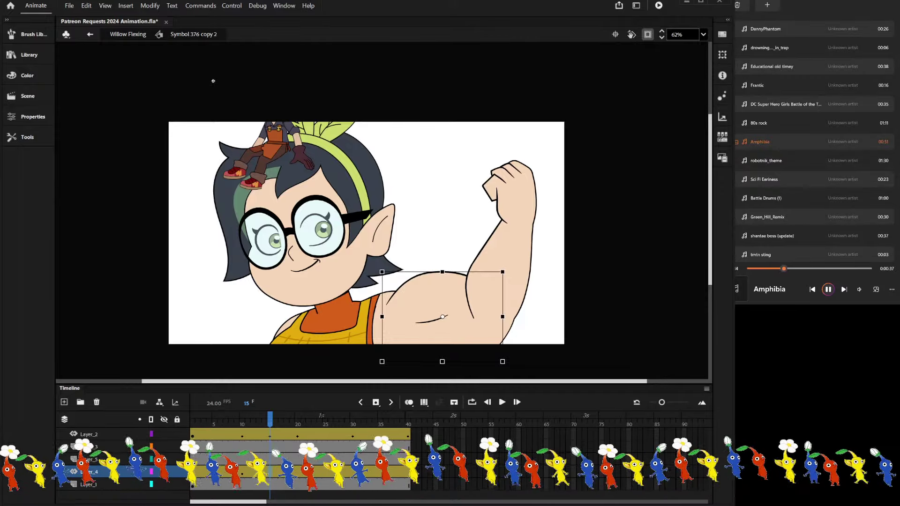
left_click(291, 474)
left_click(297, 476)
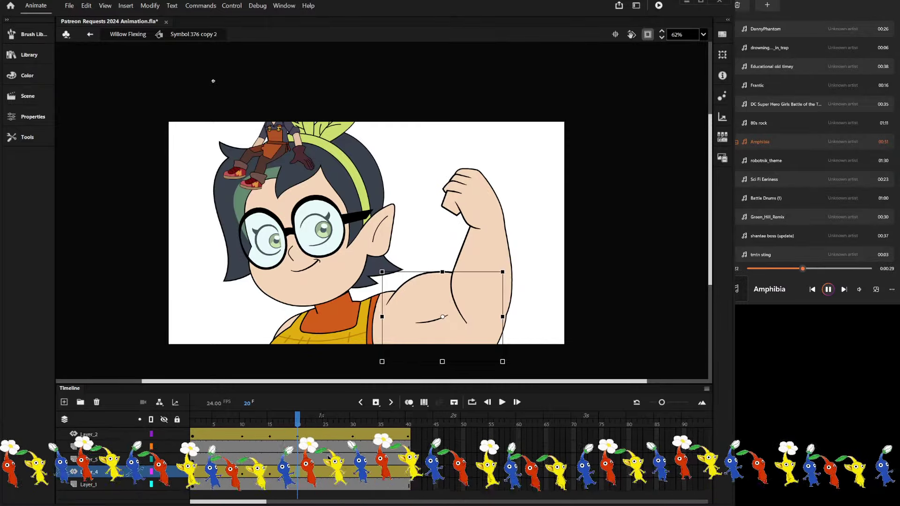
left_click(353, 474)
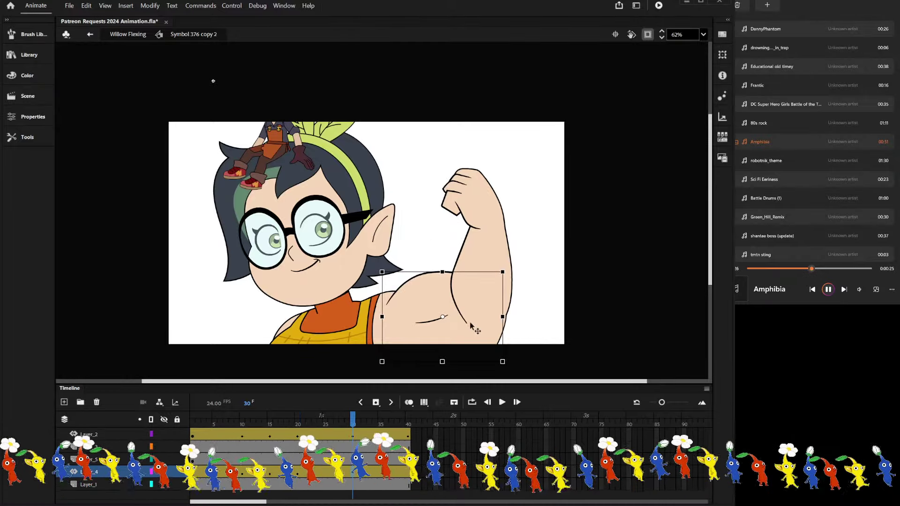
left_click(408, 472)
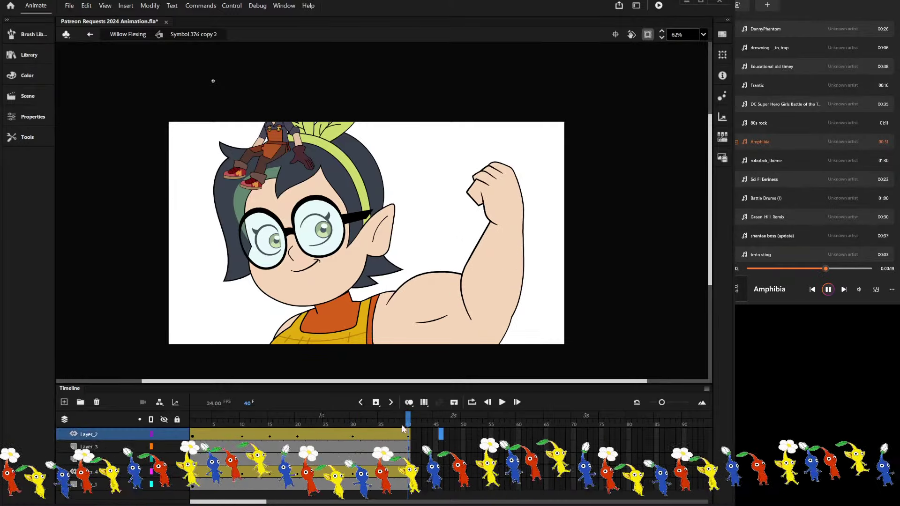
Squash the bicep at frame 10 by slightly lowering its top edge and widening its sides.
left_click(194, 421)
mouse_move(200, 426)
left_mouse_down()
mouse_move(428, 440)
mouse_move(158, 439)
mouse_move(231, 443)
left_mouse_up()
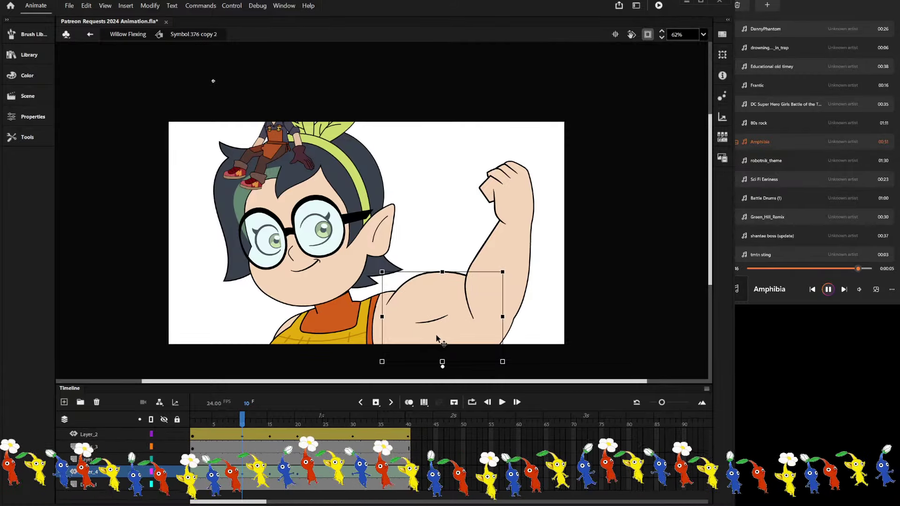
scroll(436, 330, "up", 3)
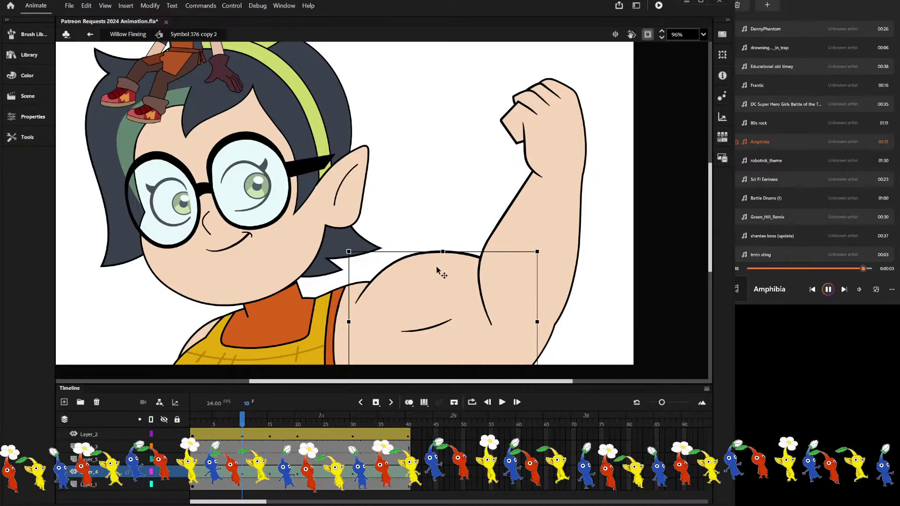
left_click_drag(443, 253, 444, 256)
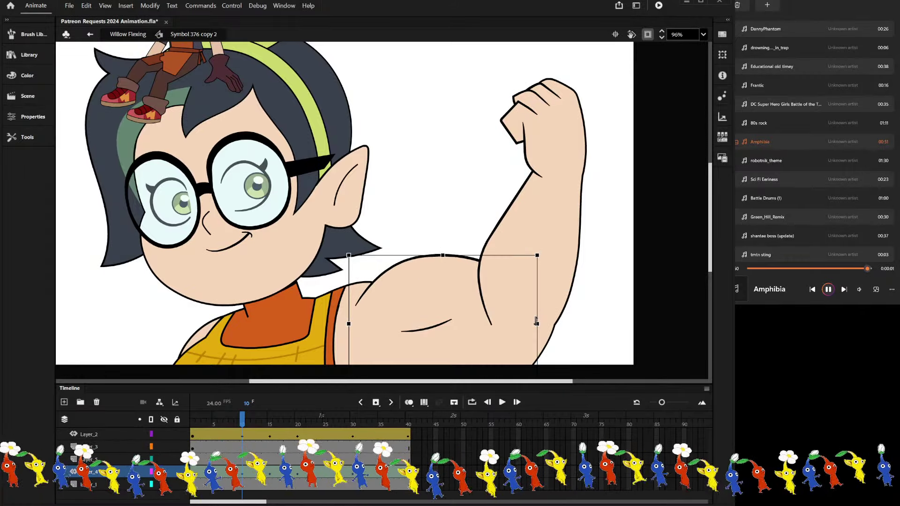
left_click_drag(536, 323, 539, 324)
left_click(452, 210)
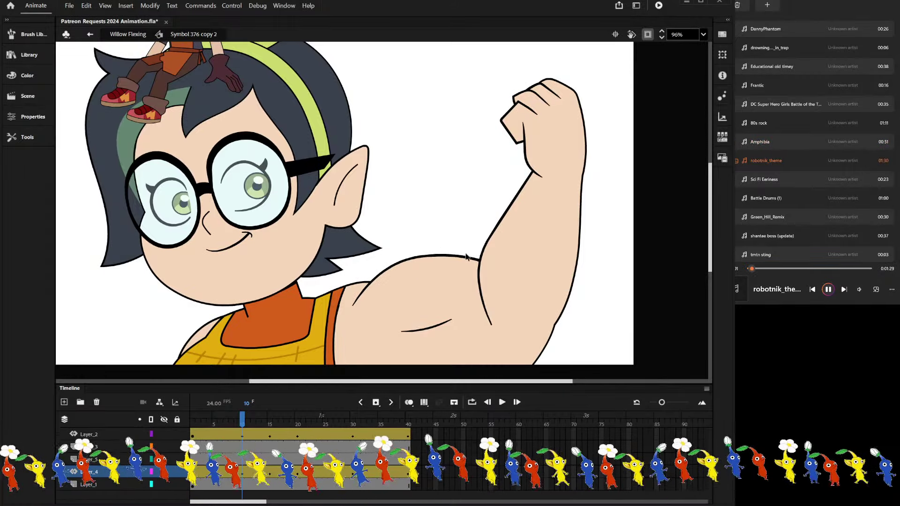
Make the bicep slightly narrower and taller at frame 20 to bulge with the flex, undoing the stray sideways shift.
scroll(464, 258, "down", 2)
scroll(452, 224, "up", 1)
left_click_drag(242, 420, 298, 420)
left_click(431, 331)
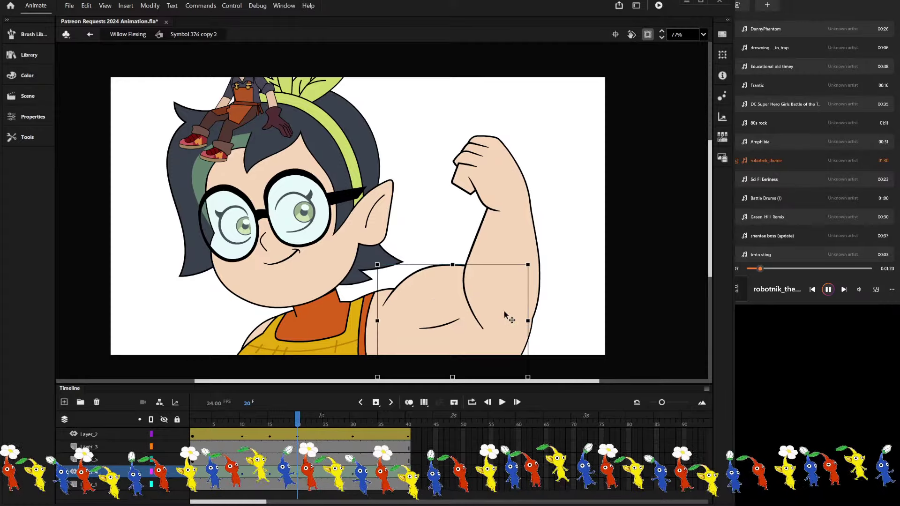
left_click_drag(527, 322, 522, 322)
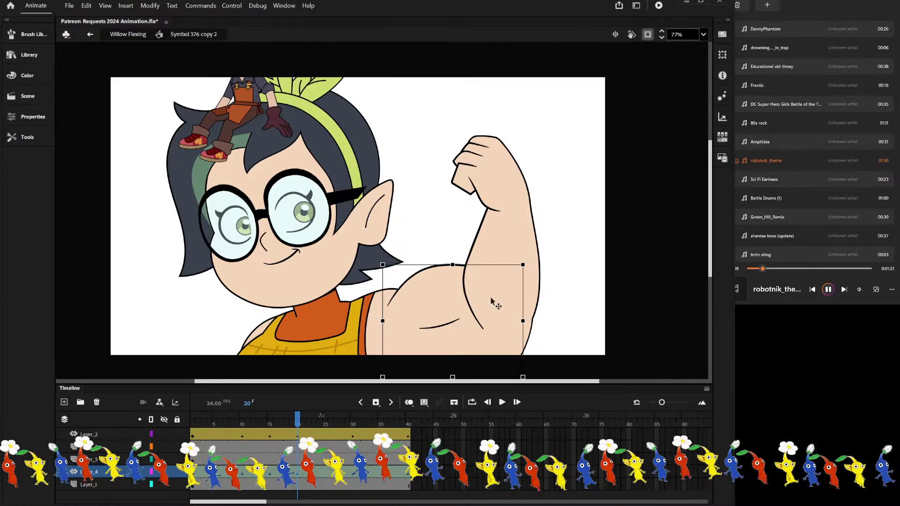
left_click_drag(453, 261, 441, 269)
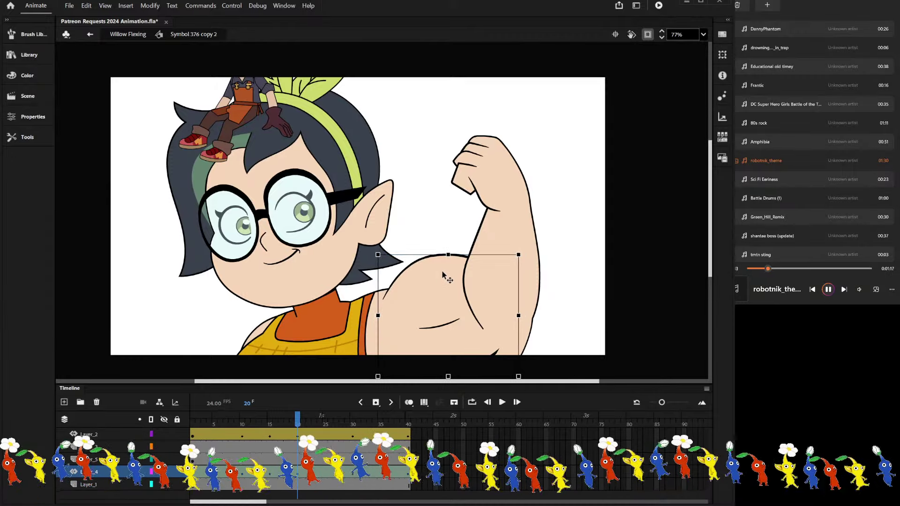
key("ctrl+z")
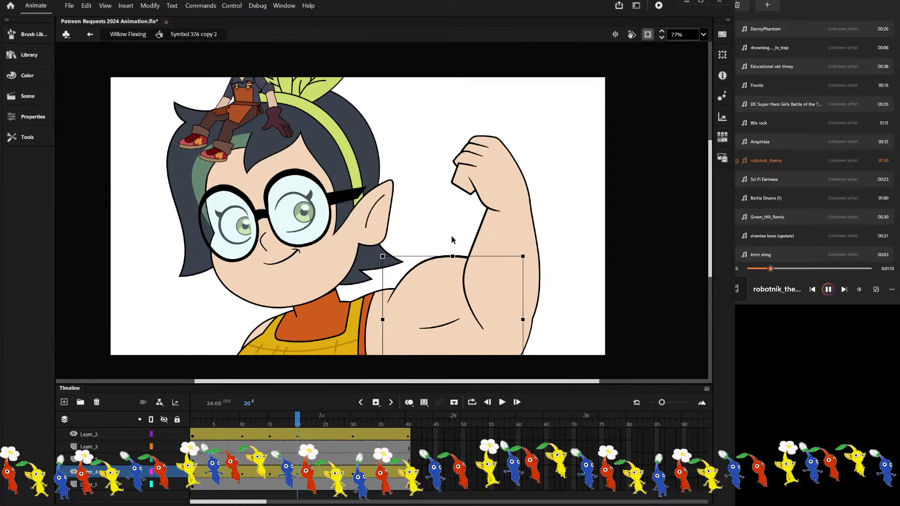
Copy the bicep's squashed pose from frame 10 to its keyframe at frame 15 and play back the arm motion.
left_click_drag(297, 421, 243, 432)
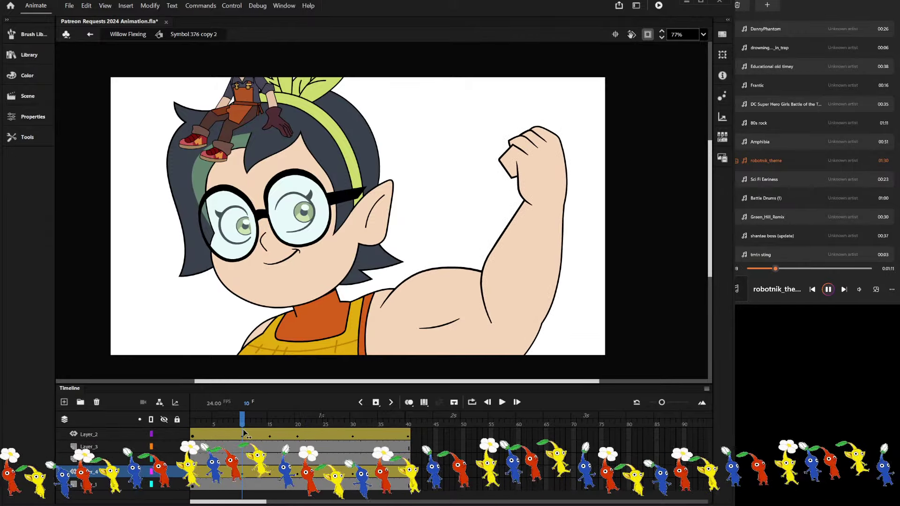
left_click(403, 307)
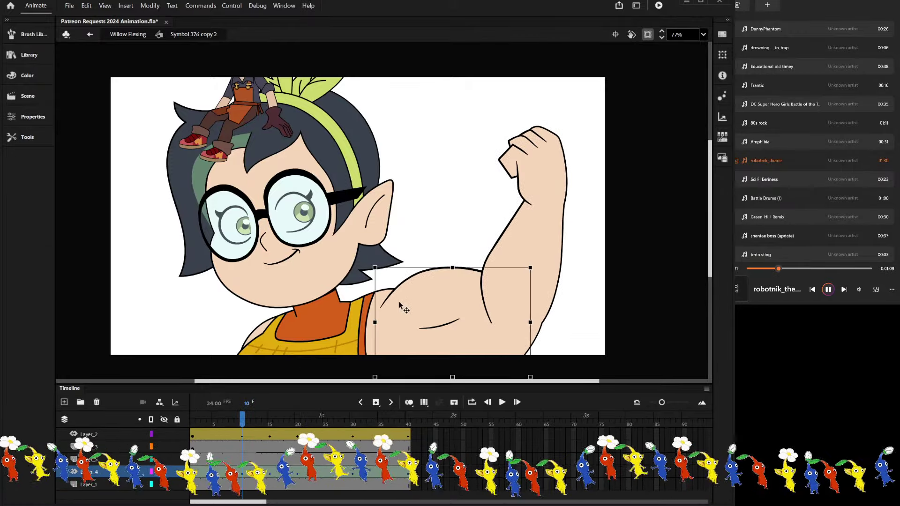
left_click(243, 476)
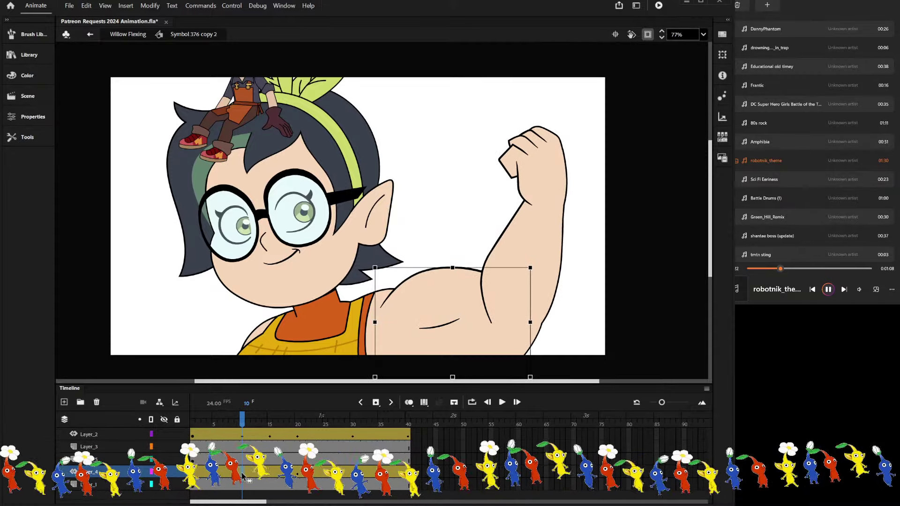
left_click(269, 477)
left_click_drag(264, 432, 165, 422)
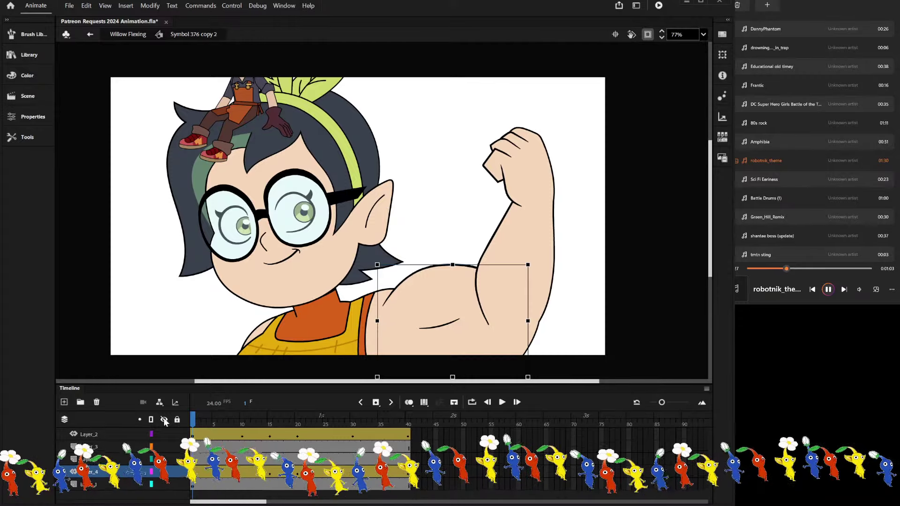
key("Return")
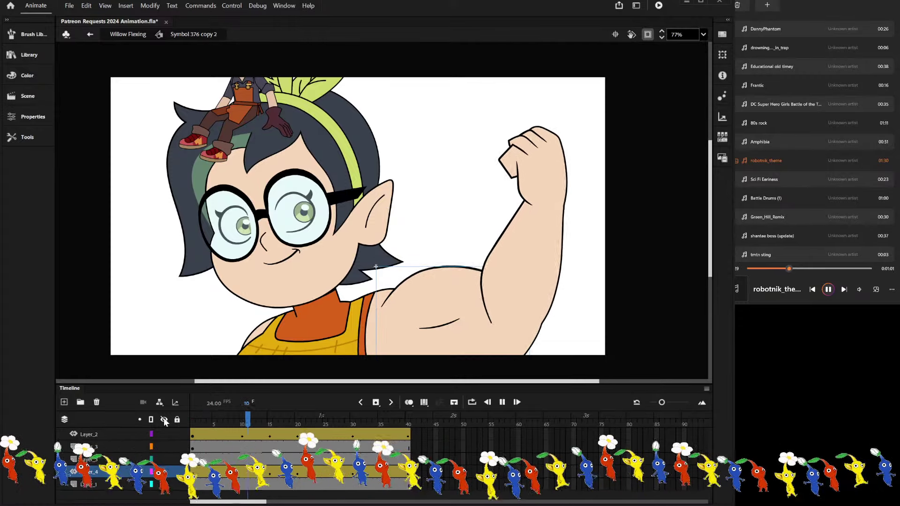
left_click(207, 426)
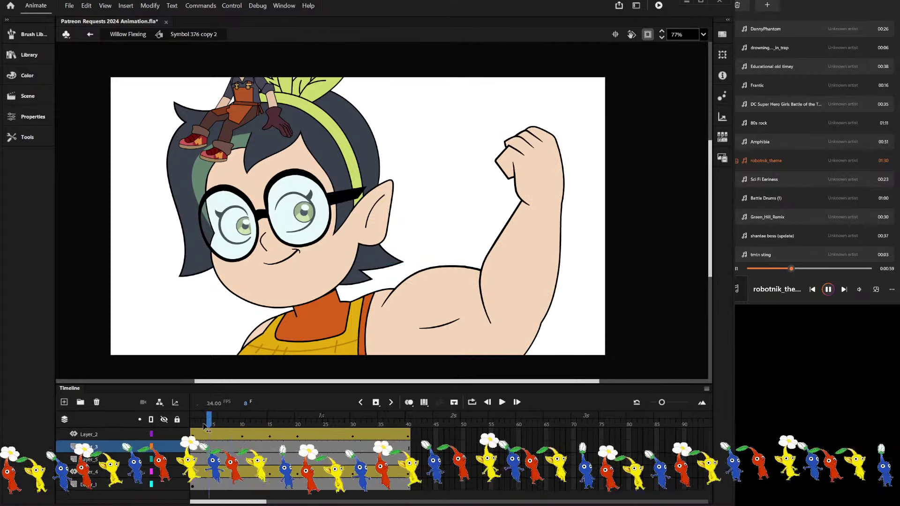
key("Return")
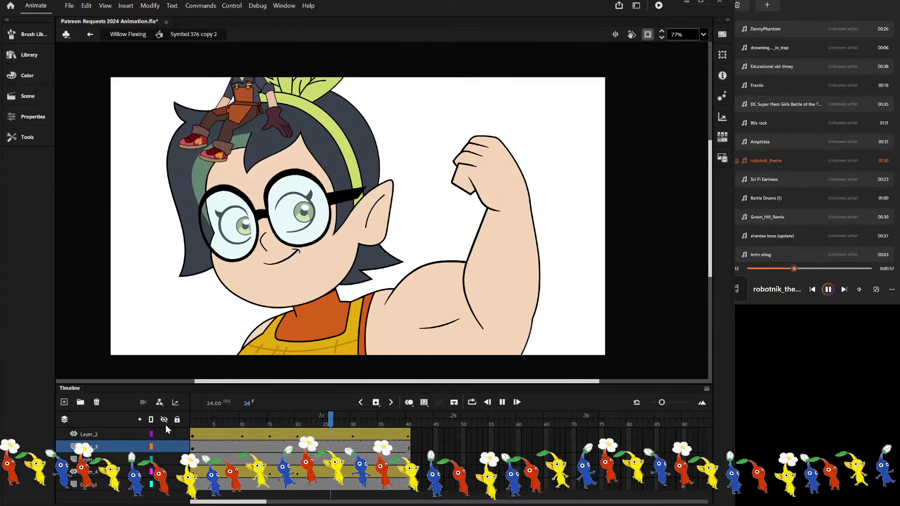
Copy the bicep's taller, narrower pose from frame 20 to its keyframe at frame 30.
left_click(266, 420)
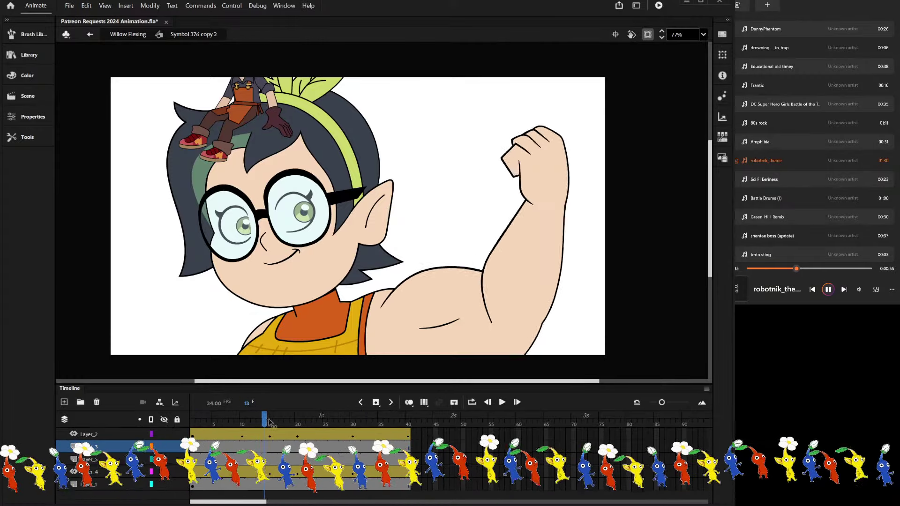
left_click_drag(270, 422, 297, 420)
left_click(428, 274)
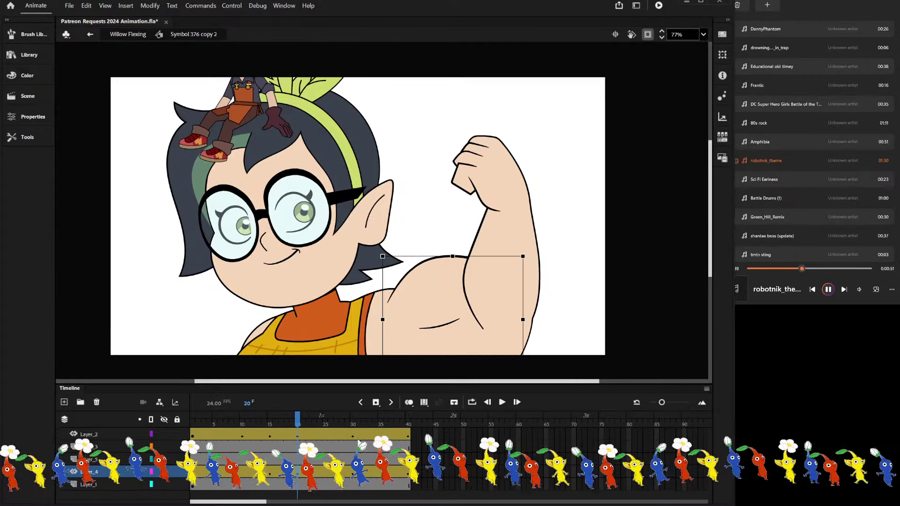
left_click(353, 472)
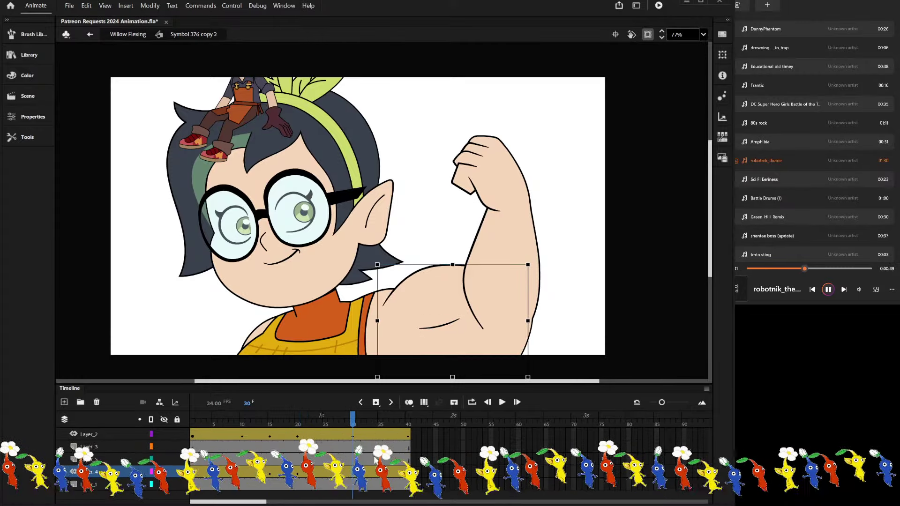
Play the arm animation repeatedly to review how the bicep's squash and stretch follows the forearm.
left_click_drag(282, 427, 232, 430)
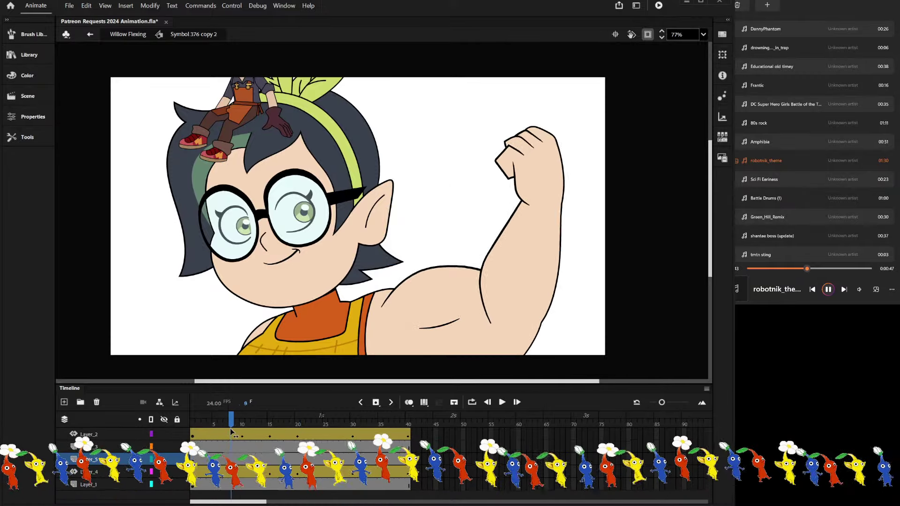
key("Return")
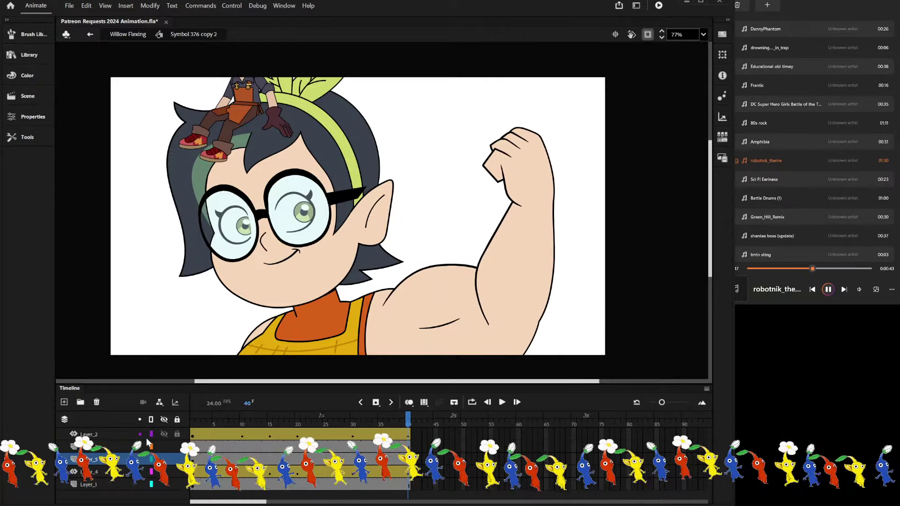
key("Return")
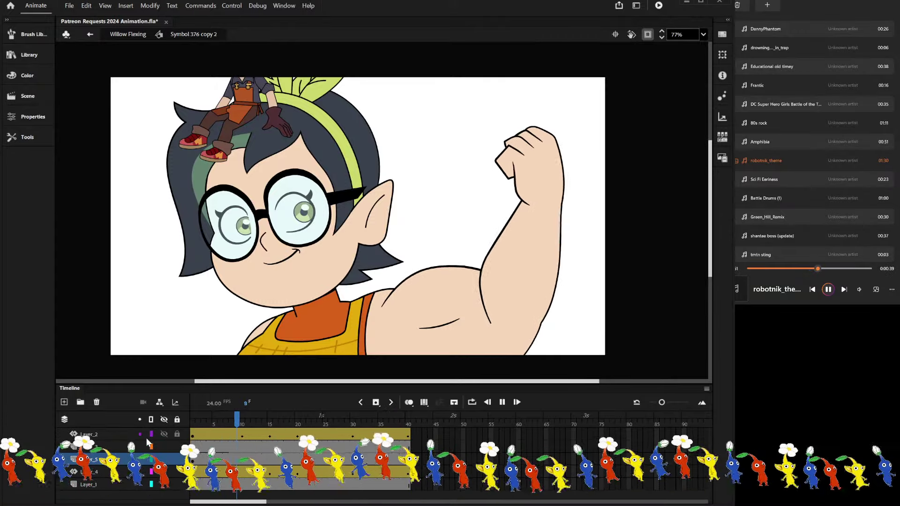
key("Return")
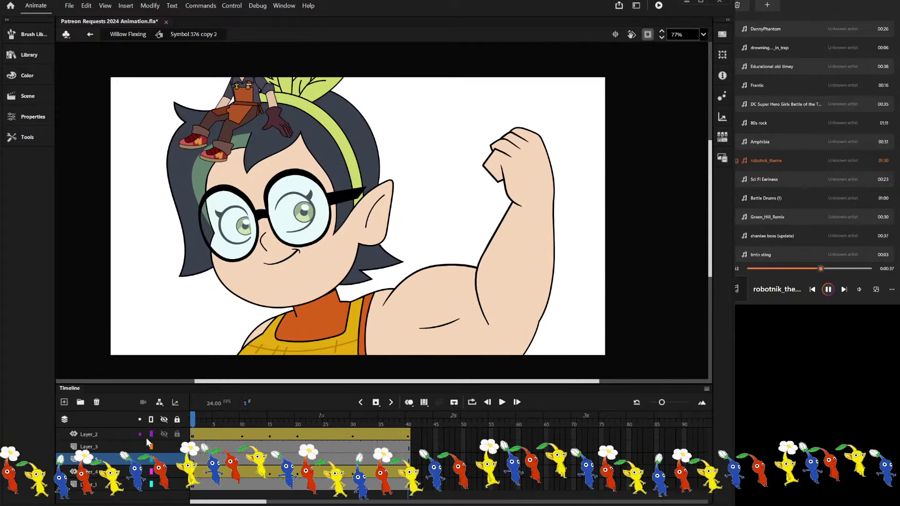
key("Return")
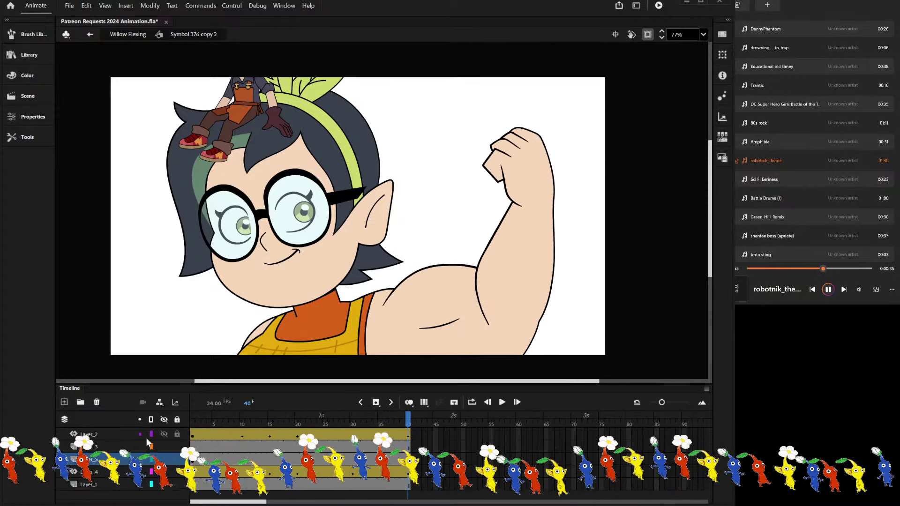
key("Return")
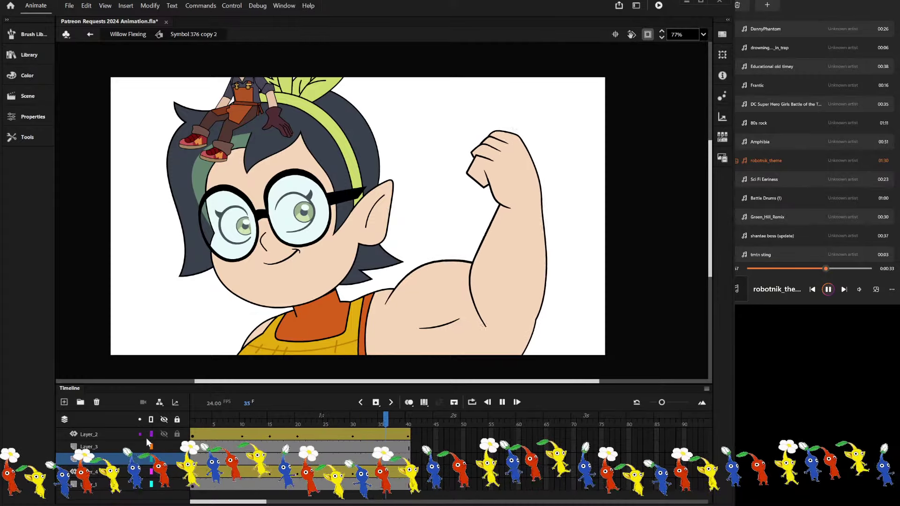
Keyframe the bicep's crease line at frame 15, move it slightly lower, and shape-tween it from frame 1.
left_click(217, 433)
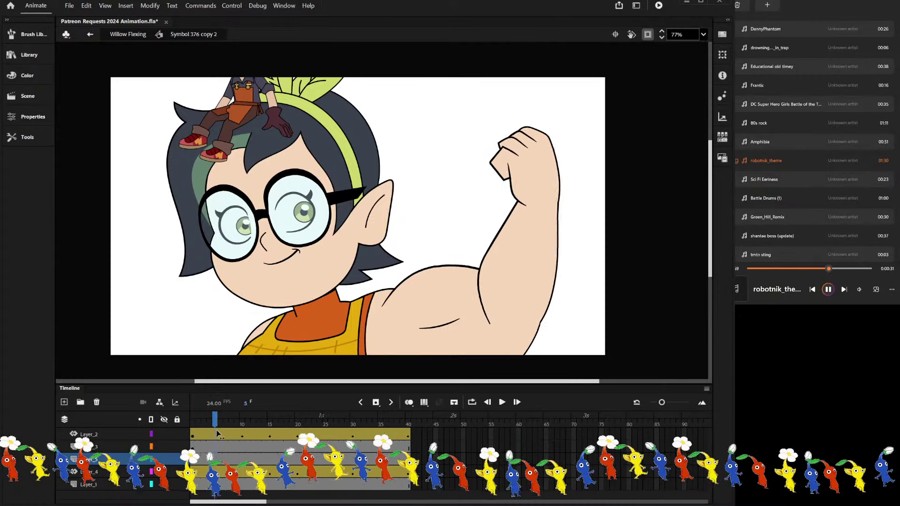
left_click(269, 459)
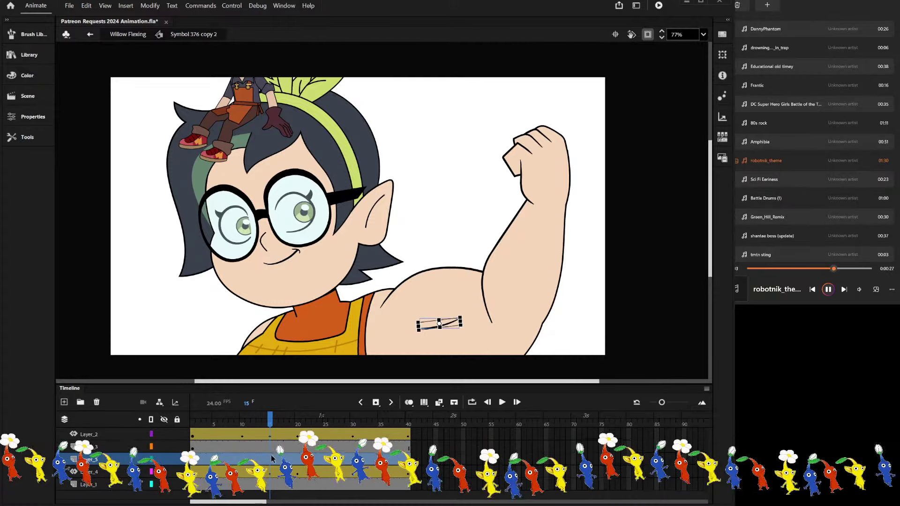
scroll(453, 320, "up", 3)
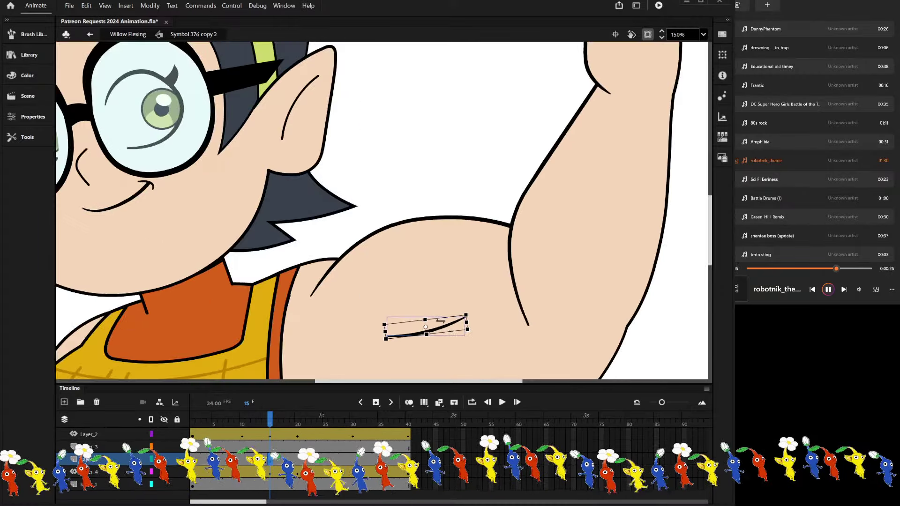
scroll(427, 334, "up", 1)
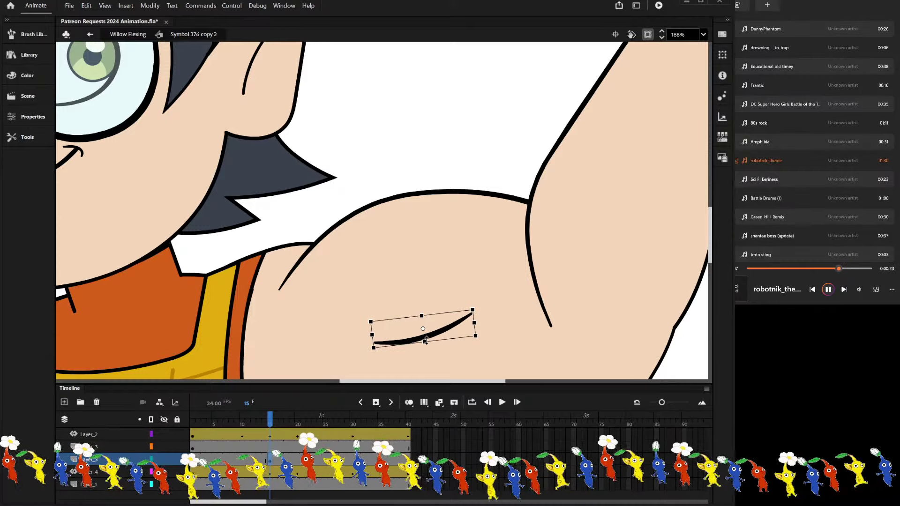
left_click_drag(425, 341, 425, 352)
double_click(424, 350)
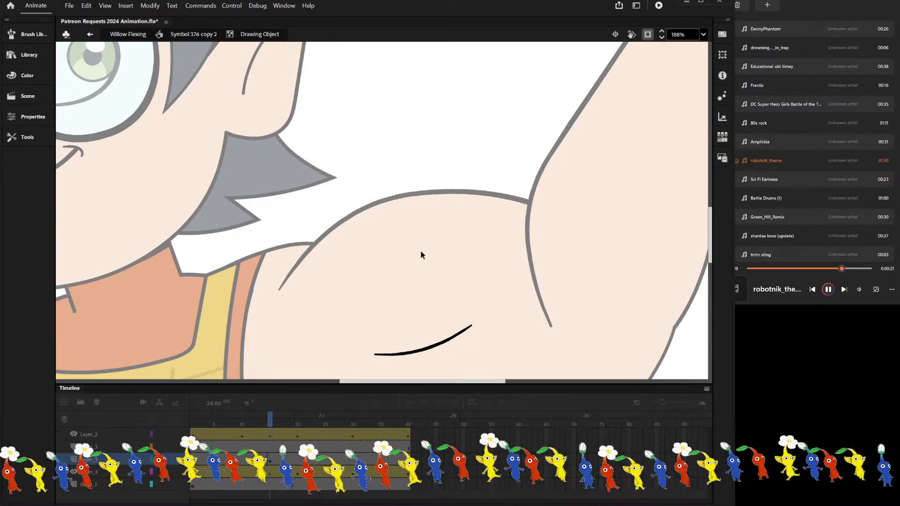
double_click(421, 255)
scroll(352, 268, "down", 2)
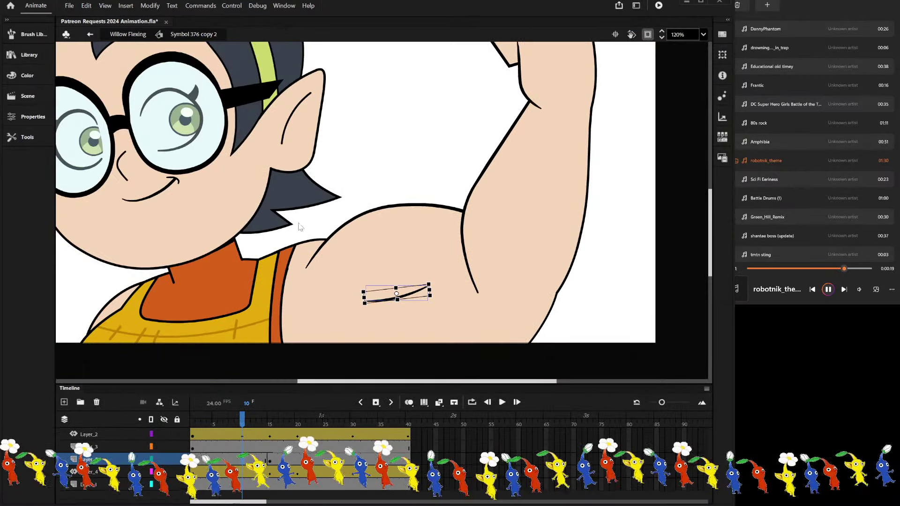
Try narrowing the bicep's crease line at frame 20 and scrub back to compare it with the earlier frames.
mouse_move(242, 418)
left_mouse_down()
mouse_move(192, 417)
mouse_move(298, 417)
left_mouse_up()
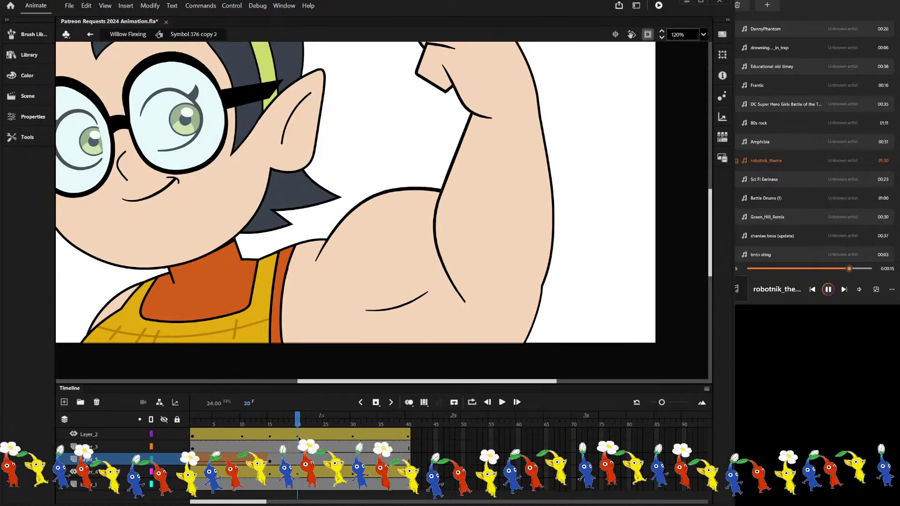
left_click(401, 307)
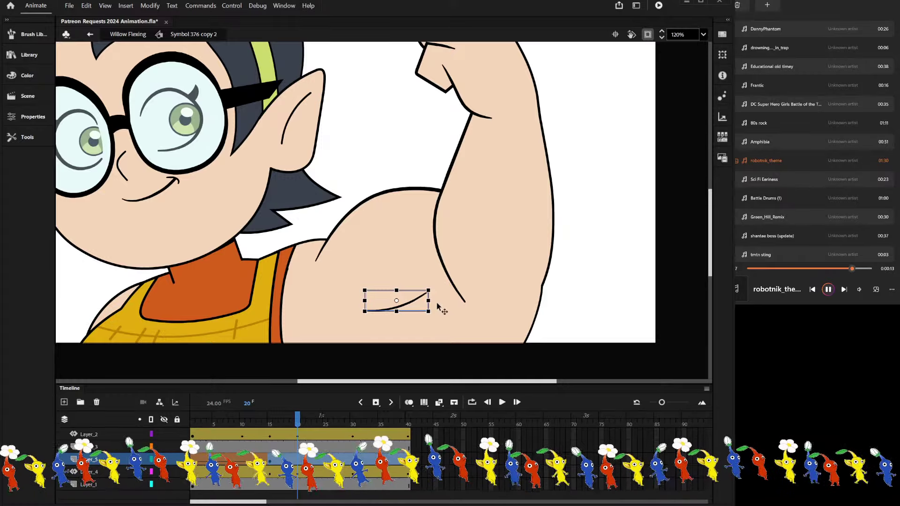
left_click_drag(422, 304, 418, 306)
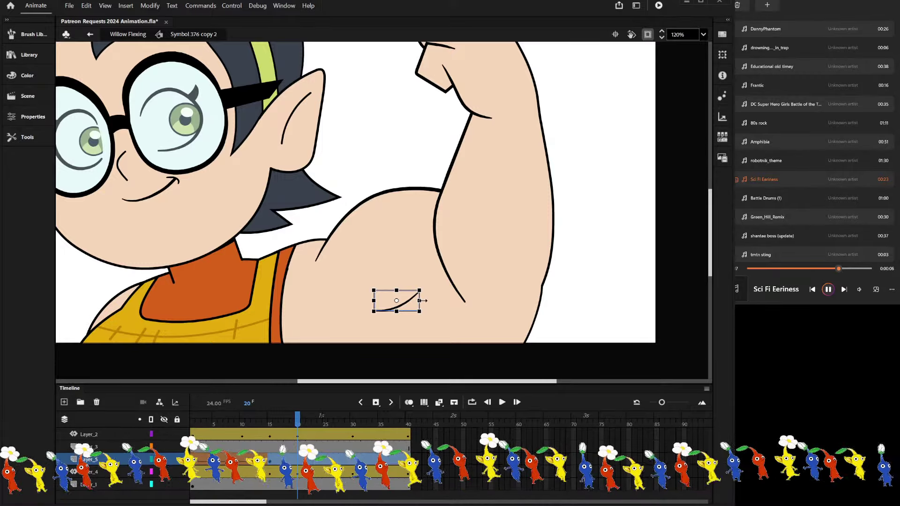
left_click_drag(287, 435, 265, 429)
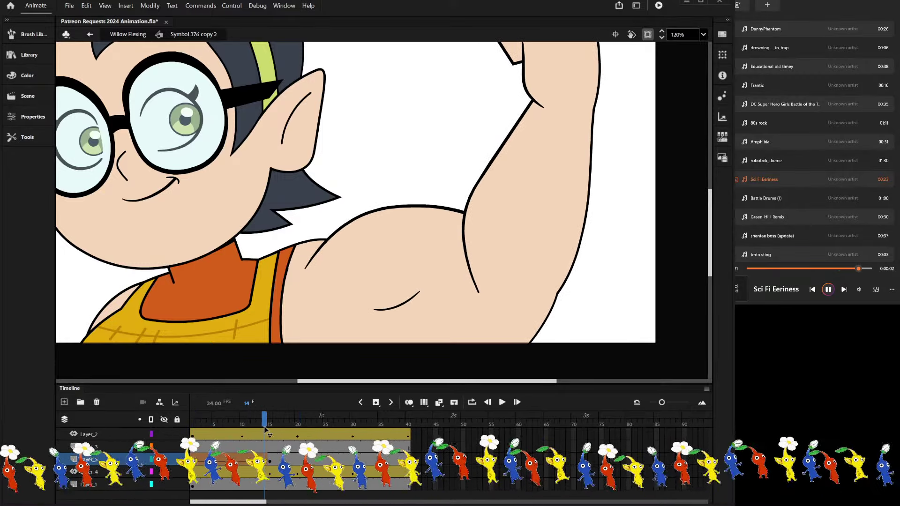
Widen the bicep's crease line symmetrically at frame 15 to match the squashed bicep.
left_click(407, 304)
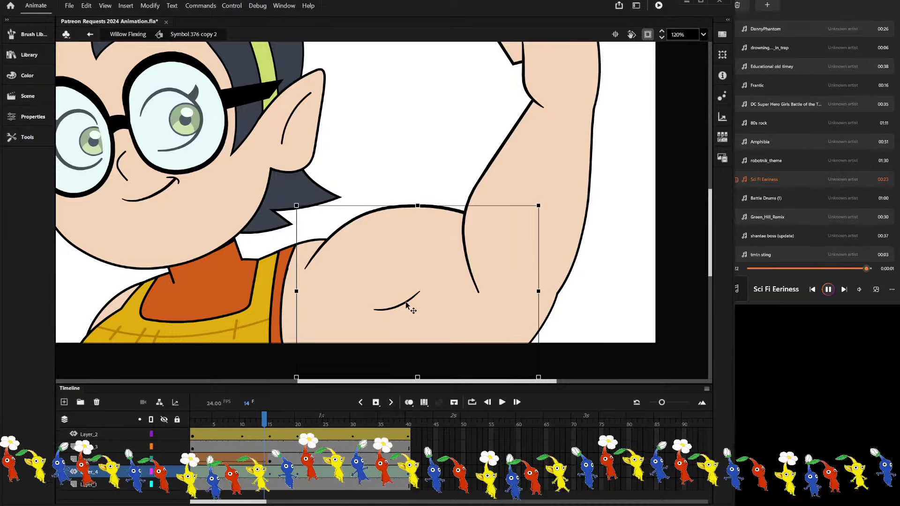
left_click(269, 460)
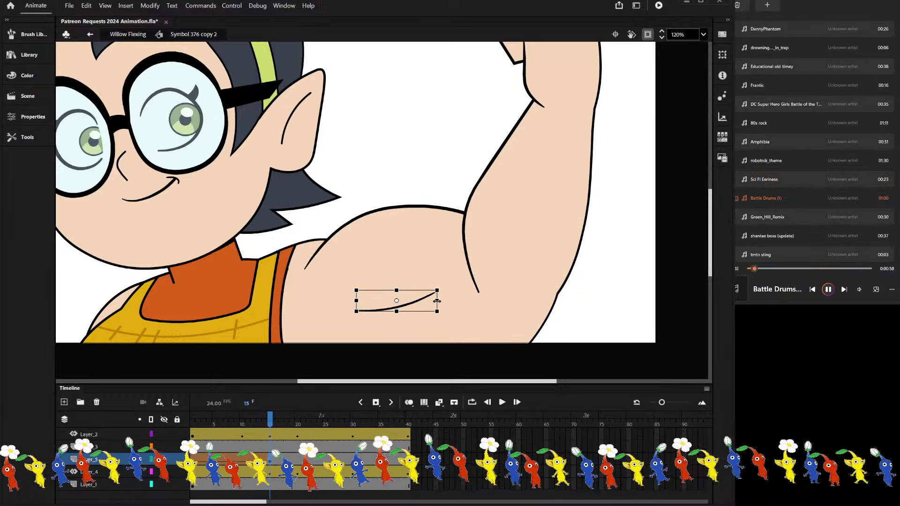
left_click(411, 140)
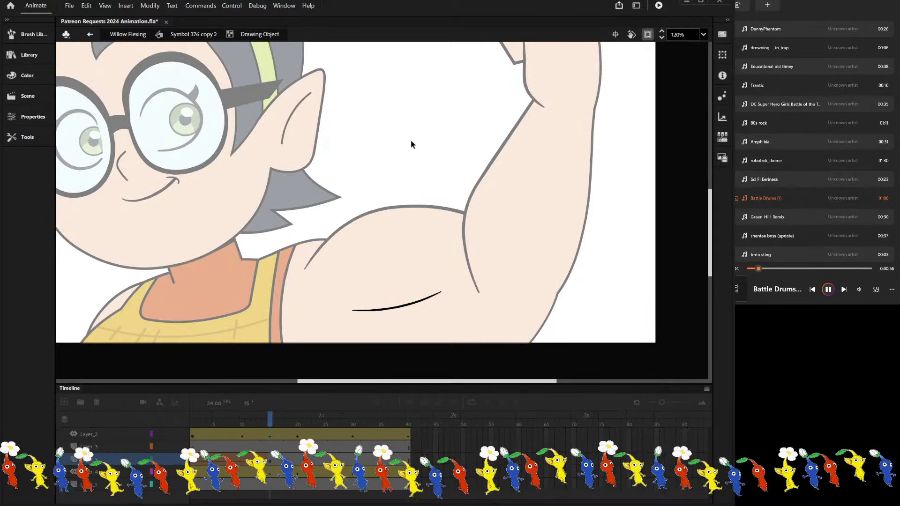
Keyframe the crease line at frame 20, making it narrower and skewing its inner end upward into a deeper curve.
left_click_drag(270, 419, 298, 429)
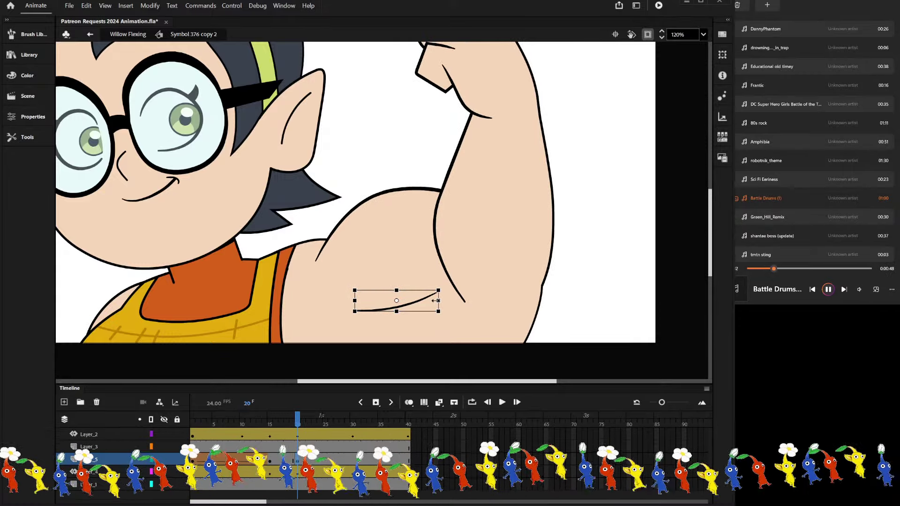
left_click_drag(398, 315, 368, 285)
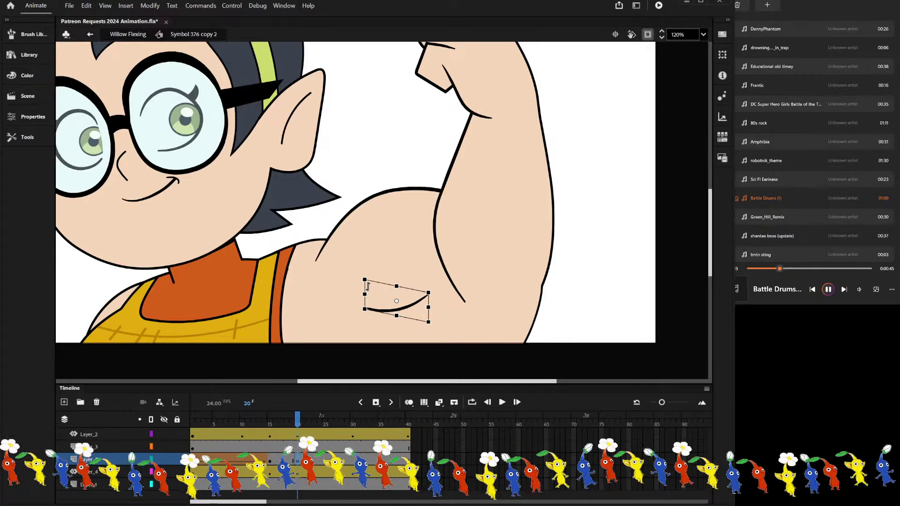
double_click(411, 307)
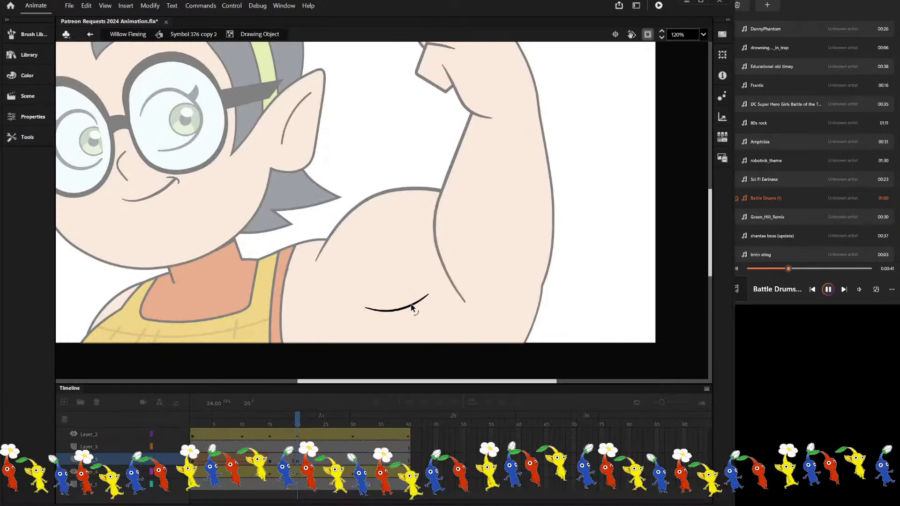
double_click(351, 153)
left_click(351, 152)
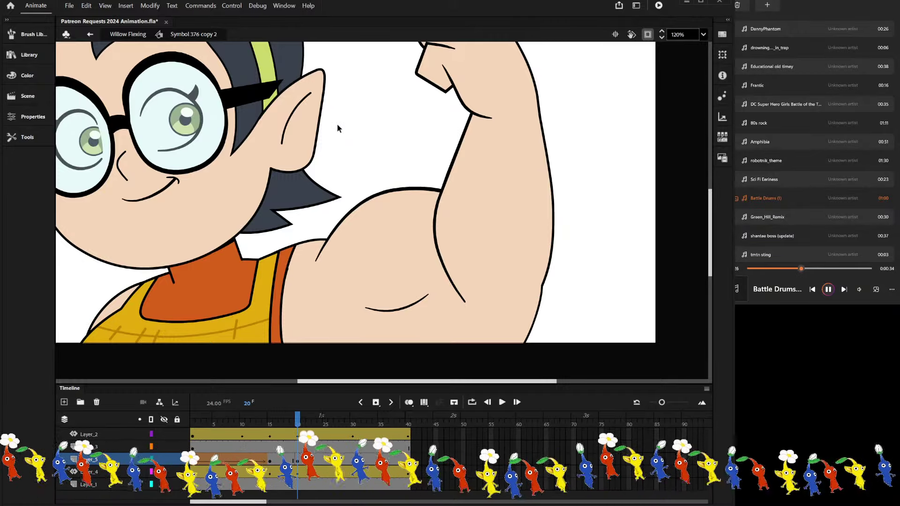
Shape-tween the crease line between frames 15 and 20 and scrub through the transition.
left_click(286, 459)
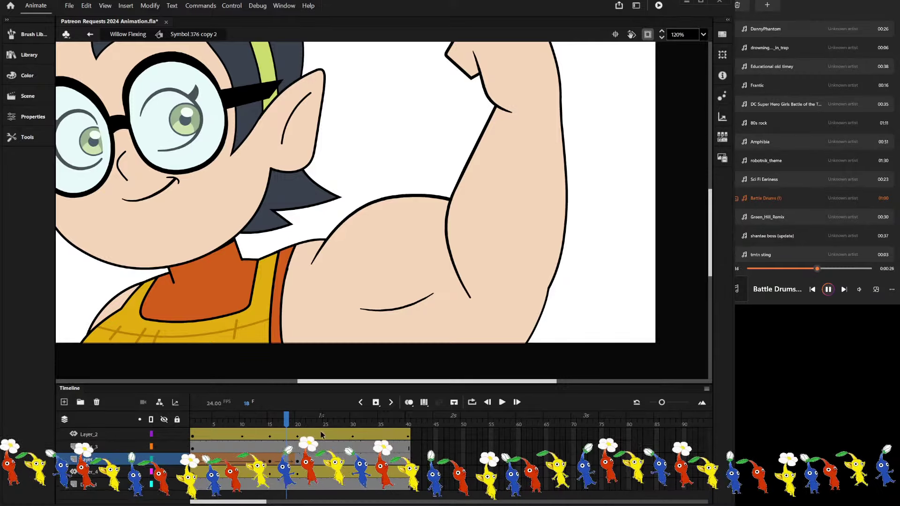
left_click(265, 421)
left_click_drag(265, 420, 298, 420)
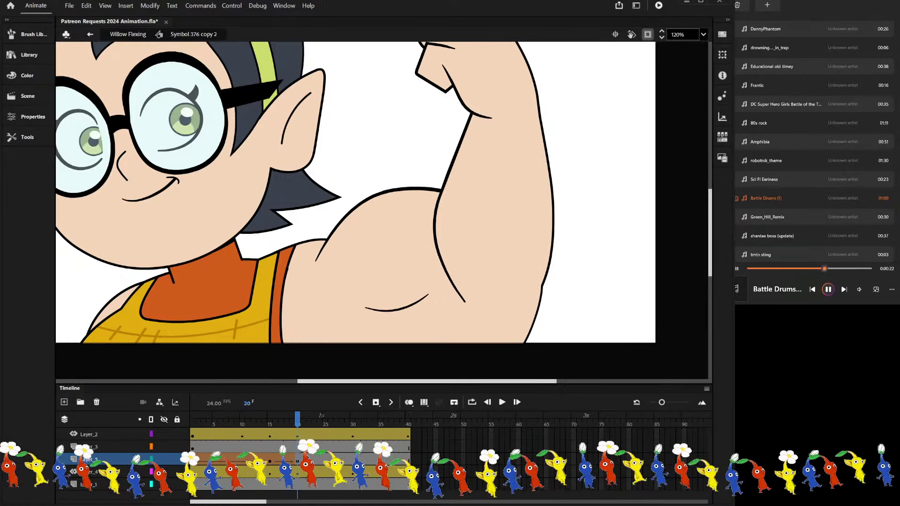
Keyframe the bicep's crease line at frame 30, holding its deeper curve from frame 20.
left_click(298, 464)
left_click(270, 421)
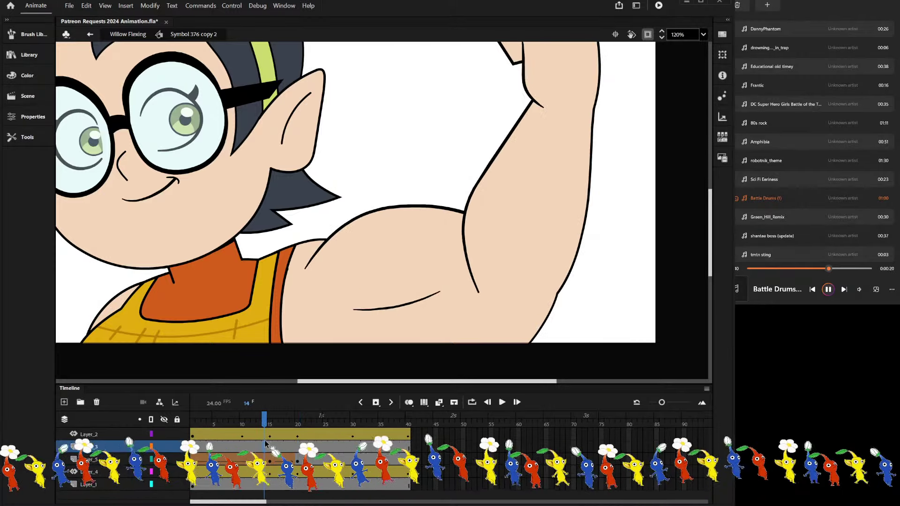
left_click_drag(270, 421, 358, 421)
left_click(353, 460)
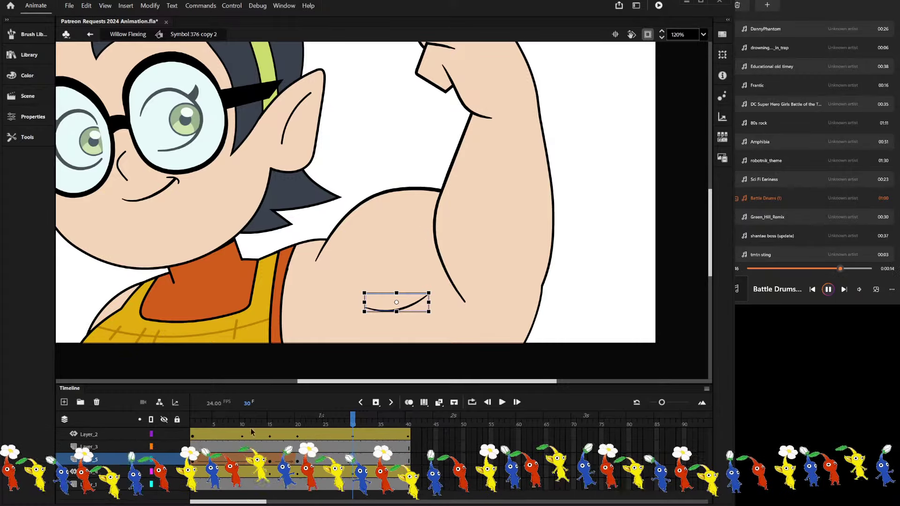
Match the crease line at frame 40 to its frame 1 shape and shape-tween it from frame 30.
left_click(192, 420)
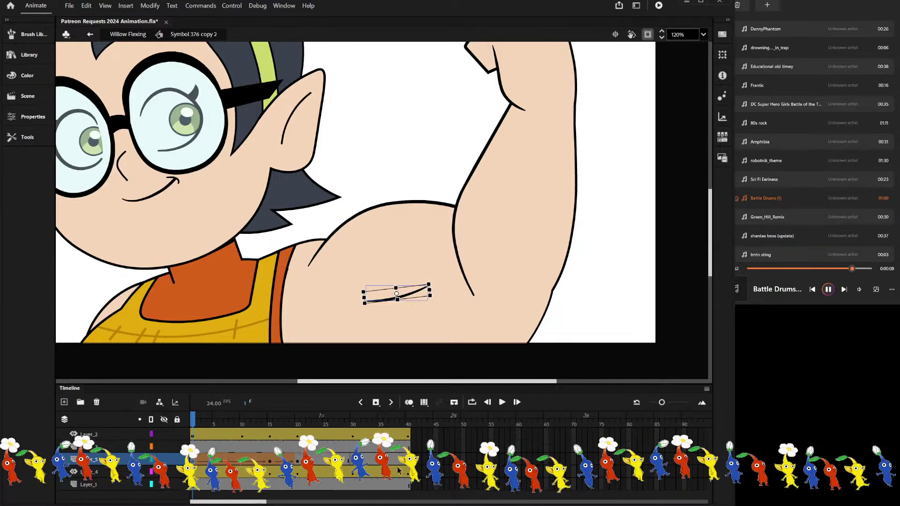
key("Return")
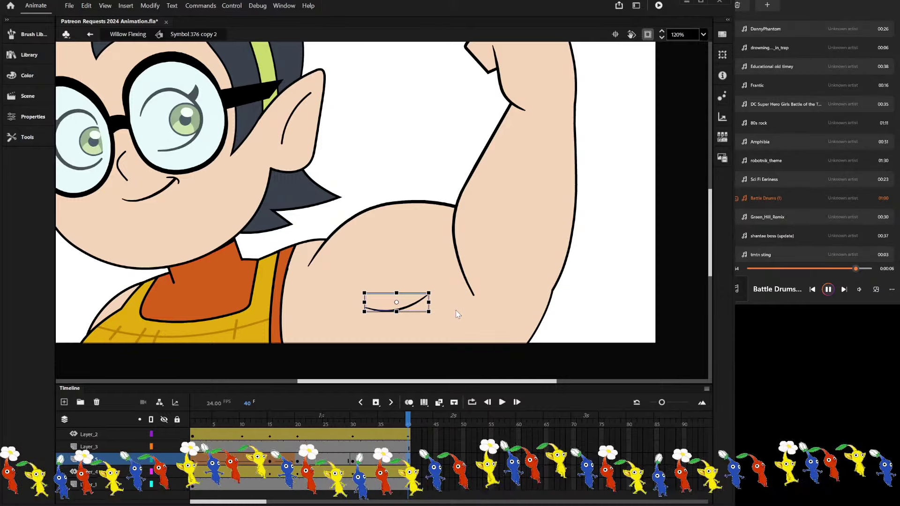
left_click(358, 461)
key("F3")
left_click(424, 168)
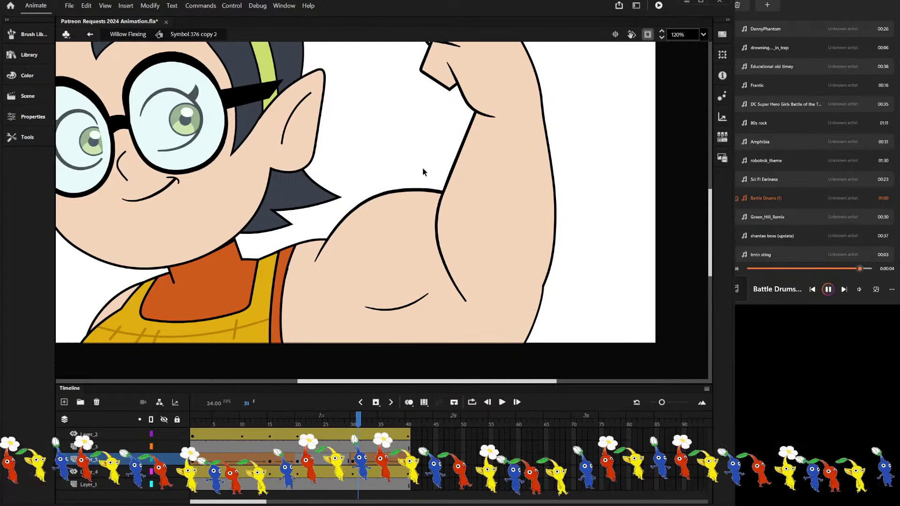
Play the flexing animation repeatedly with the whole stage in view to examine the arm and crease line motion.
scroll(385, 253, "down", 4)
scroll(419, 216, "up", 1)
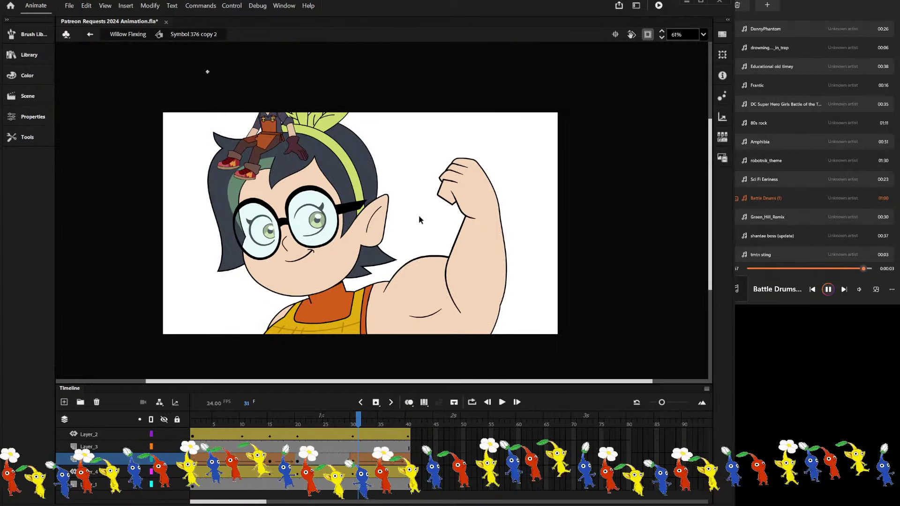
key("Return")
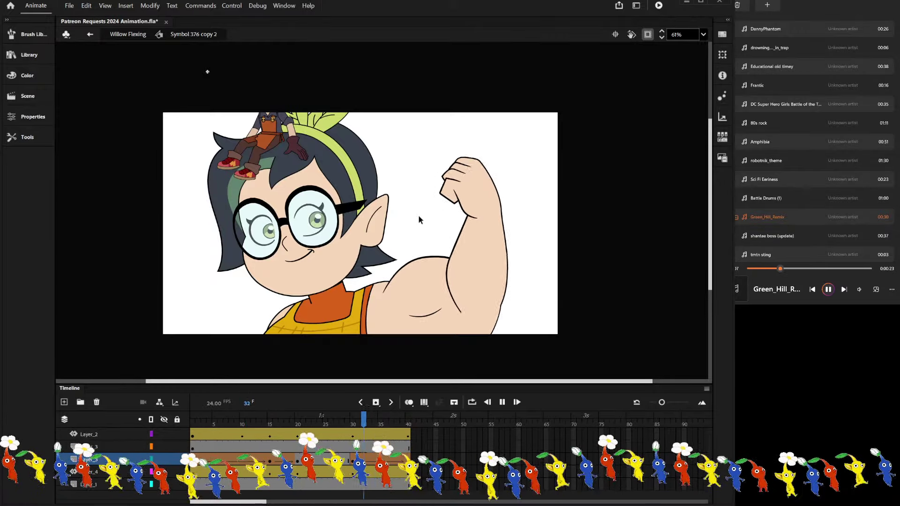
key("Return")
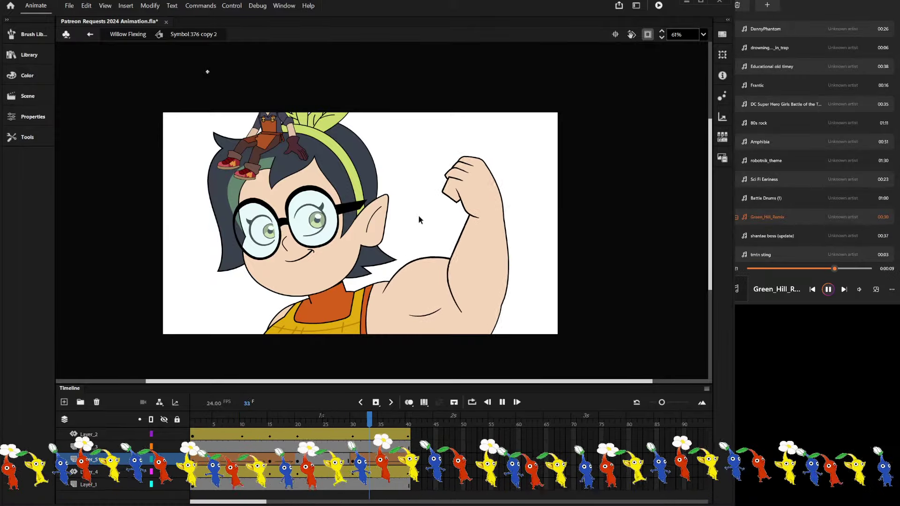
key("Return")
key("Return")
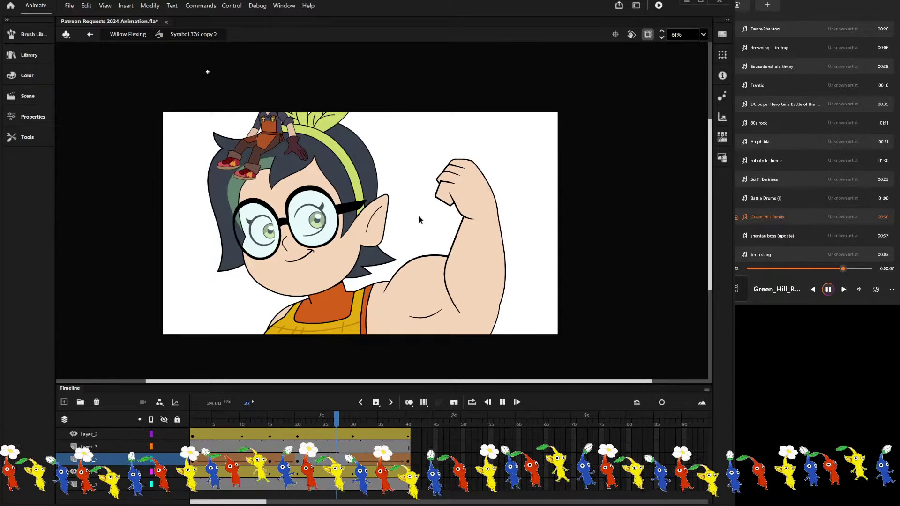
key("Return")
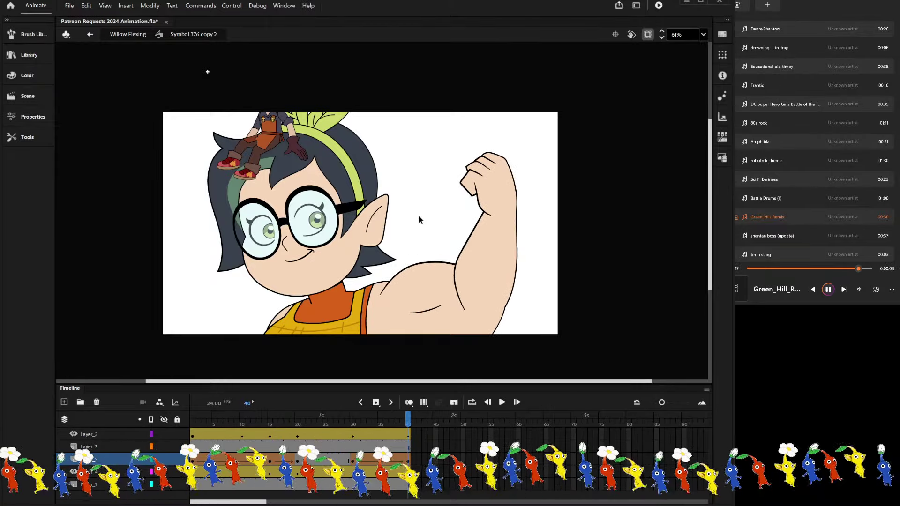
key("Return")
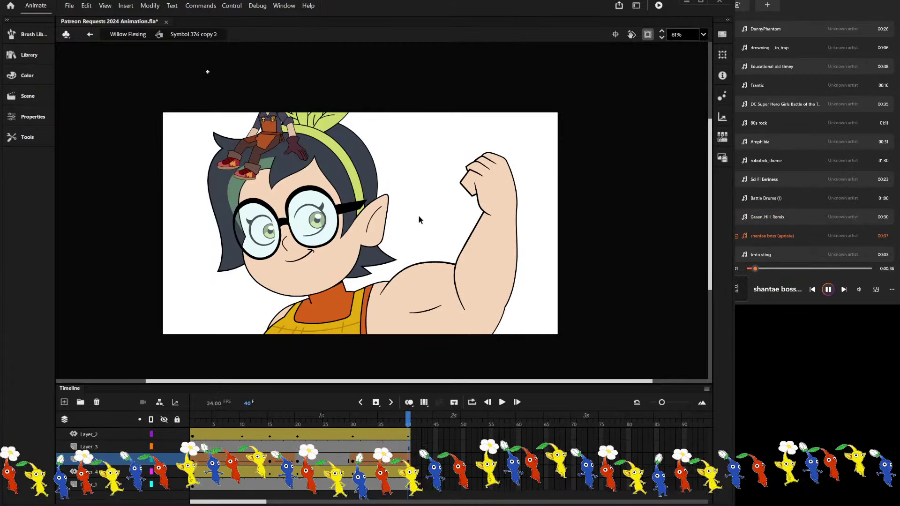
key("Return")
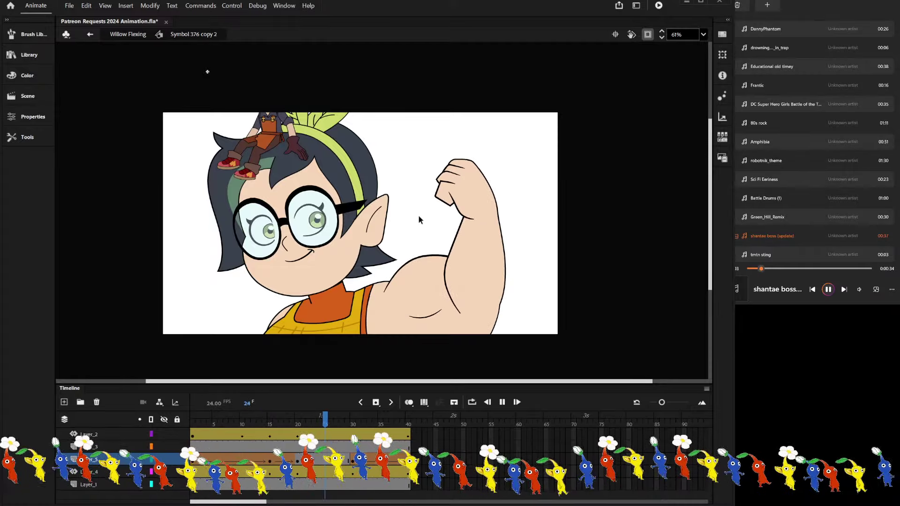
key("Return")
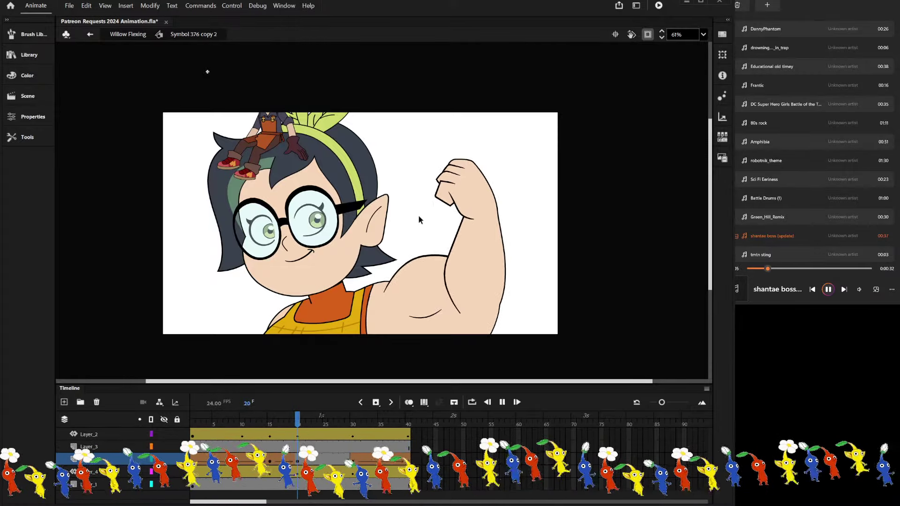
key("Return")
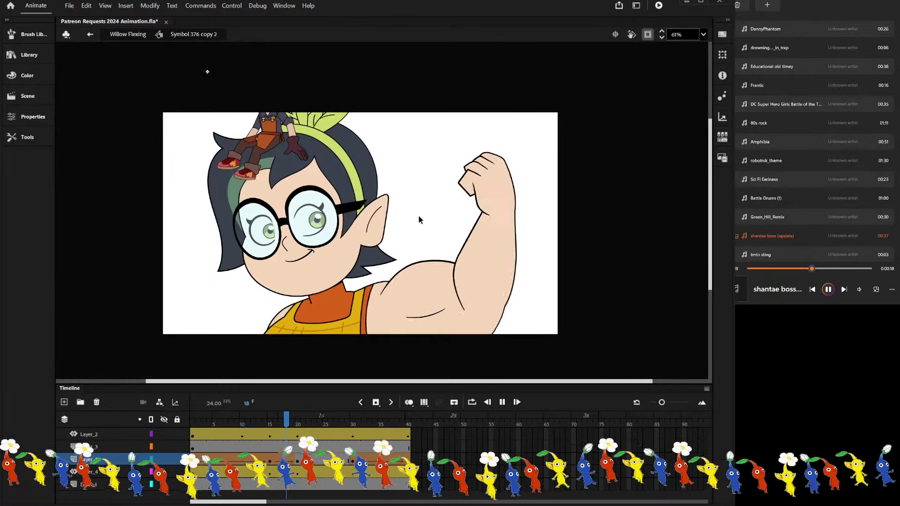
key("Return")
key("Return")
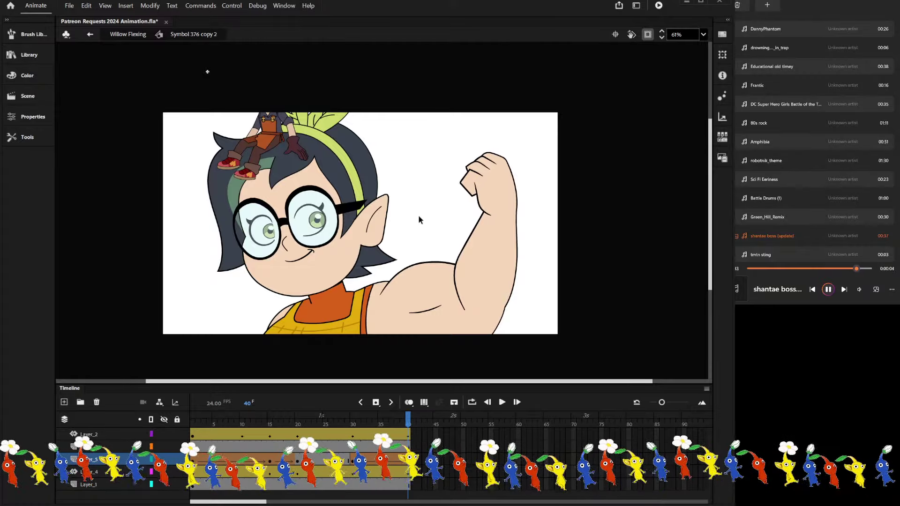
key("Return")
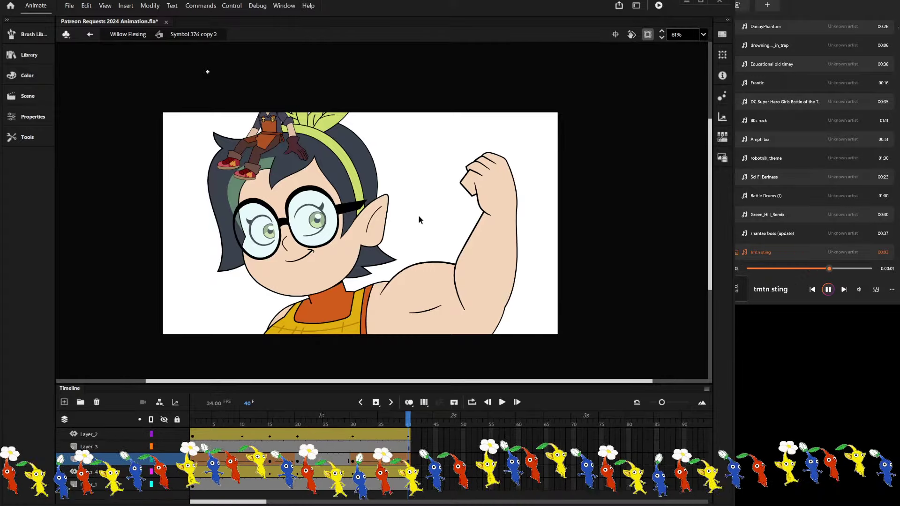
key("Return")
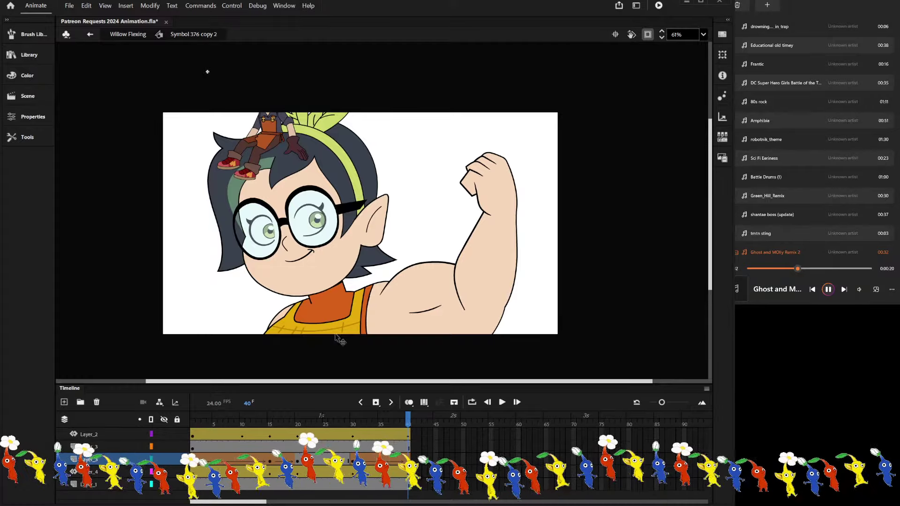
left_click_drag(314, 419, 175, 428)
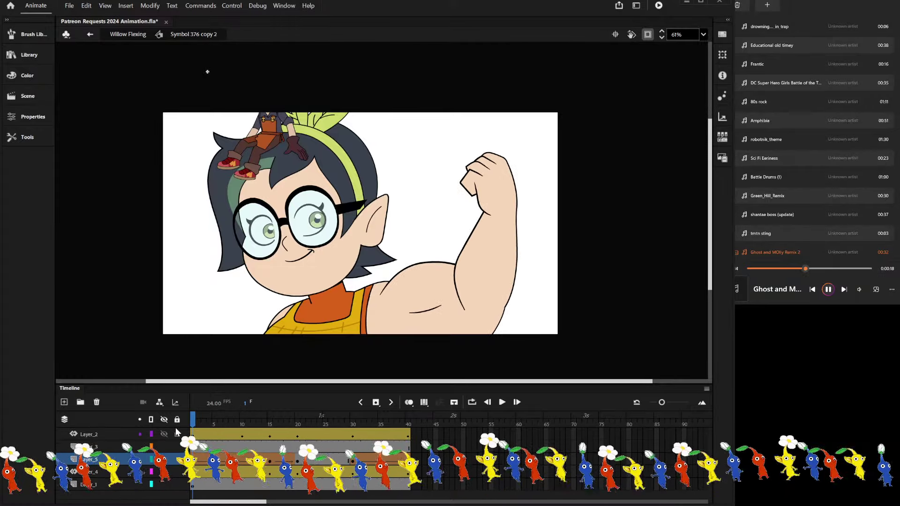
key("Return")
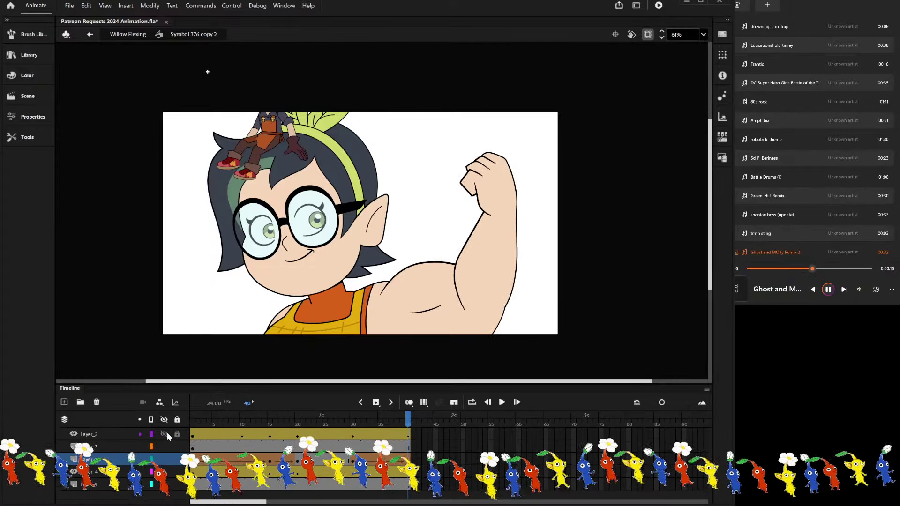
Move the small blond character from the large character's head onto the bicep, seated beside the forearm.
left_click(272, 157)
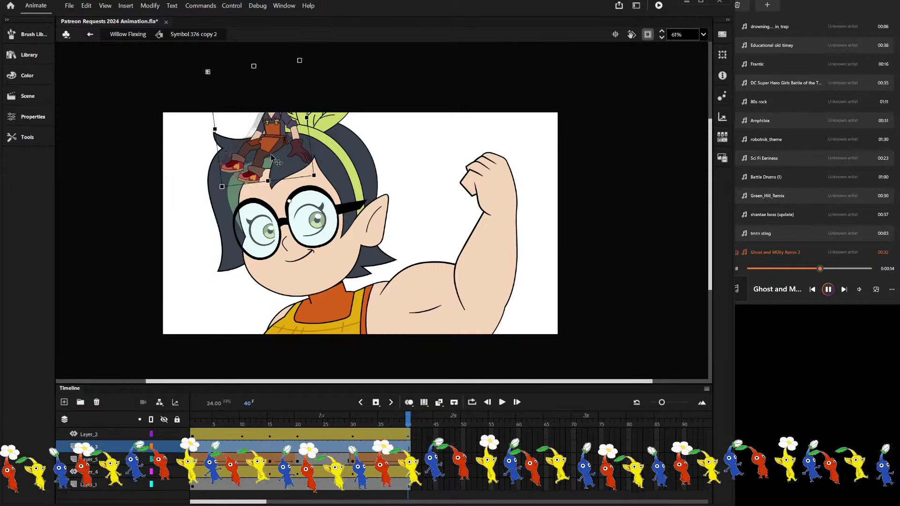
left_click_drag(272, 157, 431, 277)
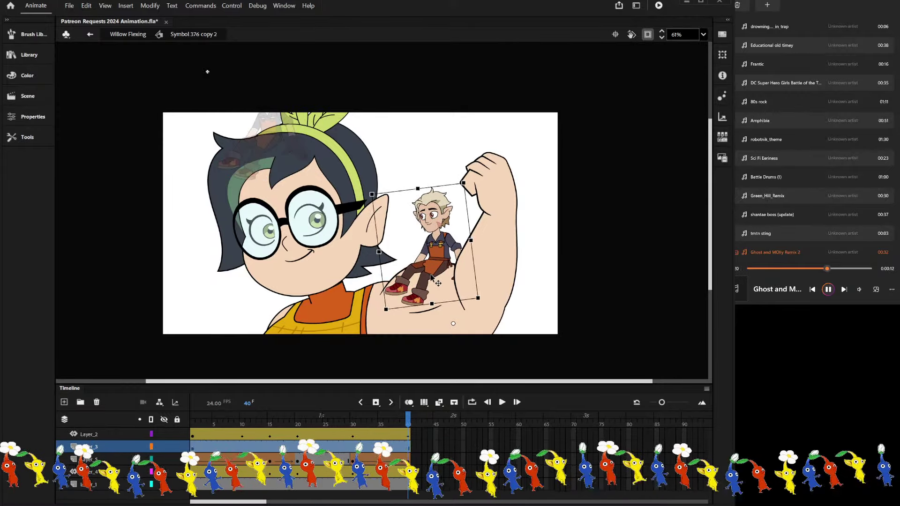
left_click(193, 447)
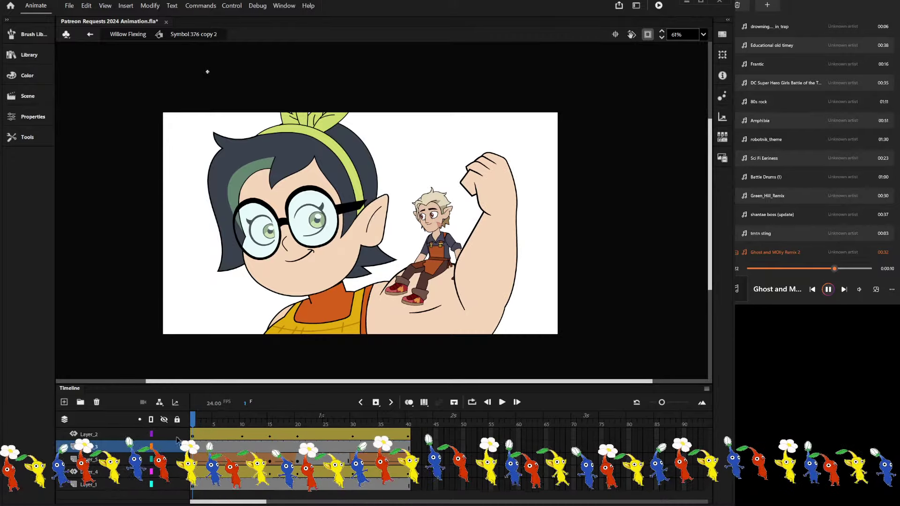
left_click(177, 443)
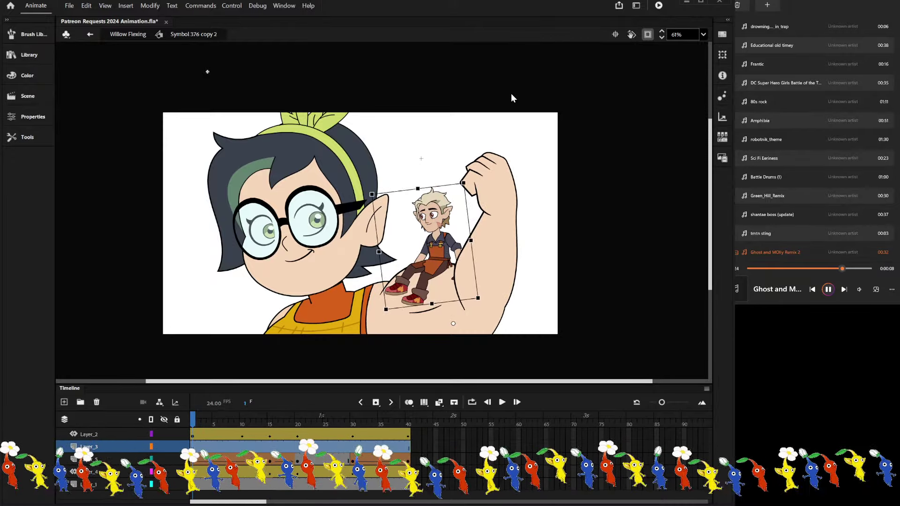
Motion-tween the small character's layer and keyframe his seated position at frame 15.
left_click(242, 421)
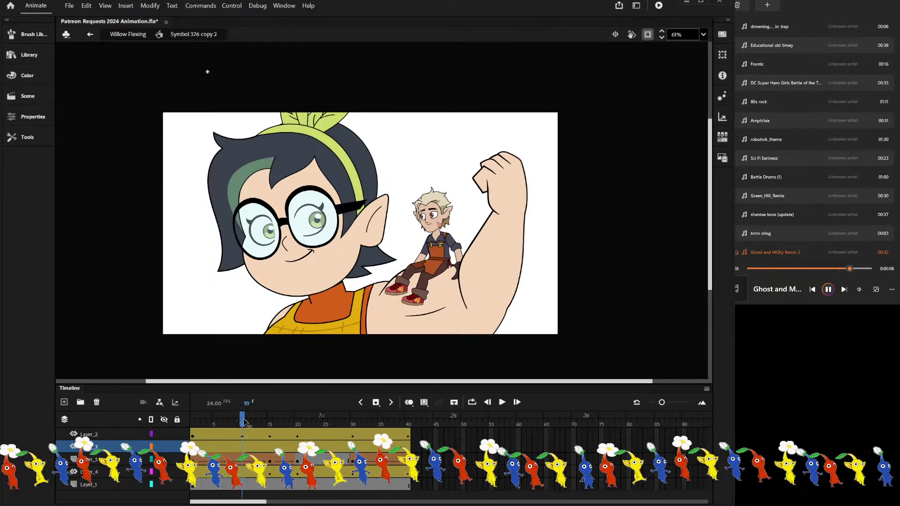
left_click_drag(245, 421, 275, 426)
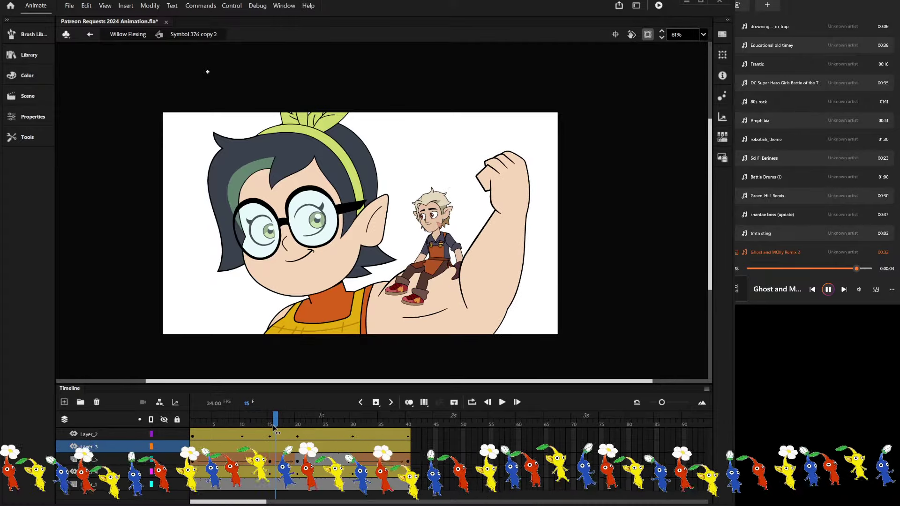
left_click(434, 253)
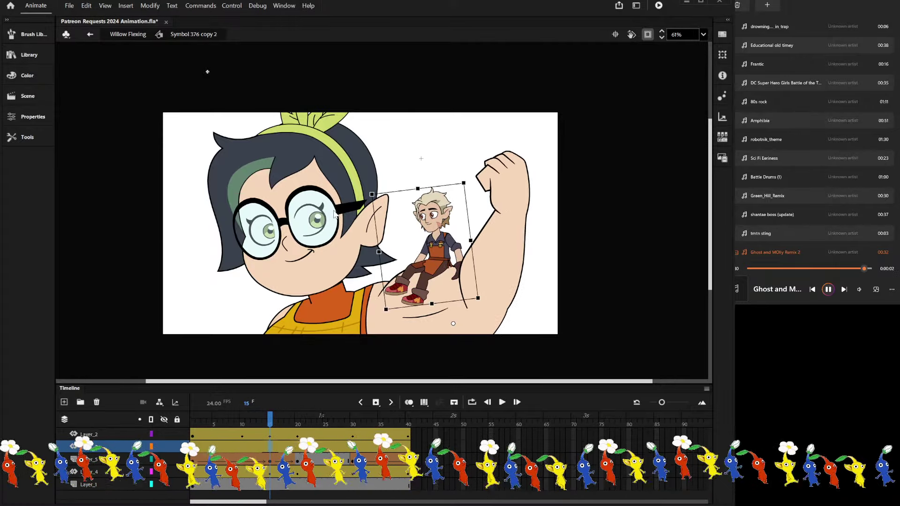
Raise the small character straight up at frame 20 so he is tossed into the air above the bicep.
left_click_drag(277, 416, 298, 422)
left_click(436, 230)
left_click_drag(436, 230, 438, 150)
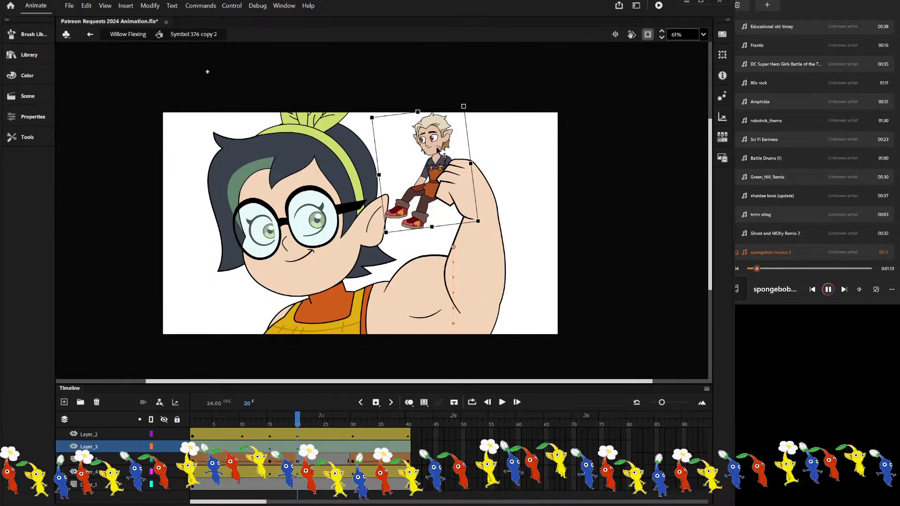
Lower the small character at frame 30 so he lands back on the raised bicep.
left_click(352, 446)
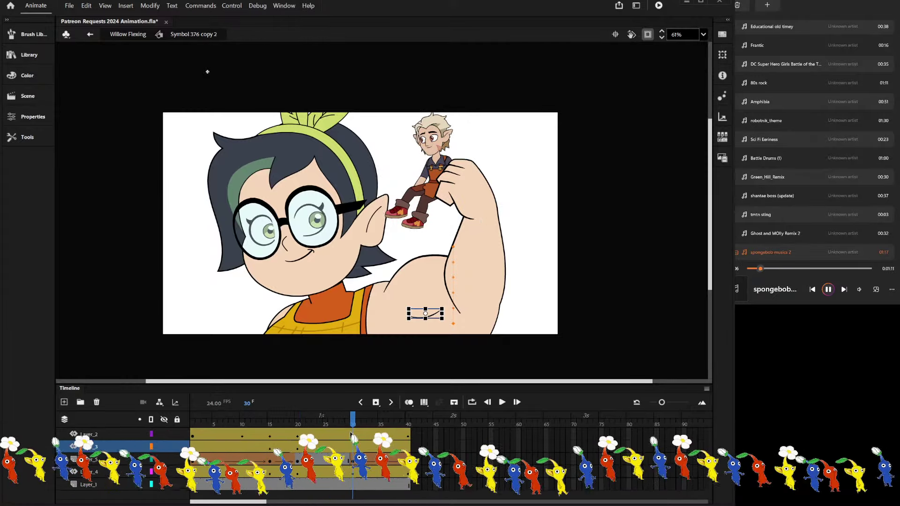
left_click_drag(429, 200, 424, 252)
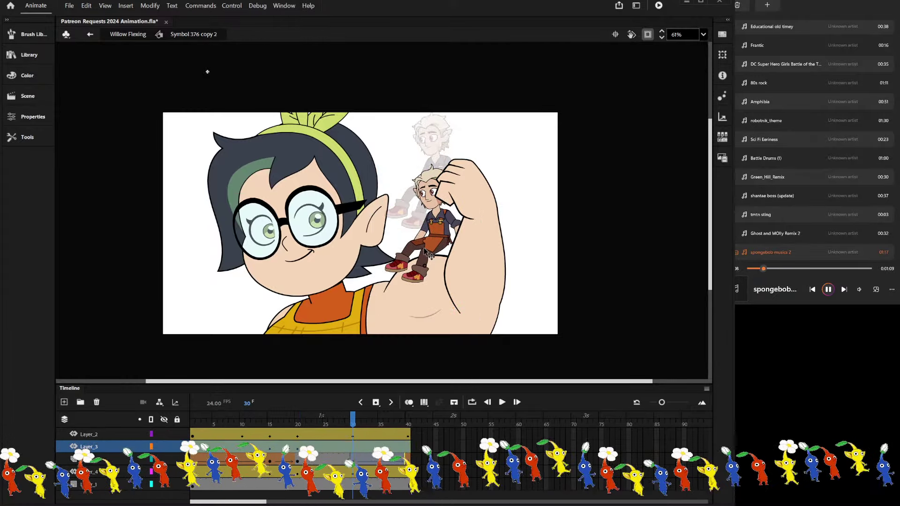
left_click(444, 205)
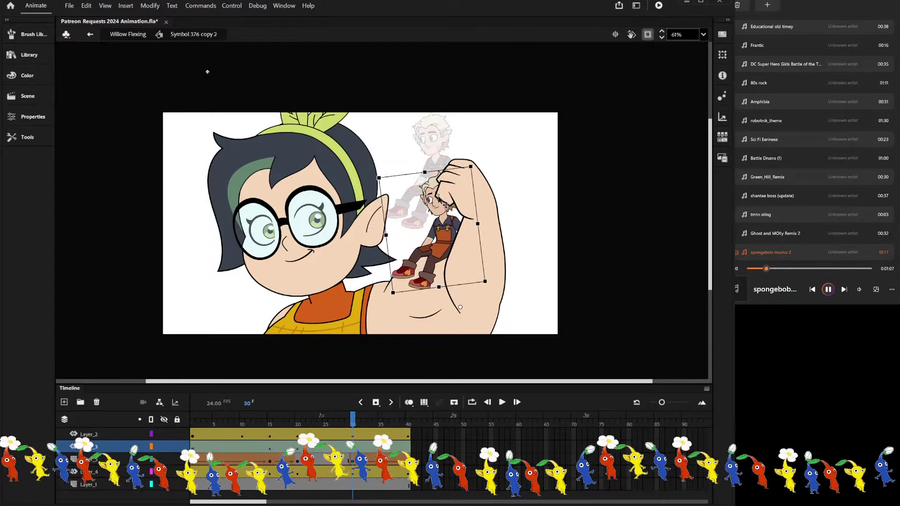
left_click_drag(444, 204, 438, 215)
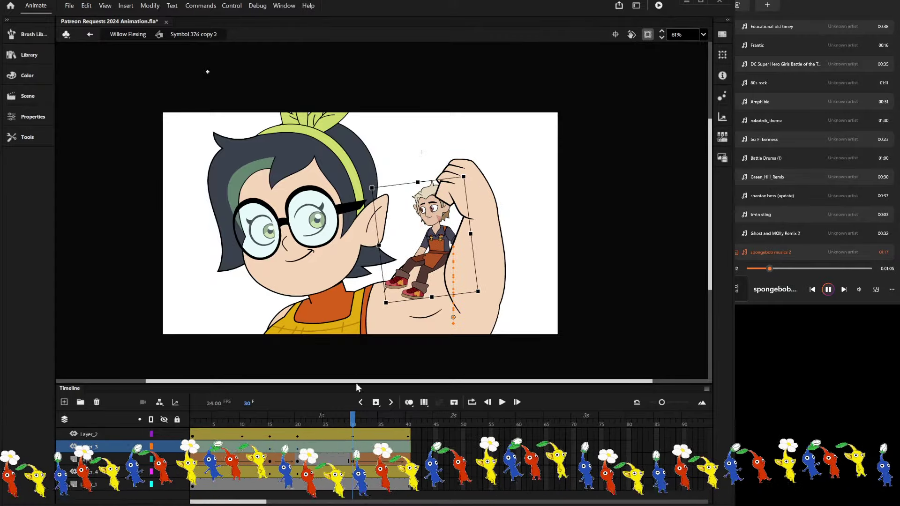
Match the small character's position at frame 40 to frame 1 and play back the bounce.
left_click_drag(353, 417, 408, 418)
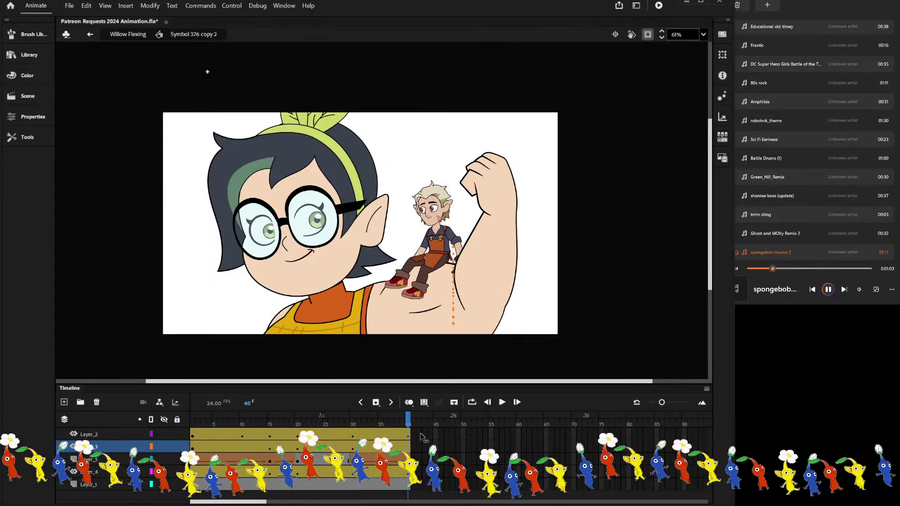
left_click(386, 322)
key("shift+comma")
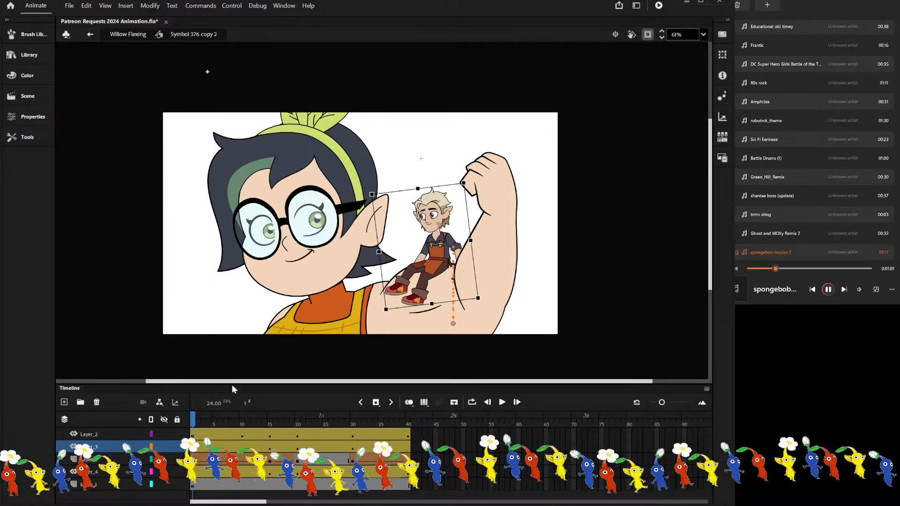
left_click(411, 425)
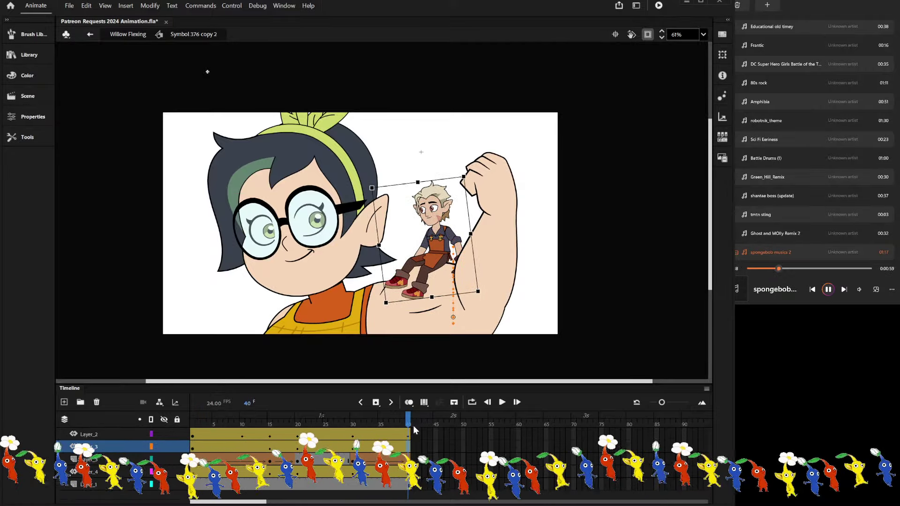
key("Return")
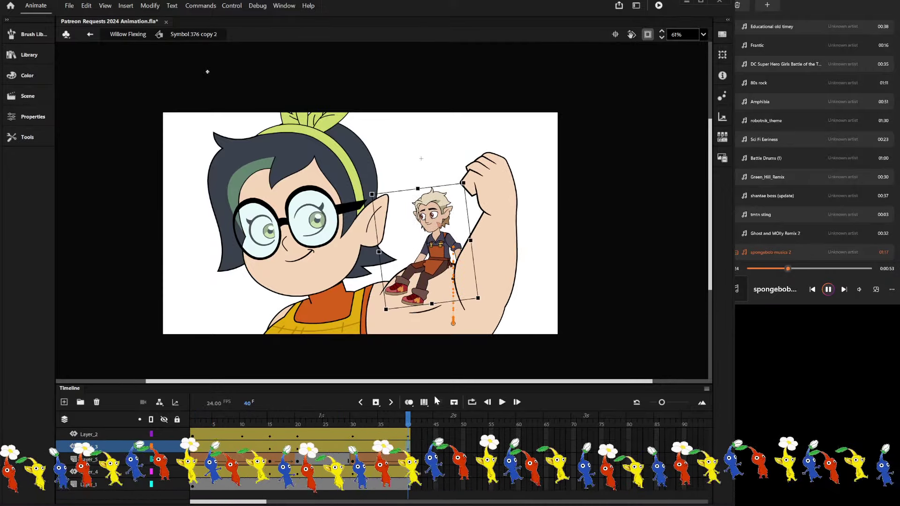
Check the bounce in playback and nudge the small character slightly down at frame 15.
key("Return")
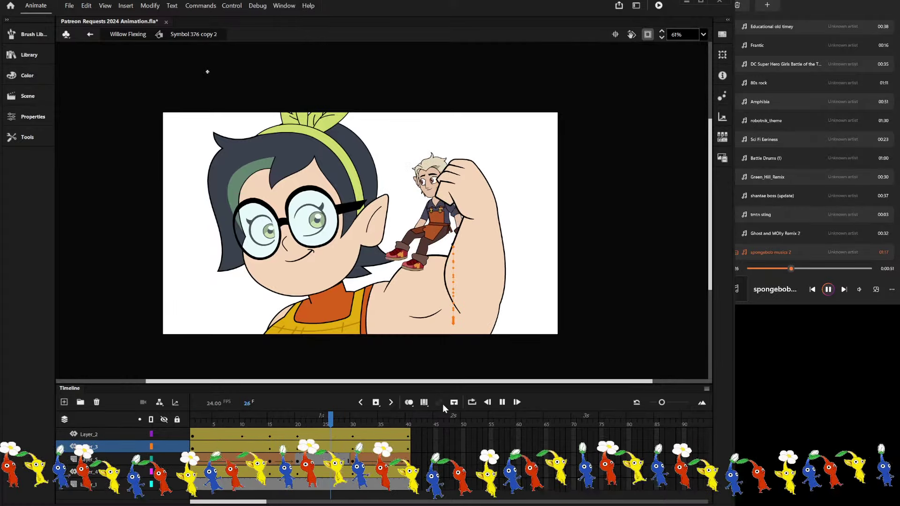
left_click(232, 421)
left_click(242, 439)
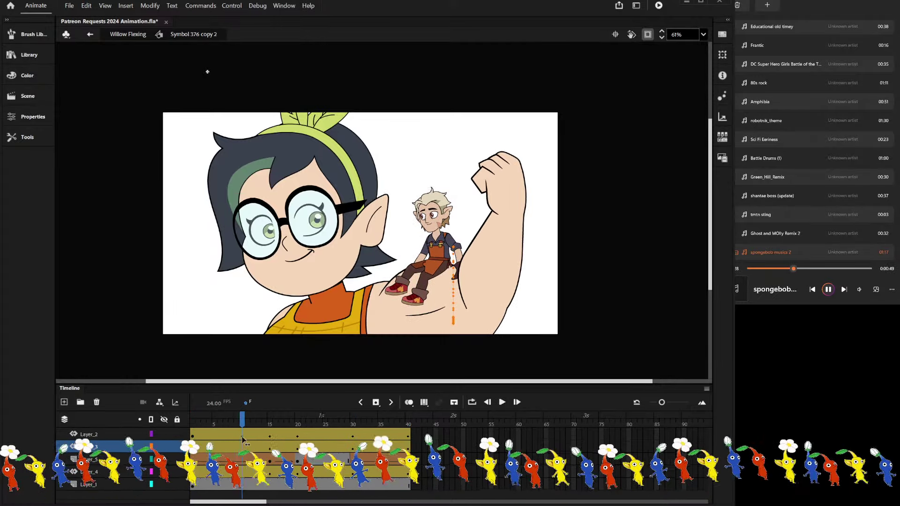
left_click(270, 443)
left_click(458, 218)
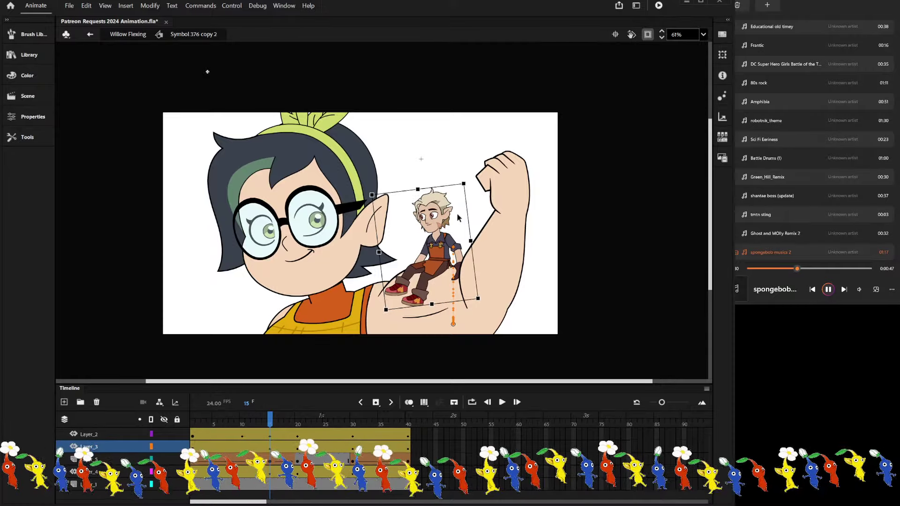
left_click_drag(458, 217, 458, 218)
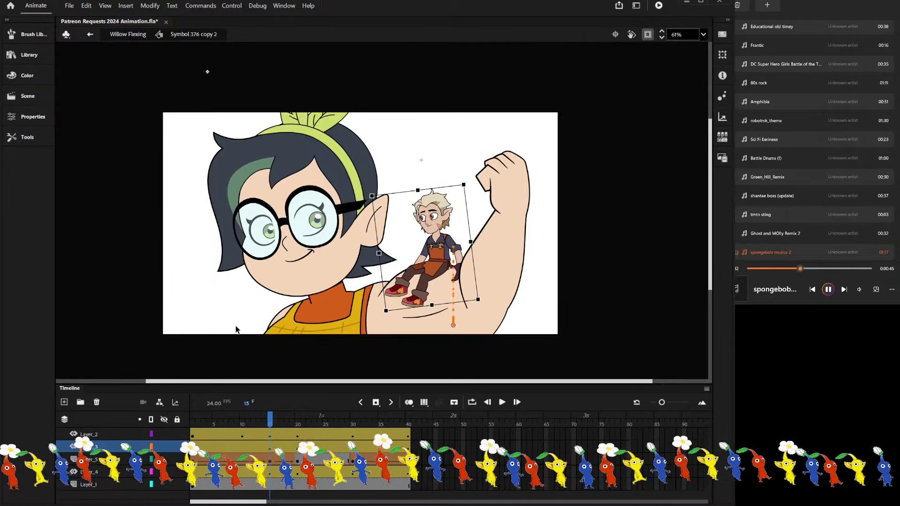
Play the 40-frame shot from frame 1 several times to check the small character's toss and landing against the flexing arm.
left_click(276, 436)
left_click(141, 434)
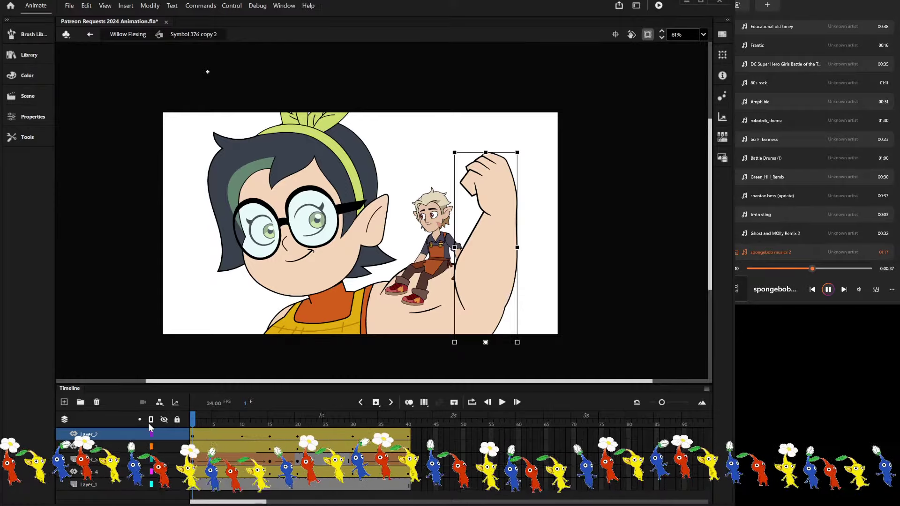
key("Return")
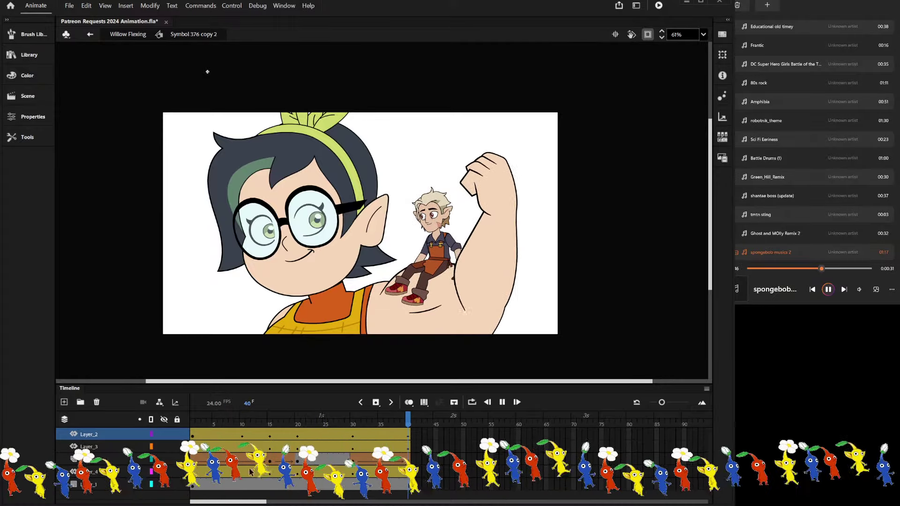
left_click_drag(229, 433, 149, 462)
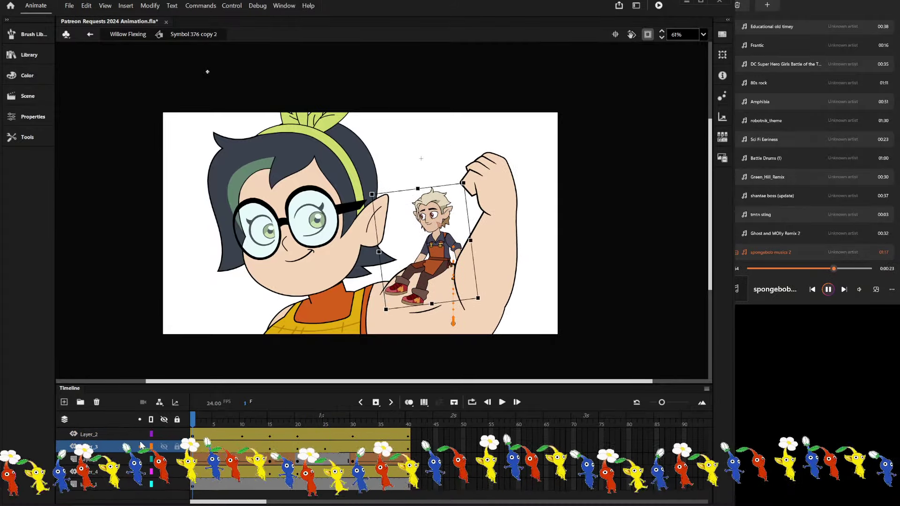
key("Return")
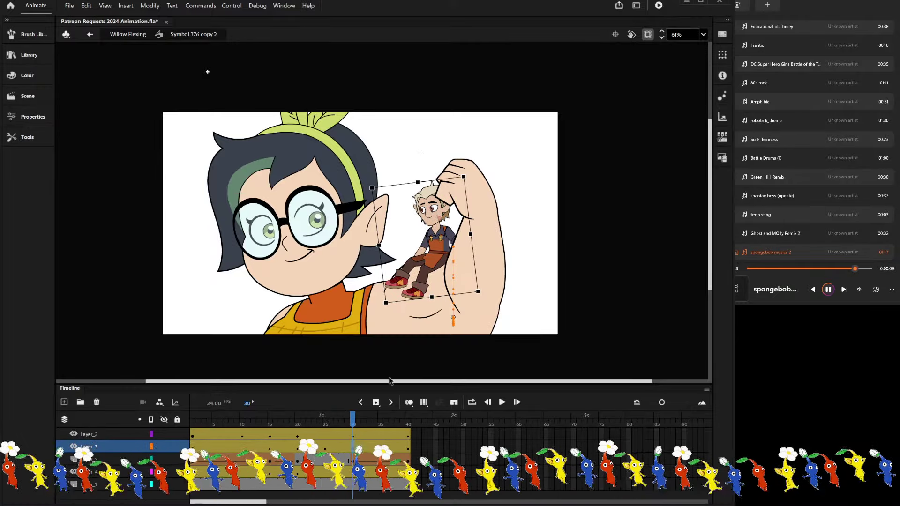
left_click(378, 439)
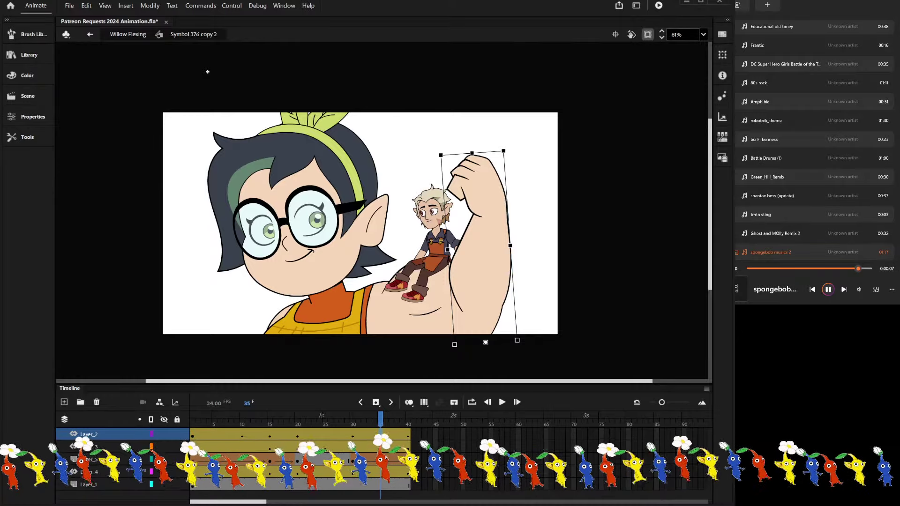
key("Return")
key("Return")
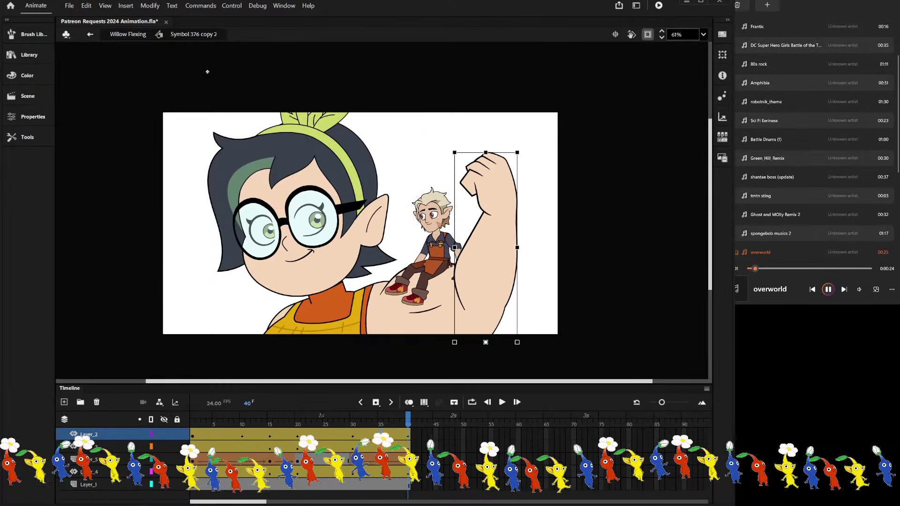
key("Return")
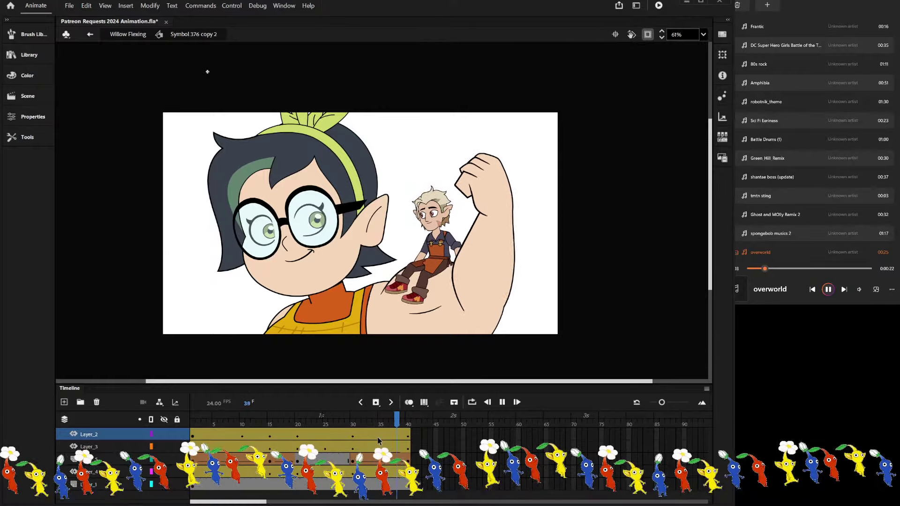
Inspect the small character's airborne position at frames 20 and 23 and play the shot through to frame 40.
left_click_drag(378, 441, 296, 436)
left_click(441, 123)
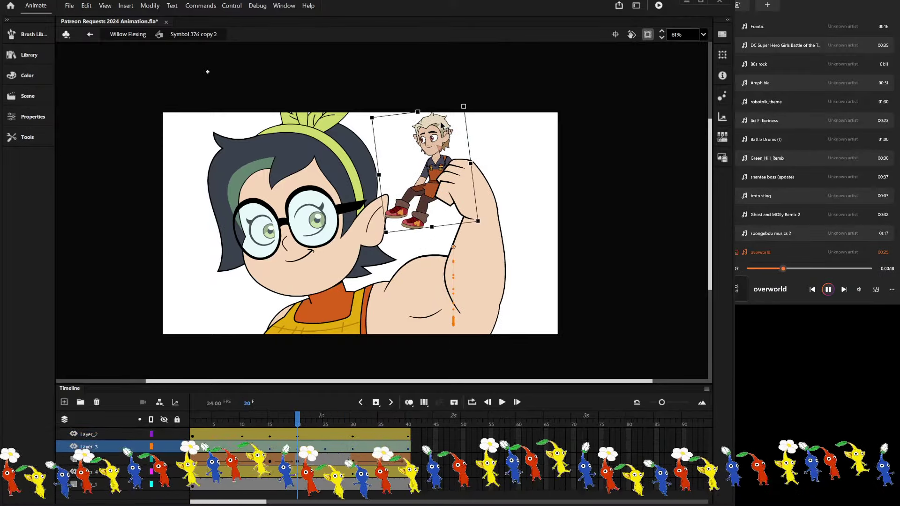
left_click_drag(287, 425, 300, 451)
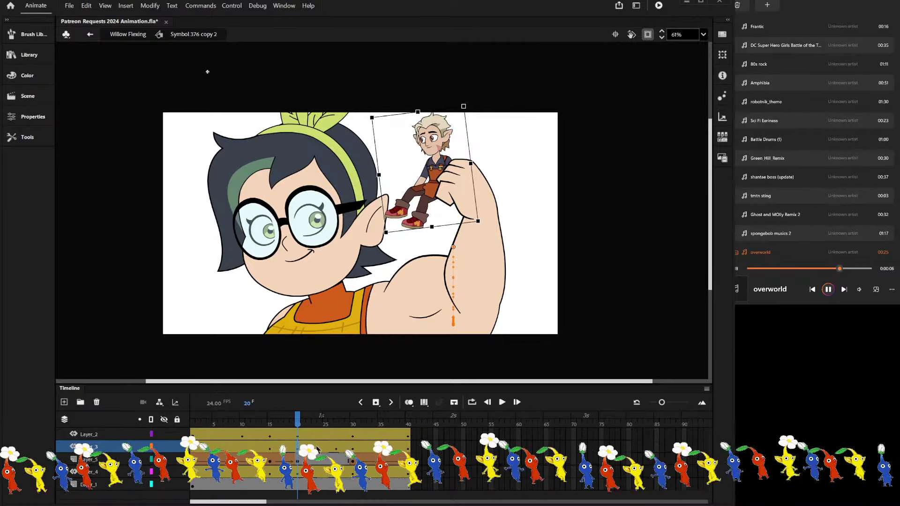
left_click(316, 449)
left_click_drag(349, 411, 347, 381)
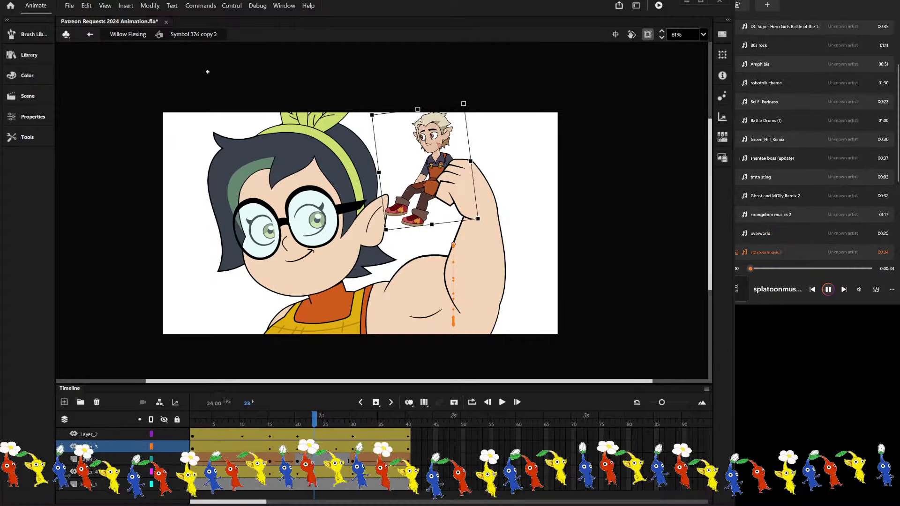
key("Return")
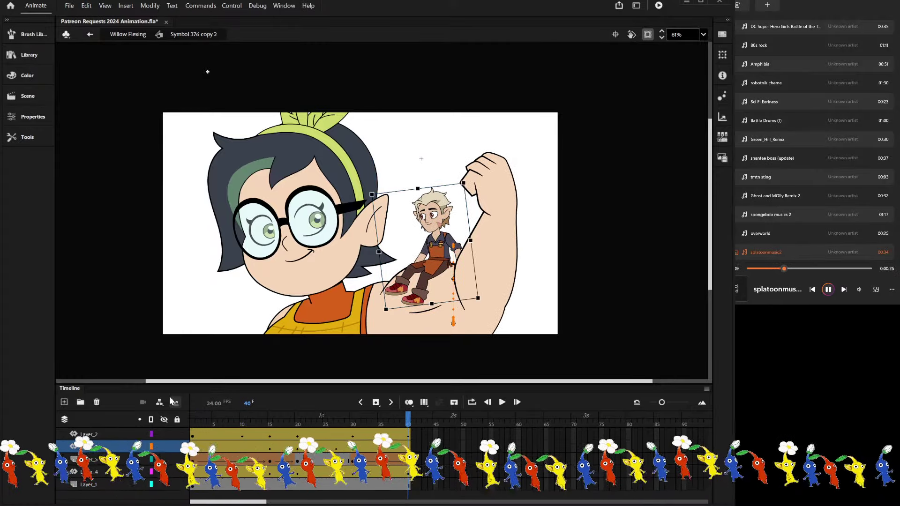
Insert four frames on all layers at frame 22 to extend the shot to 44 frames, and play it back.
key("Return")
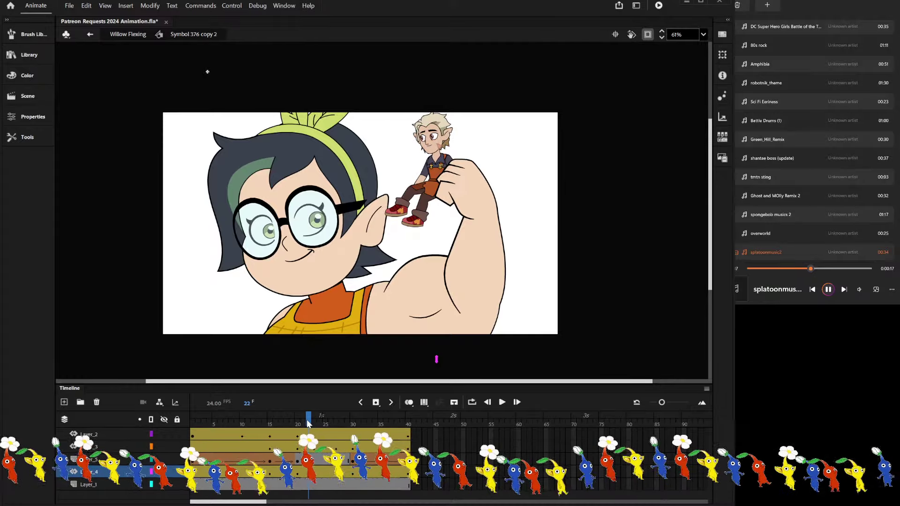
left_click_drag(309, 424, 152, 433)
key("F5")
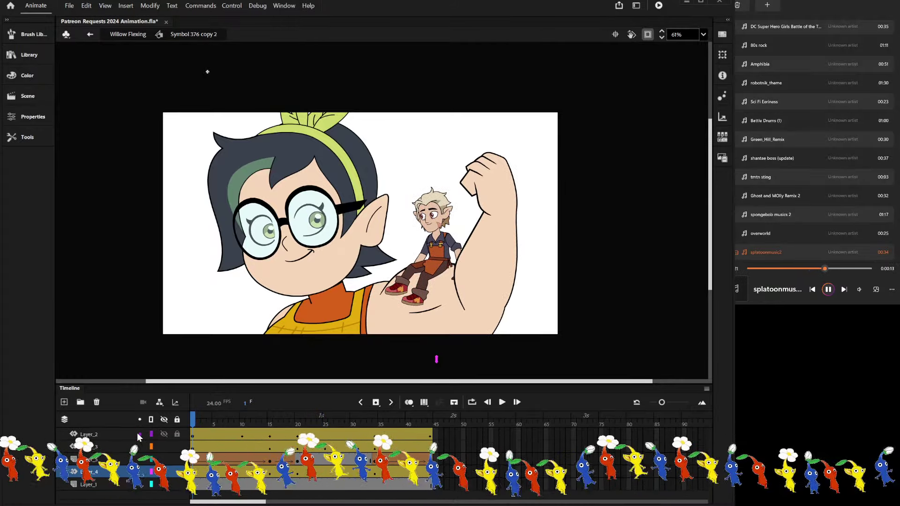
key("Return")
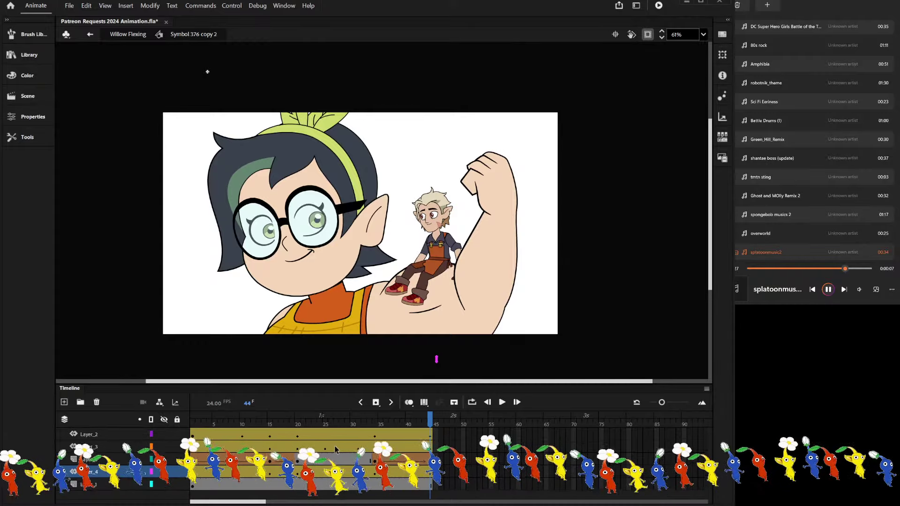
left_click(359, 450)
left_click_drag(358, 423, 113, 423)
key("Return")
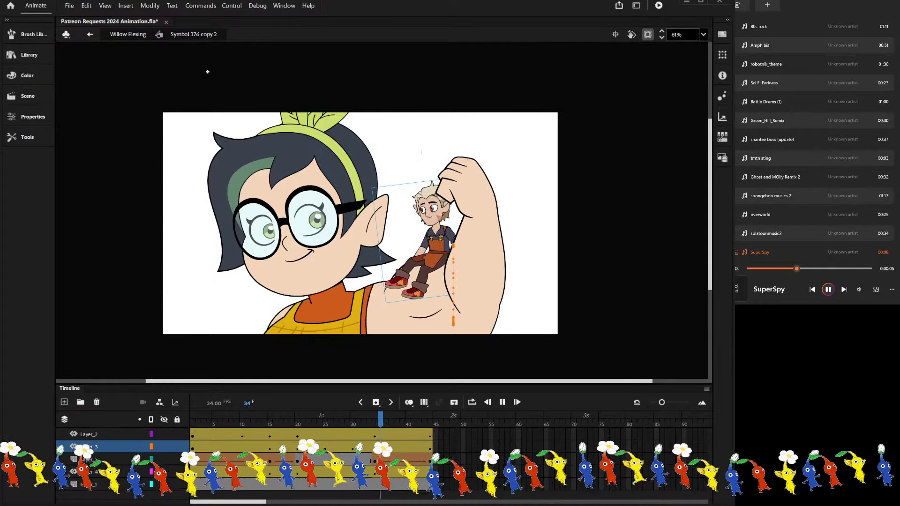
Examine the small character's pose at frame 25 and replay the 44-frame shot repeatedly to judge the bounce timing.
left_click(327, 450)
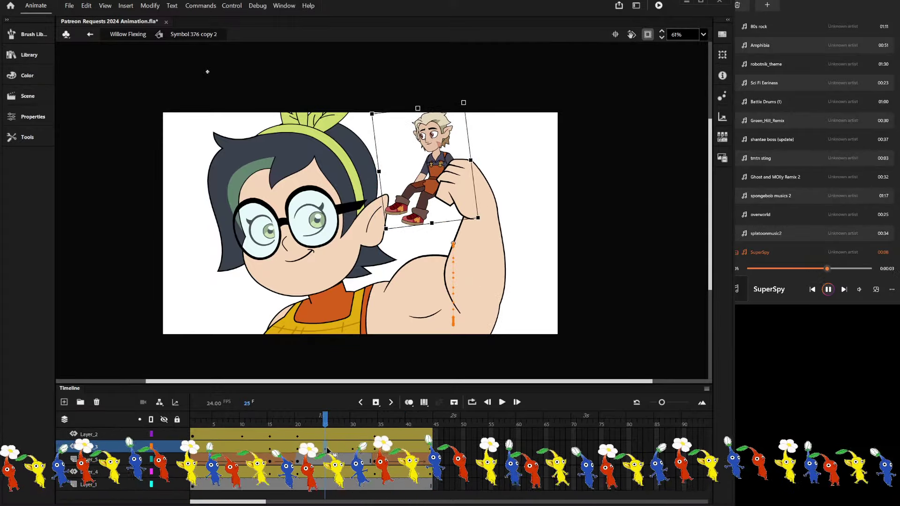
left_click(241, 421)
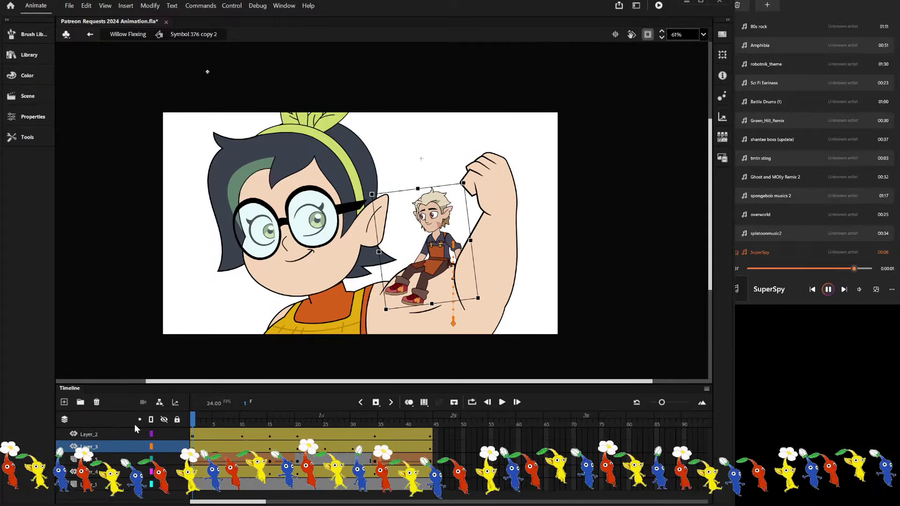
key("Return")
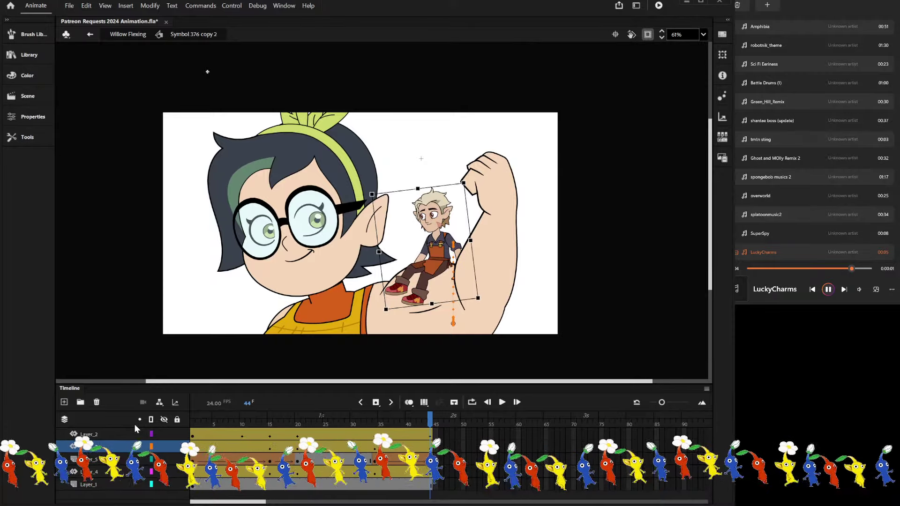
key("Return")
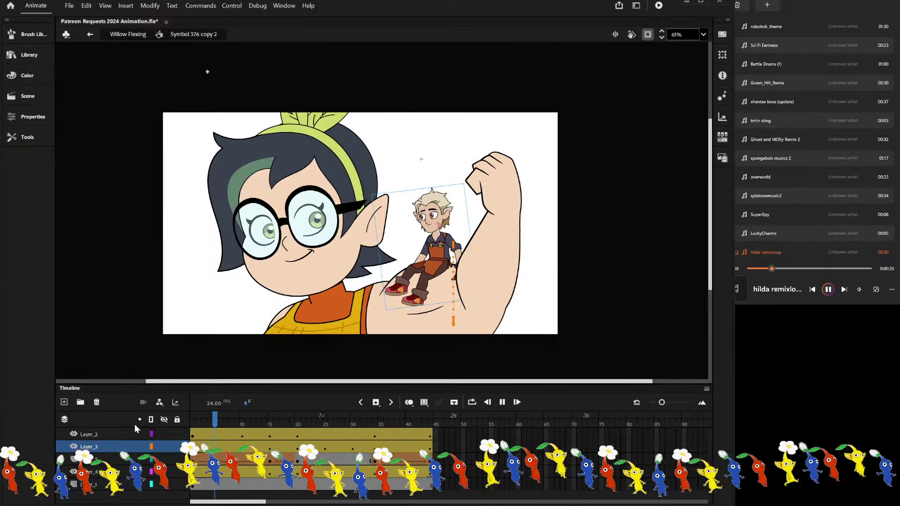
key("Return")
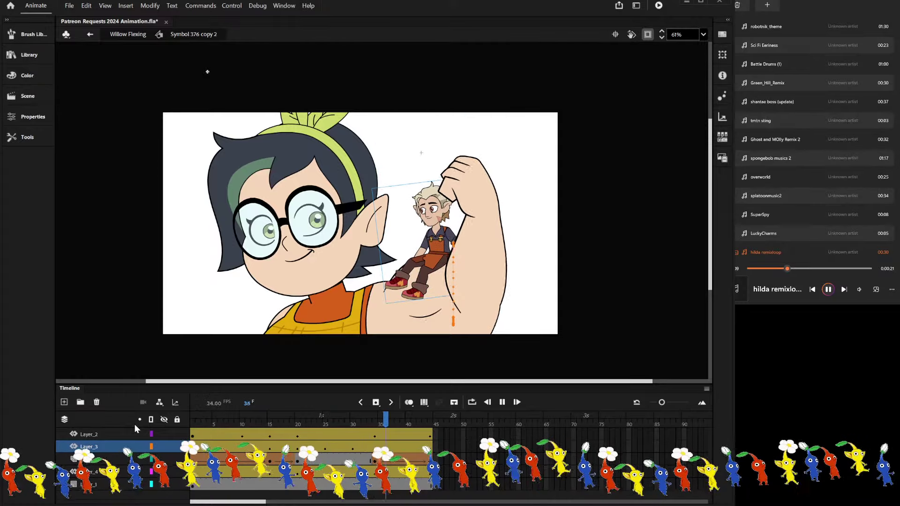
key("Return")
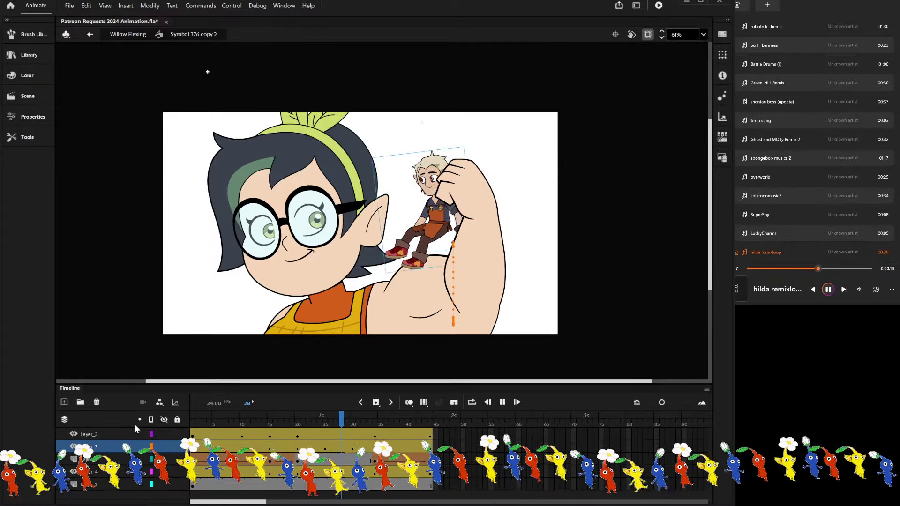
Squash the small character slightly at frame 32 as he lands on the bicep, making him a little shorter and wider.
left_click(348, 423)
left_click_drag(348, 423, 353, 424)
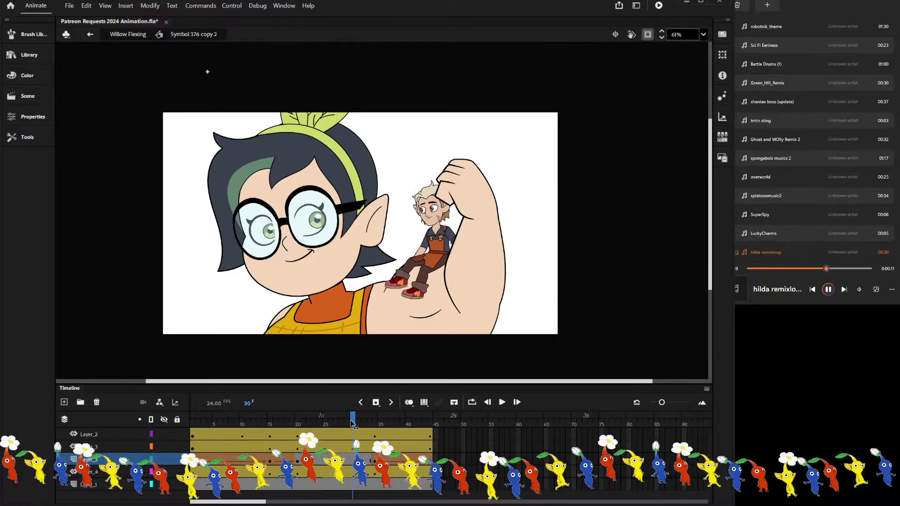
left_click(416, 267)
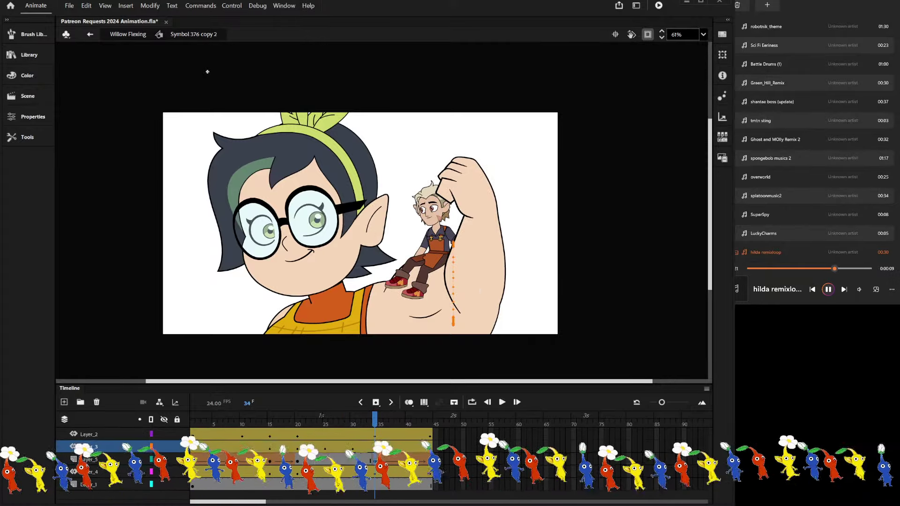
left_click(363, 448)
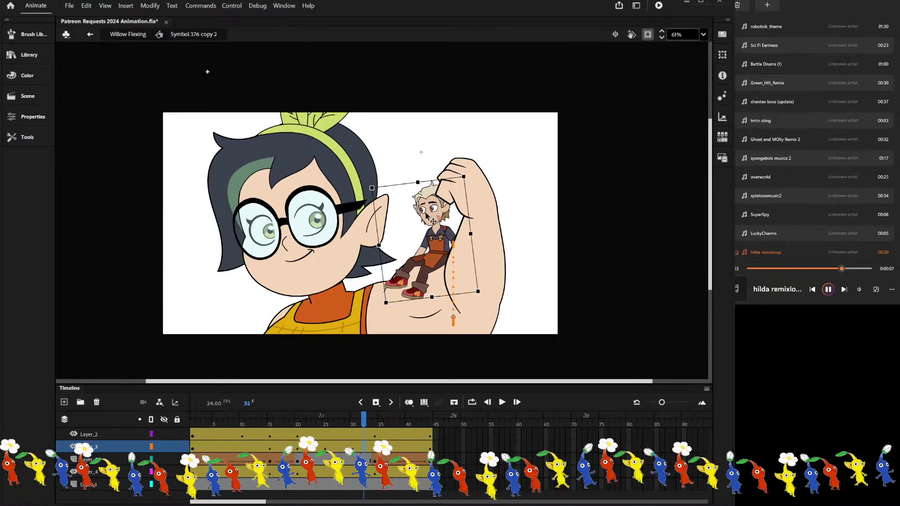
scroll(437, 238, "up", 2)
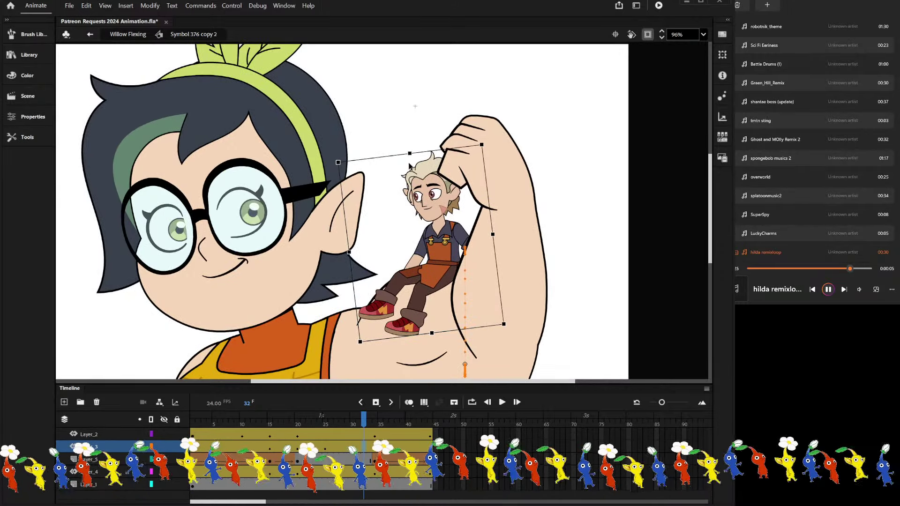
left_click_drag(408, 156, 407, 158)
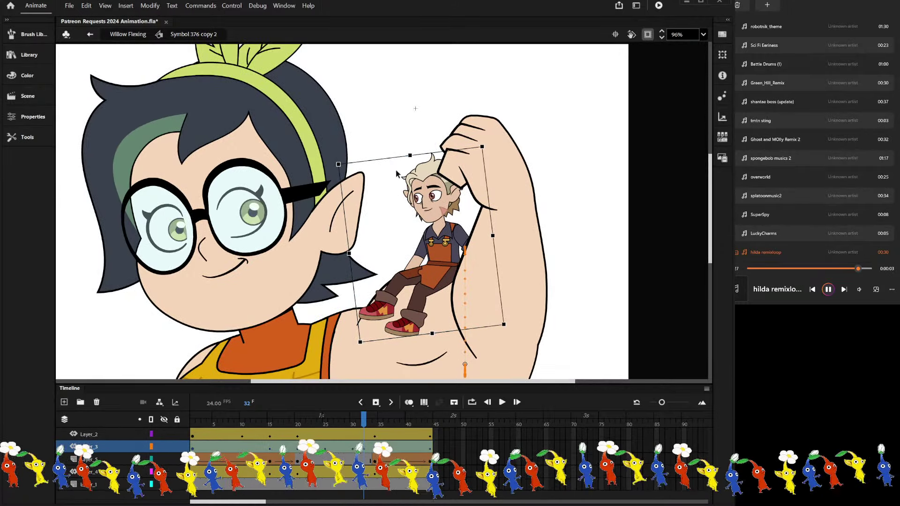
left_click_drag(350, 254, 351, 254)
scroll(360, 257, "up", 4)
scroll(355, 255, "down", 2)
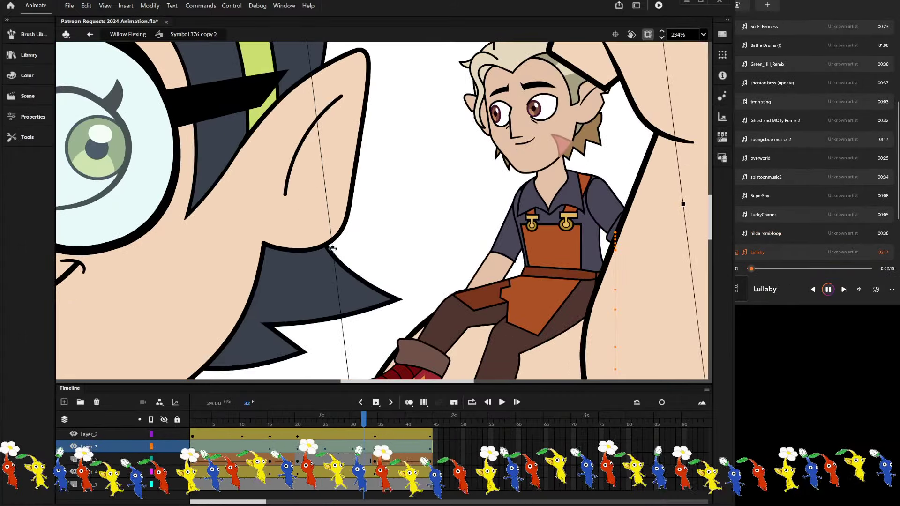
scroll(375, 232, "down", 1)
scroll(395, 240, "down", 1)
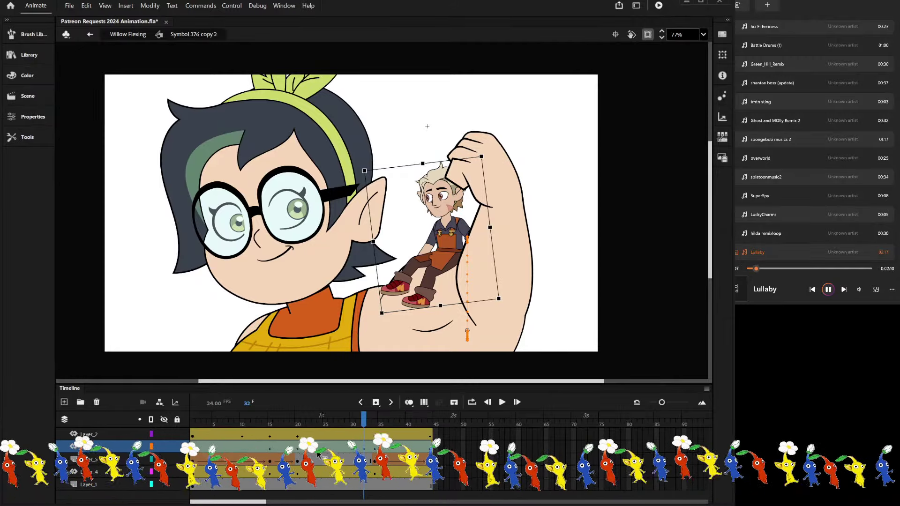
Play back the shot with the landing squash and examine the small character at frame 30.
left_click(193, 460)
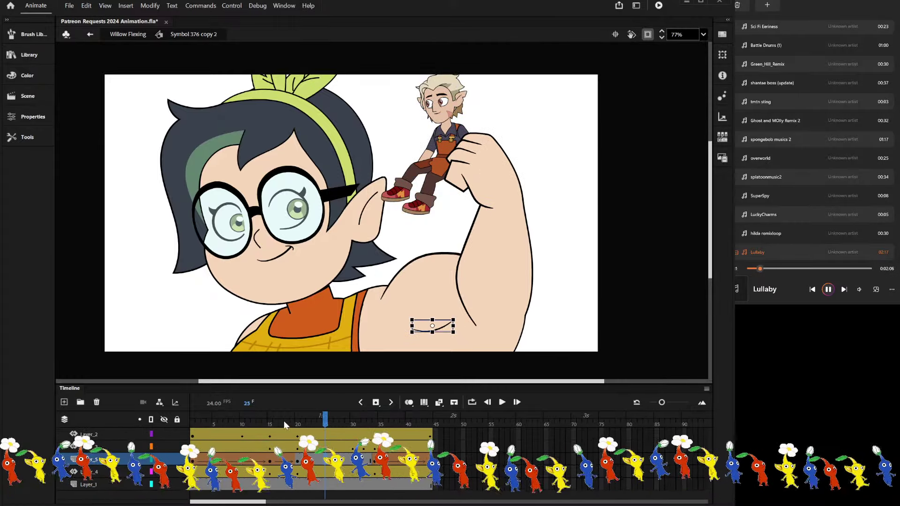
key("Return")
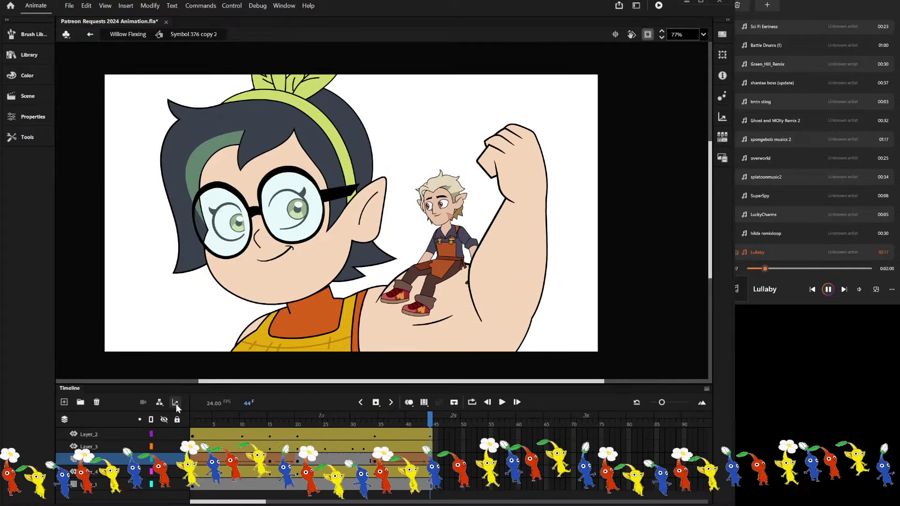
left_click_drag(247, 403, 241, 403)
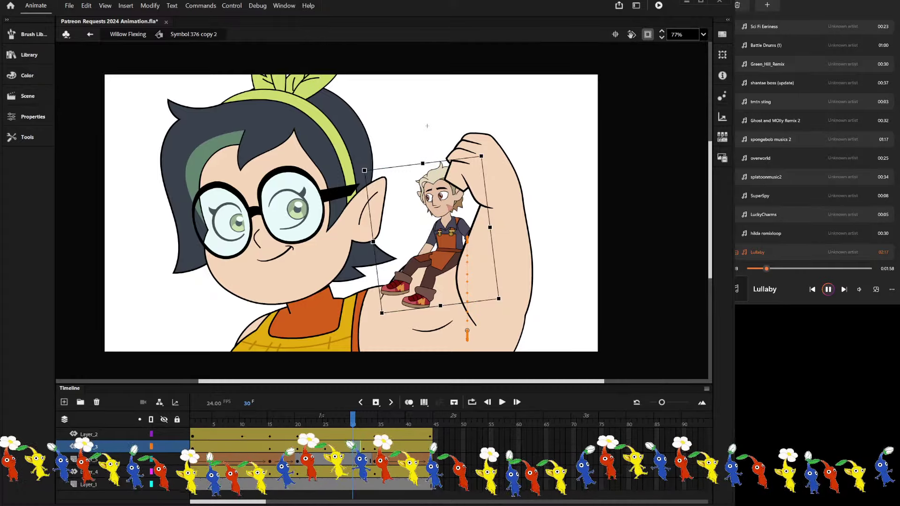
Stretch the small character slightly taller at frame 30 and compare his pose with frame 34.
left_click(353, 446)
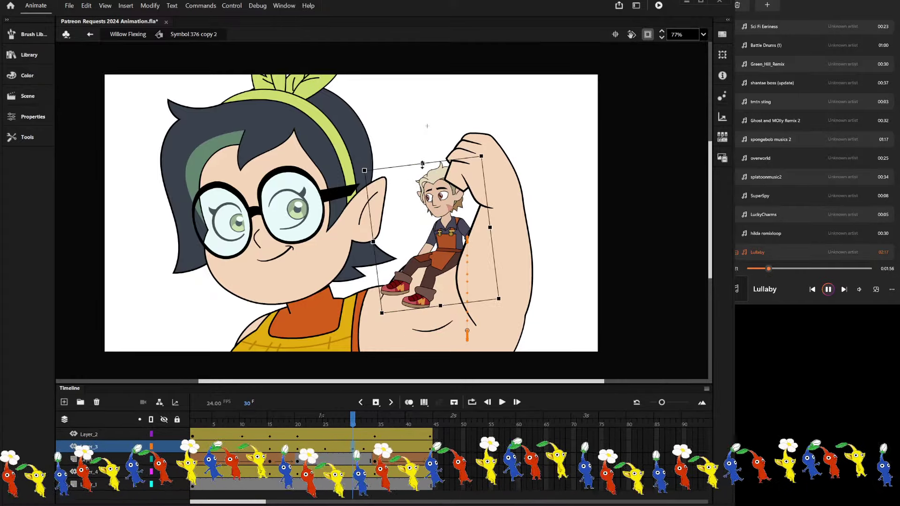
left_click_drag(423, 163, 423, 162)
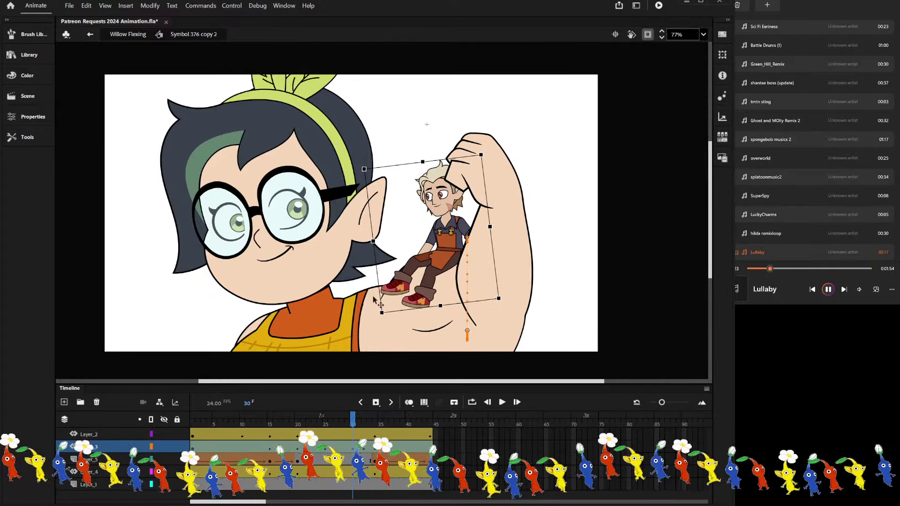
left_click_drag(359, 418, 353, 438)
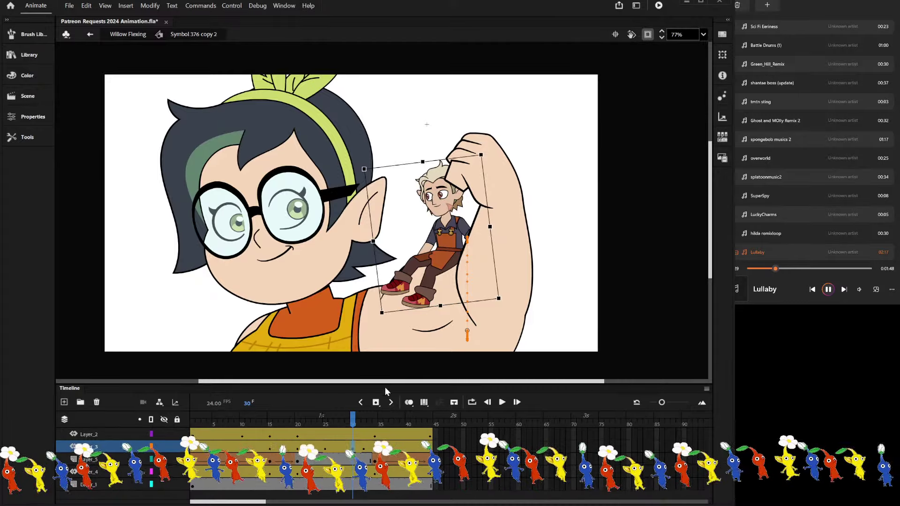
left_click(375, 417)
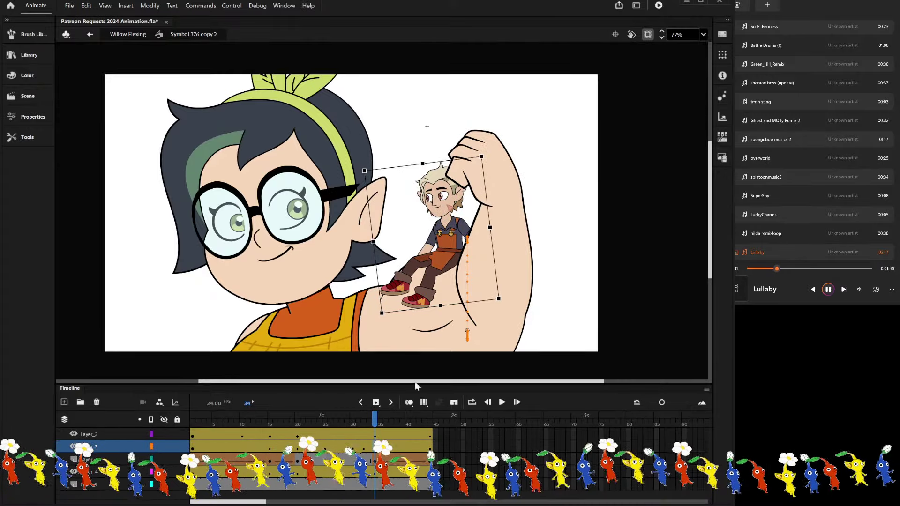
Widen the small character slightly at frame 32 to strengthen his landing squash.
left_click_drag(375, 418, 366, 424)
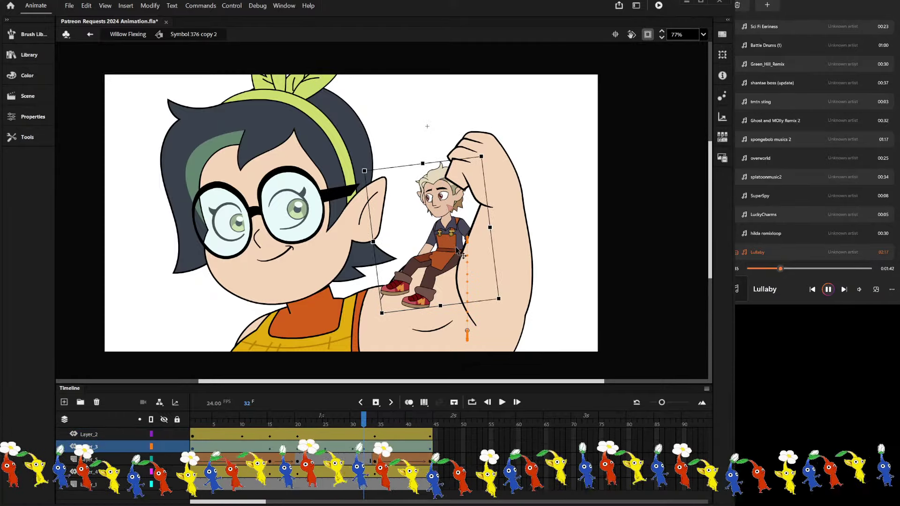
scroll(438, 240, "up", 3)
left_click_drag(326, 240, 323, 241)
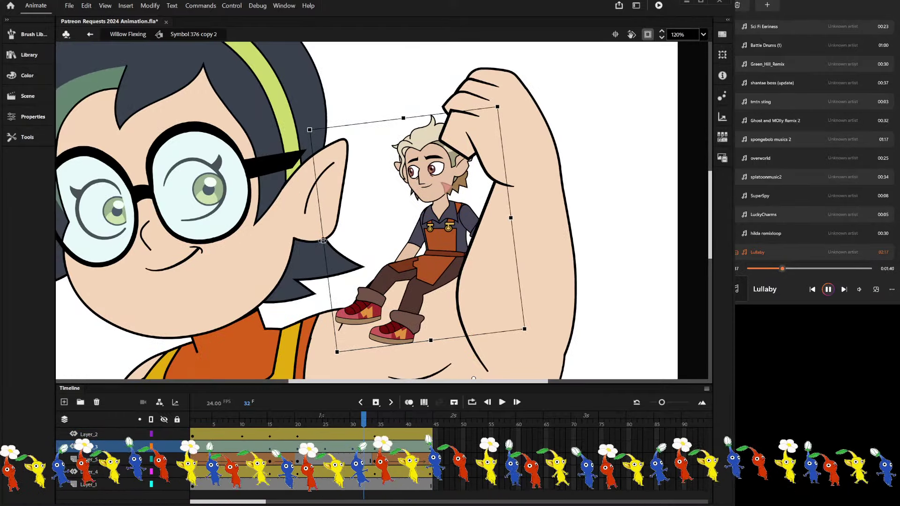
scroll(367, 99, "down", 3)
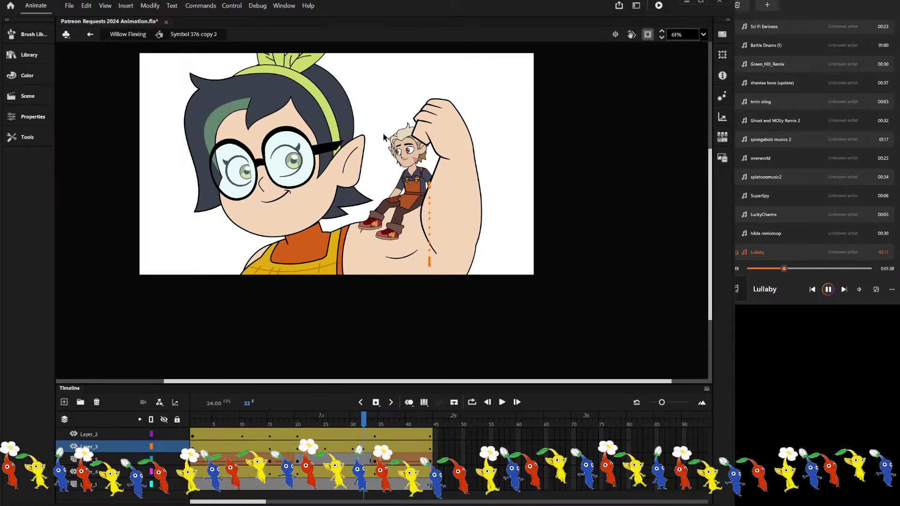
scroll(375, 113, "up", 2)
scroll(376, 131, "down", 1)
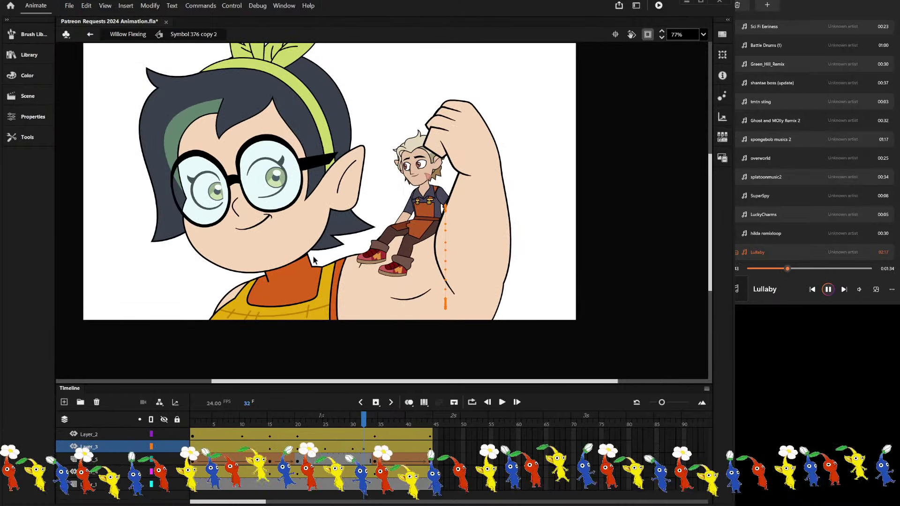
Play back the 44-frame shot repeatedly from frame 1 to judge the landing squash and the arm's timing.
left_click_drag(323, 415, 192, 415)
left_click(173, 429)
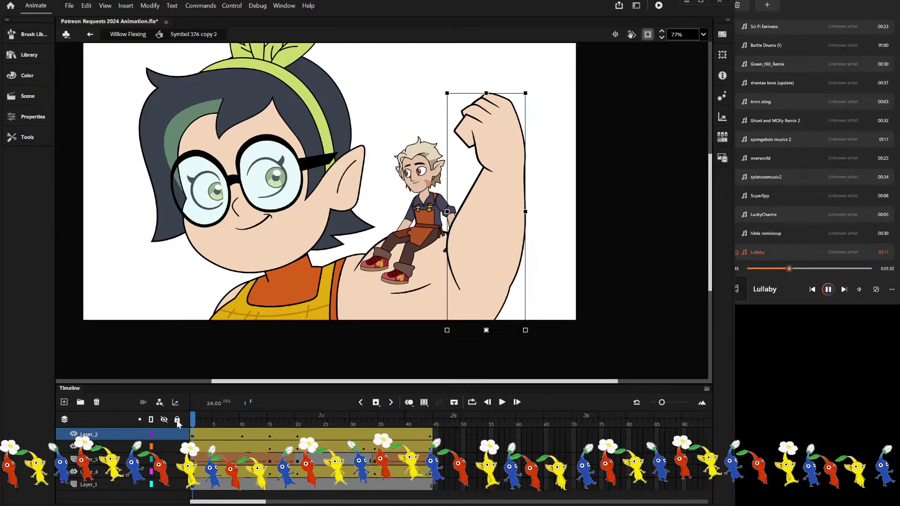
key("Return")
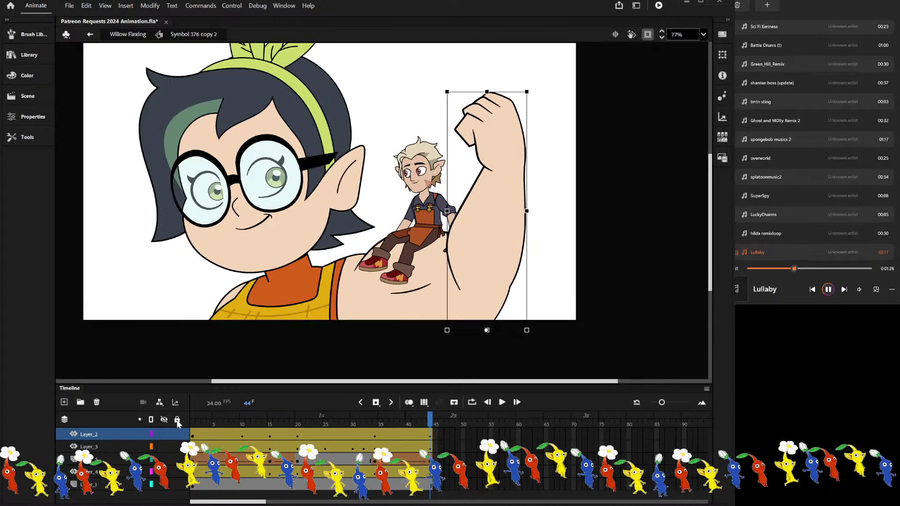
key("Return")
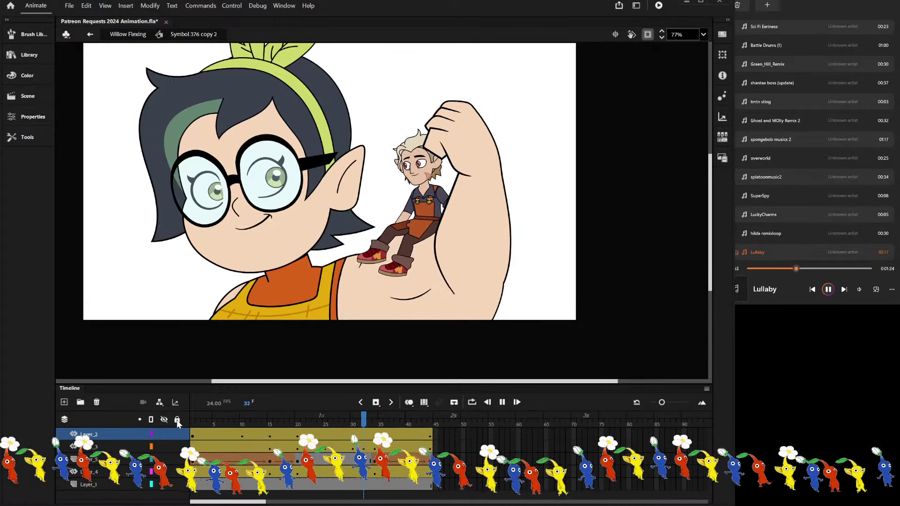
key("Return")
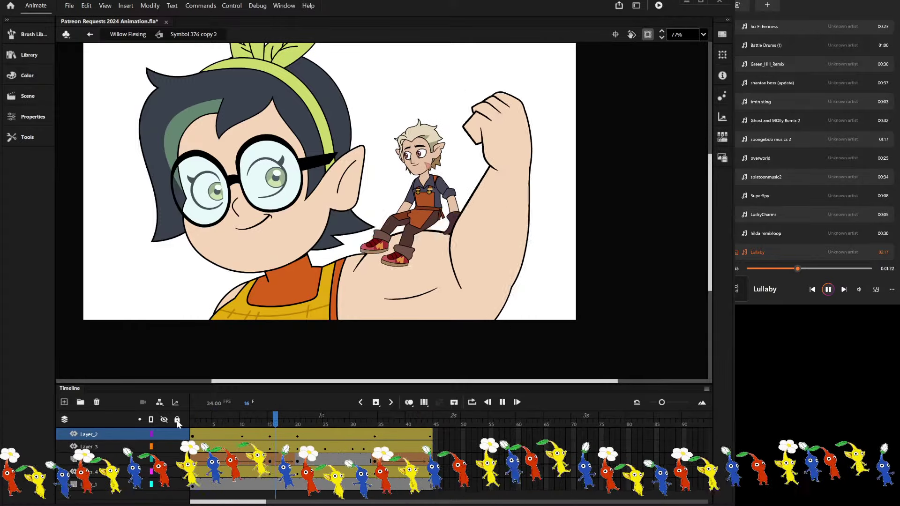
key("Return")
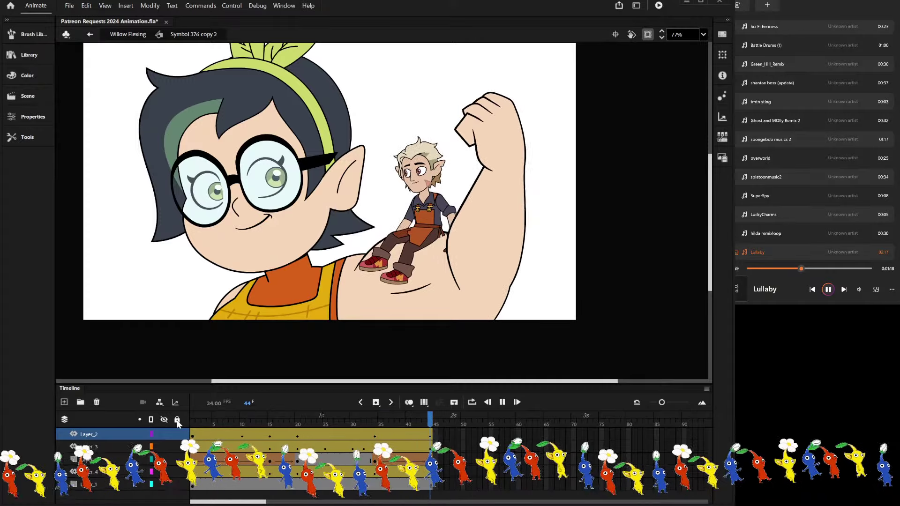
key("Return")
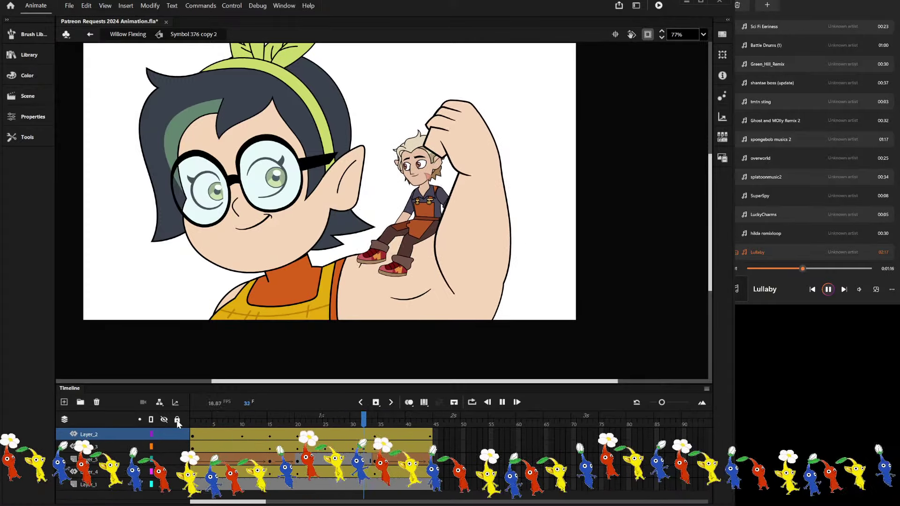
Insert three frames on all layers between frames 32 and 34 to extend the shot to 47 frames, and play it back.
left_click_drag(408, 423, 371, 423)
key("Return")
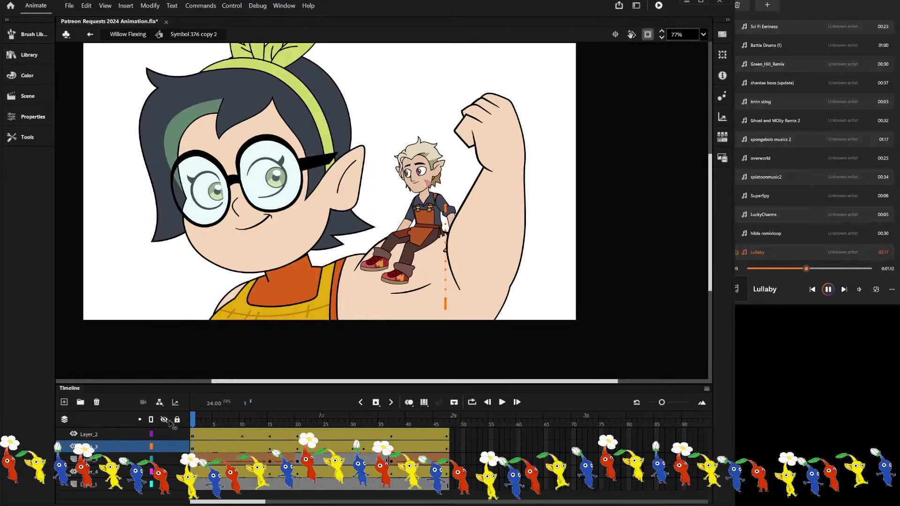
key("Return")
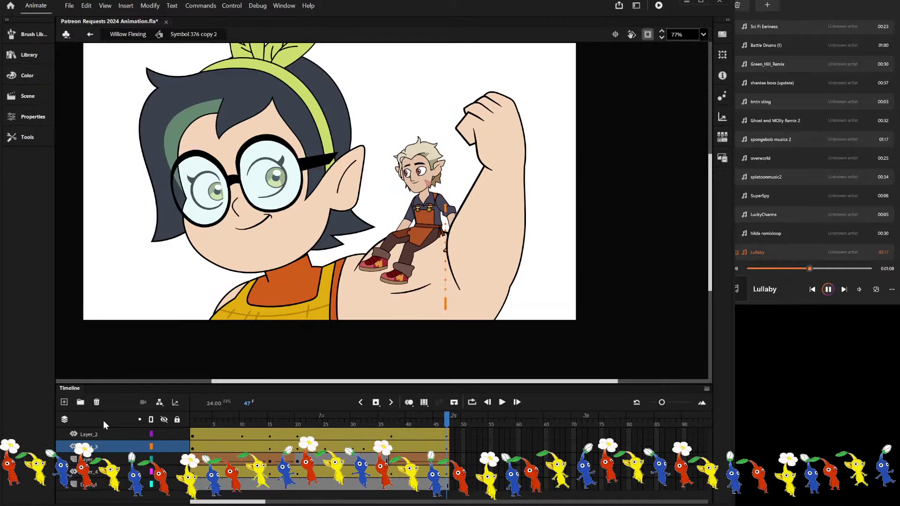
key("Return")
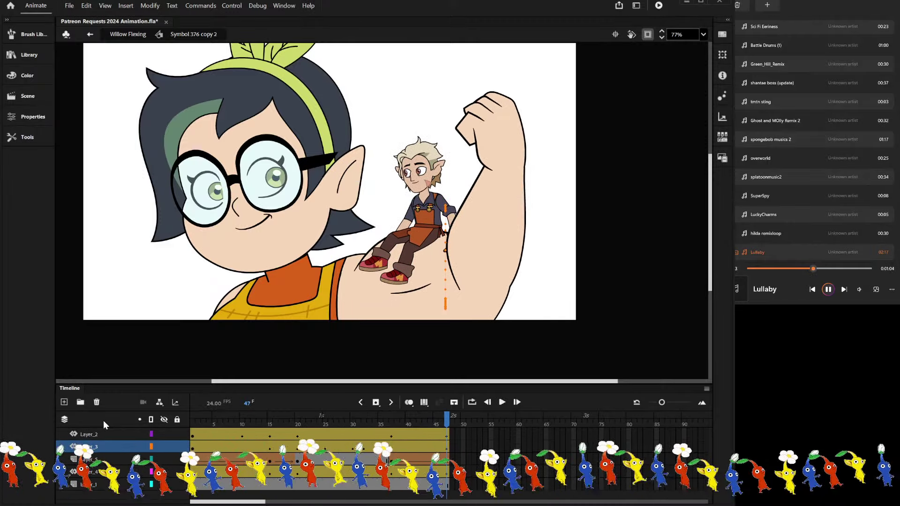
key("Return")
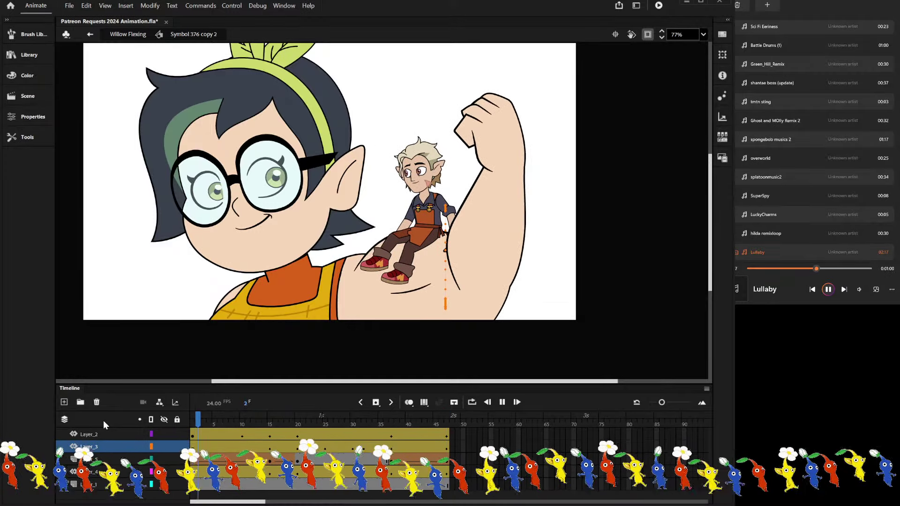
Replay the 47-frame shot repeatedly to judge the longer hold after the small character lands.
key("Return")
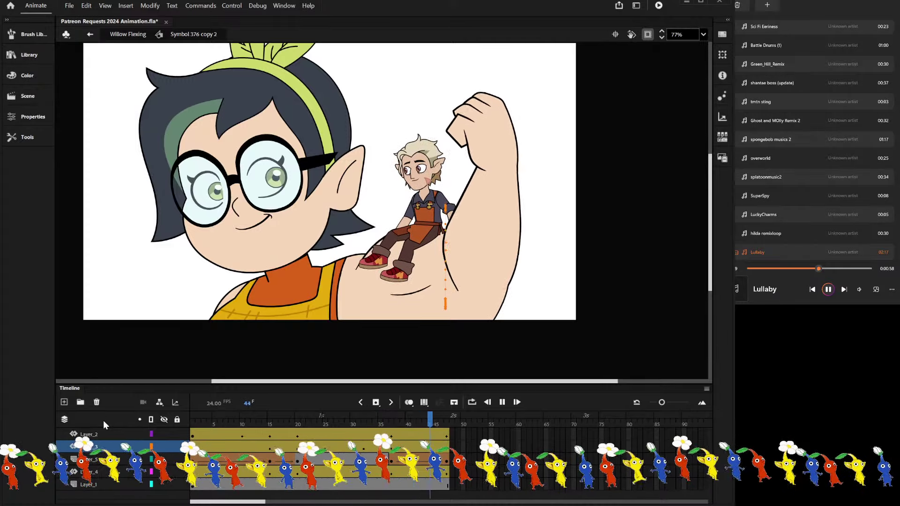
key("Return")
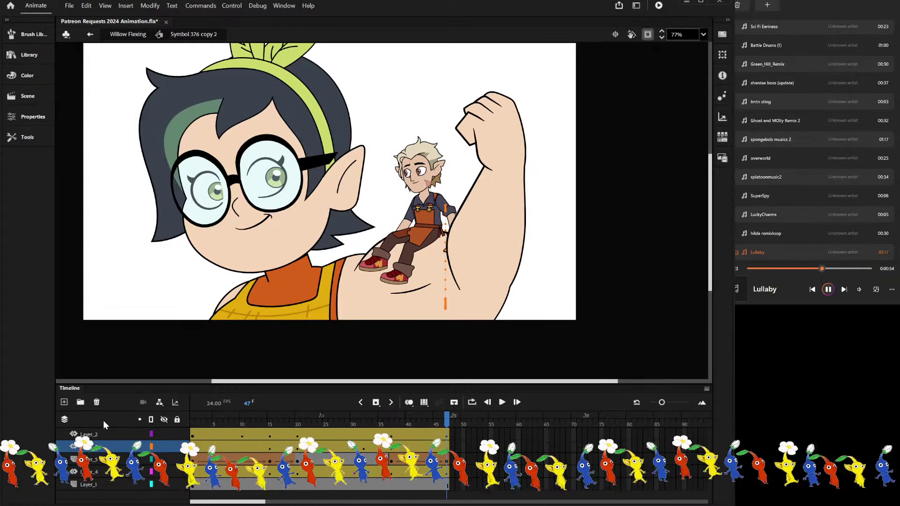
key("Return")
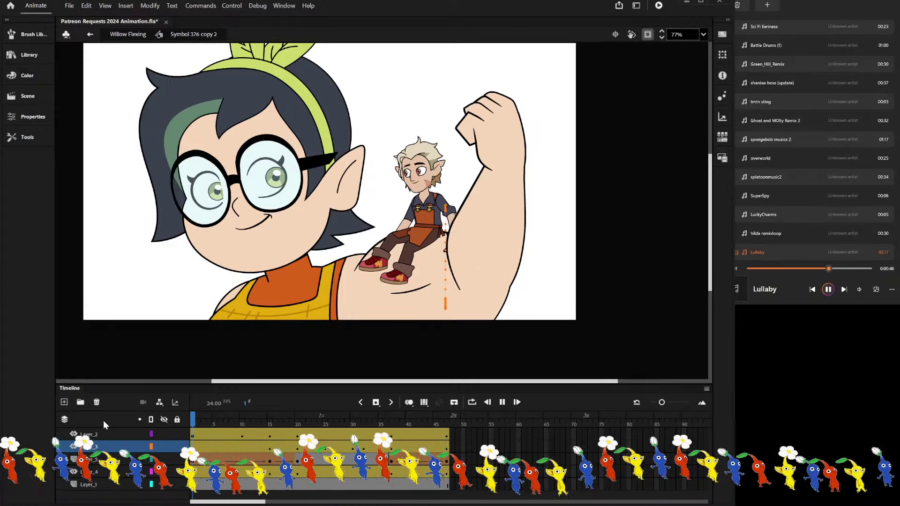
key("Return")
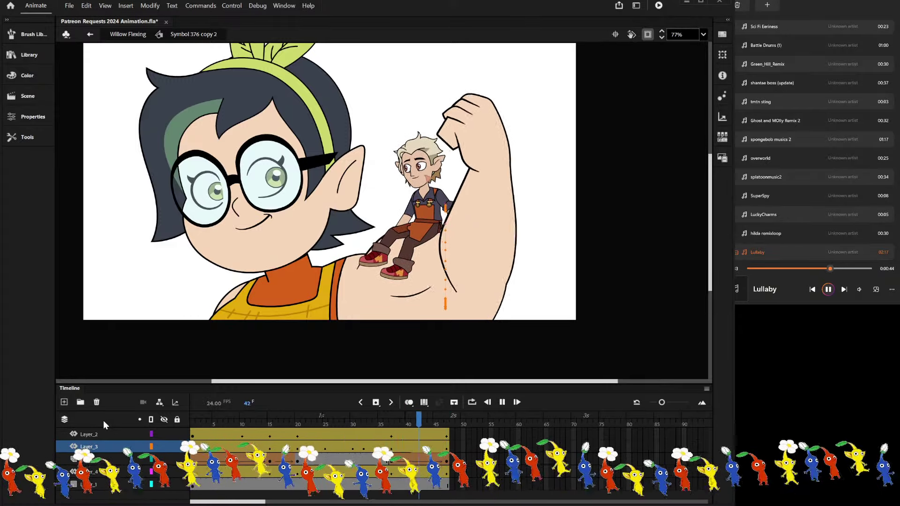
key("Return")
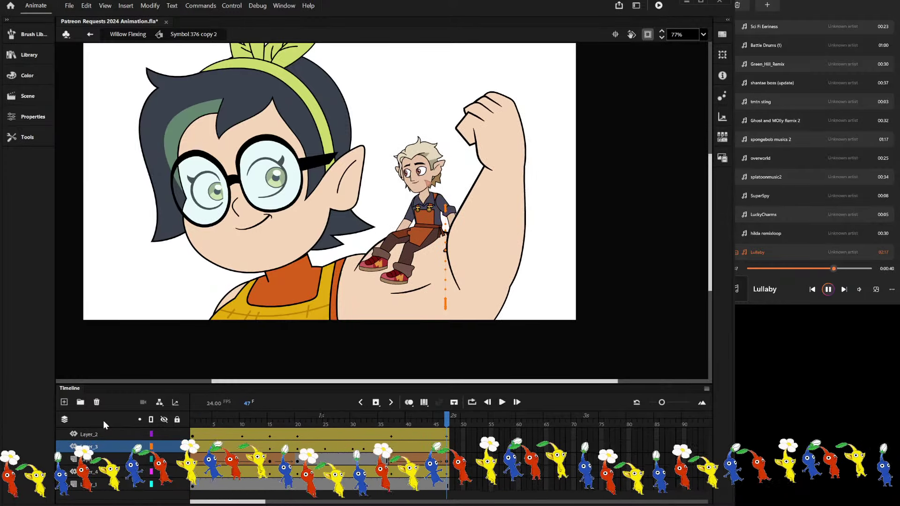
key("Return")
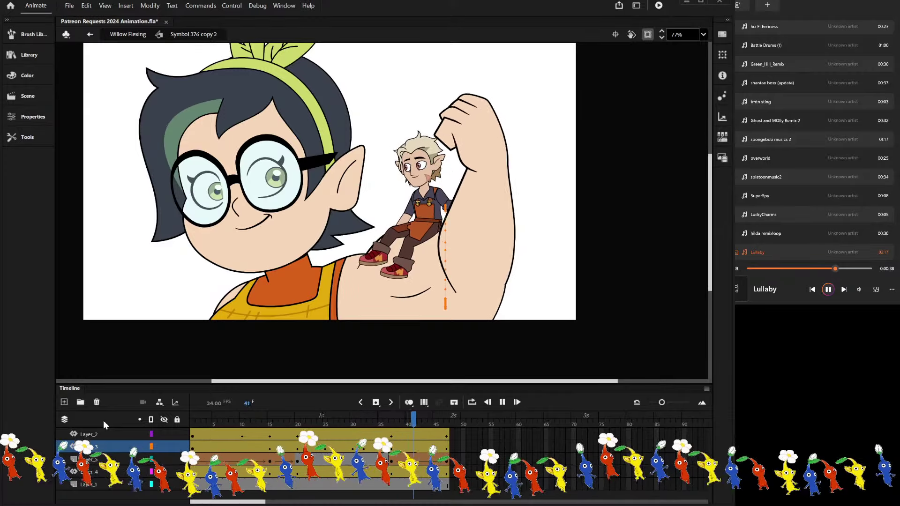
key("Return")
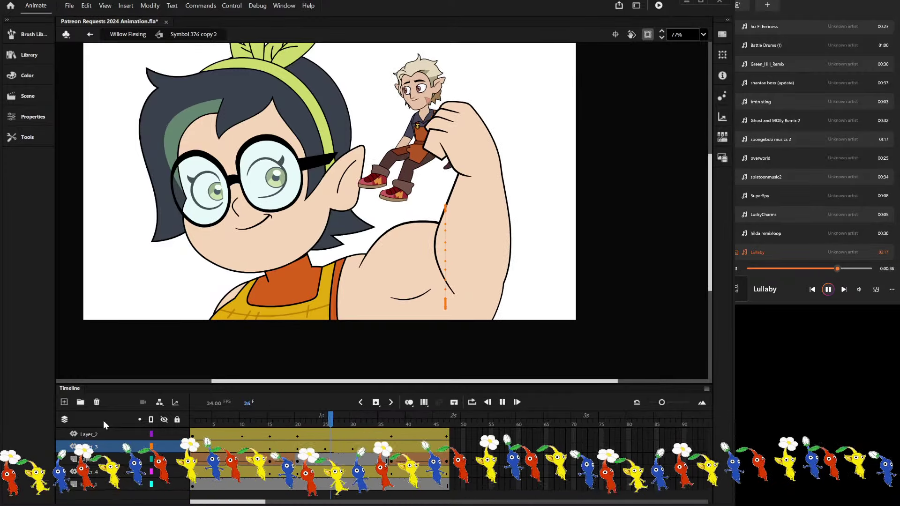
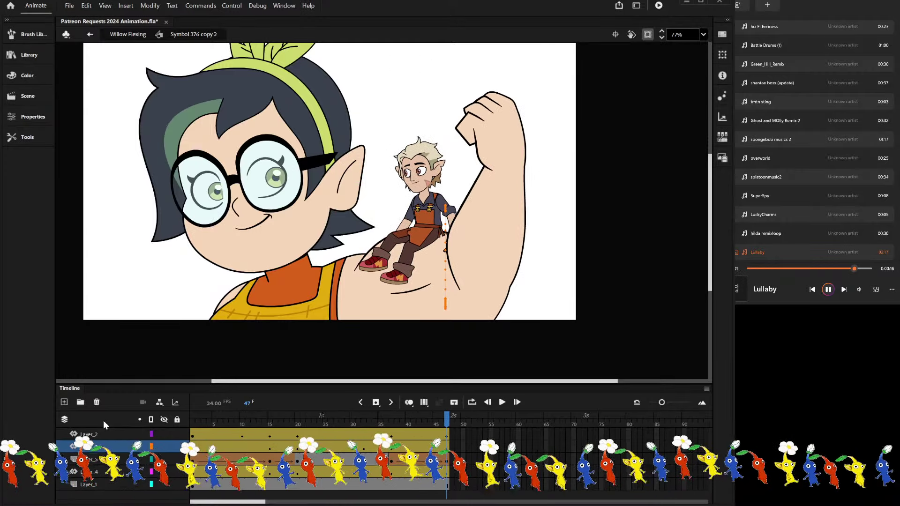
Extend both layers inside the raised arm's symbol to about frame 55 and return to the parent symbol.
double_click(487, 197)
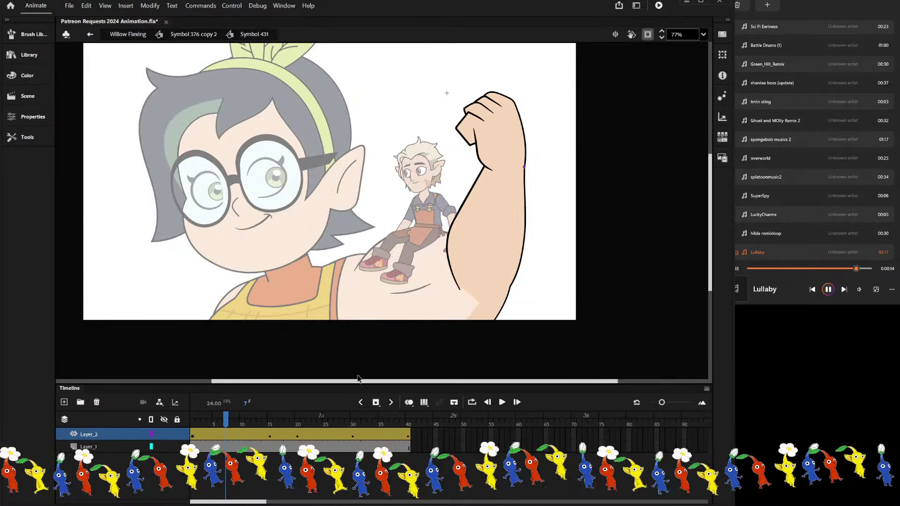
left_click_drag(457, 435, 493, 447)
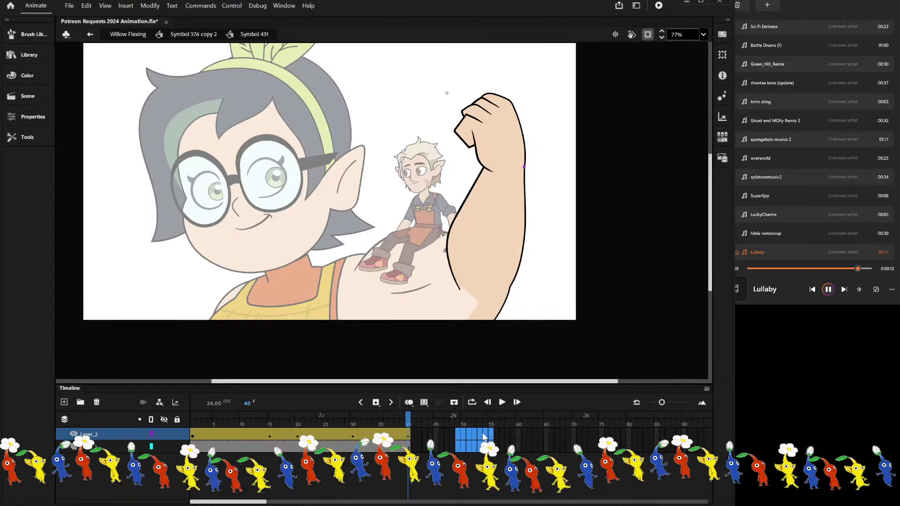
key("F5")
double_click(381, 102)
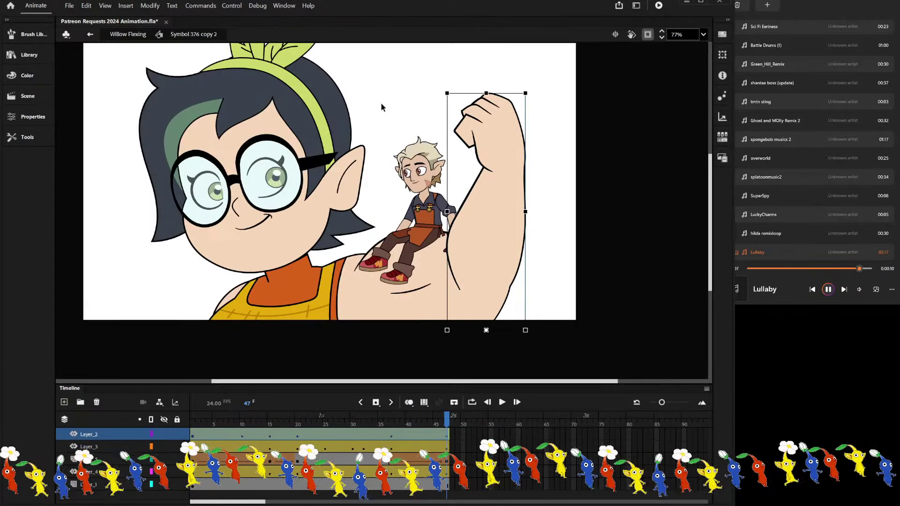
Play back the 47-frame shot to check the raised arm's motion with its extended symbol.
left_click_drag(357, 420, 476, 439)
key("Return")
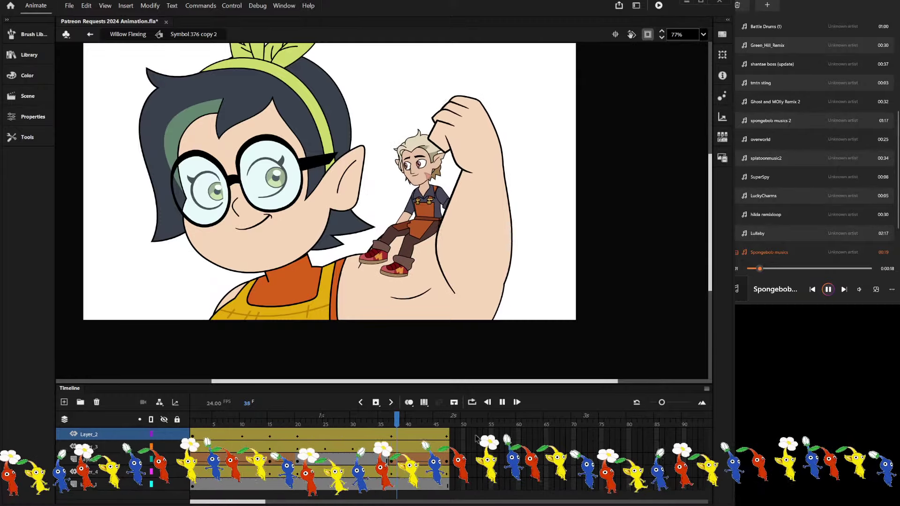
key("Return")
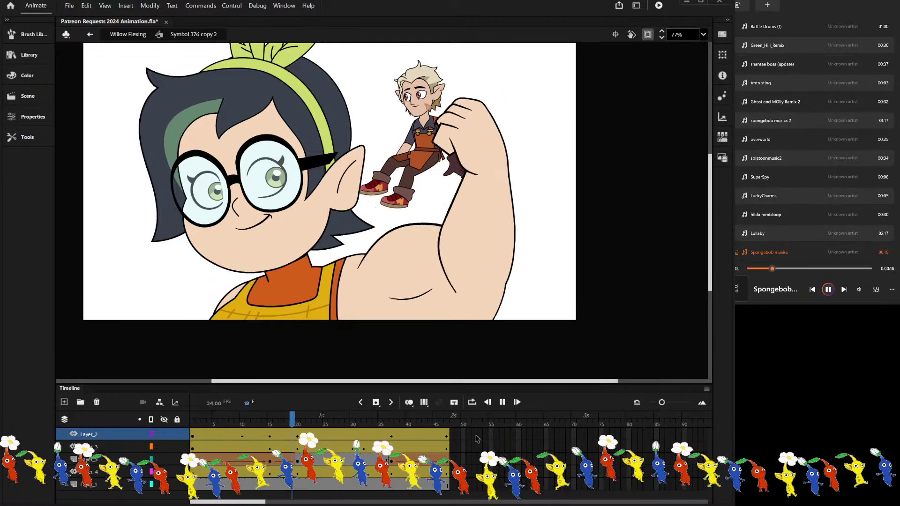
Return to the Willow Flexing scene, preview it as a test movie and close the preview.
left_click(140, 34)
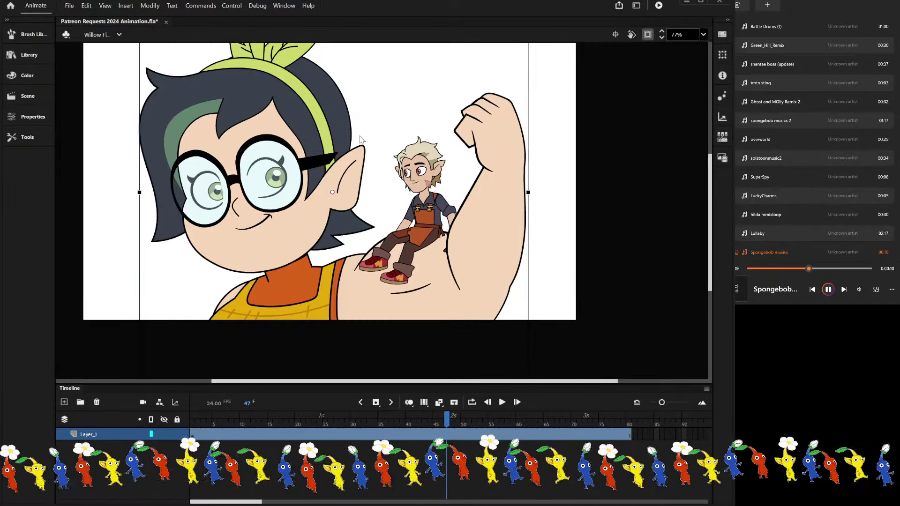
key("ctrl+Return")
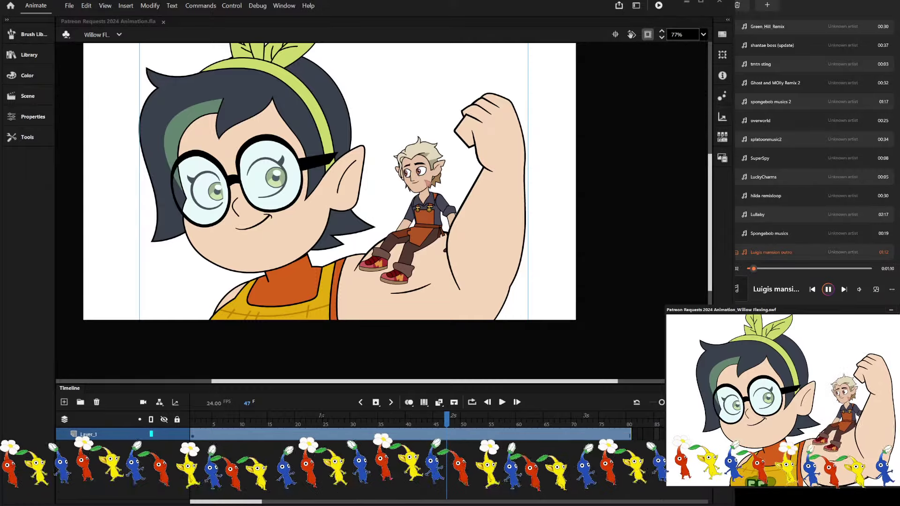
key("ctrl+w")
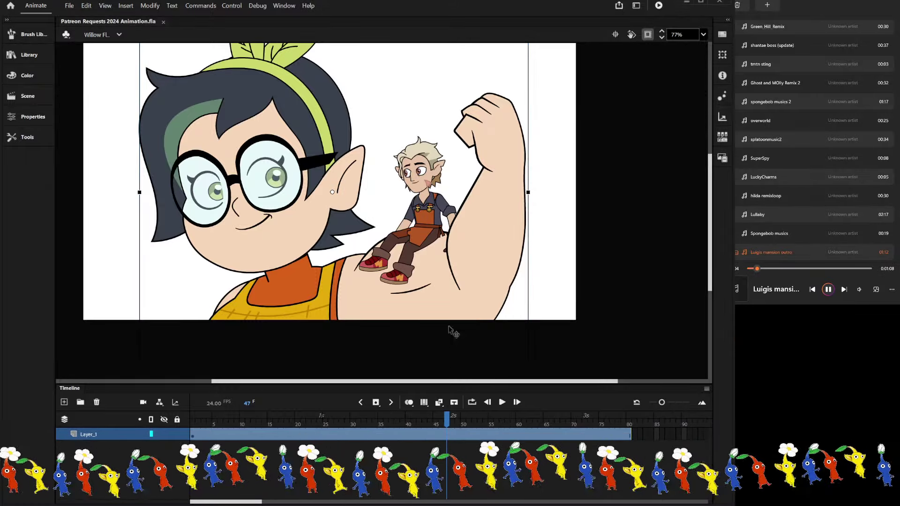
Check the symbol's last frame, trim the Willow Flexing scene's layer to end at frame 47, and preview it as a test movie.
double_click(441, 287)
left_click(451, 417)
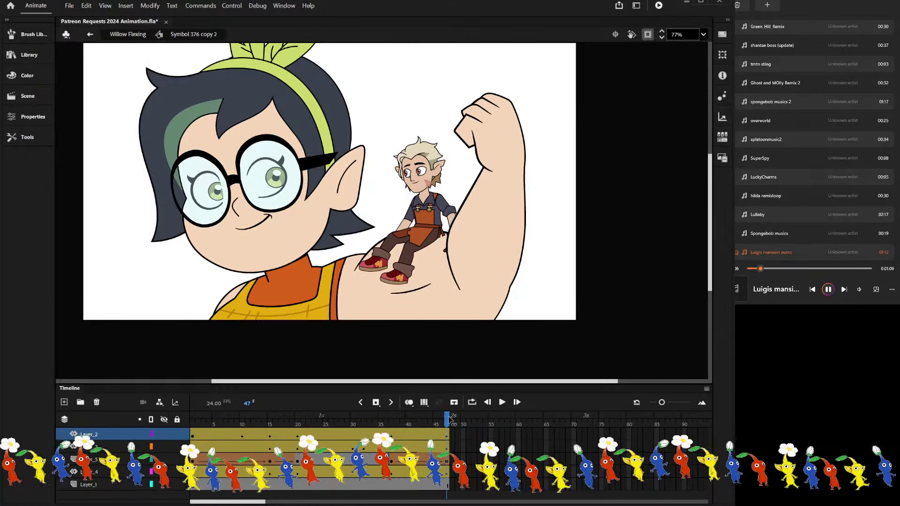
left_click(388, 165)
double_click(384, 168)
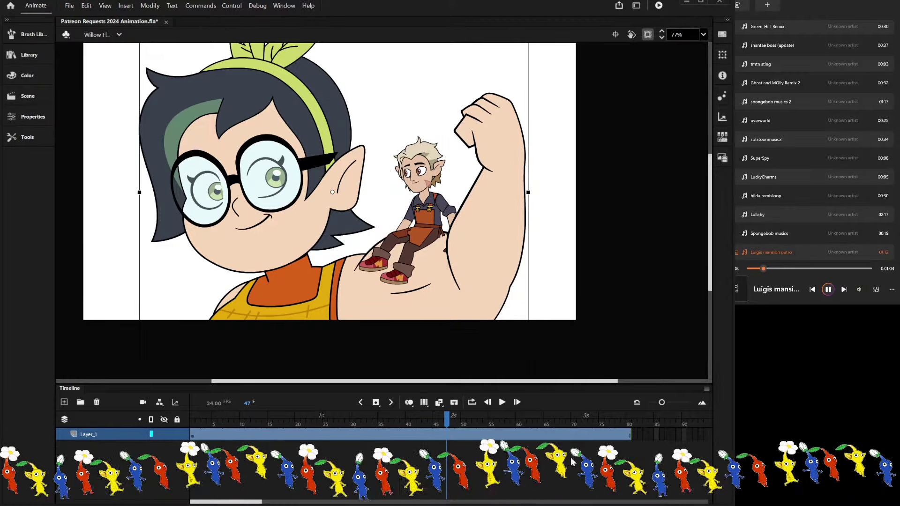
left_click_drag(643, 439, 458, 442)
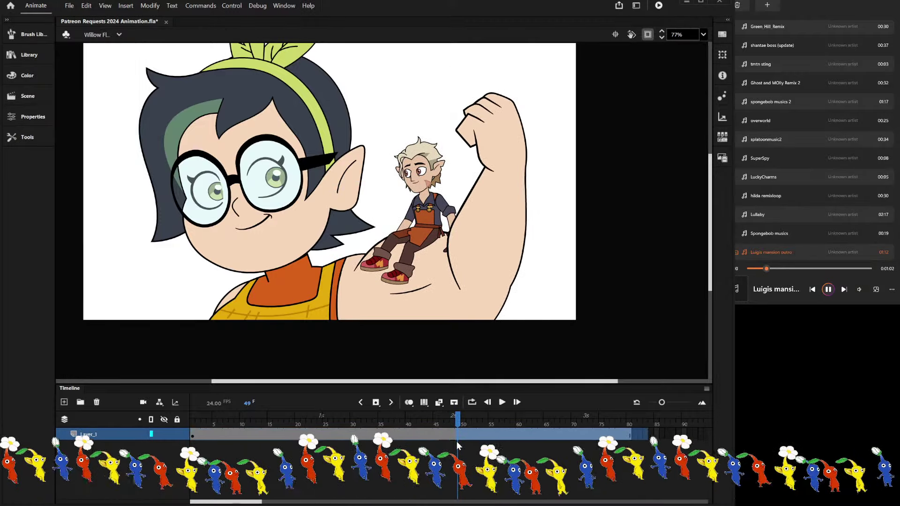
left_click(454, 404)
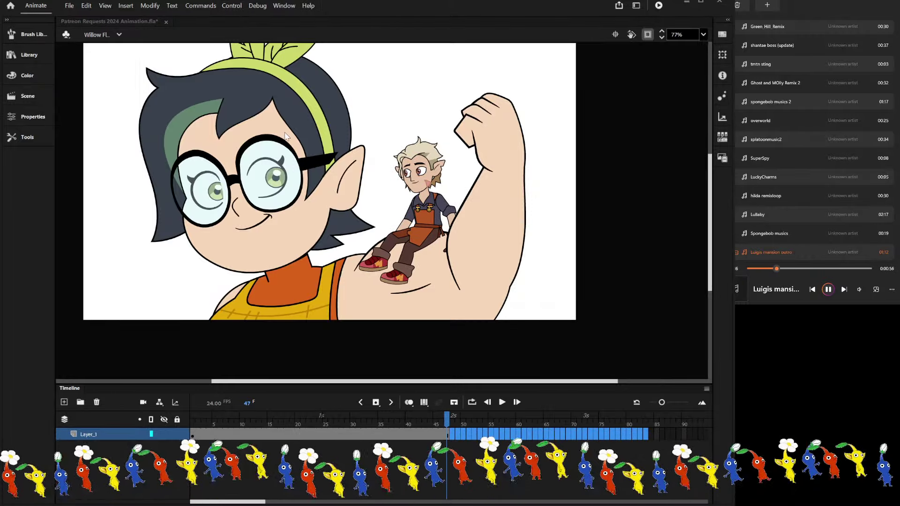
key("ctrl+Return")
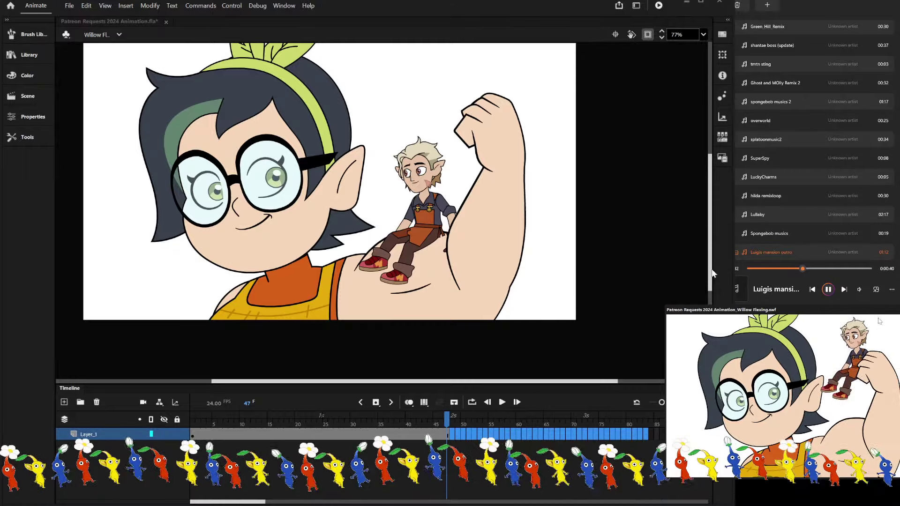
key("ctrl+w")
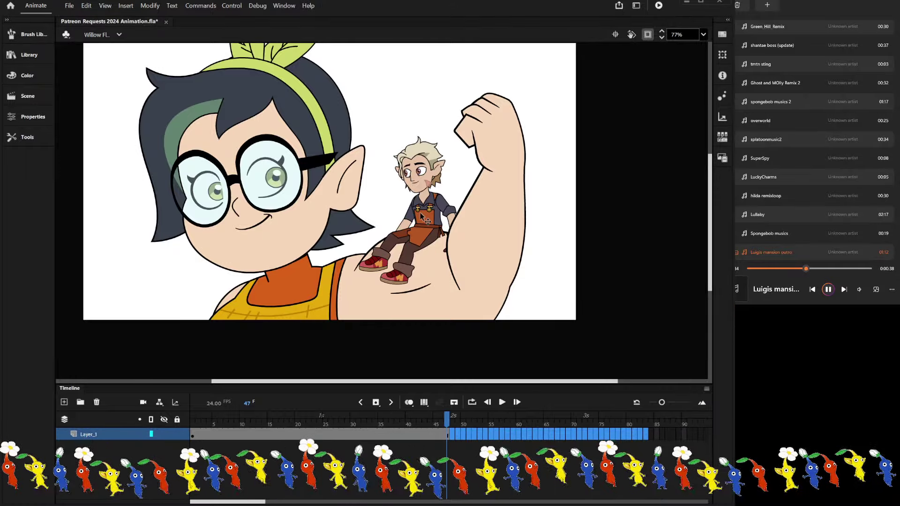
Reopen the scene's animated symbol and play back its 47 frames to review the arm, bicep and small character.
double_click(421, 216)
left_click(209, 459)
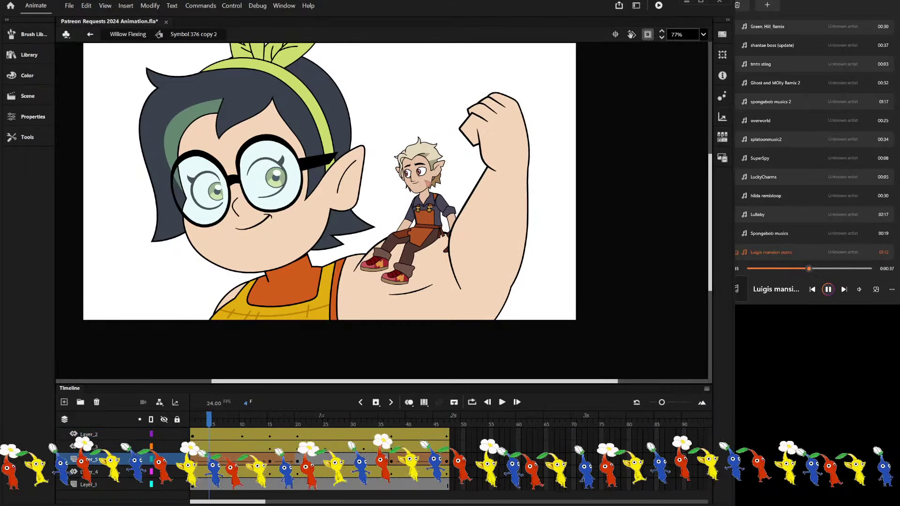
left_click(192, 446)
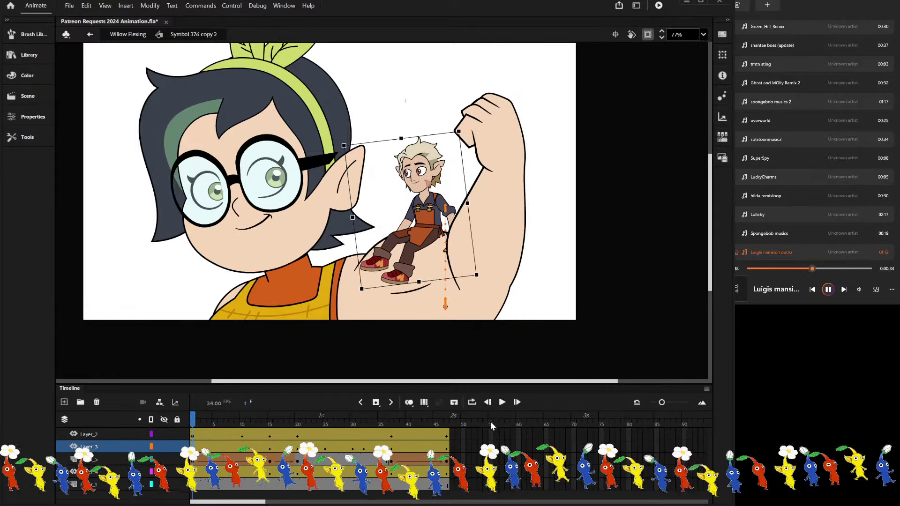
left_click(447, 425)
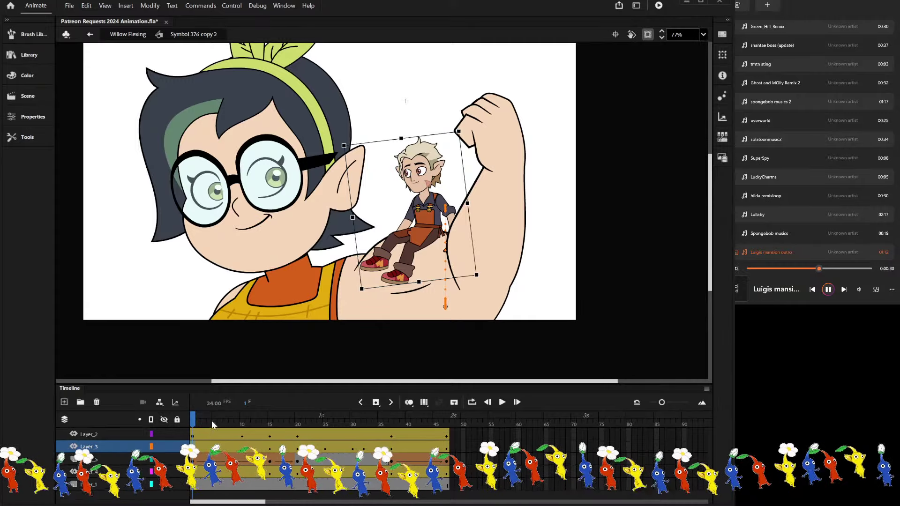
left_click(309, 417)
key("Return")
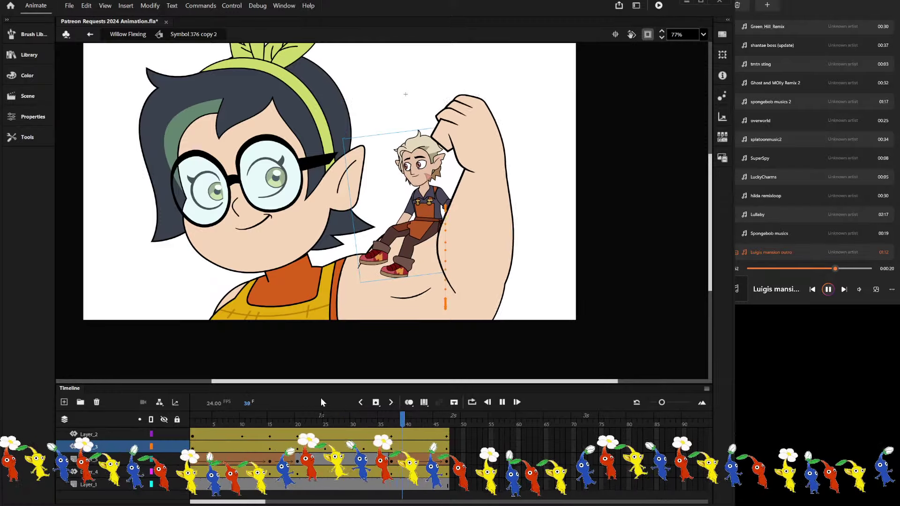
Select the bicep beneath the small character around frame 30 and move to frame 32 to adjust its shape.
mouse_move(371, 438)
left_mouse_down()
mouse_move(332, 437)
mouse_move(354, 437)
left_mouse_up()
left_click(420, 263)
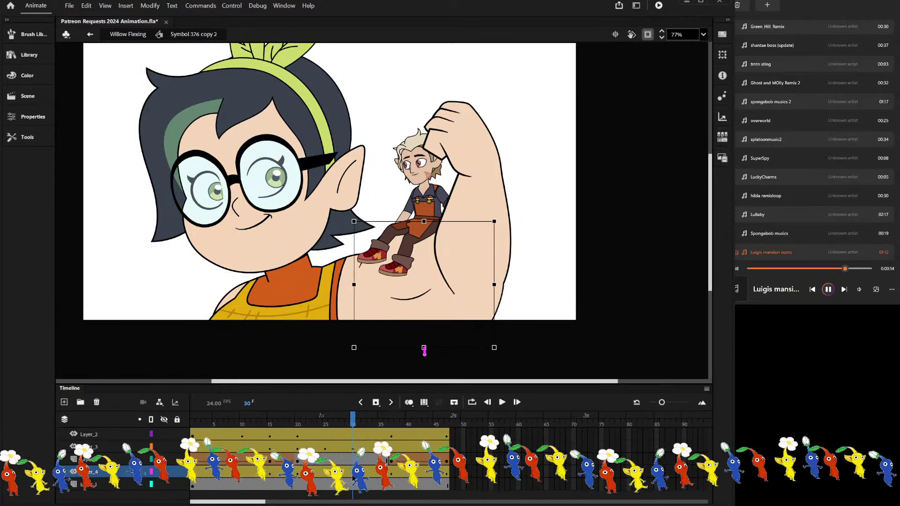
left_click_drag(360, 432, 320, 434)
left_click(363, 418)
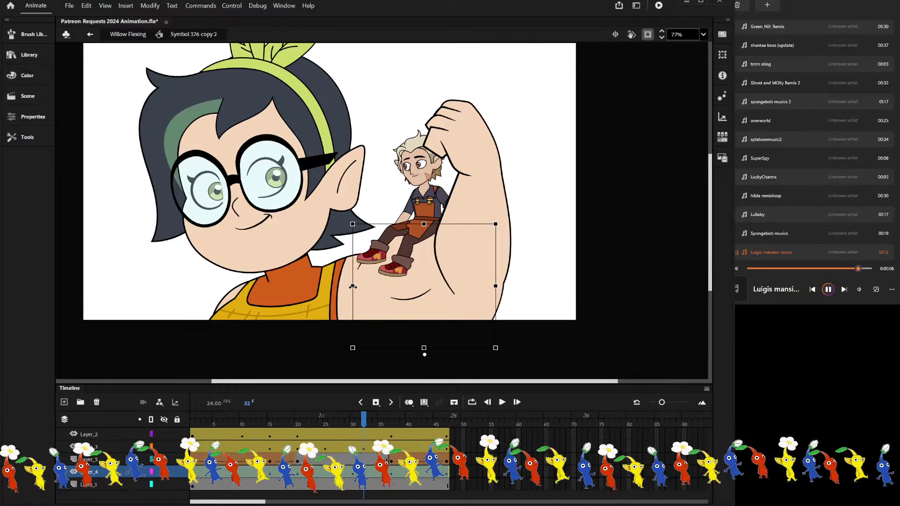
Play back the flexing animation to check the motion of the arm and the small seated character.
left_click(379, 188)
key("Return")
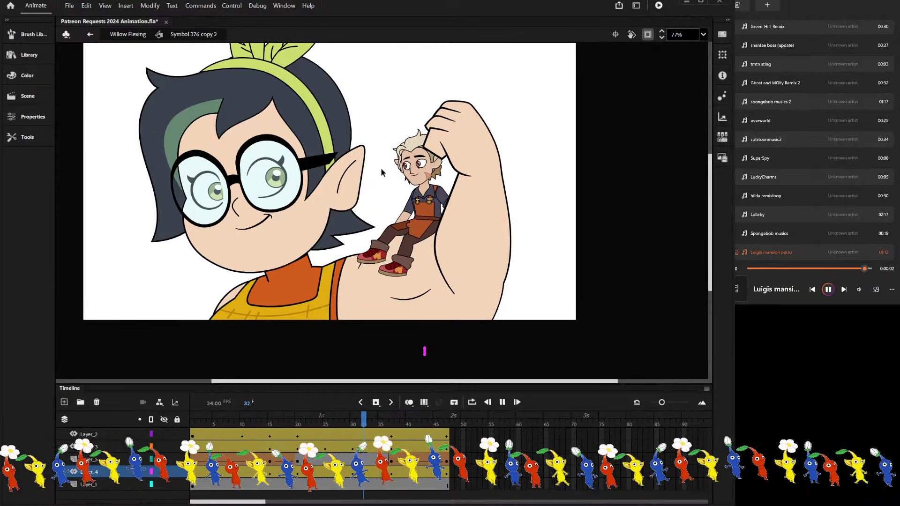
key("Return")
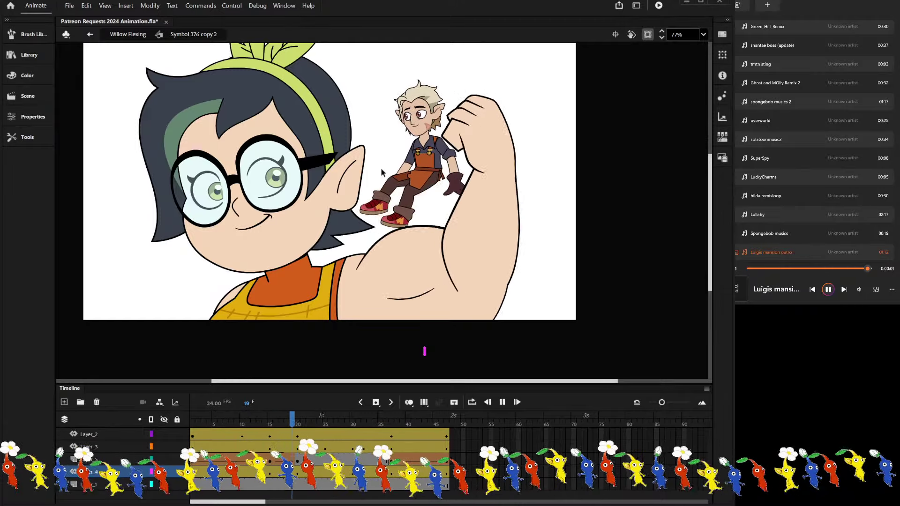
key("Return")
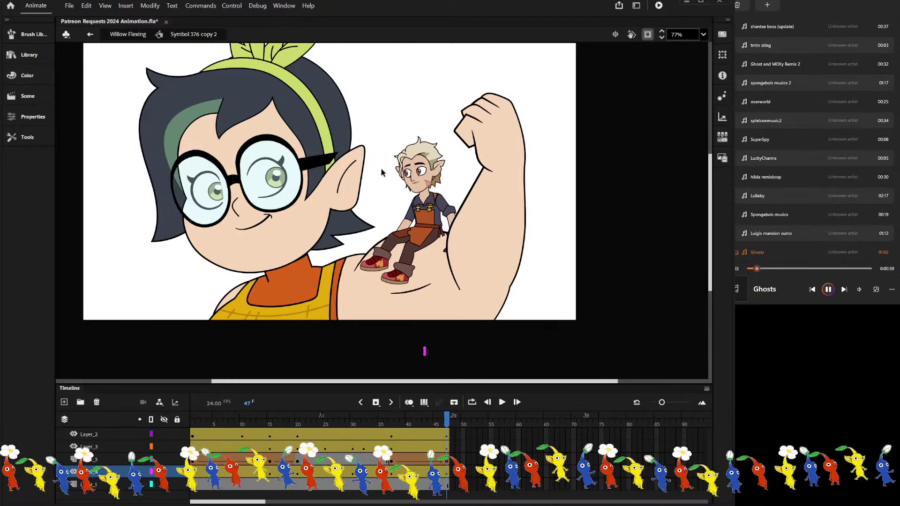
key("Return")
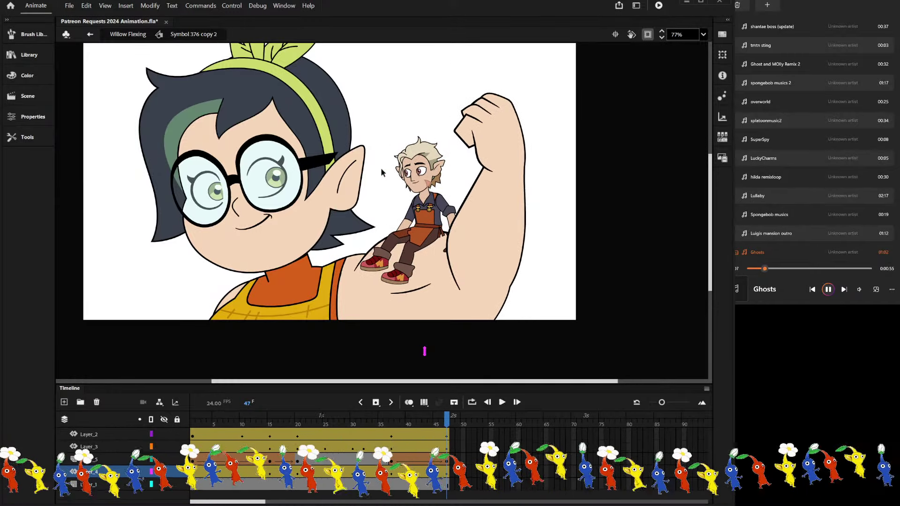
key("Return")
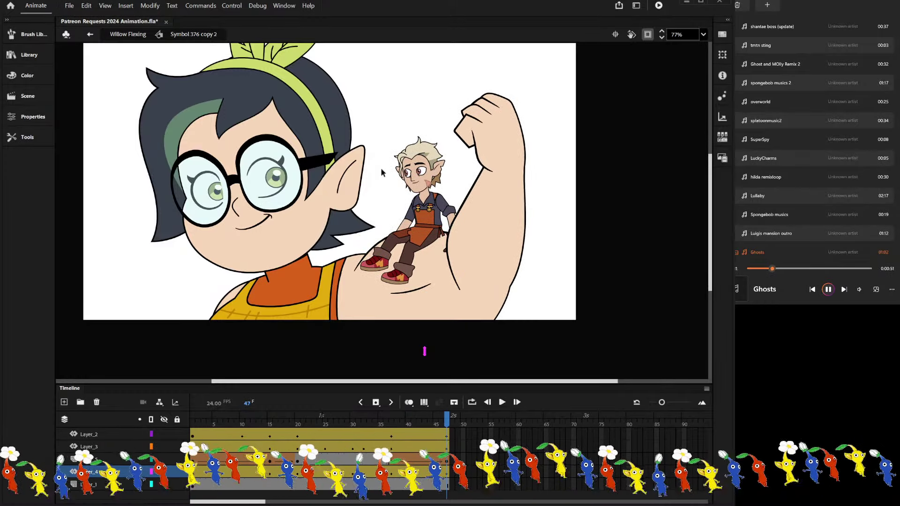
key("Return")
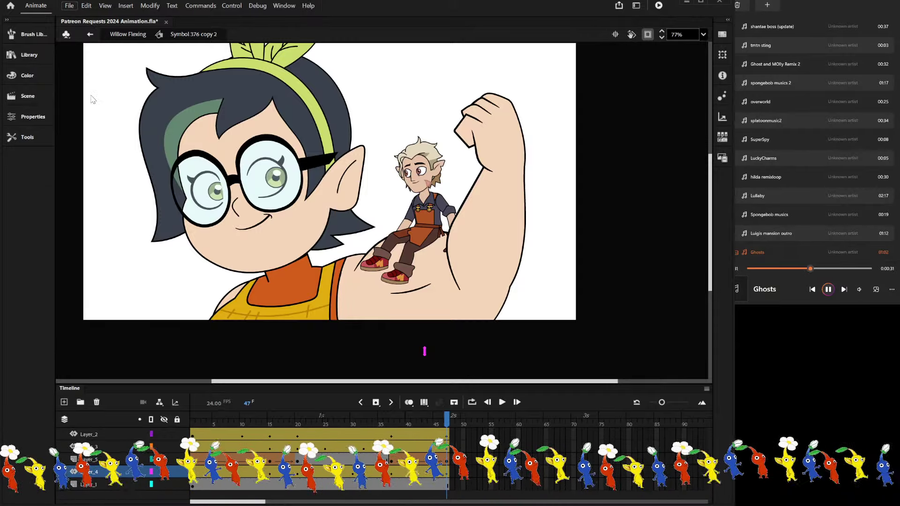
Open the small seated character's symbol and extend its layer to frame 54.
double_click(420, 178)
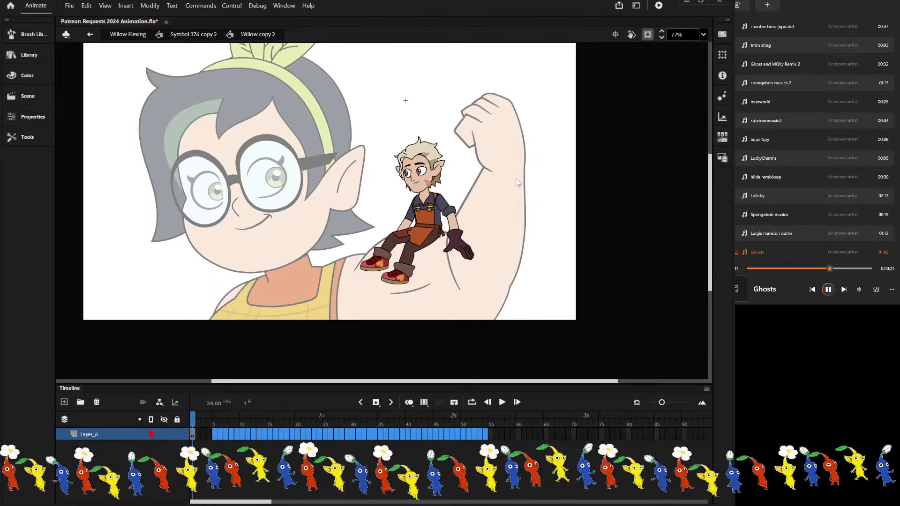
scroll(424, 172, "up", 3)
left_click_drag(356, 106, 470, 203)
scroll(461, 195, "up", 1)
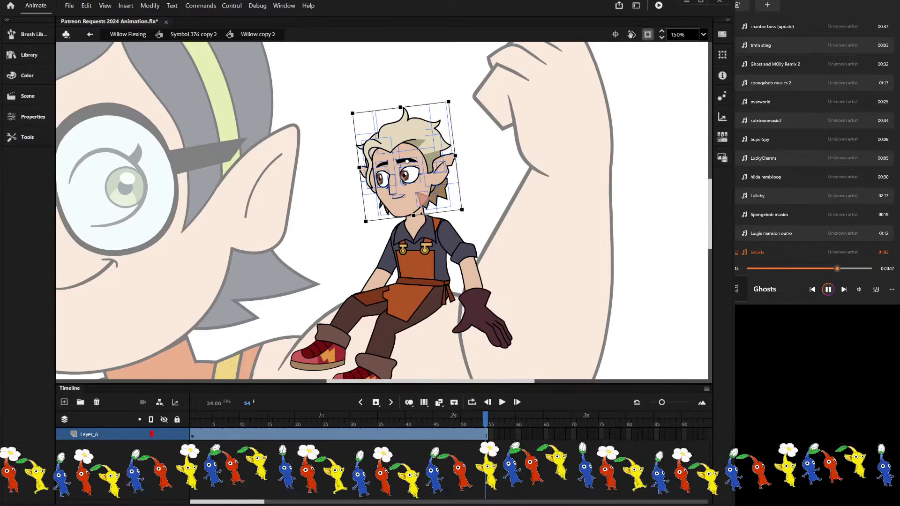
key("Delete")
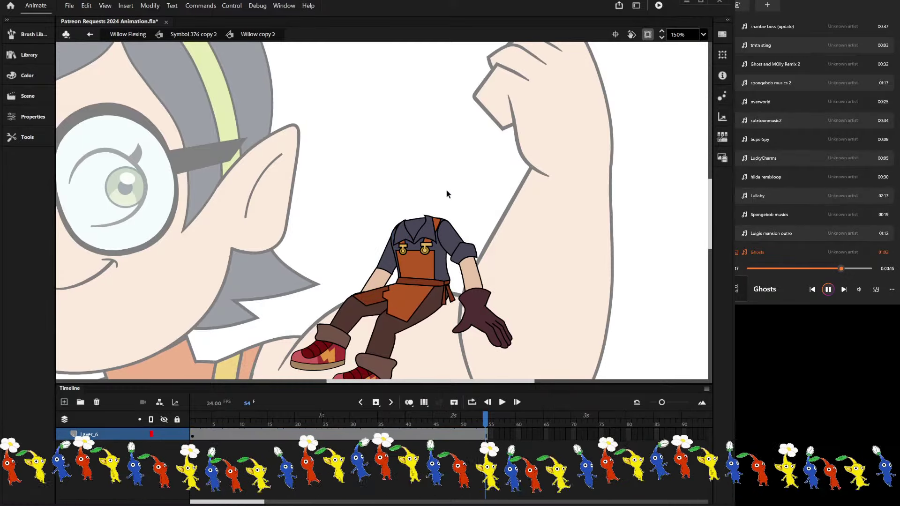
key("ctrl+z")
Convert the seated character's gloved arm pieces into one symbol with its pivot at the shoulder.
left_click(500, 208)
left_click_drag(525, 240, 463, 365)
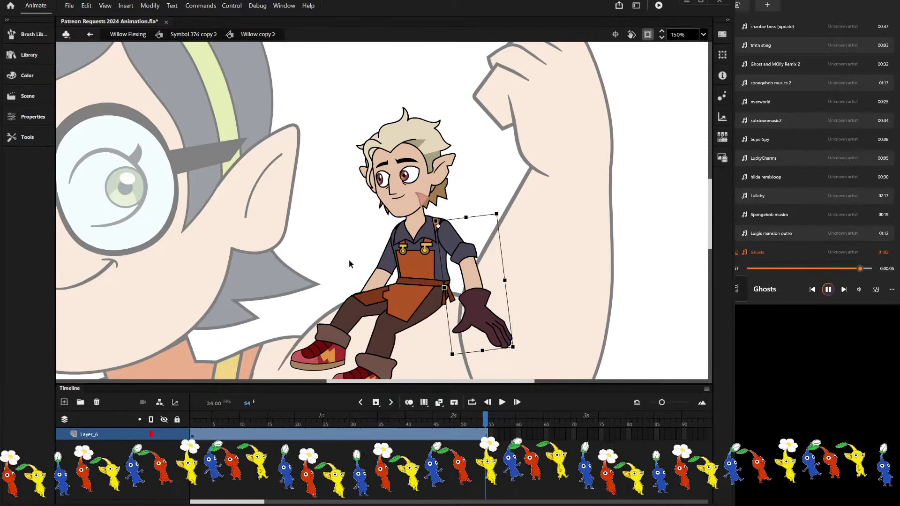
Combine the ungloved arm's sleeve and forearm into one symbol and move its pivot to the shoulder.
left_click_drag(350, 245, 397, 286)
scroll(347, 263, "up", 2)
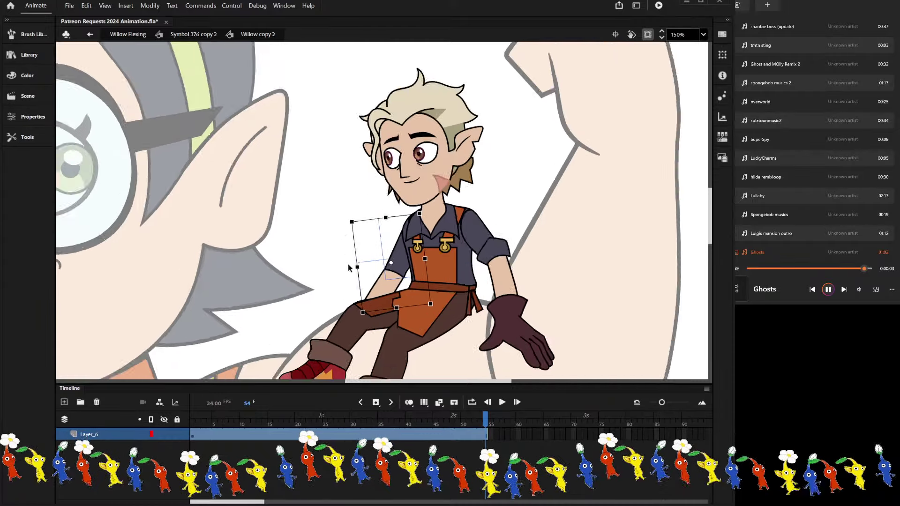
scroll(350, 268, "up", 2)
left_click_drag(360, 317, 393, 287)
left_click_drag(365, 237, 415, 280)
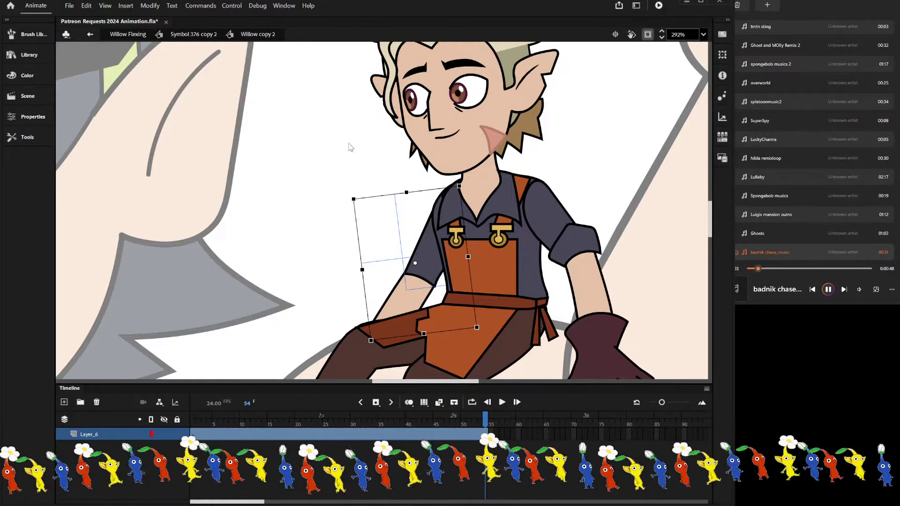
key("ctrl+g")
left_click_drag(411, 262, 452, 187)
key("ctrl+z")
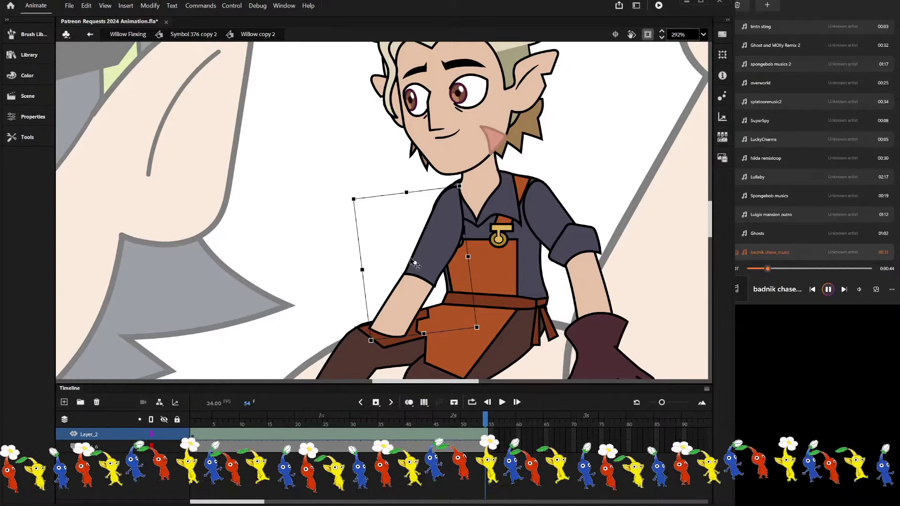
Move the ungloved arm's layer beneath the body layer and distribute the gloved arm to its own layer.
key("ctrl+shift+d")
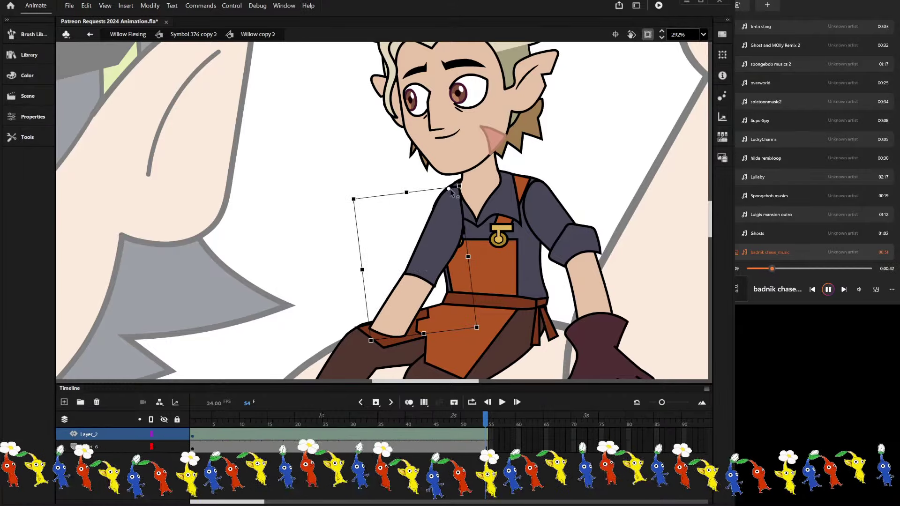
left_click_drag(92, 447, 91, 432)
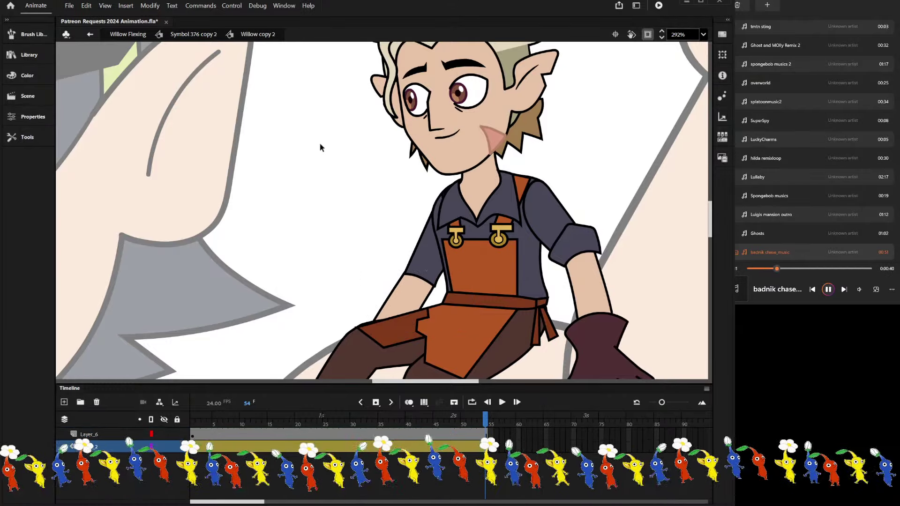
scroll(328, 148, "down", 3)
left_click(495, 206)
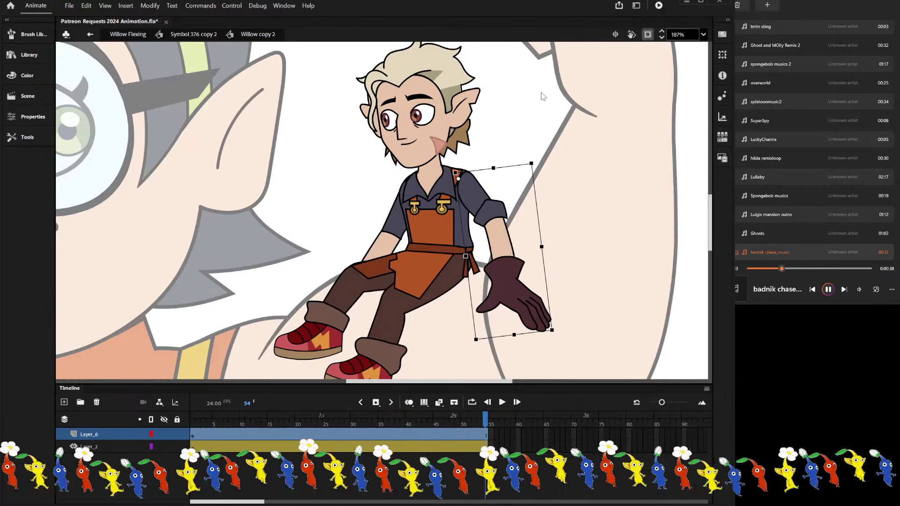
key("ctrl+shift+d")
Copy the glove from the gloved arm's symbol and paste it, mirrored horizontally, into the ungloved arm's symbol.
double_click(509, 282)
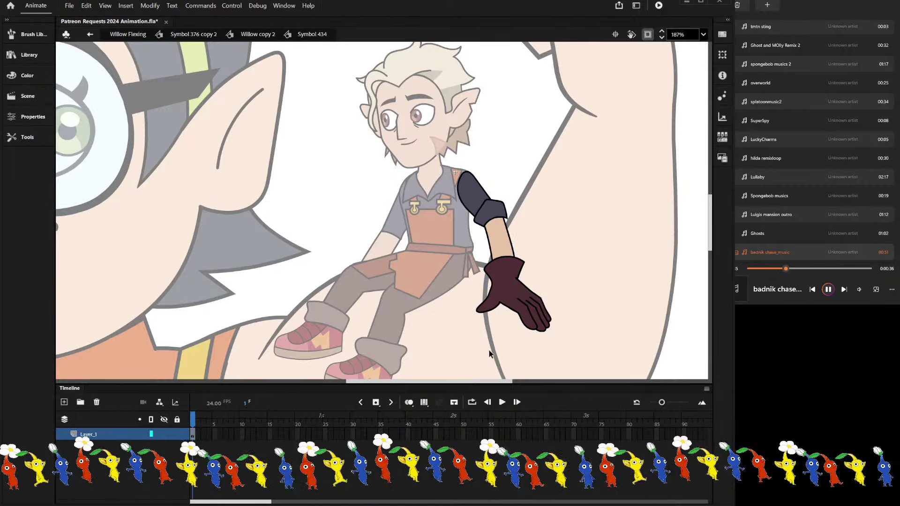
left_click(511, 300)
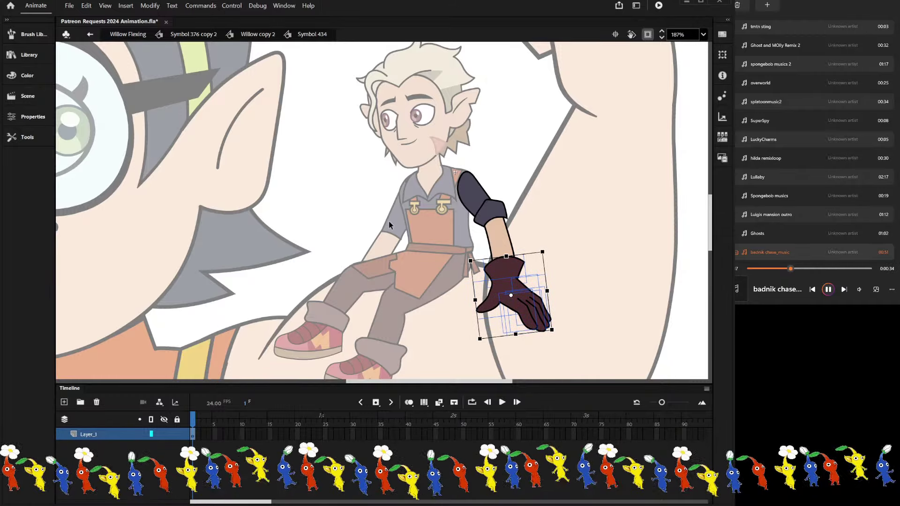
scroll(389, 221, "up", 3)
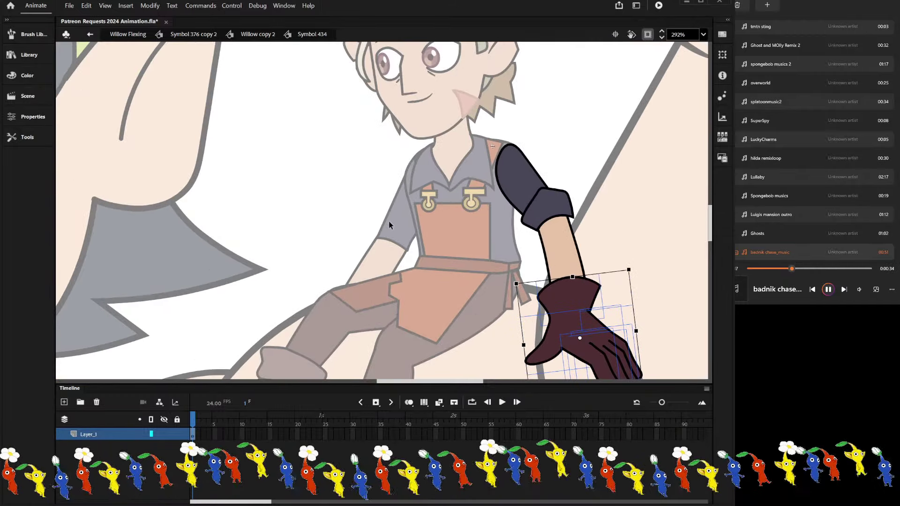
double_click(355, 243)
double_click(368, 265)
left_click(327, 293)
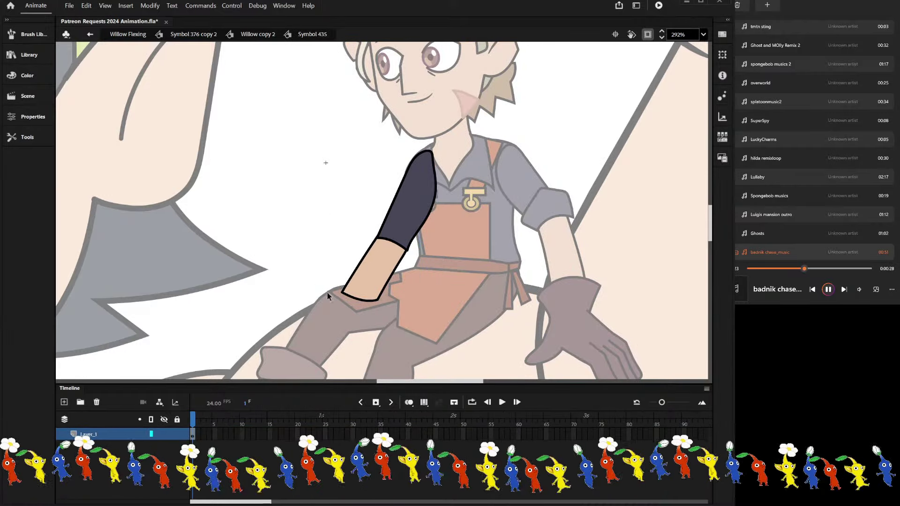
key("ctrl+v")
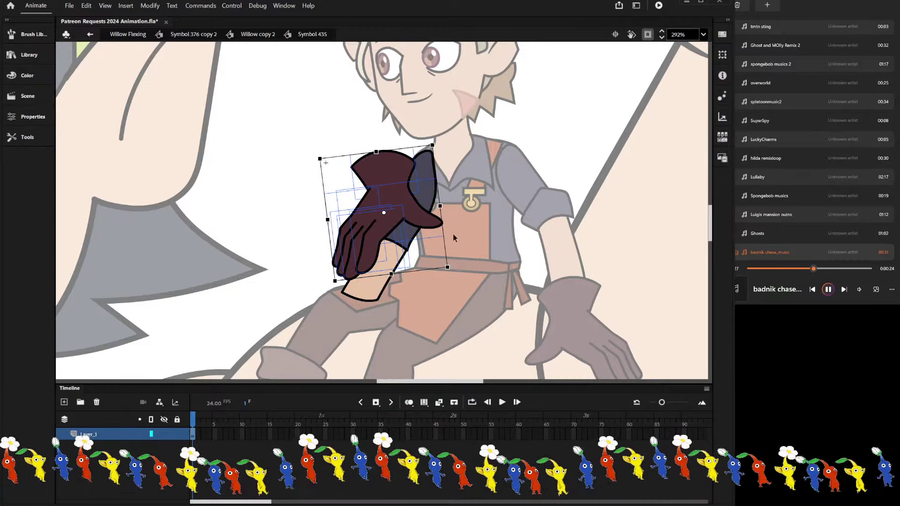
Rotate and place the pasted glove at the end of the forearm, and return to the character's symbol.
left_click_drag(416, 156, 396, 344)
left_click(356, 271)
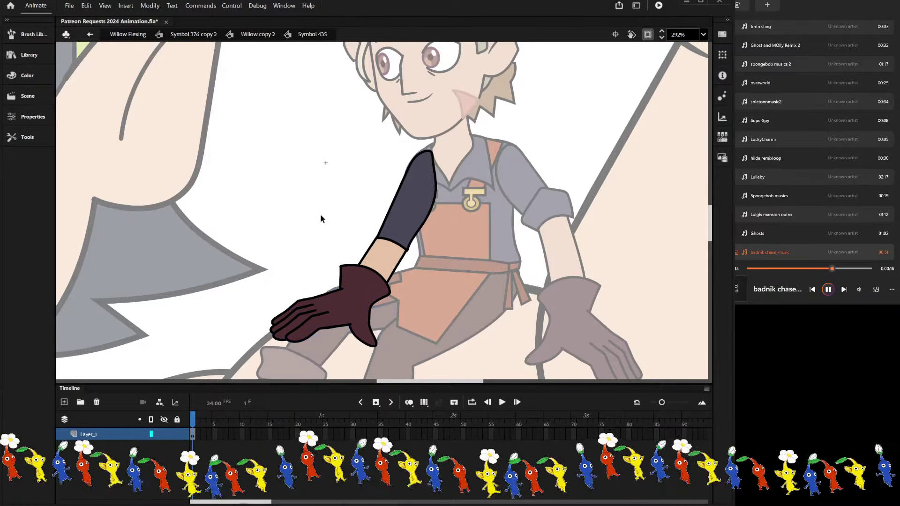
double_click(300, 206)
scroll(306, 202, "down", 3)
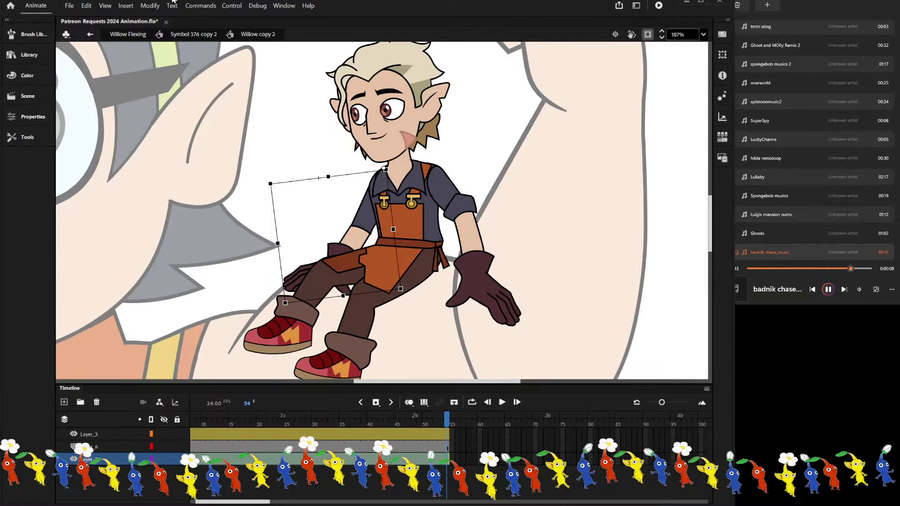
Remove the frames after frame 47 from all three layers of the character's symbol.
left_click(367, 230)
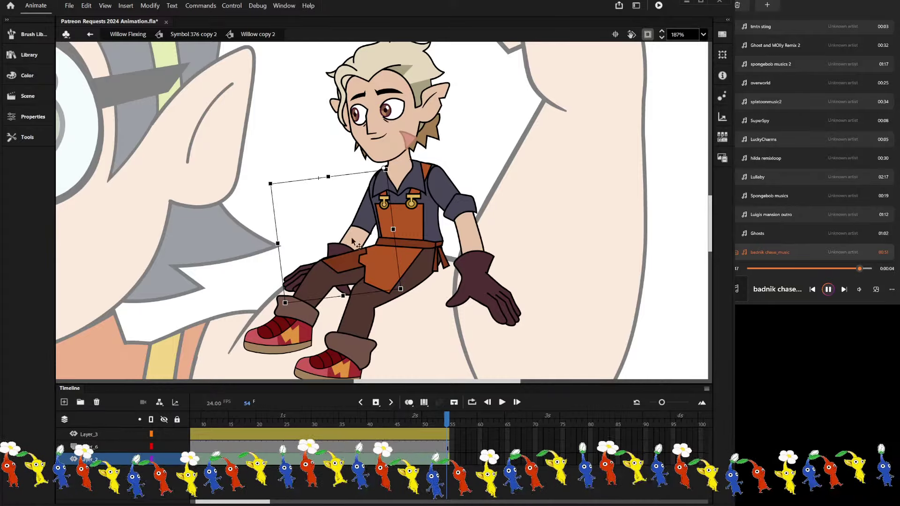
left_click_drag(448, 418, 73, 447)
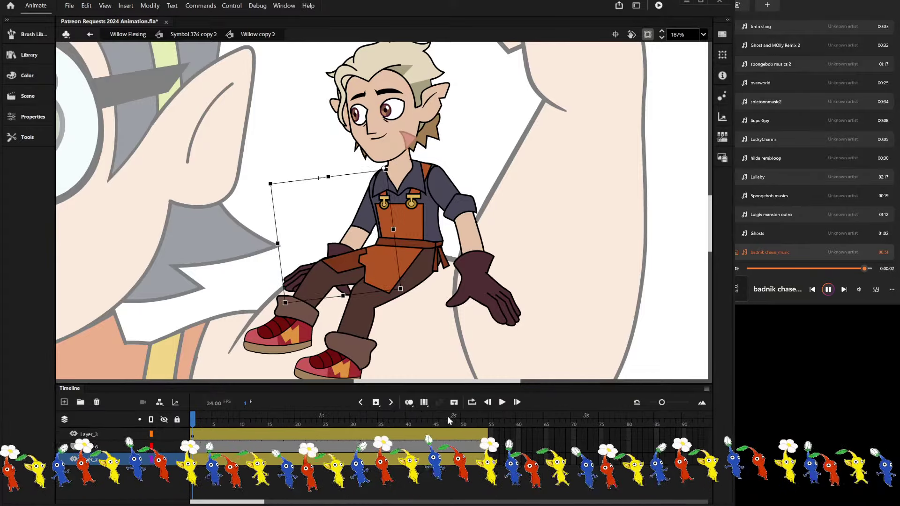
left_click_drag(496, 433, 451, 463)
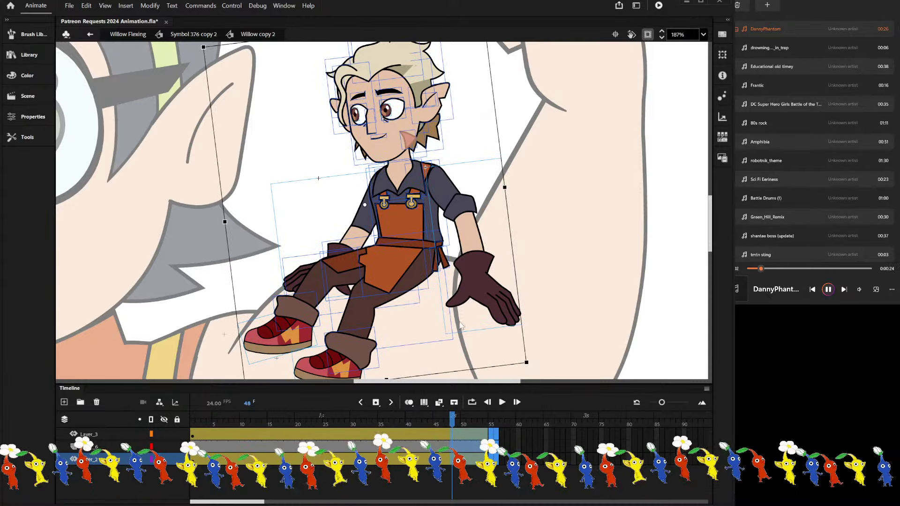
key("comma")
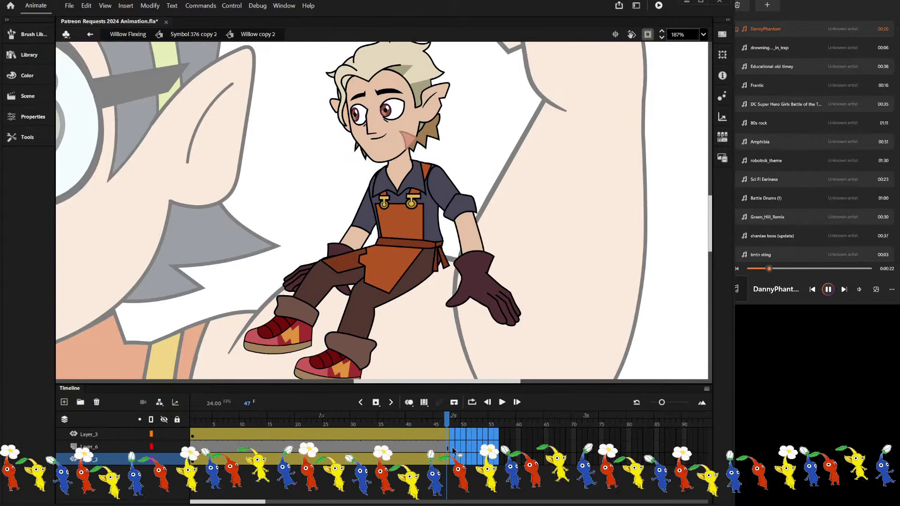
left_click(430, 447)
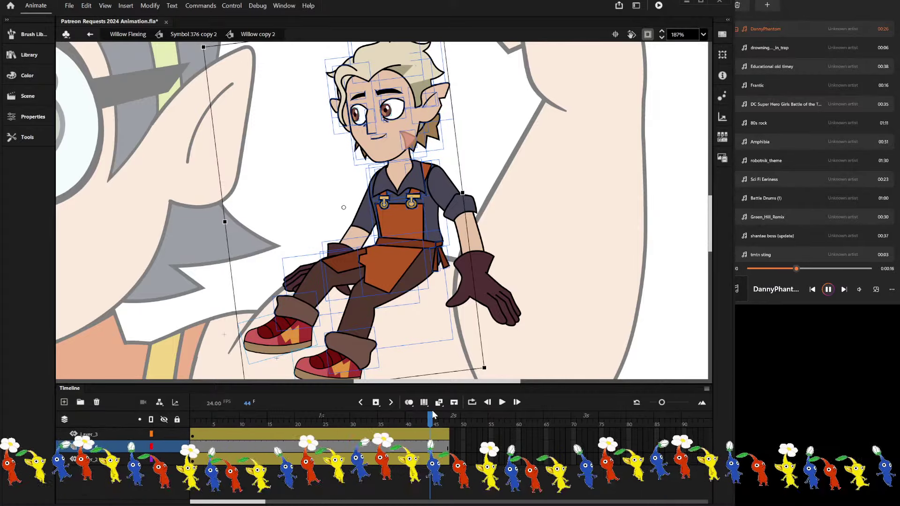
Insert keyframes at frame 47 on both arm layers and move the playhead back near the start.
left_click(446, 435)
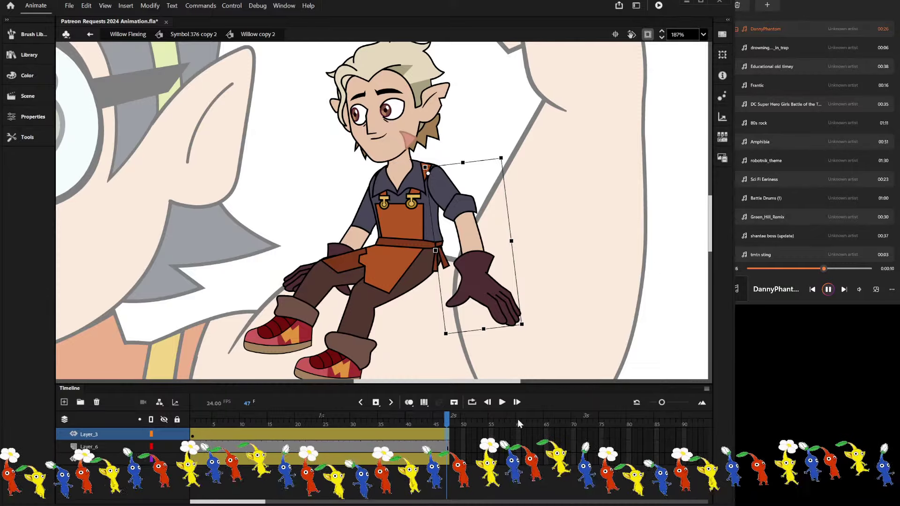
left_click(446, 459)
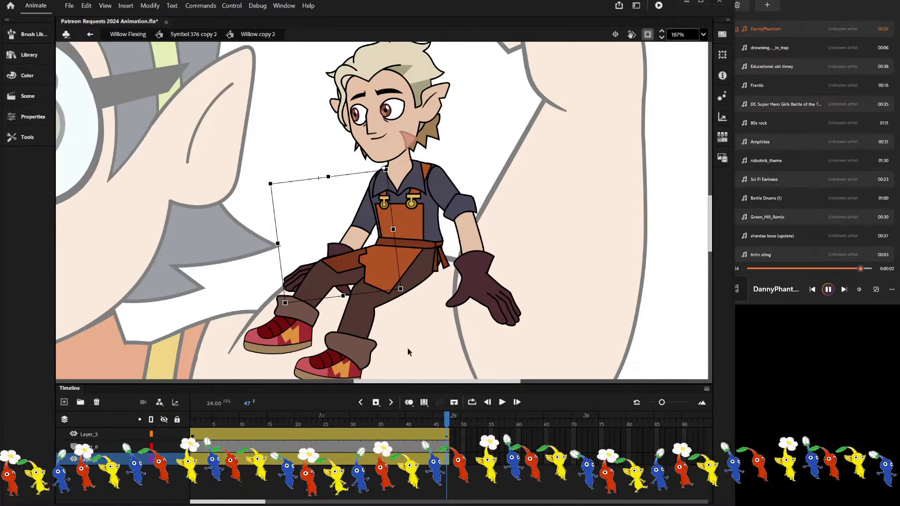
left_click_drag(448, 418, 176, 424)
left_click(203, 459)
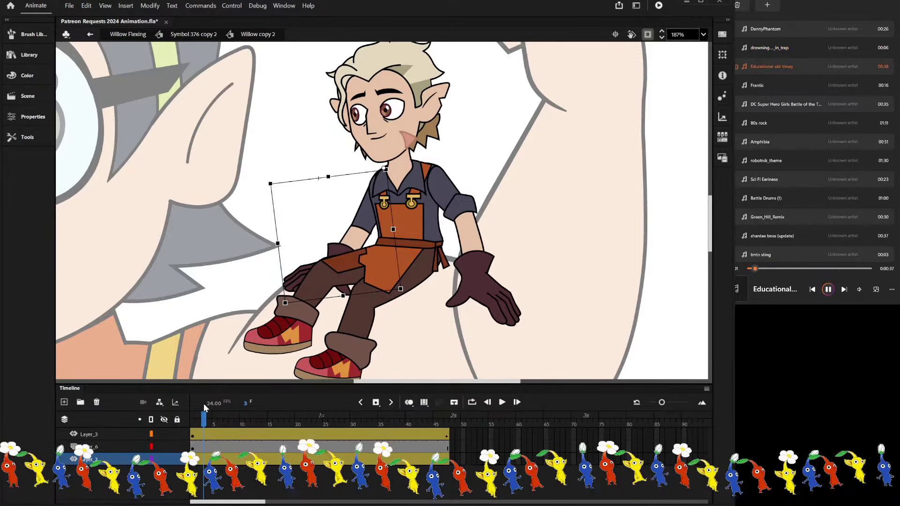
Leave the seated character's symbol and return to the parent symbol, Symbol 376 copy 2.
scroll(530, 140, "down", 4)
scroll(524, 91, "up", 3)
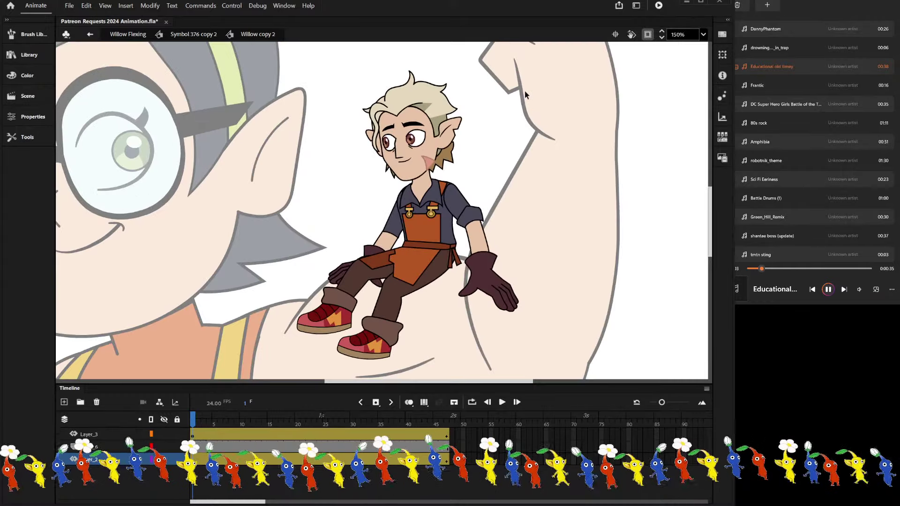
scroll(525, 91, "down", 2)
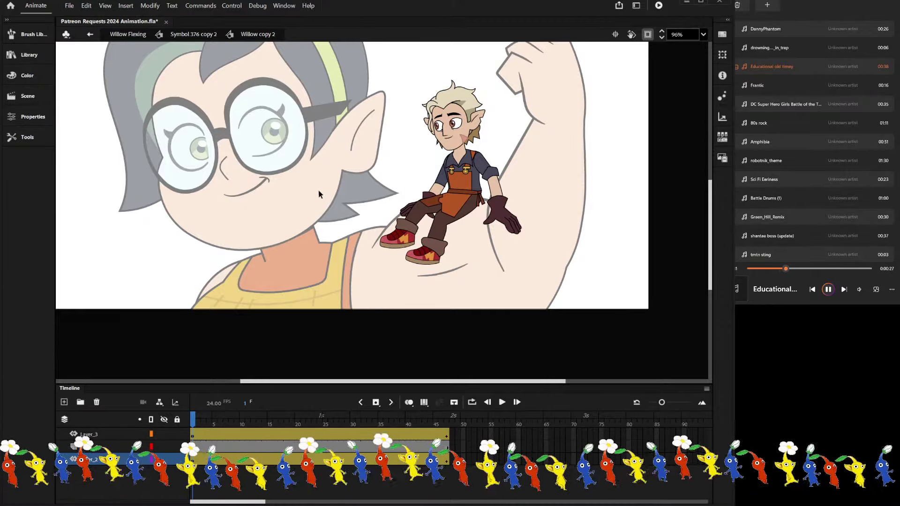
scroll(320, 191, "down", 2)
scroll(370, 162, "up", 2)
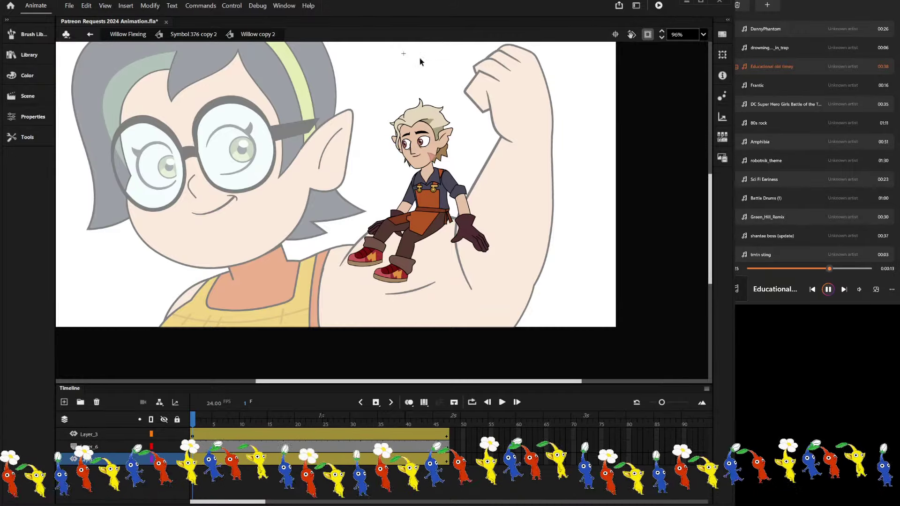
left_click(159, 444)
left_click(387, 58)
double_click(388, 59)
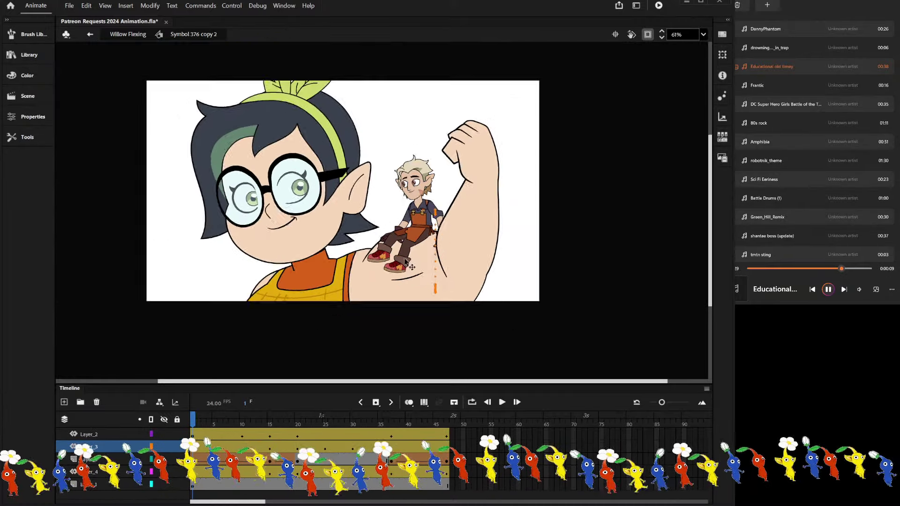
Play back the 47-frame flexing scene to check how the seated character moves with the arm.
scroll(407, 262, "up", 2)
left_click(511, 244)
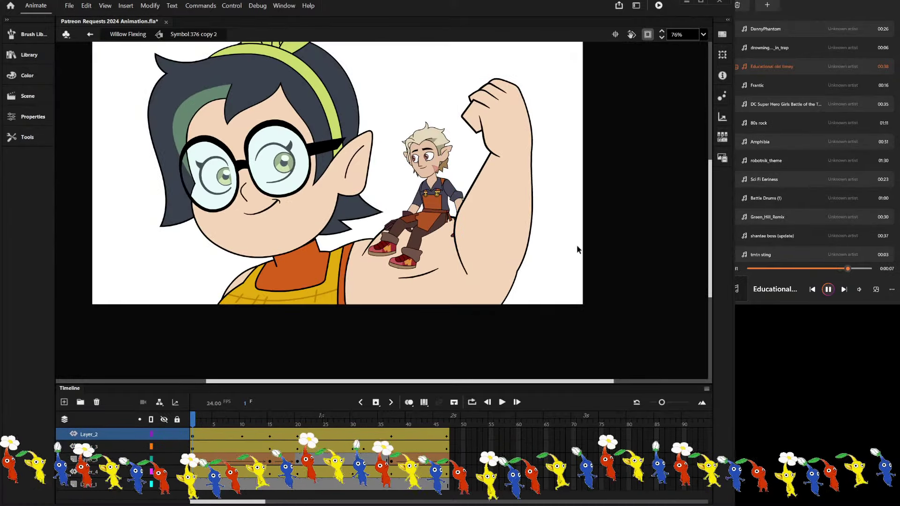
left_click_drag(255, 420, 192, 425)
scroll(434, 209, "down", 2)
scroll(391, 77, "up", 2)
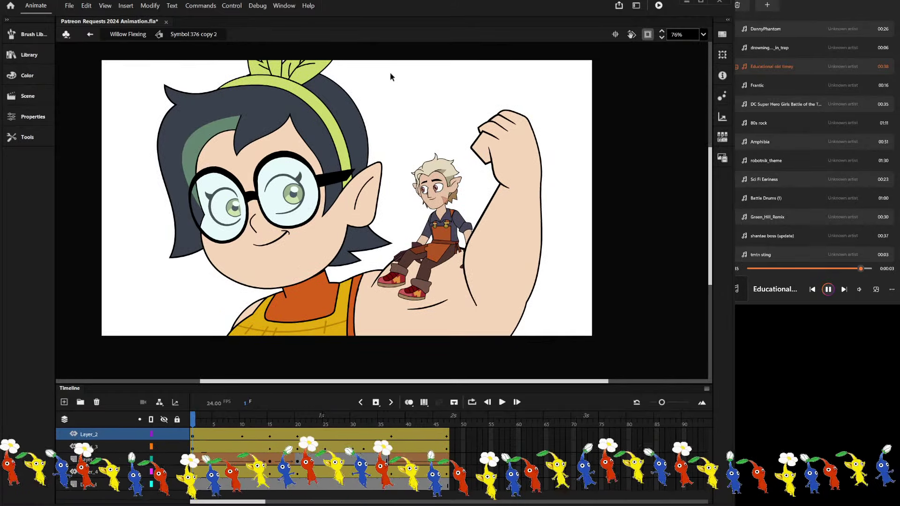
key("Return")
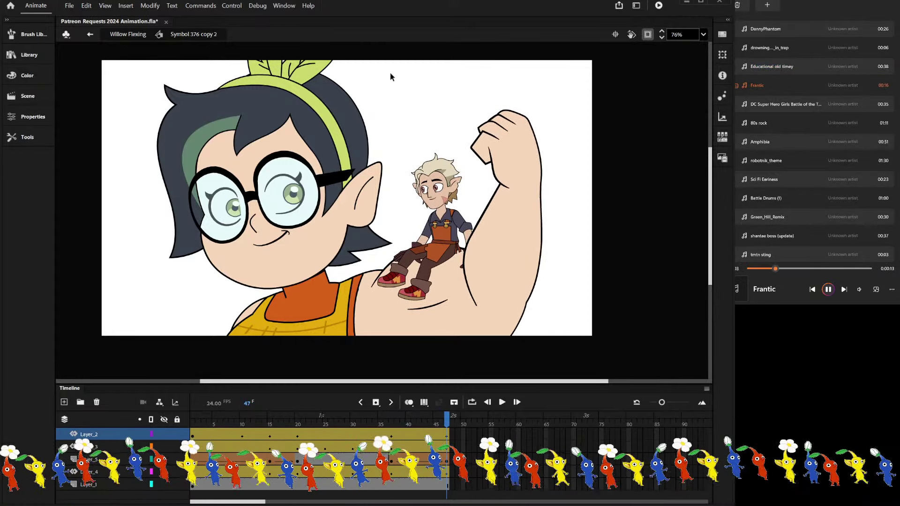
key("Return")
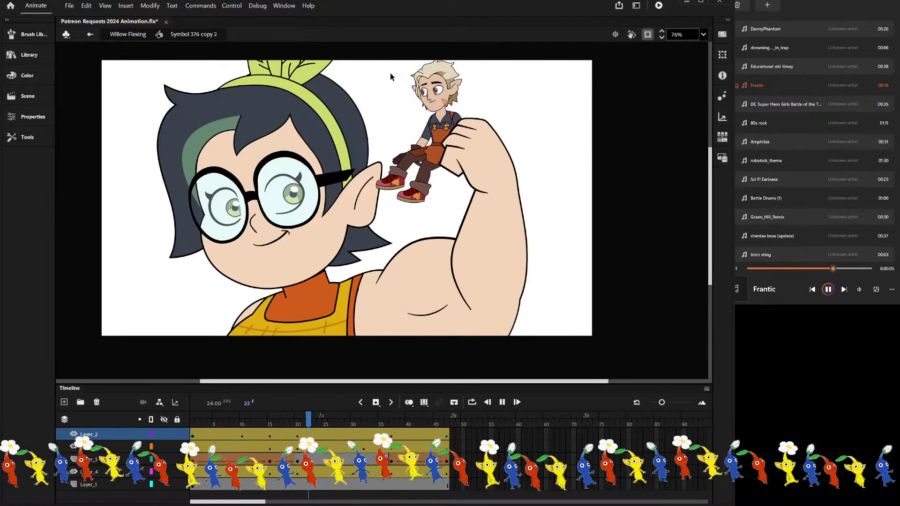
key("Return")
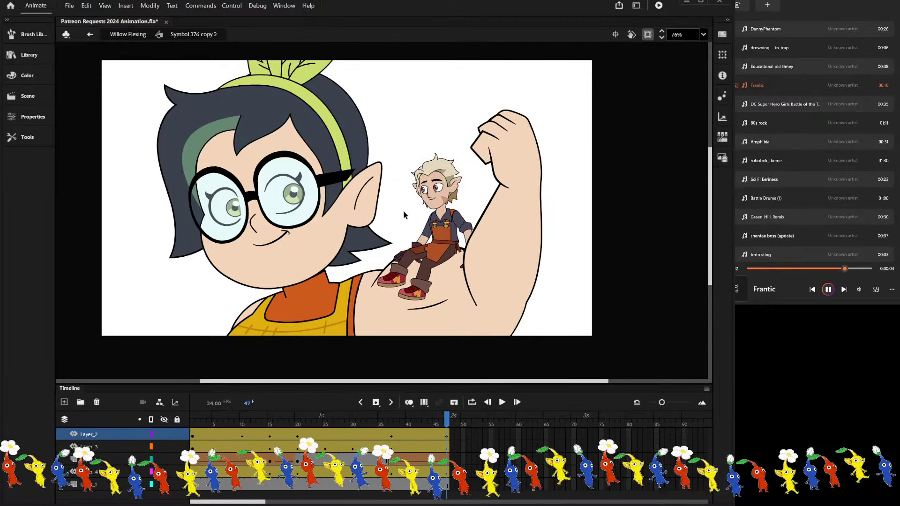
Open the seated character's symbol at frame 1 and separate the apron's waist belt onto its own layer.
left_click(441, 255)
double_click(441, 255)
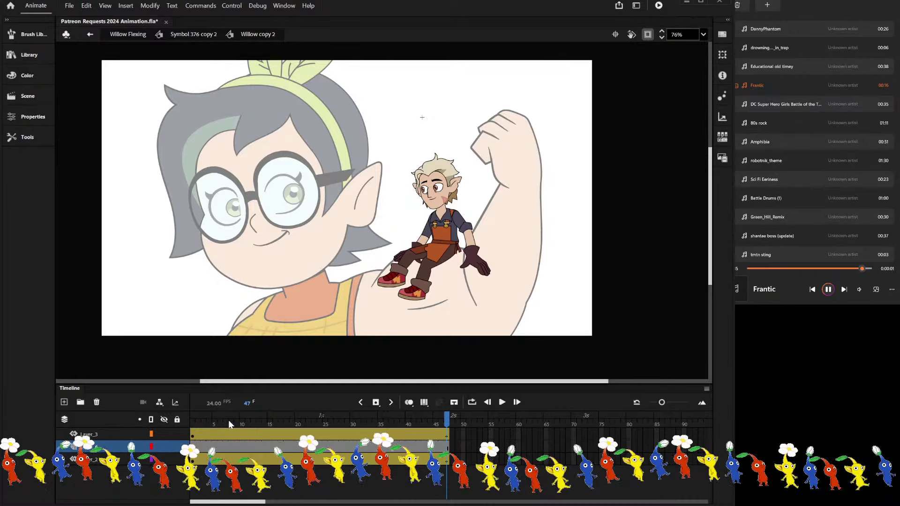
scroll(407, 271, "up", 5)
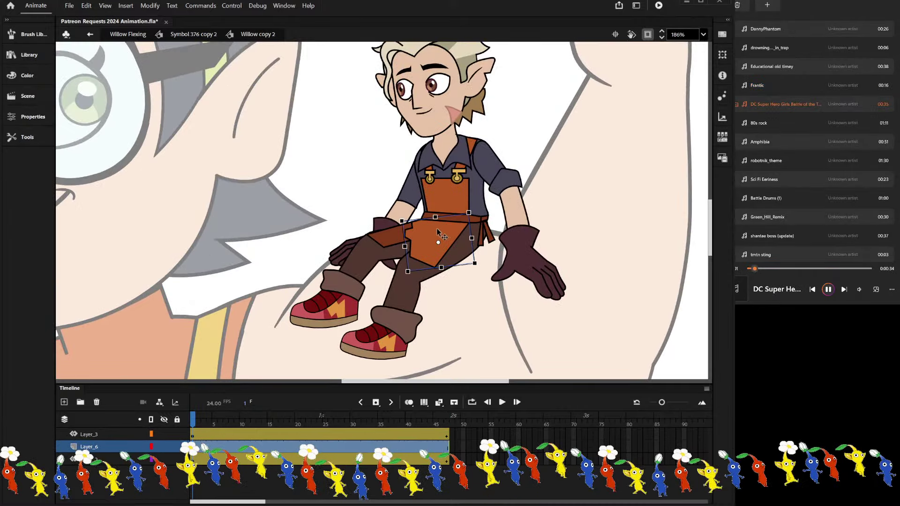
scroll(422, 237, "up", 4)
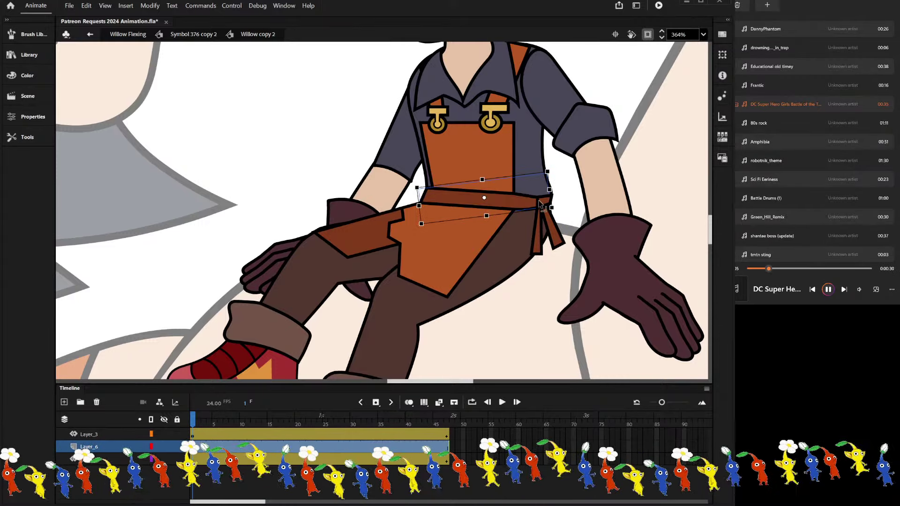
scroll(543, 201, "up", 3)
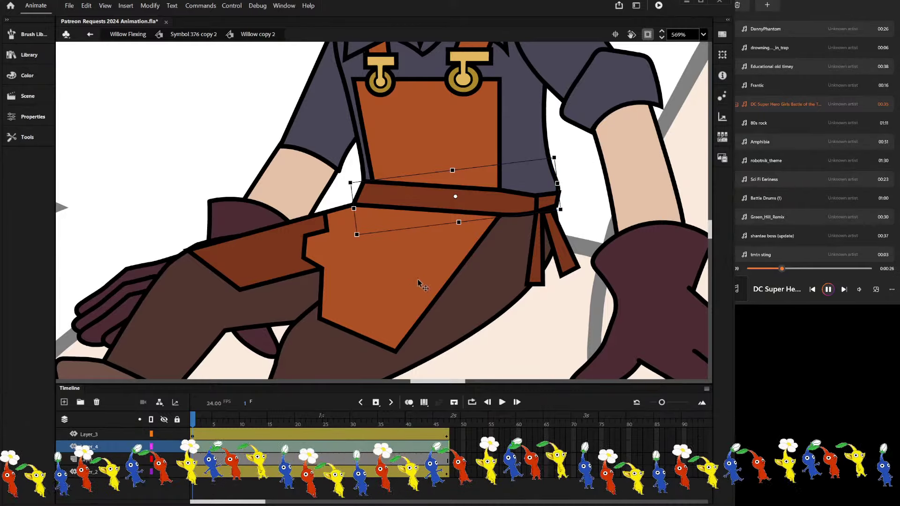
scroll(383, 222, "down", 2)
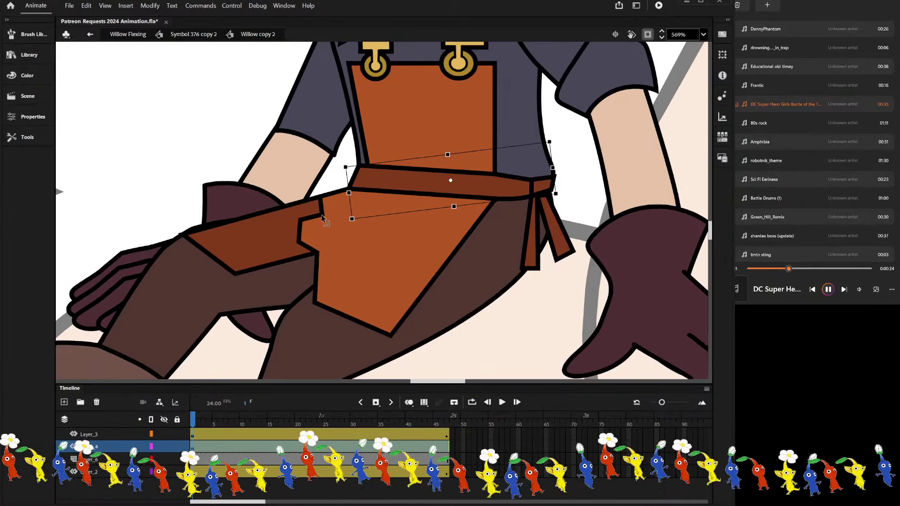
Combine the lower apron pieces into one symbol, move its pivot to the hip near the belt knot, and give it its own layer.
left_click(279, 218)
left_click_drag(325, 229, 328, 232)
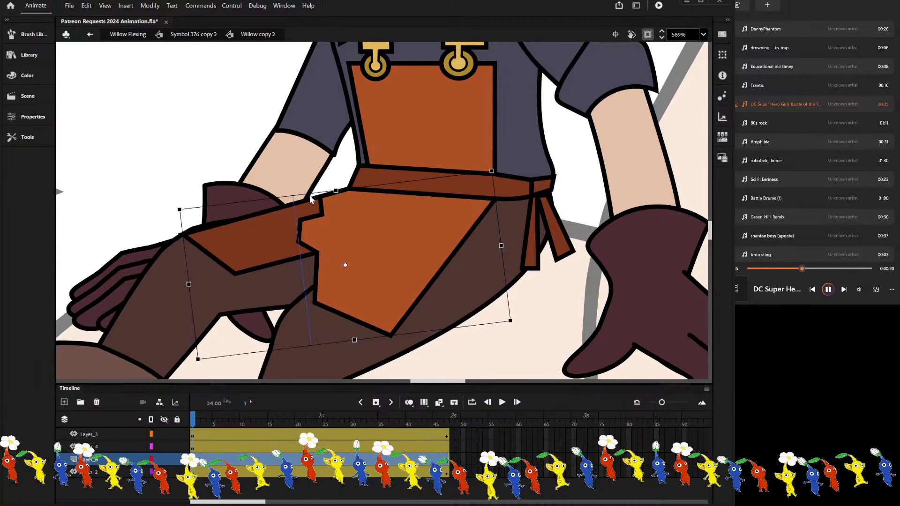
key("ctrl+shift+d")
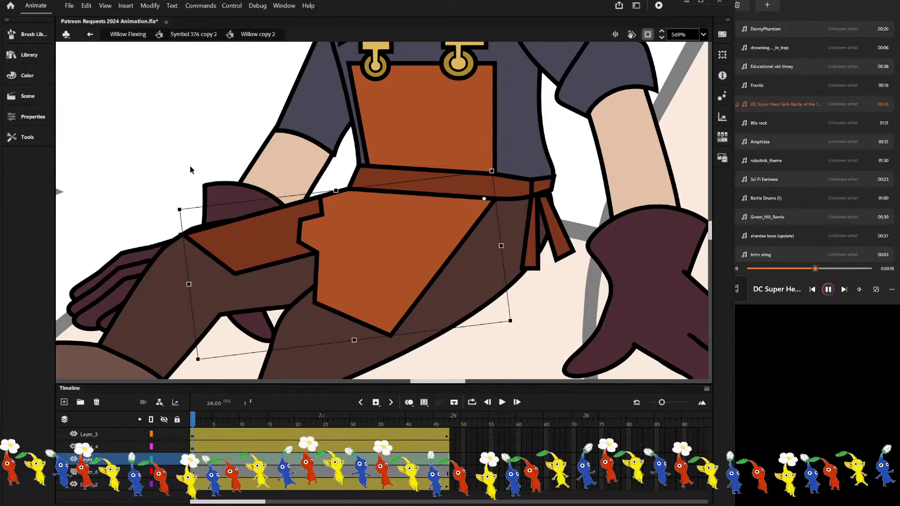
Combine the far leg with its trouser cuff and shoe into one symbol on its own layer.
scroll(237, 134, "down", 6)
scroll(215, 80, "up", 2)
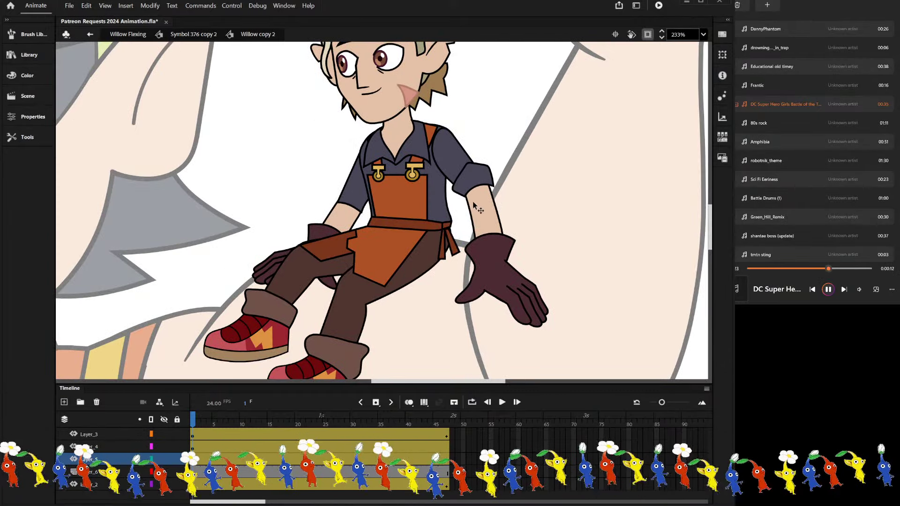
scroll(475, 207, "down", 2)
scroll(288, 278, "up", 2)
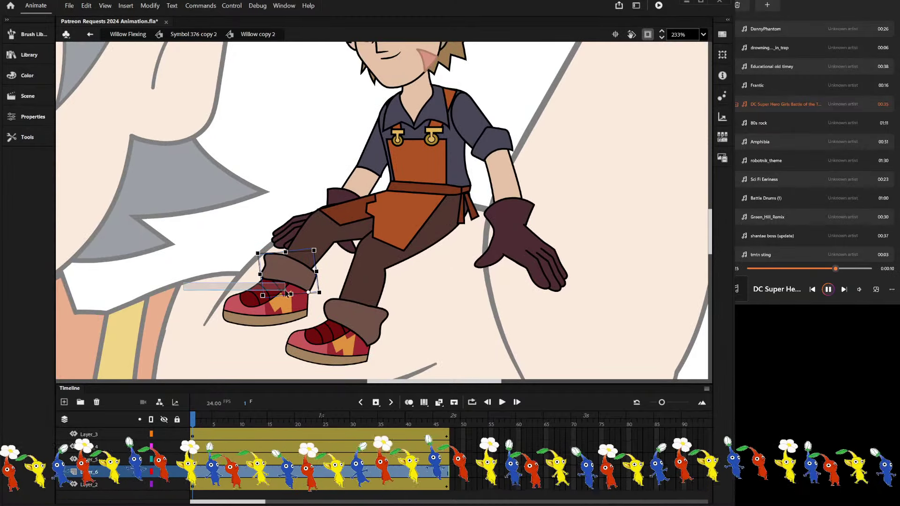
left_click_drag(287, 293, 214, 305)
scroll(322, 257, "up", 3)
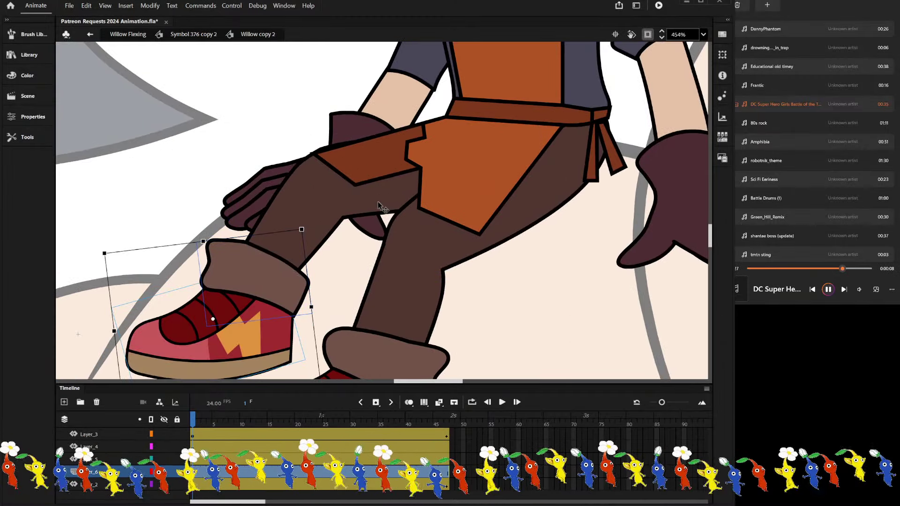
left_click(379, 200)
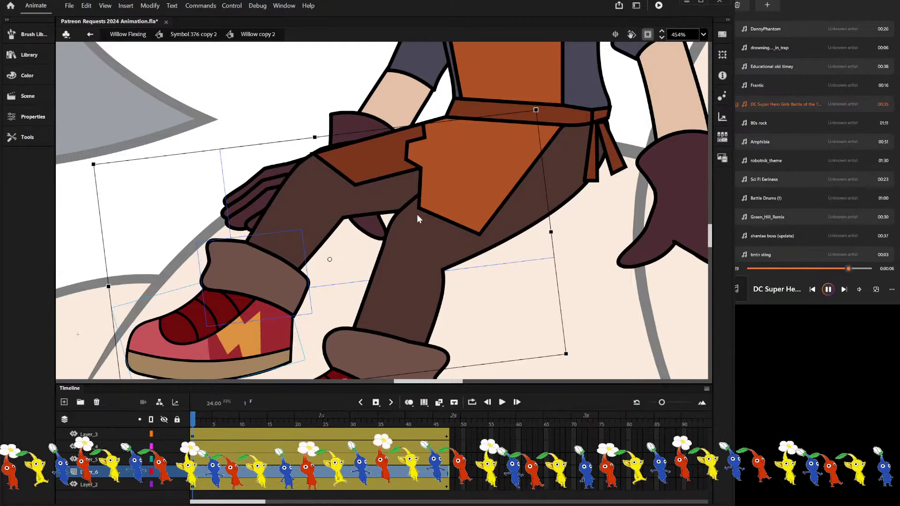
scroll(421, 305, "down", 3)
scroll(361, 187, "up", 3)
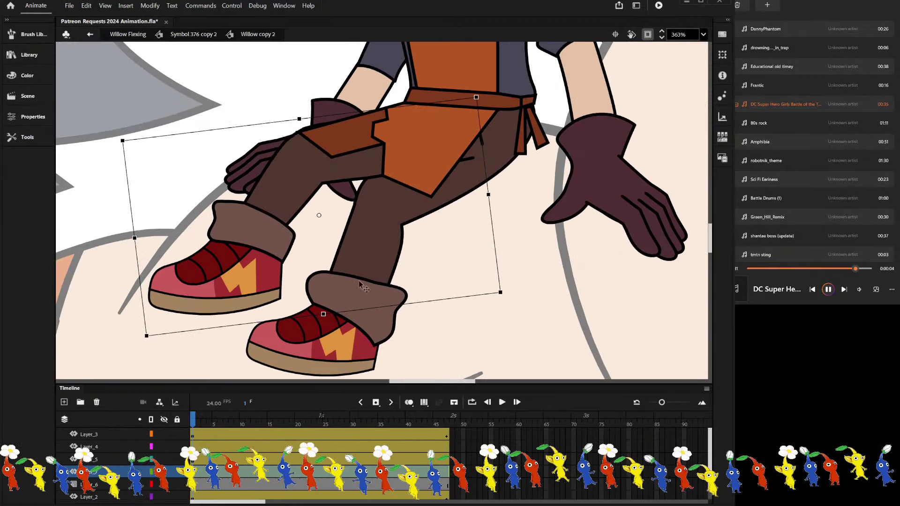
Combine the near leg, cuff and shoe into a symbol on its own layer, and place both leg layers beneath the body layer.
left_click(397, 234)
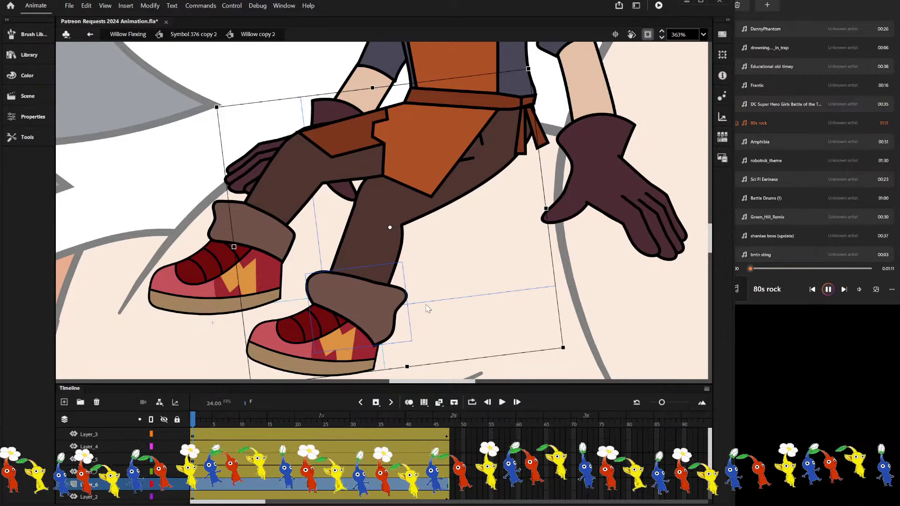
key("ctrl+shift+d")
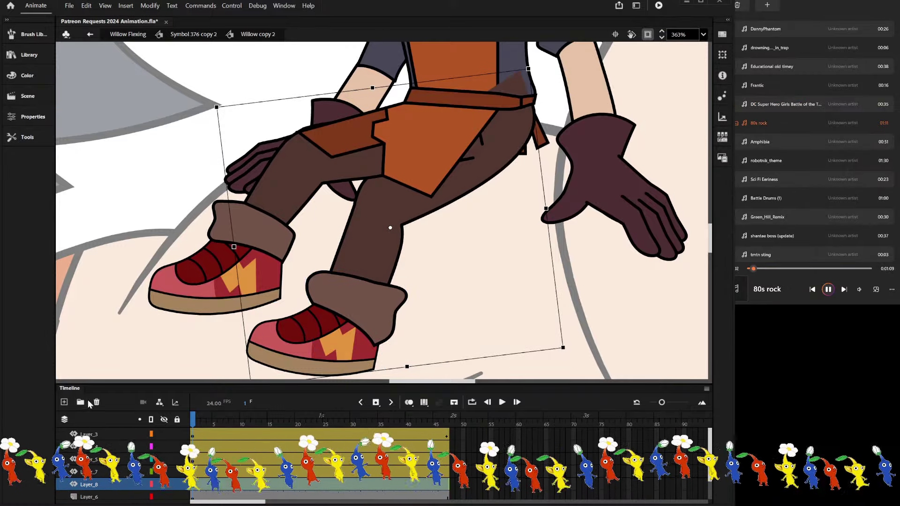
left_click(167, 291)
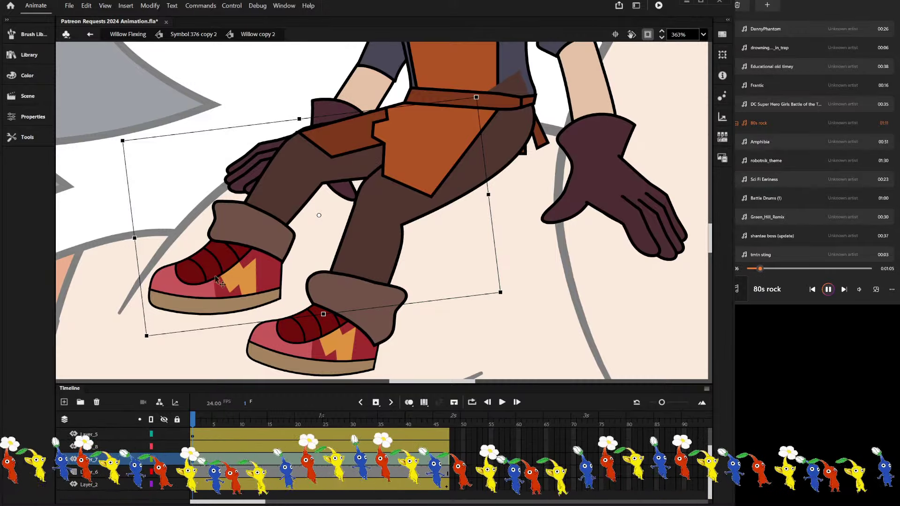
left_click(551, 127)
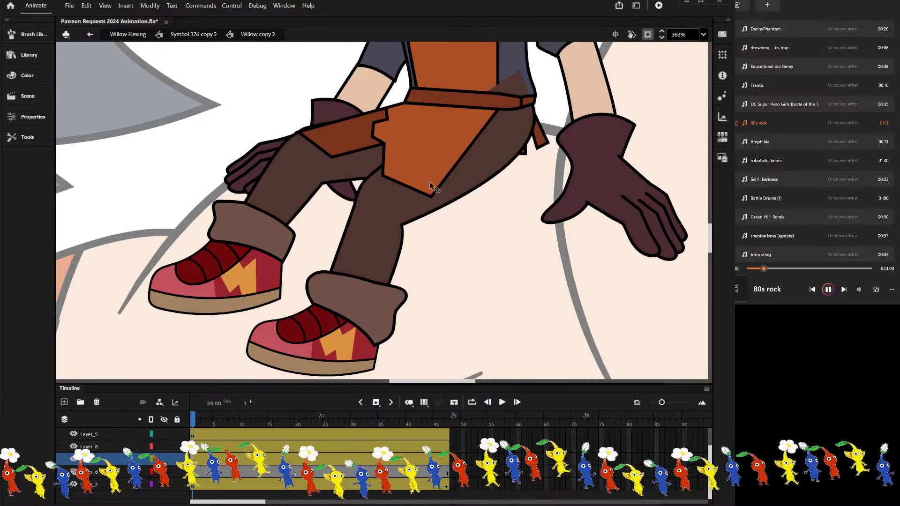
left_click(331, 256)
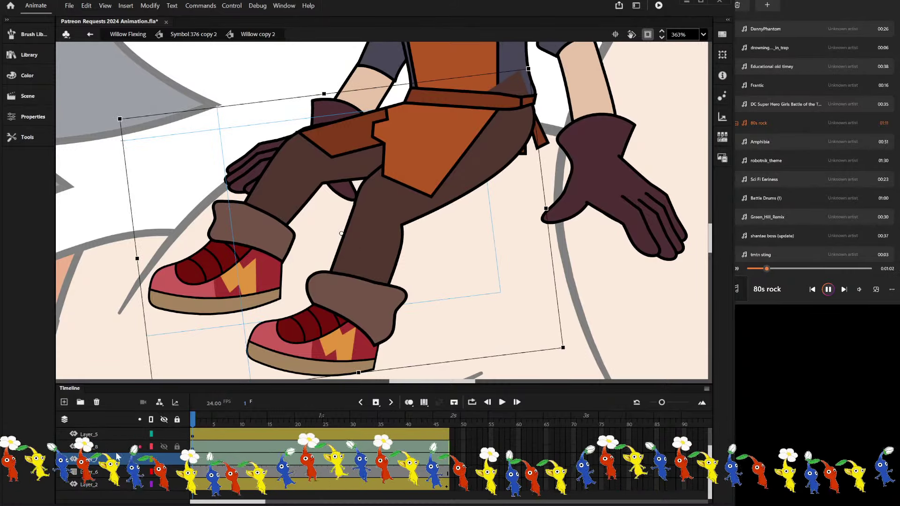
left_click(89, 446, "shift")
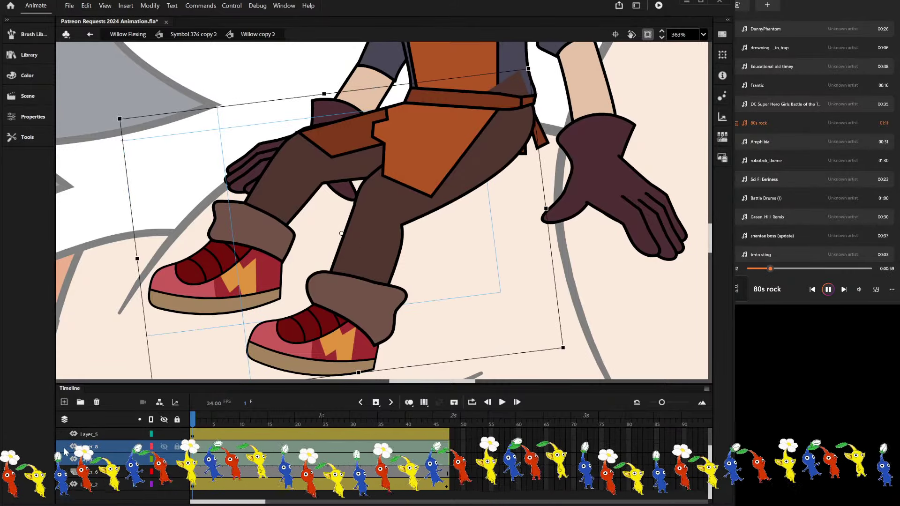
left_click(524, 252)
scroll(260, 221, "down", 3)
scroll(304, 179, "up", 2)
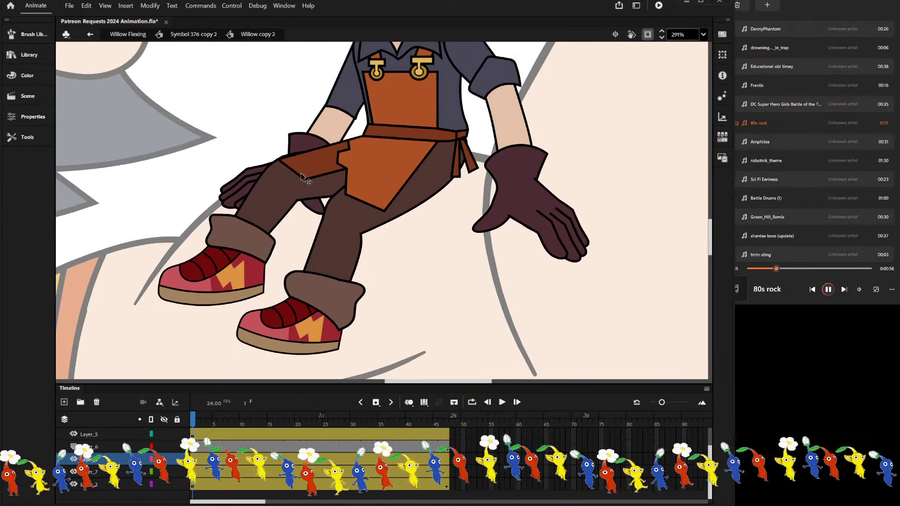
Move the pivot points of the near and far leg symbols to their hip joints.
left_click(319, 270)
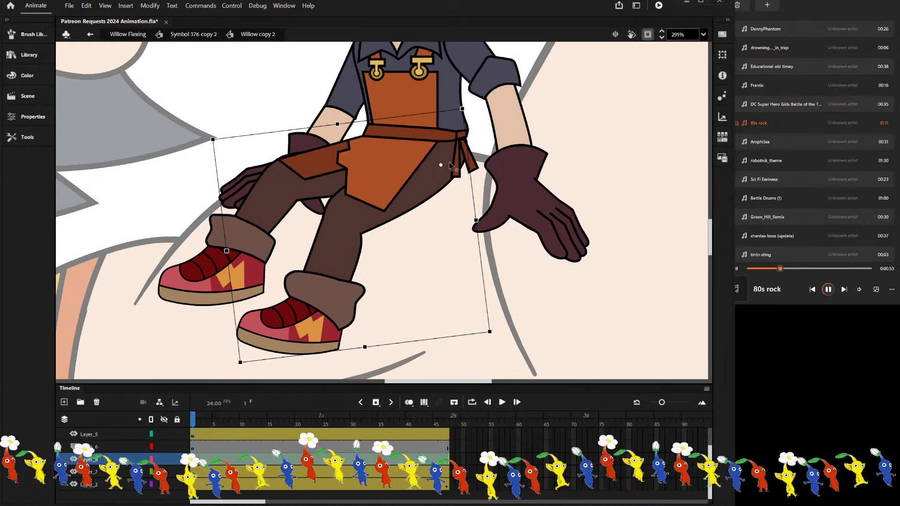
left_click(254, 205)
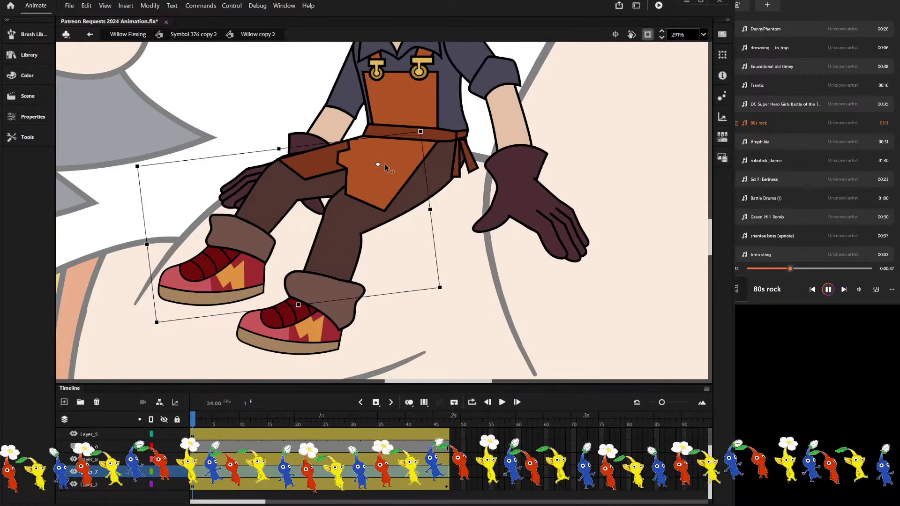
left_click(224, 238)
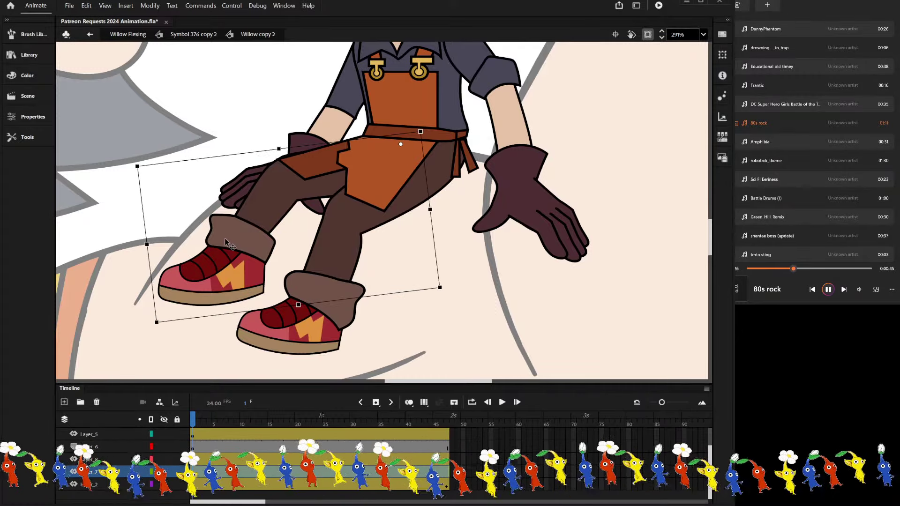
scroll(223, 223, "down", 2)
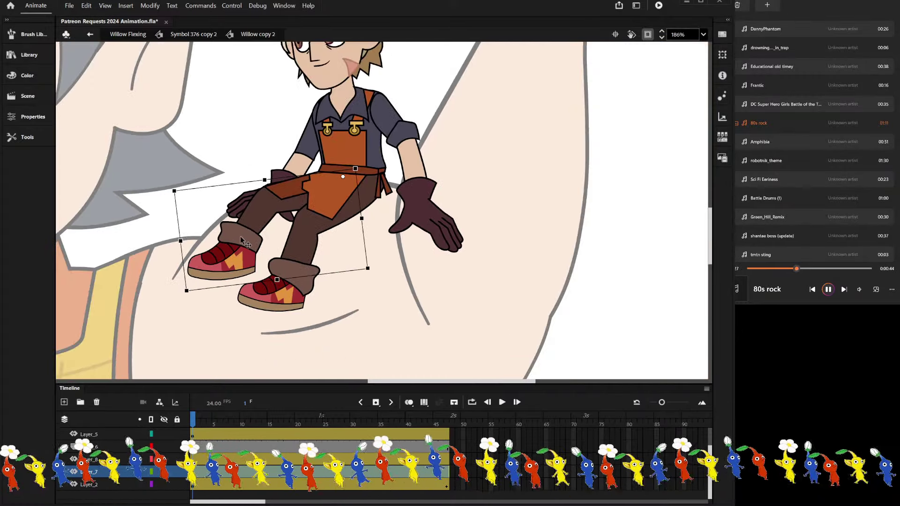
scroll(240, 213, "up", 2)
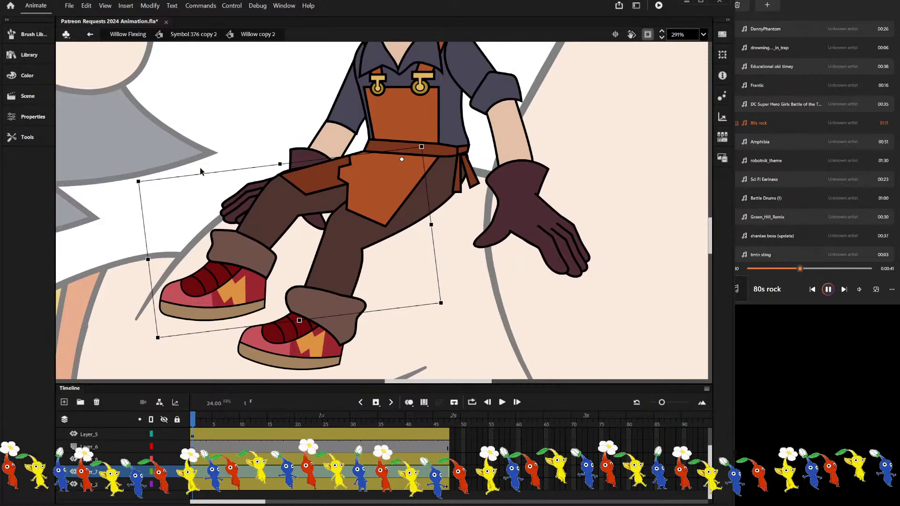
Scrub through the character's symbol, return to Symbol 376 copy 2 and inspect the pose at frame 15.
left_click(302, 423)
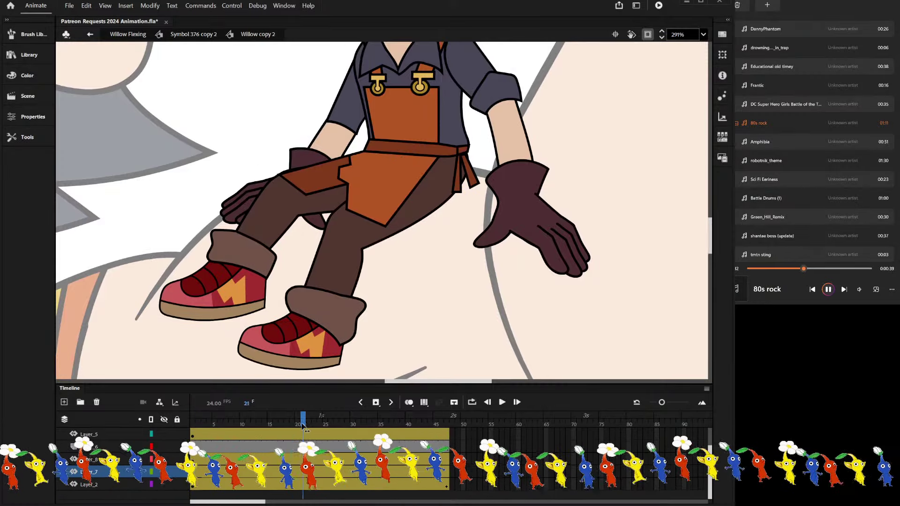
left_click_drag(261, 425, 192, 438)
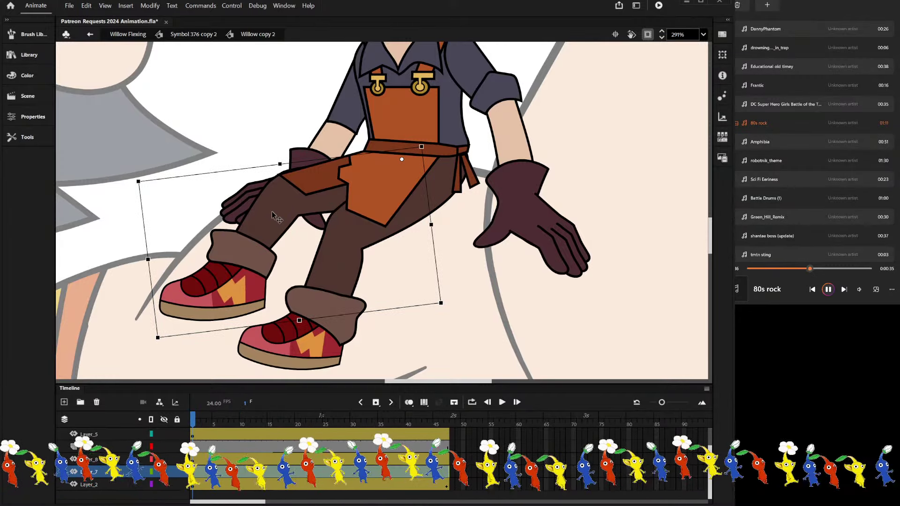
double_click(274, 161)
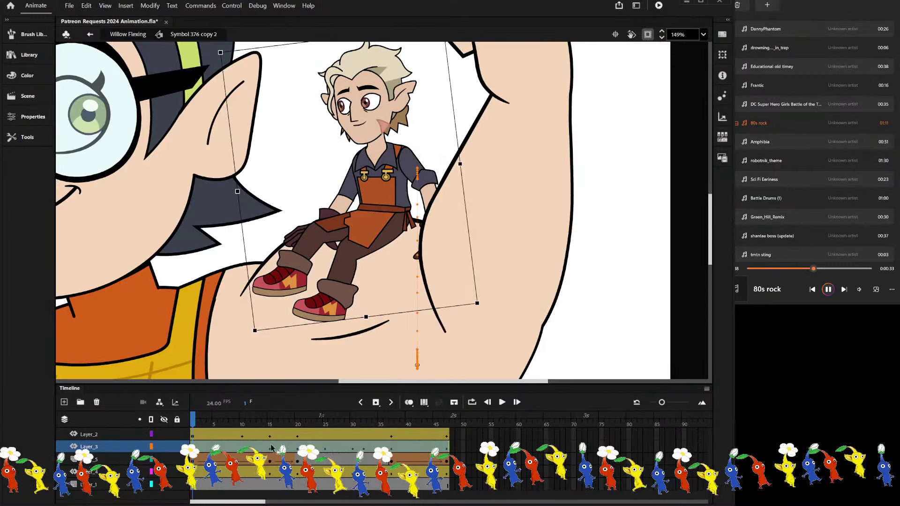
left_click_drag(193, 424, 270, 445)
Reopen the seated character's symbol and combine the remaining head and torso pieces on the body layer into one symbol at frame 1.
left_click(345, 273)
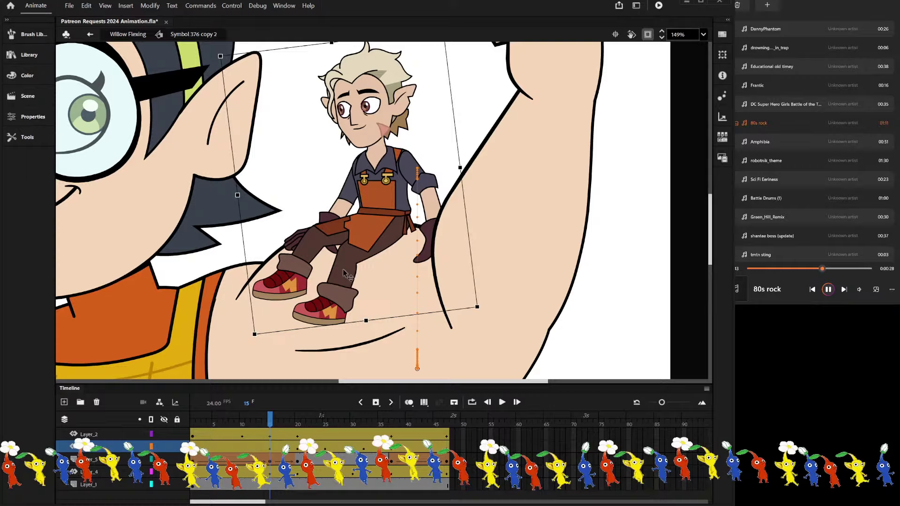
double_click(325, 237)
left_click(194, 448)
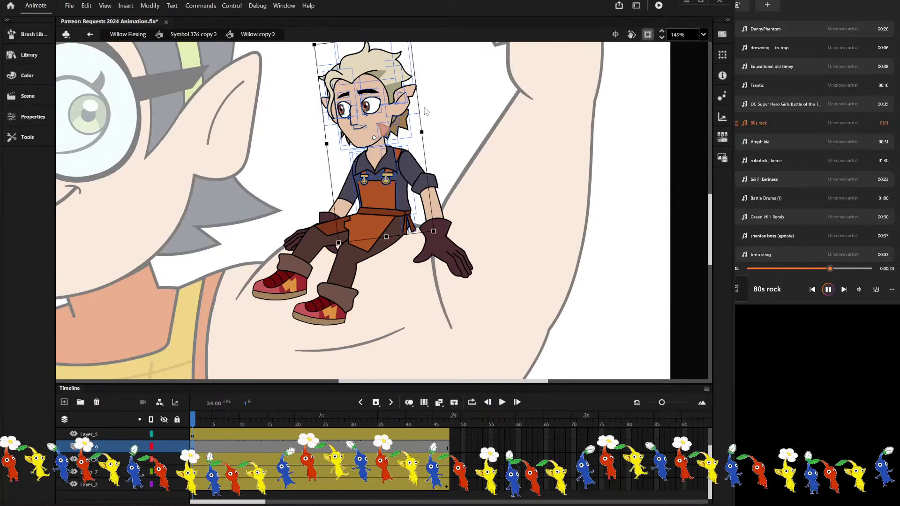
left_click(410, 302)
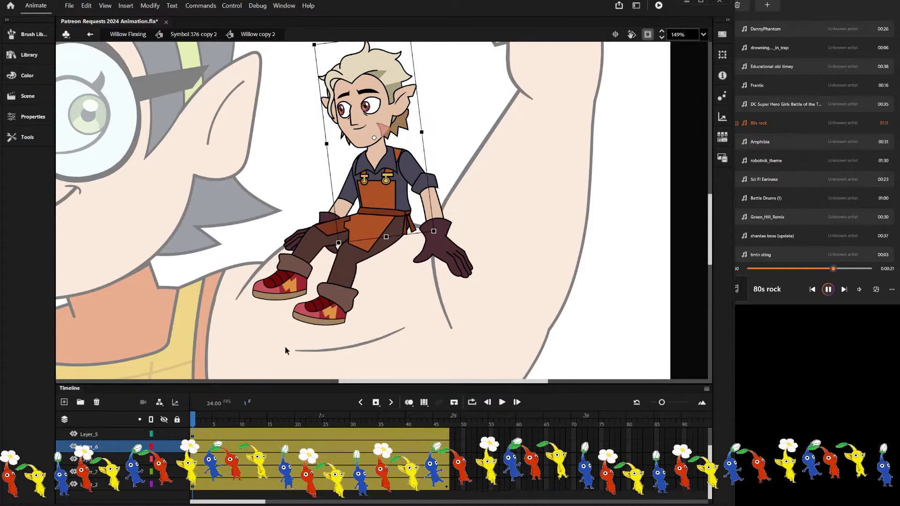
Play back Symbol 376 copy 2, reopen the seated character's symbol, and add keyframes to all of its layers at frame 15.
double_click(188, 307)
key("Return")
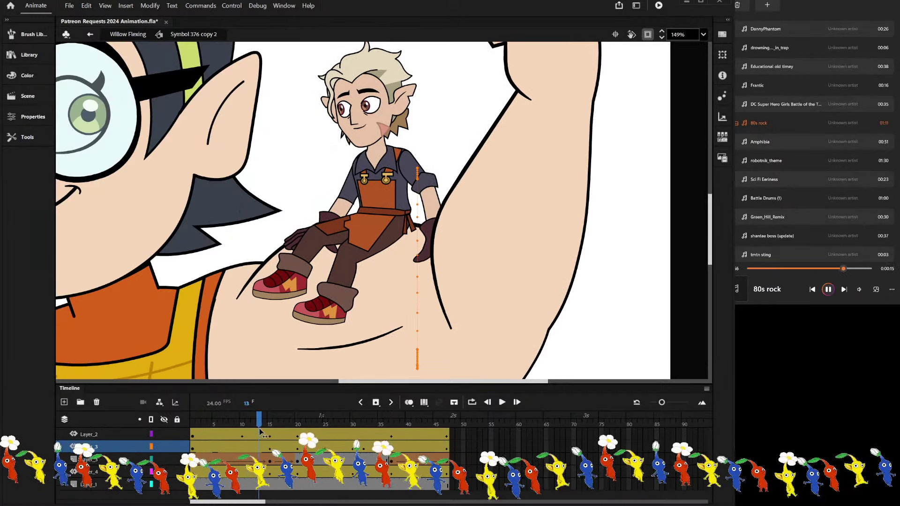
key("Return")
double_click(376, 231)
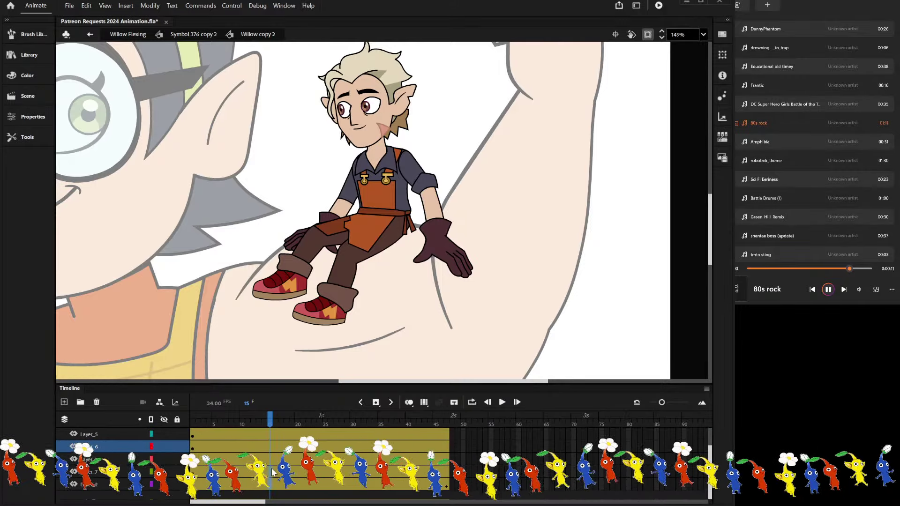
key("ctrl+a")
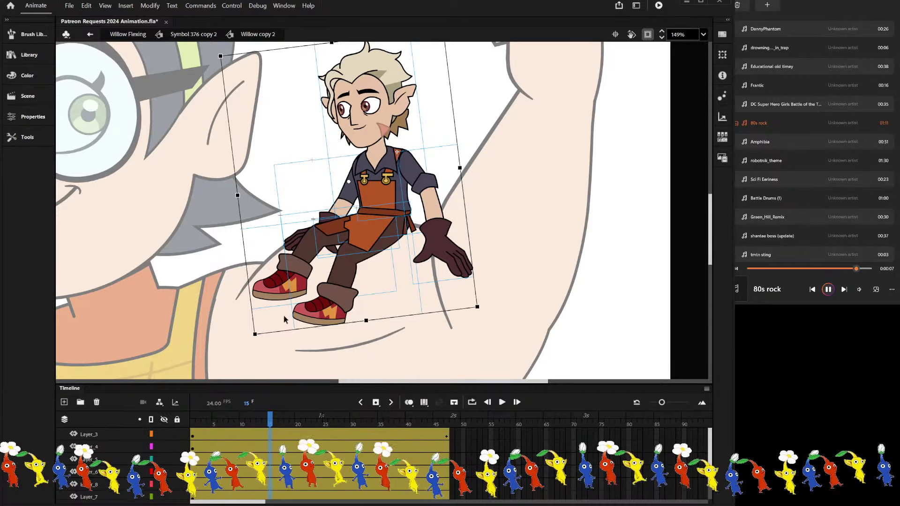
left_click(196, 229)
double_click(226, 303)
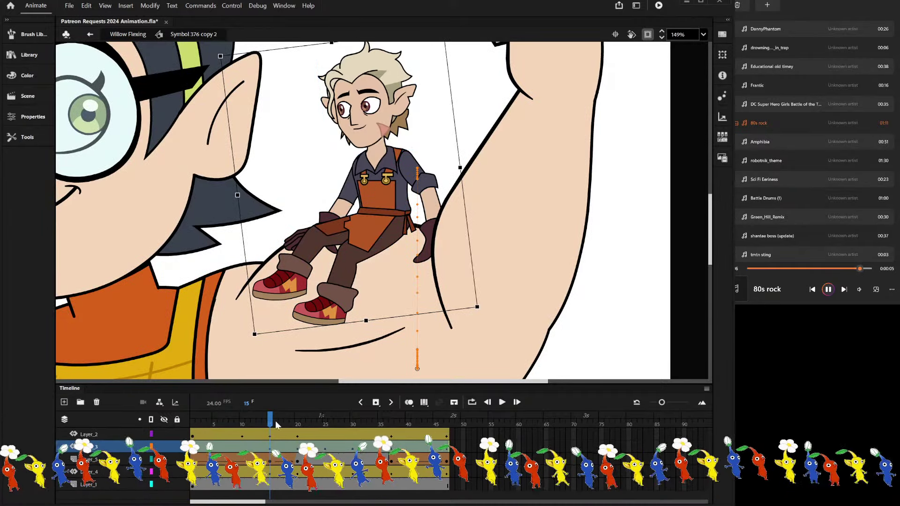
At frame 20, move the body symbol's pivot to the waist inside the character's symbol and rotate the body backward.
left_click(298, 419)
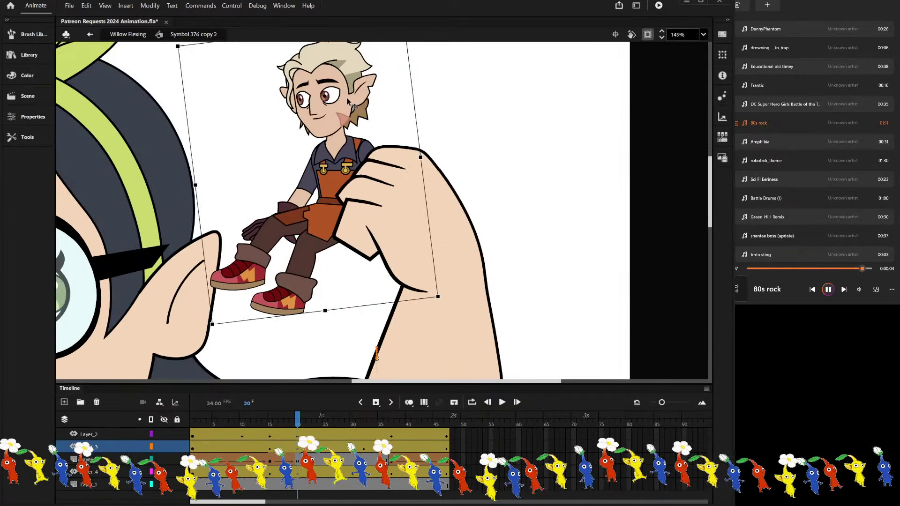
double_click(347, 98)
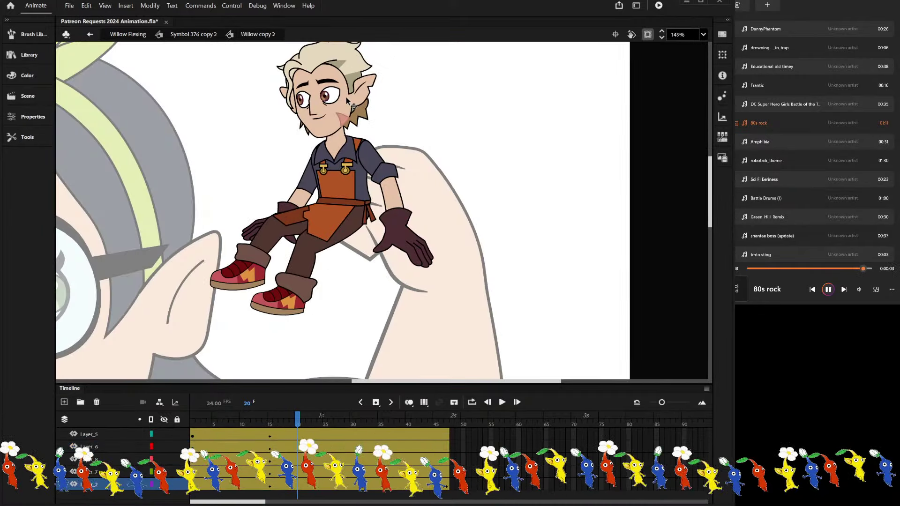
left_click_drag(336, 132, 330, 209)
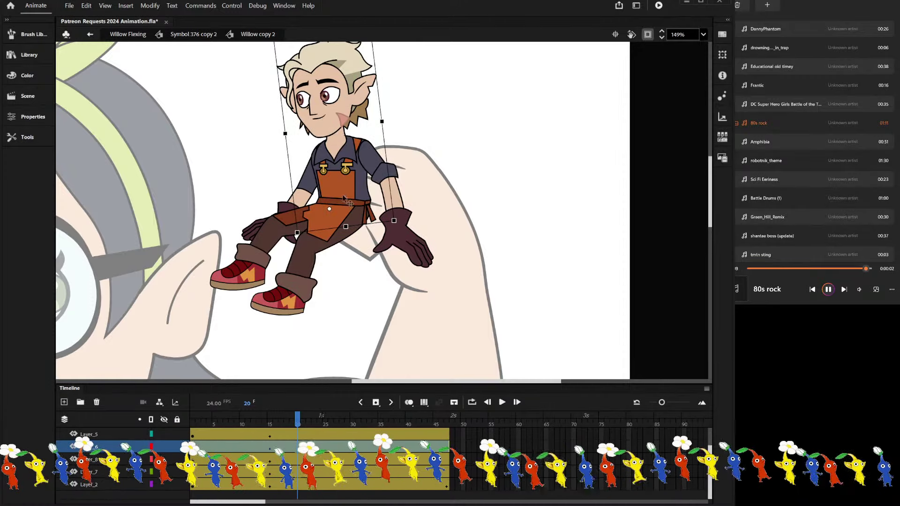
scroll(357, 82, "up", 2)
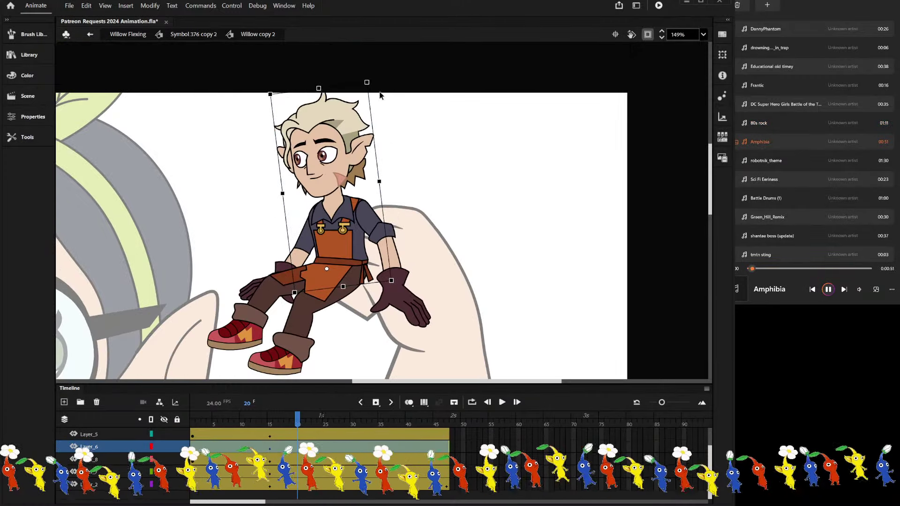
left_click_drag(381, 83, 389, 84)
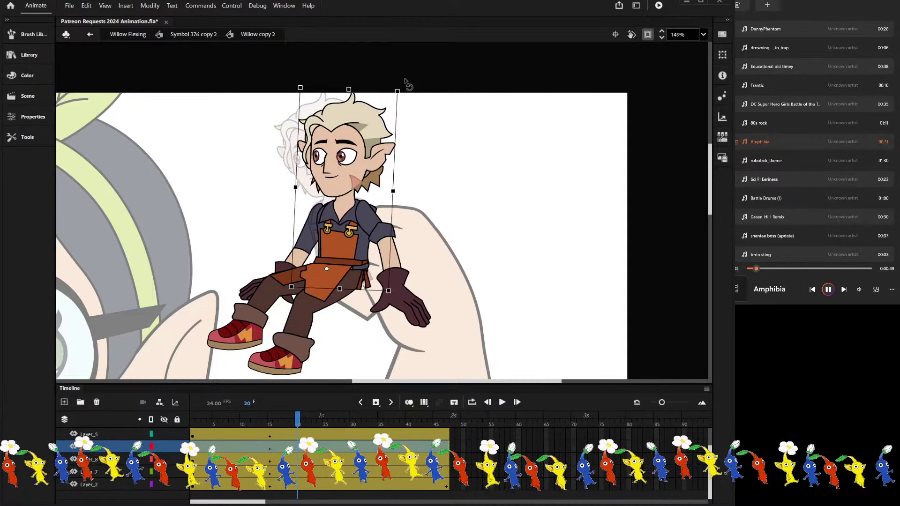
Shift the near arm on Layer_3 to match the leaned-back shoulder at frame 20 and rotate it around the shoulder.
scroll(359, 248, "up", 5)
scroll(356, 245, "down", 4)
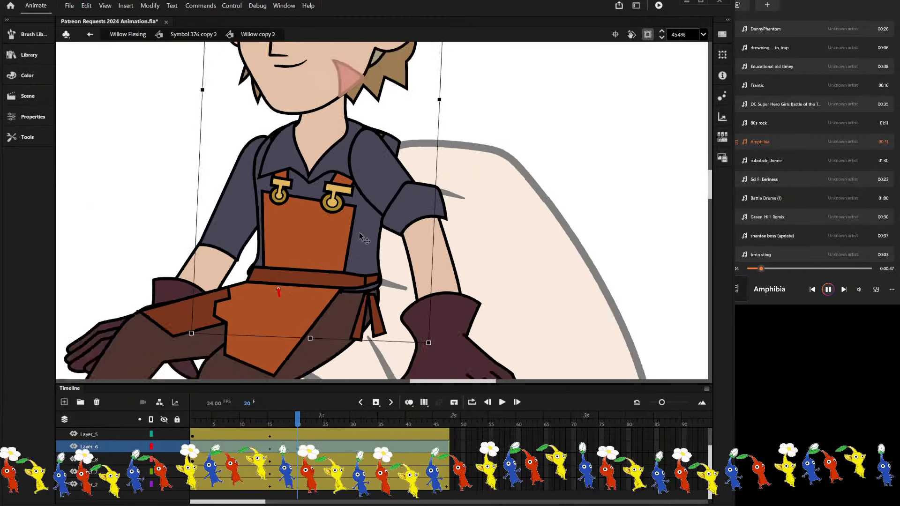
left_click(386, 218)
left_click_drag(386, 218, 395, 220)
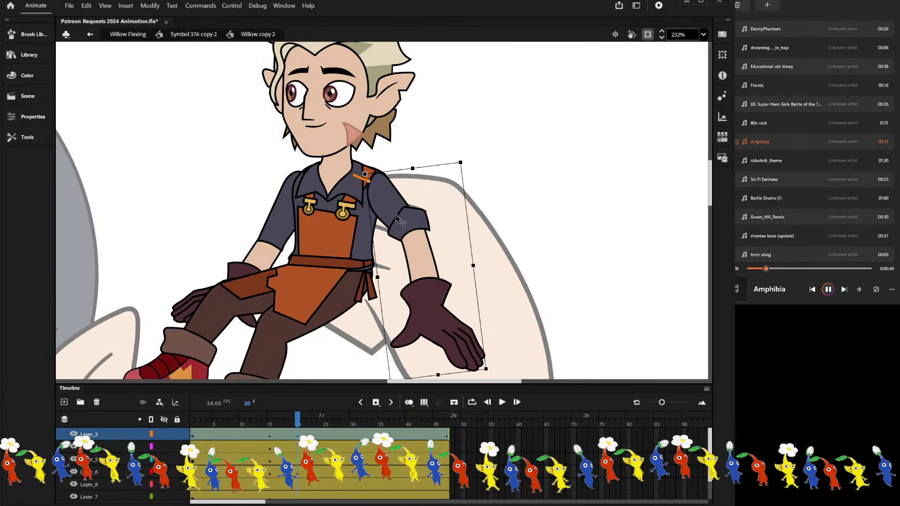
scroll(449, 213, "down", 2)
left_click_drag(479, 316, 475, 349)
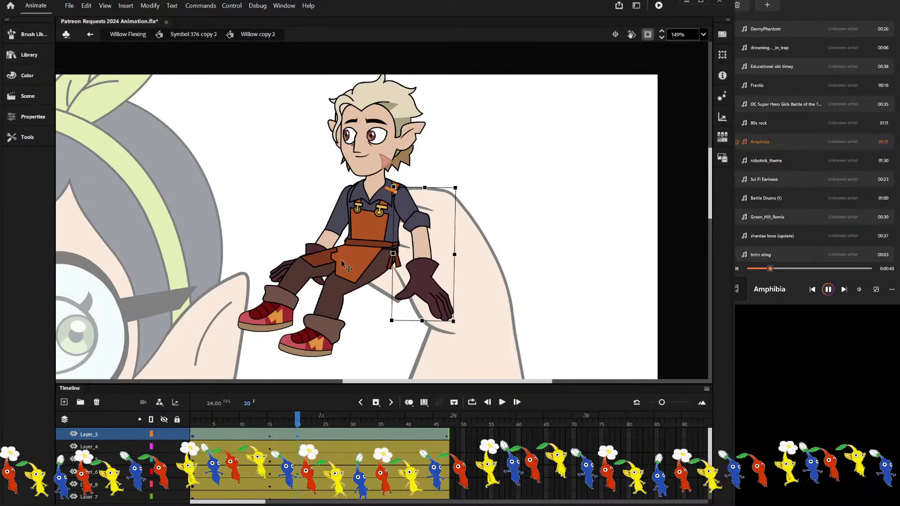
Rotate both leg symbols downward from the hips at frame 20 so the legs hang lower.
left_click_drag(374, 290, 383, 293)
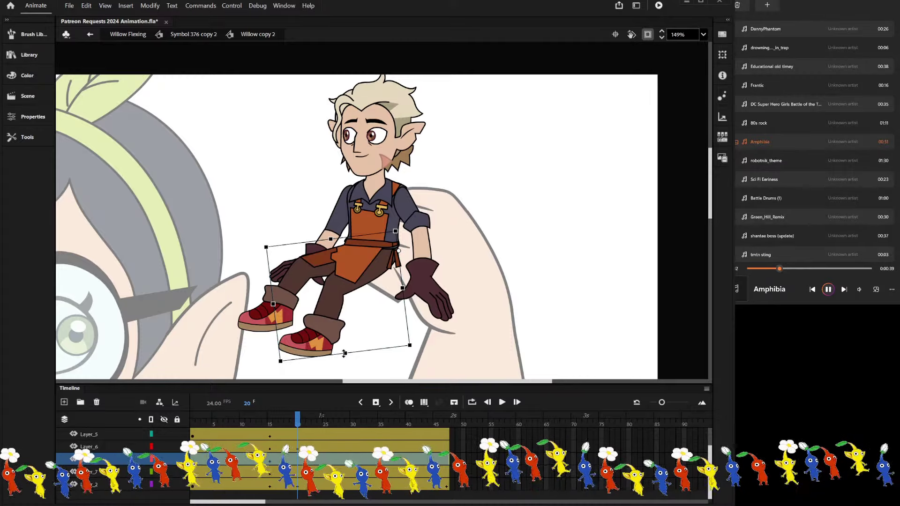
left_click_drag(420, 353, 443, 347)
left_click_drag(233, 347, 257, 380)
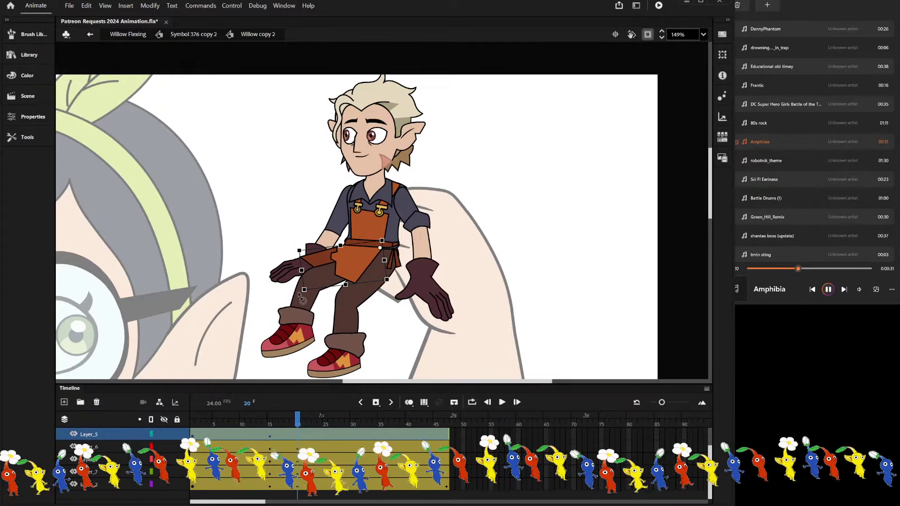
Move the lower apron flap on Layer_5 up to the belt at frame 20 and rotate it over the legs.
scroll(354, 271, "up", 3)
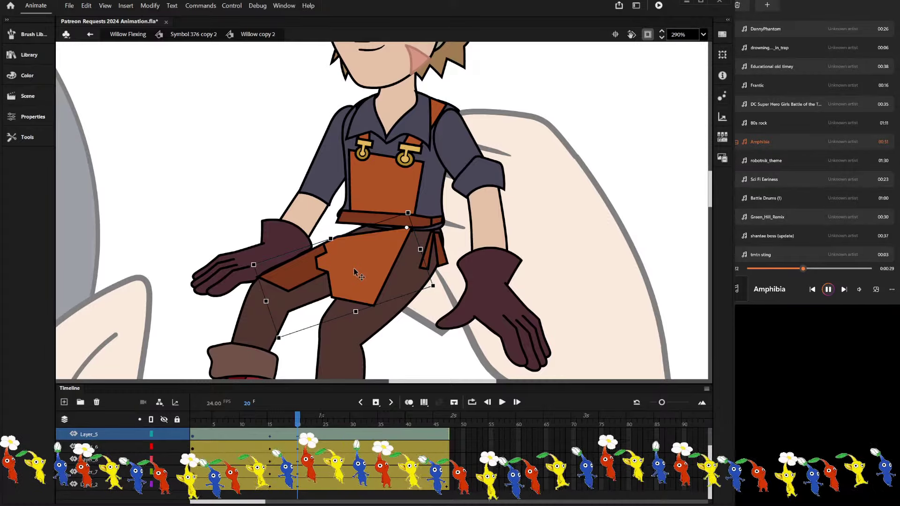
left_click_drag(354, 271, 361, 254)
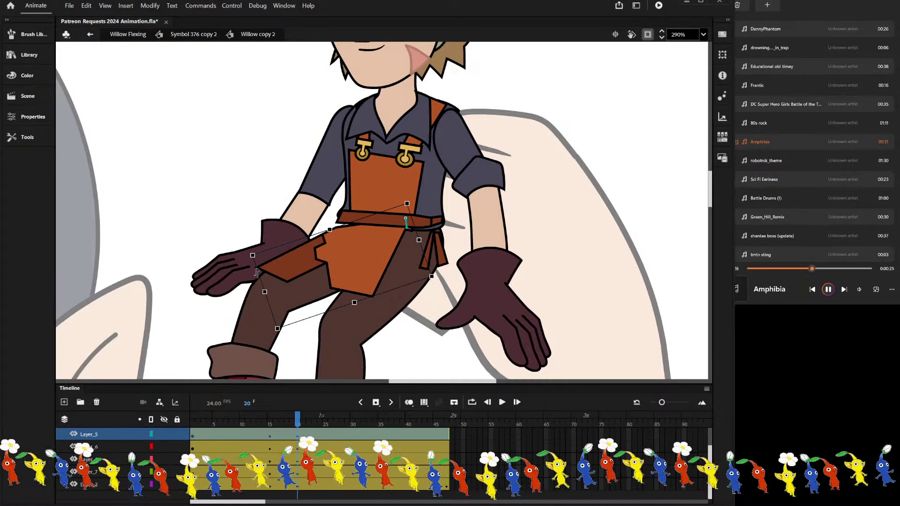
left_click_drag(257, 274, 275, 269)
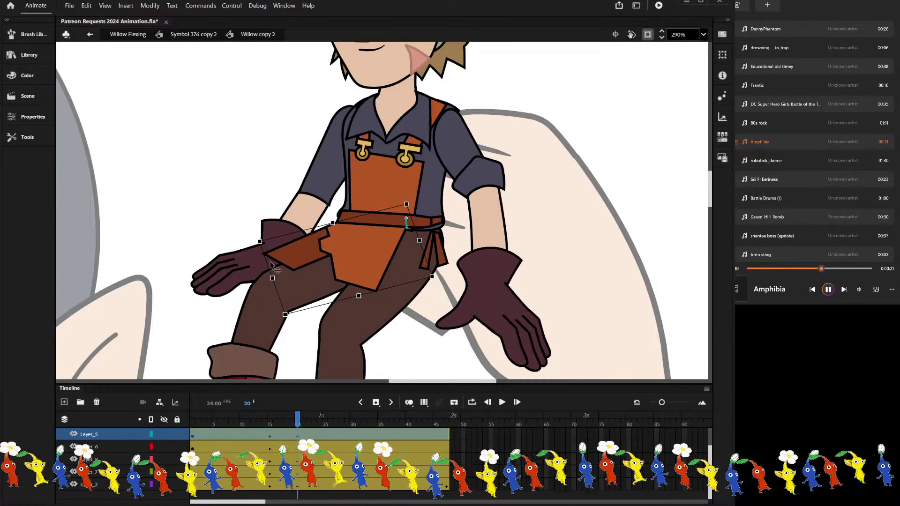
scroll(389, 211, "down", 5)
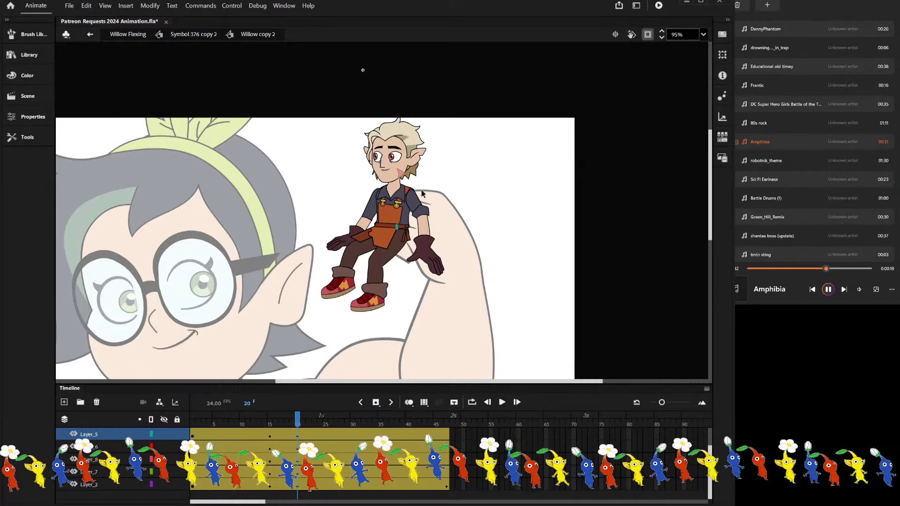
Swing the far arm on Layer_2 up and forward at frame 20 and reattach it to the shoulder.
mouse_move(289, 425)
left_mouse_down()
mouse_move(220, 424)
mouse_move(297, 424)
left_mouse_up()
left_click(326, 264)
scroll(376, 229, "up", 5)
left_click_drag(401, 277, 351, 273)
left_click_drag(355, 190, 384, 192)
scroll(384, 194, "down", 2)
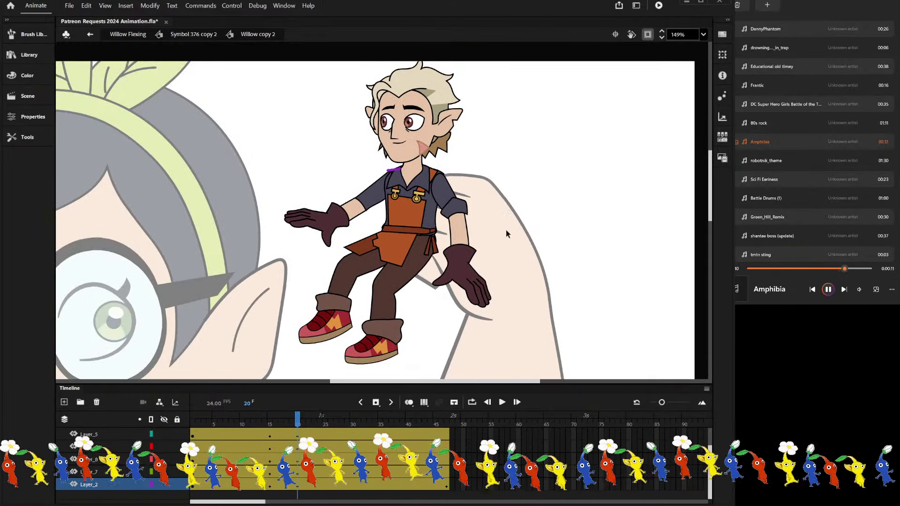
Preview the motion in Symbol 376 copy 2, and at frame 20 tilt the whole character backward and reposition it by the fist.
scroll(506, 230, "down", 4)
double_click(161, 97)
left_click_drag(281, 424, 196, 419)
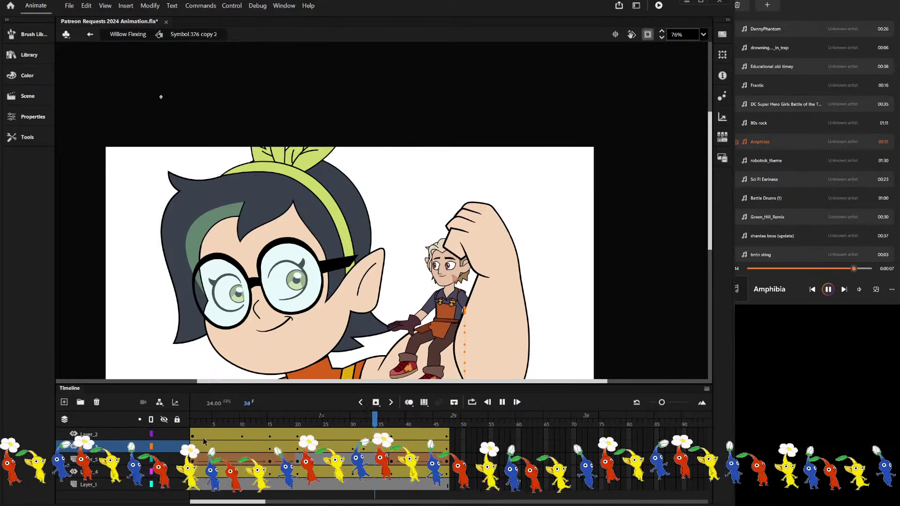
left_click(270, 424)
left_click_drag(268, 427, 297, 421)
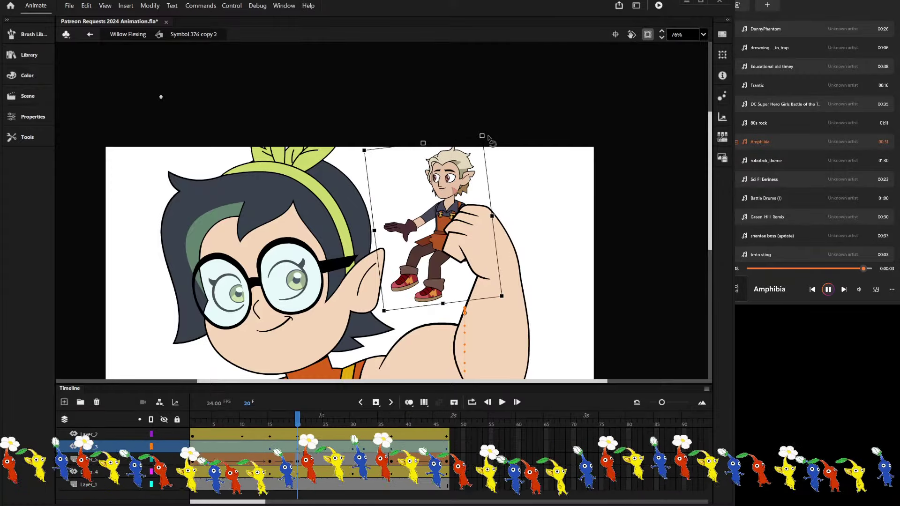
left_click_drag(490, 141, 514, 140)
left_click_drag(483, 185, 449, 185)
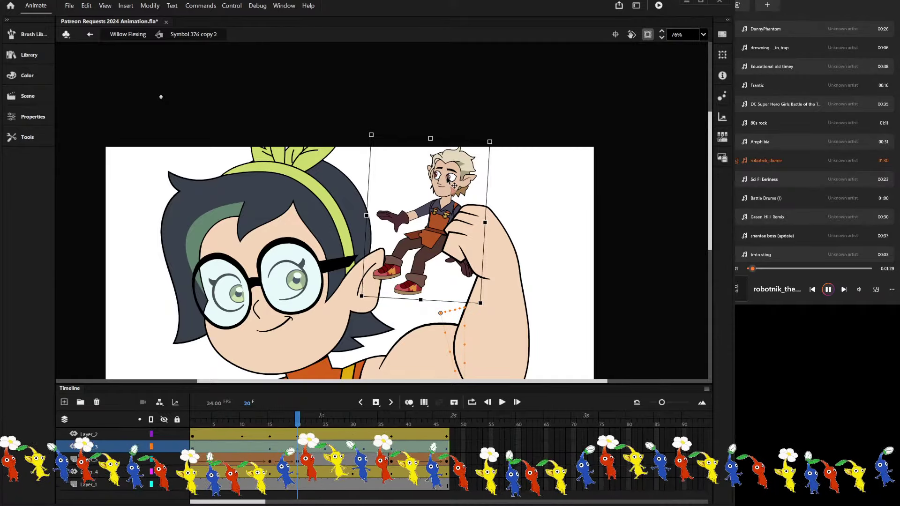
Open the body symbol inside the character and combine all the head pieces into one symbol on its own layer.
double_click(449, 178)
double_click(448, 179)
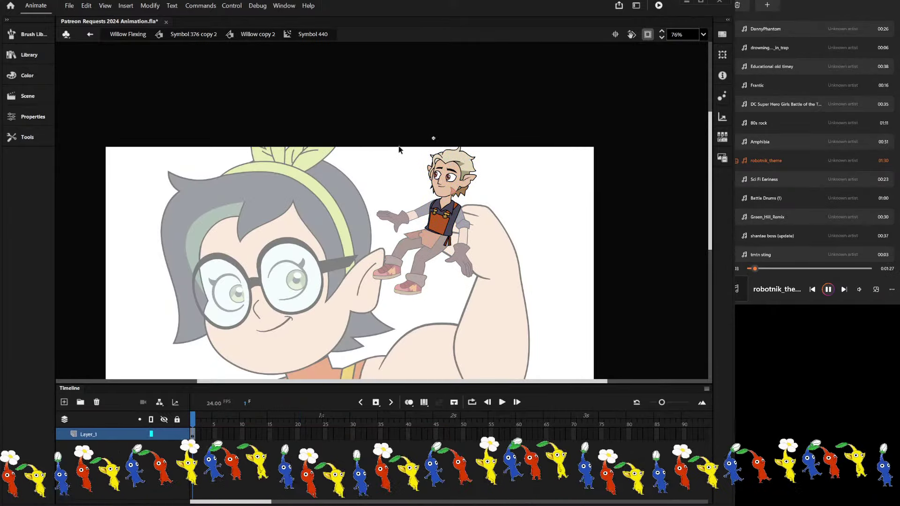
scroll(422, 140, "up", 3)
left_click_drag(402, 131, 512, 204)
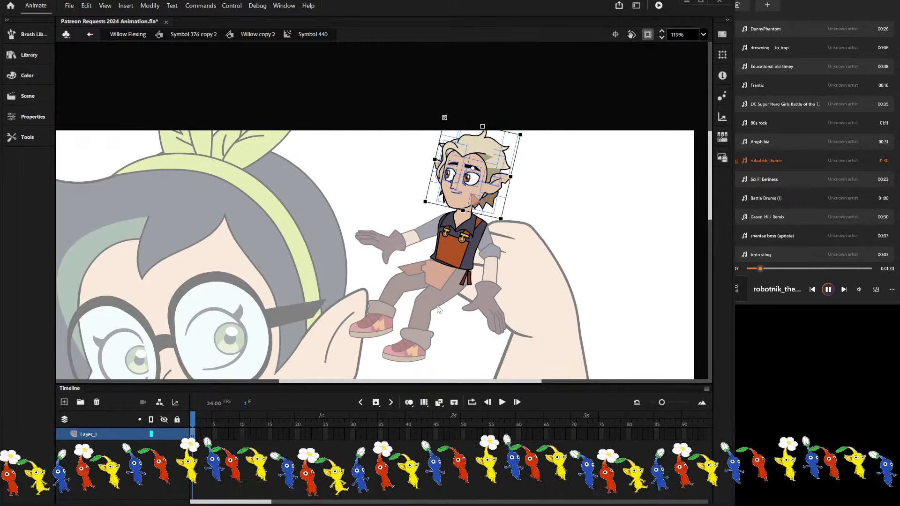
key("ctrl+shift+m")
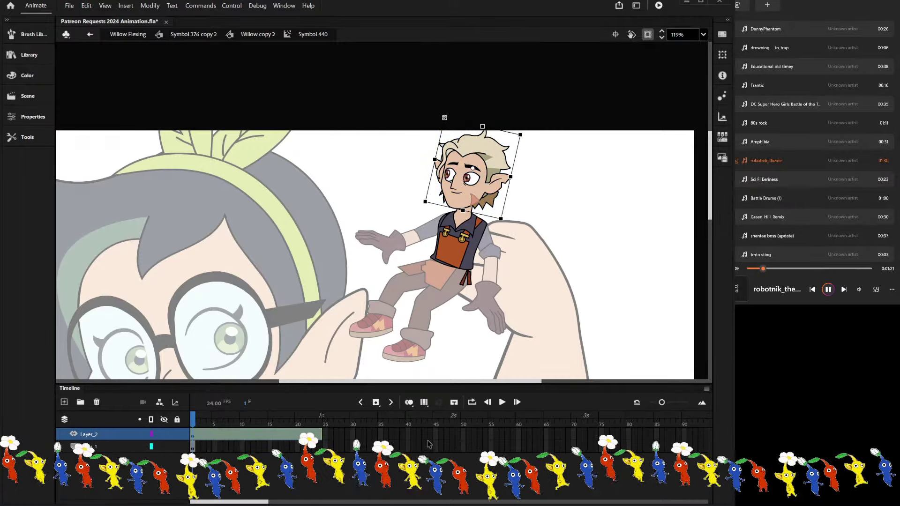
Extend the head and torso layers of the body symbol to frame 47 and select the head.
left_click(442, 437)
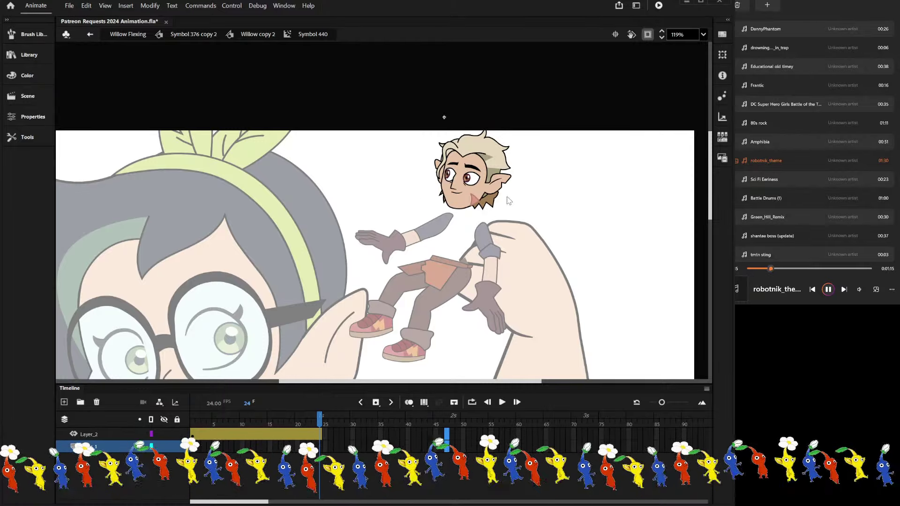
key("F5")
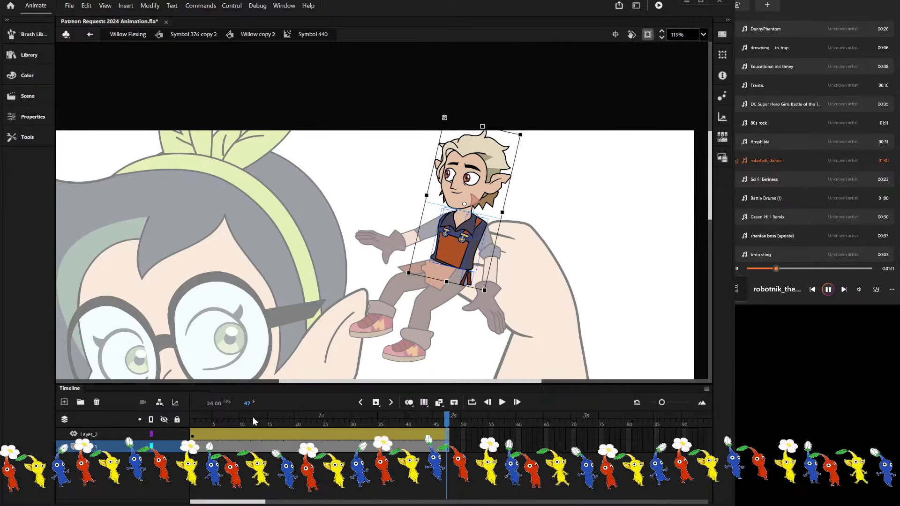
left_click(473, 178)
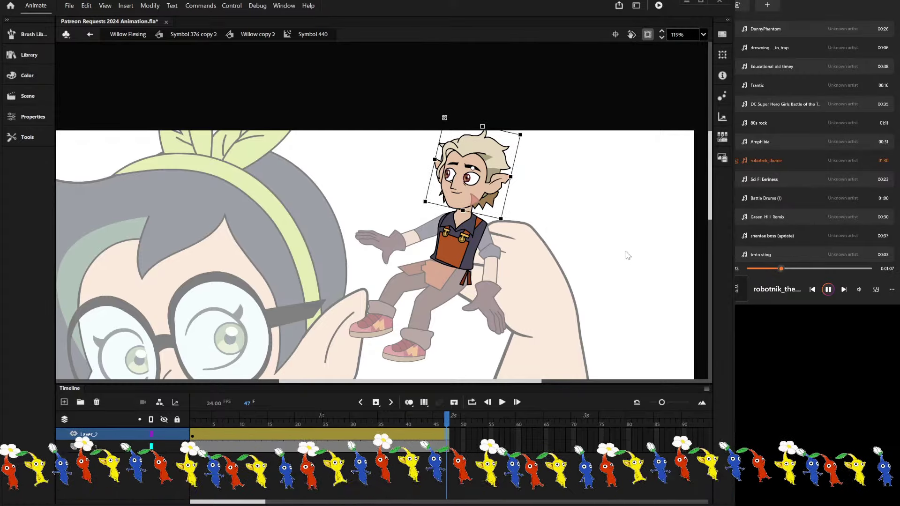
Select the body at frame 15 in the character's symbol, and add a head keyframe at frame 15 inside the body symbol.
left_click(594, 228)
double_click(594, 228)
left_click(221, 419)
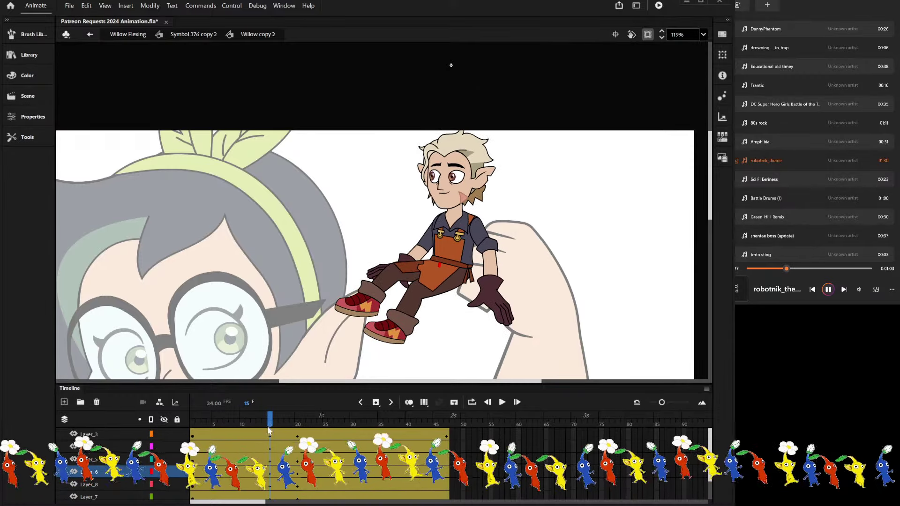
left_click(467, 181)
left_click(270, 471)
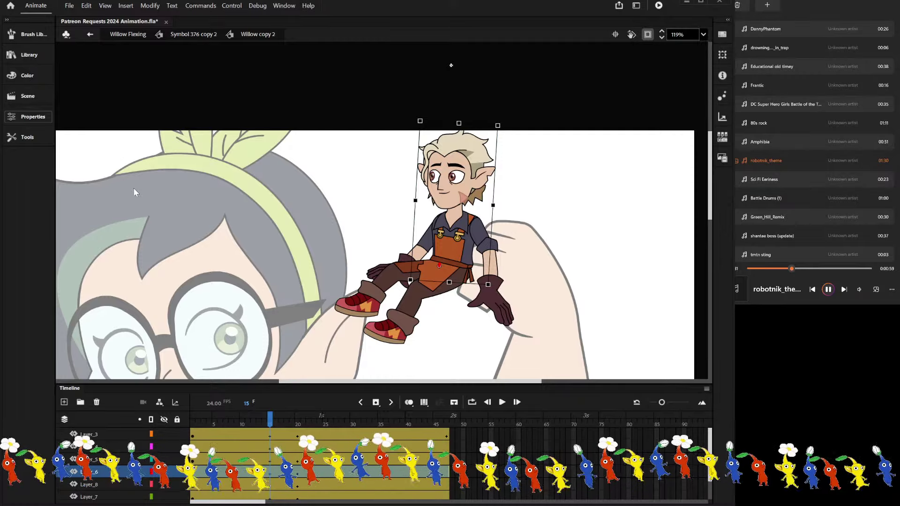
double_click(451, 225)
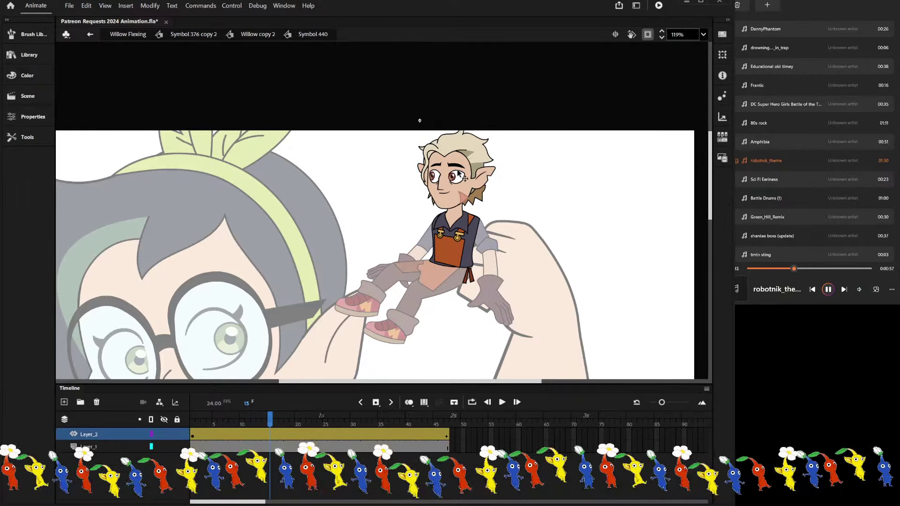
left_click(271, 438)
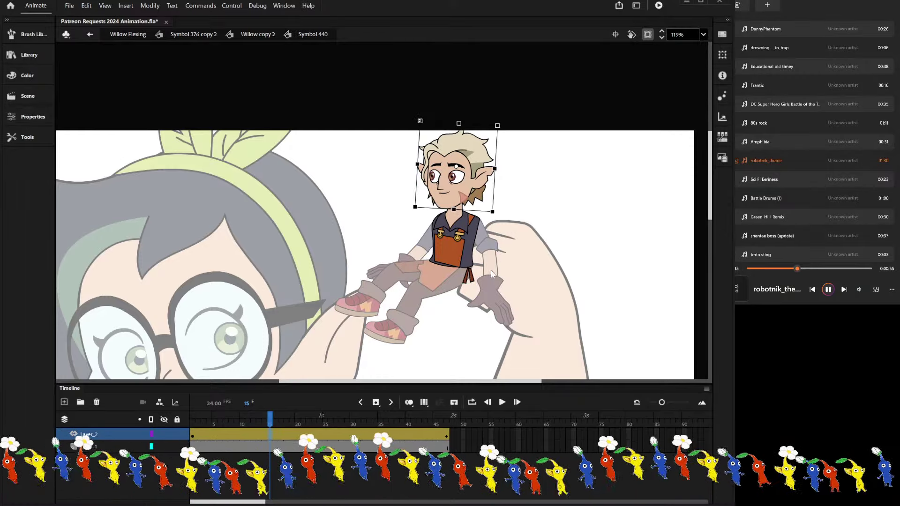
double_click(529, 203)
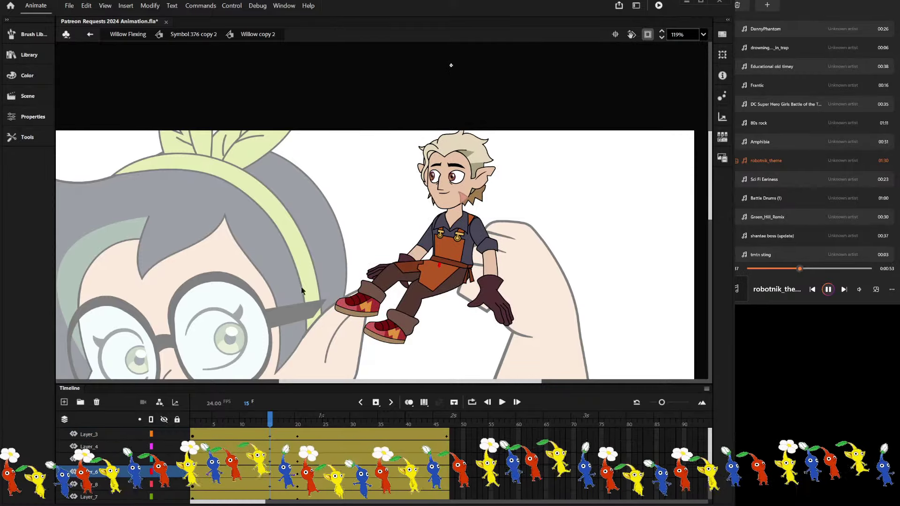
At frame 20 inside the body symbol, rotate the head backward to a more upright angle, and return to the character's symbol.
left_click(298, 417)
double_click(457, 162)
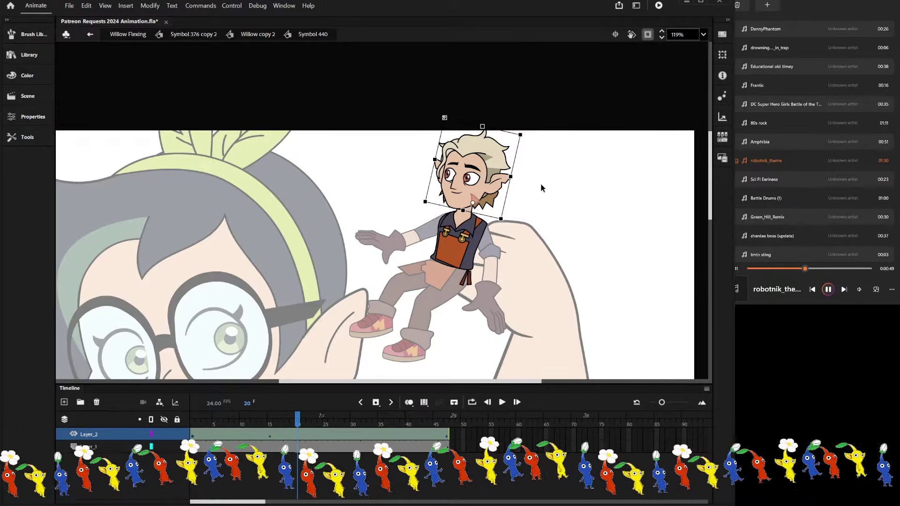
left_click(403, 180)
left_click(470, 168)
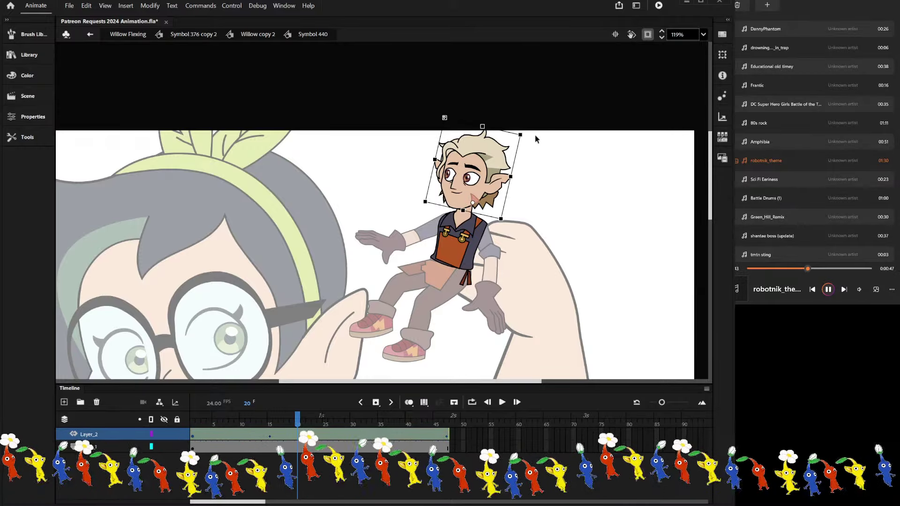
left_click_drag(516, 127, 520, 127)
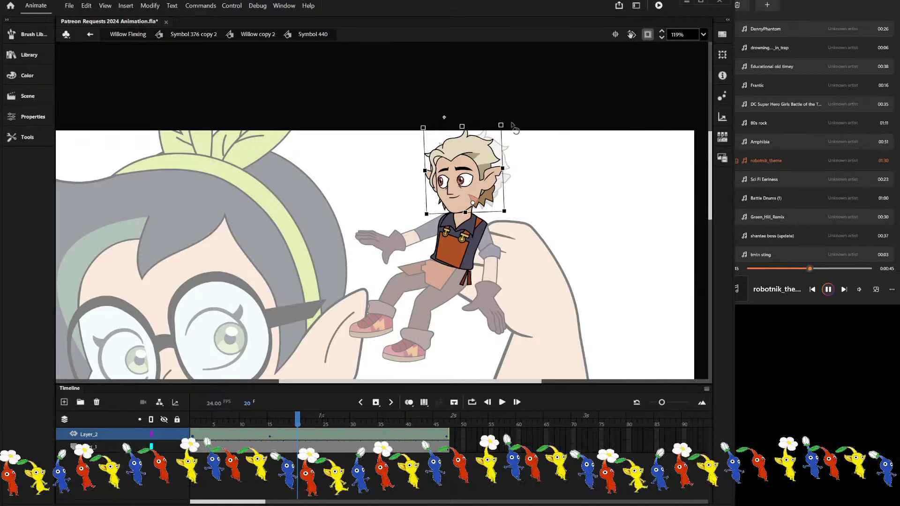
double_click(536, 149)
left_click(536, 150)
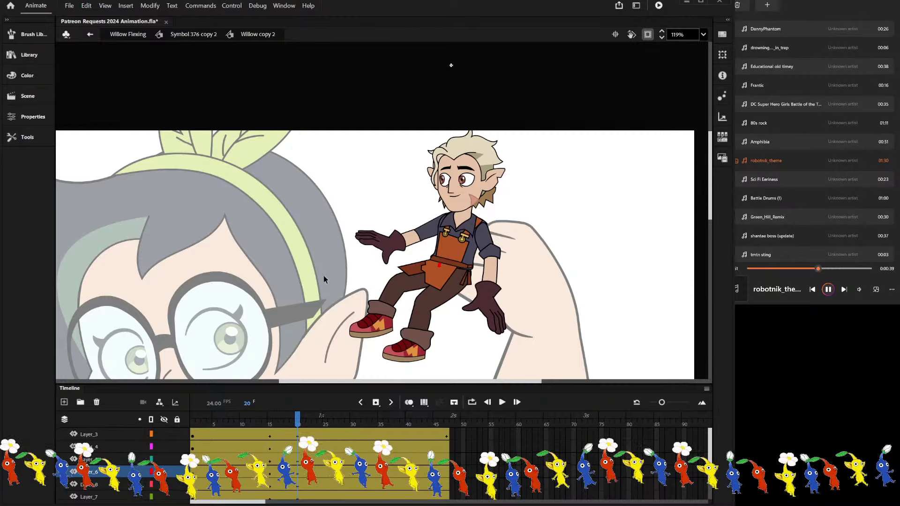
At frame 20, swing the character's arm nearest the fist outward and shorten it slightly.
mouse_move(307, 419)
left_mouse_down()
mouse_move(265, 425)
mouse_move(300, 419)
left_mouse_up()
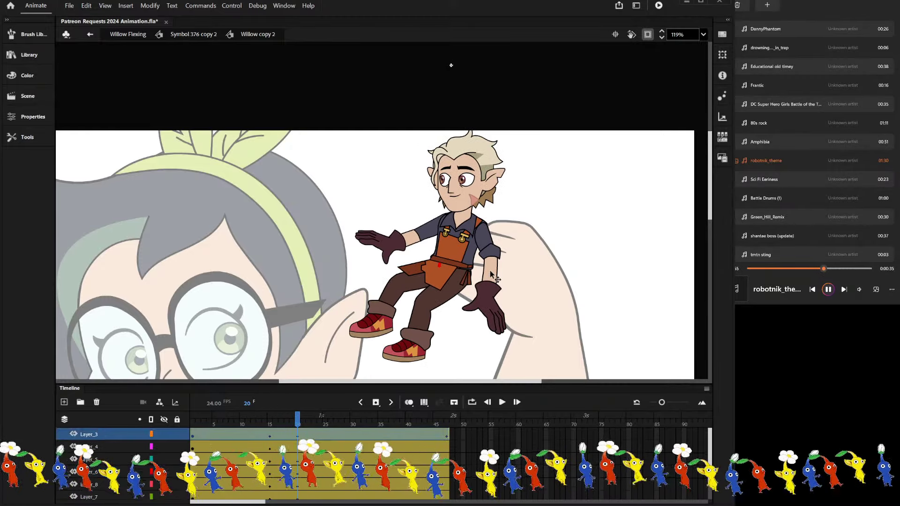
left_click(491, 277)
left_click_drag(515, 343, 534, 329)
left_click(483, 174)
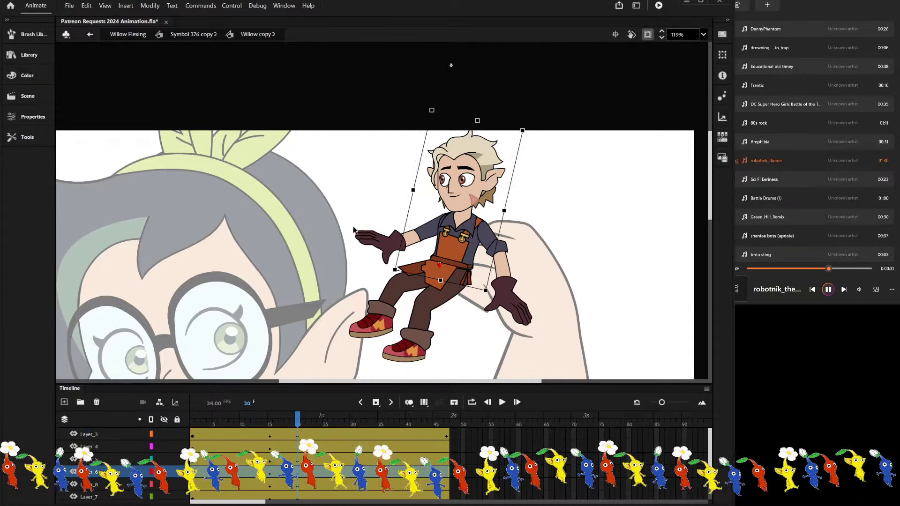
left_click_drag(280, 422, 297, 434)
left_click(527, 302)
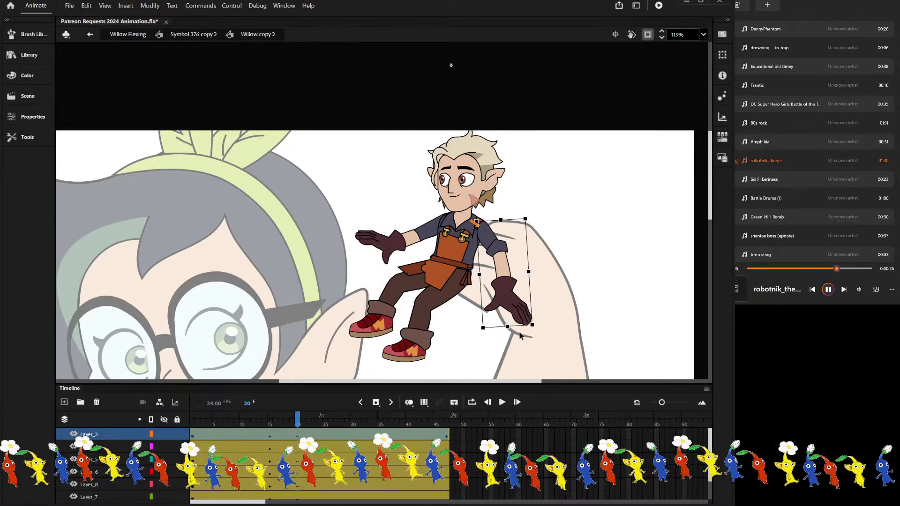
left_click_drag(509, 325, 511, 315)
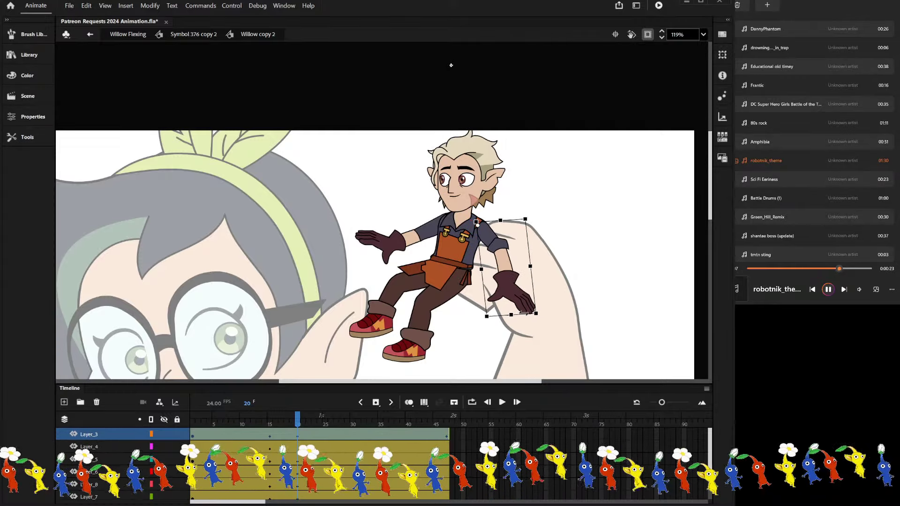
Preview the motion in Symbol 376 copy 2, and at frame 25 move the small character clear of the fist toward the ear and adjust its tilt.
double_click(577, 191)
left_click_drag(291, 423, 302, 420)
key("Return")
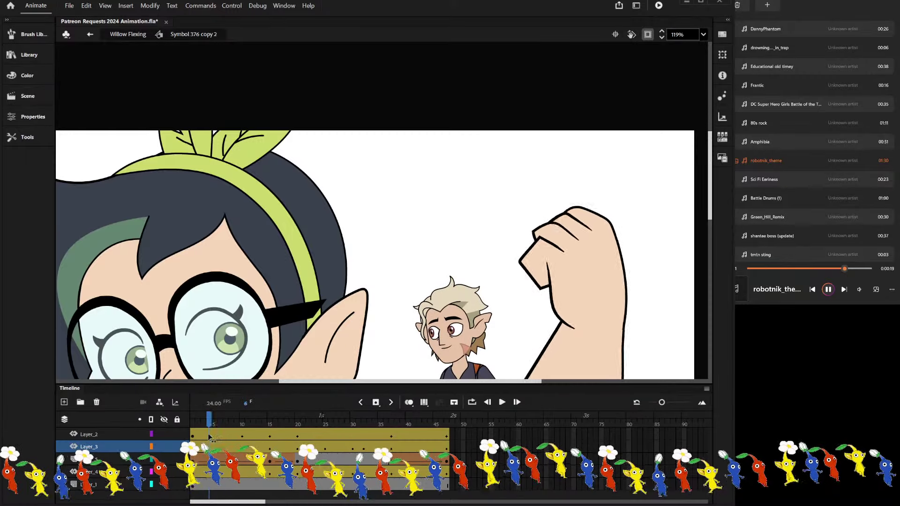
scroll(354, 205, "down", 2)
scroll(366, 195, "down", 2)
key("Return")
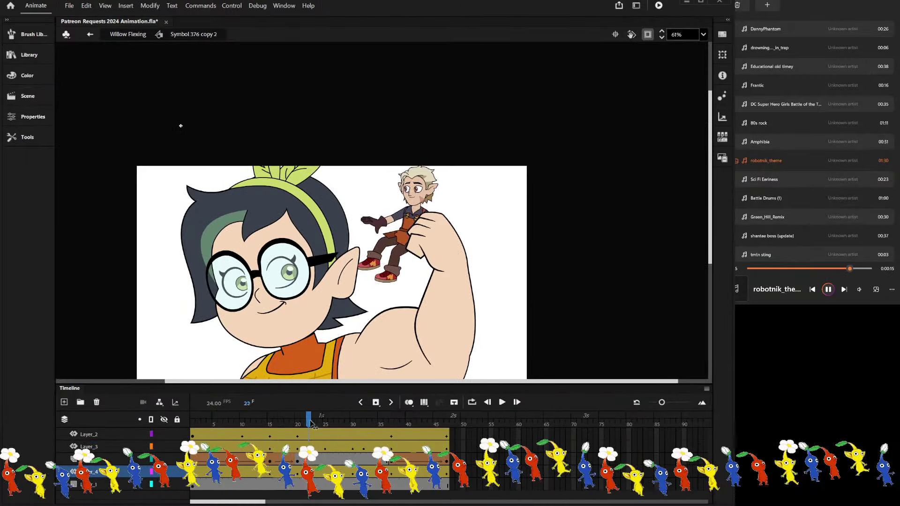
left_click(362, 426)
left_click_drag(362, 426, 324, 461)
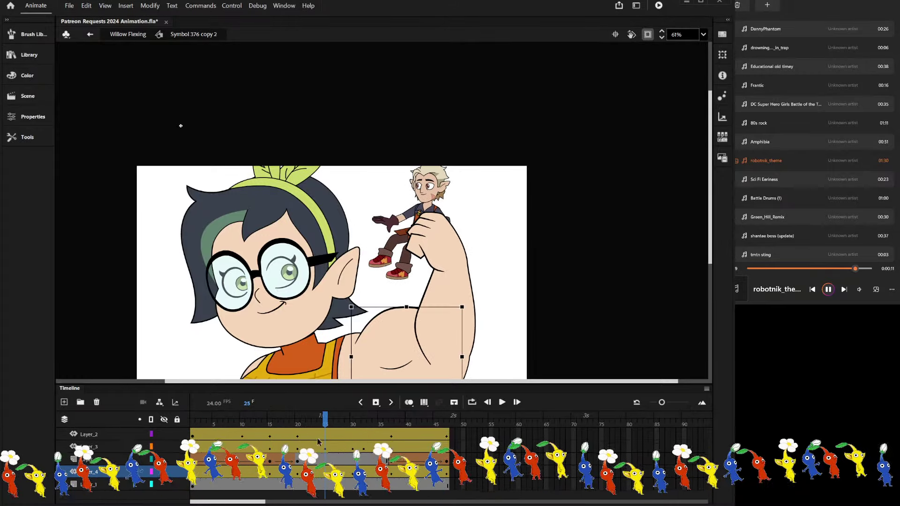
left_click_drag(436, 187, 409, 187)
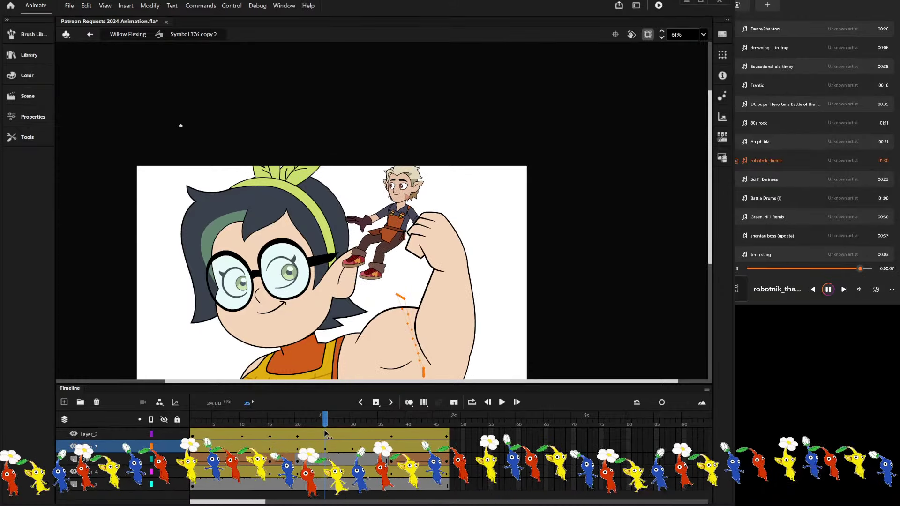
mouse_move(325, 417)
left_mouse_down()
mouse_move(303, 425)
mouse_move(325, 431)
left_mouse_up()
left_click(424, 187)
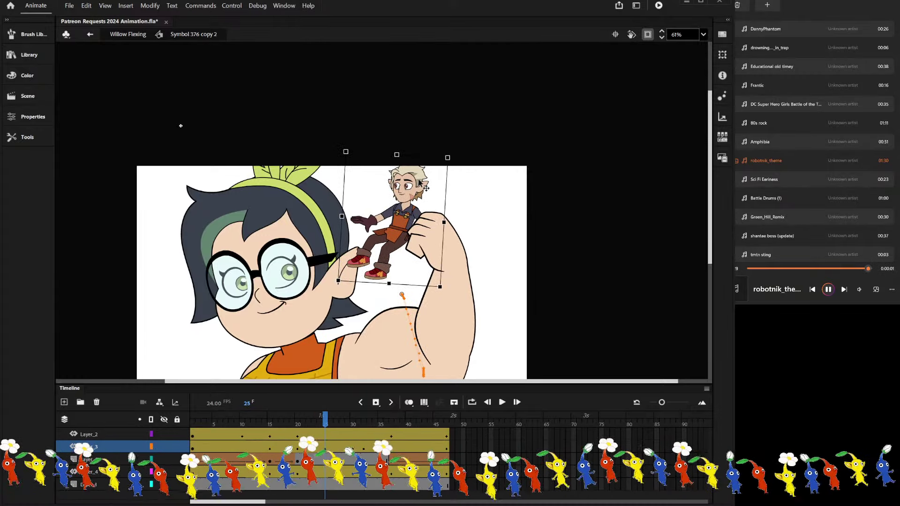
Play back the motion and replace the small character's frame 47 pose with the frame 1 character, pasted in place.
left_click_drag(325, 417, 212, 397)
key("Return")
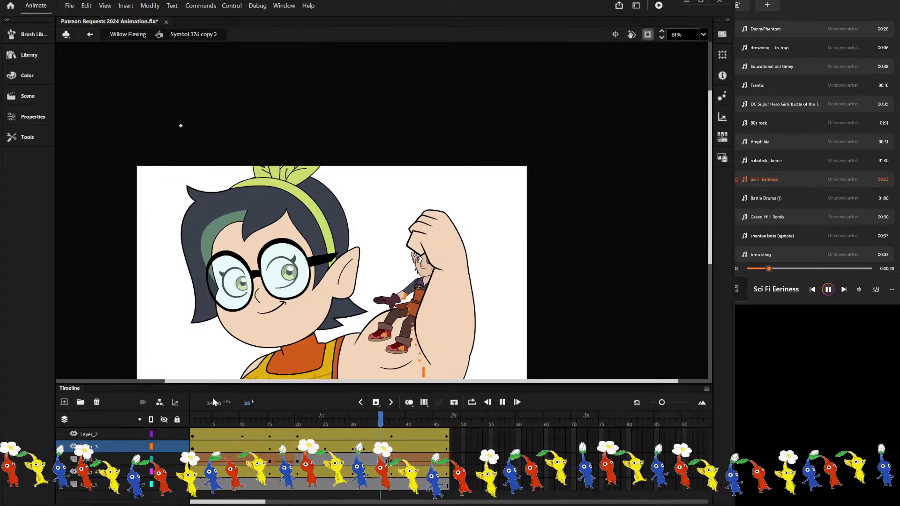
left_click(215, 469)
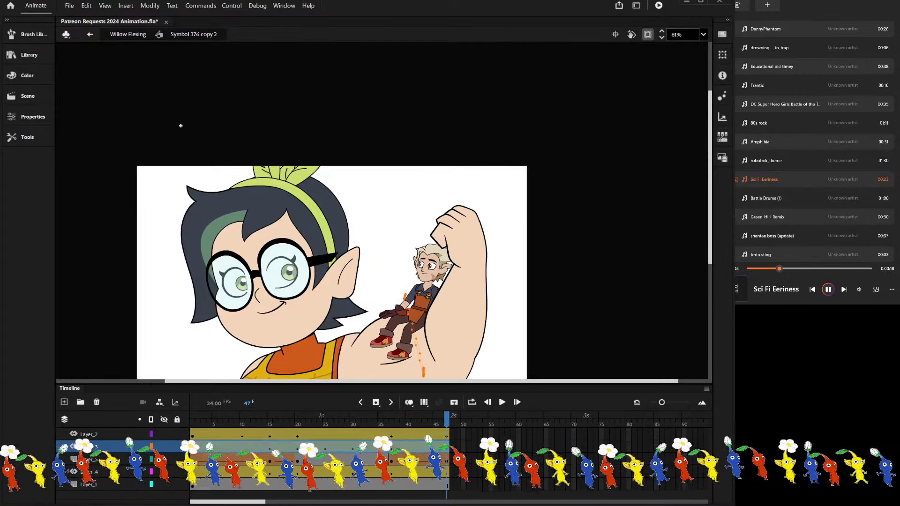
left_click(193, 446)
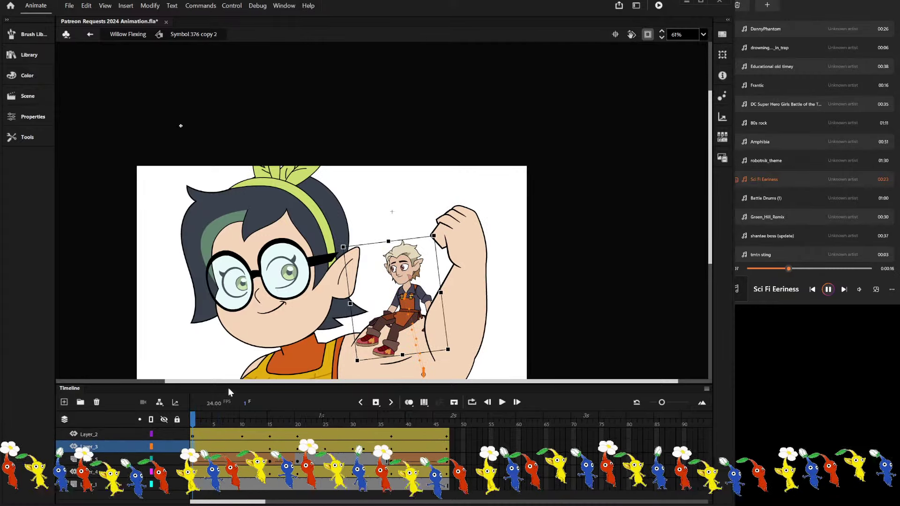
key("End")
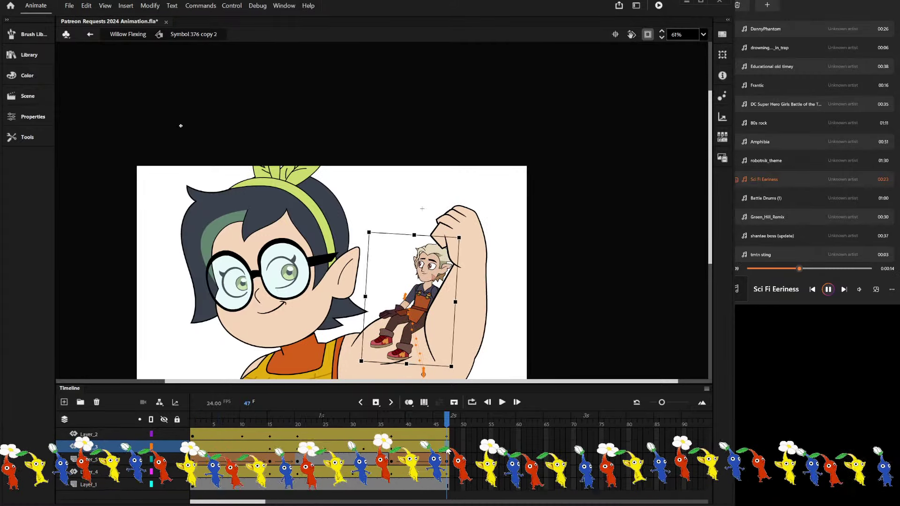
key("ctrl+alt+v")
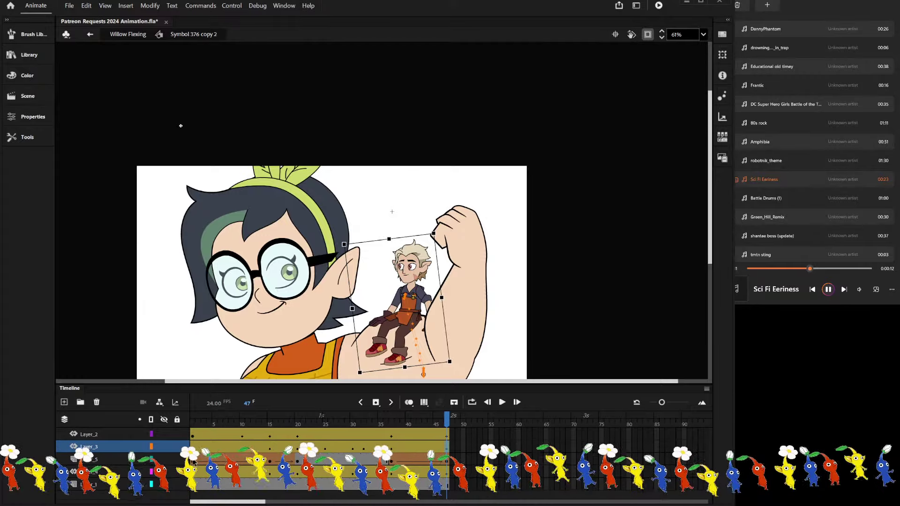
Review the playback, and at frame 30 shift the small character away from the forearm and tilt it backward.
key("Return")
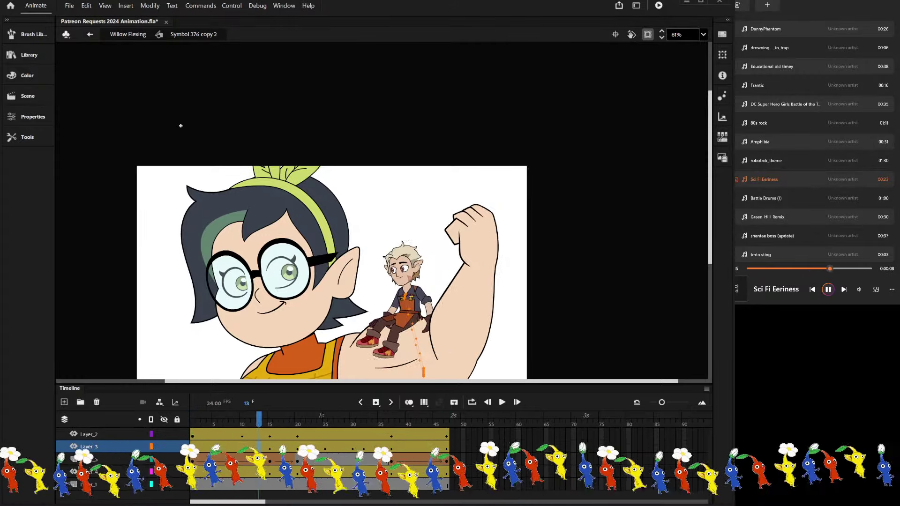
left_click(304, 424)
left_click_drag(304, 423, 352, 424)
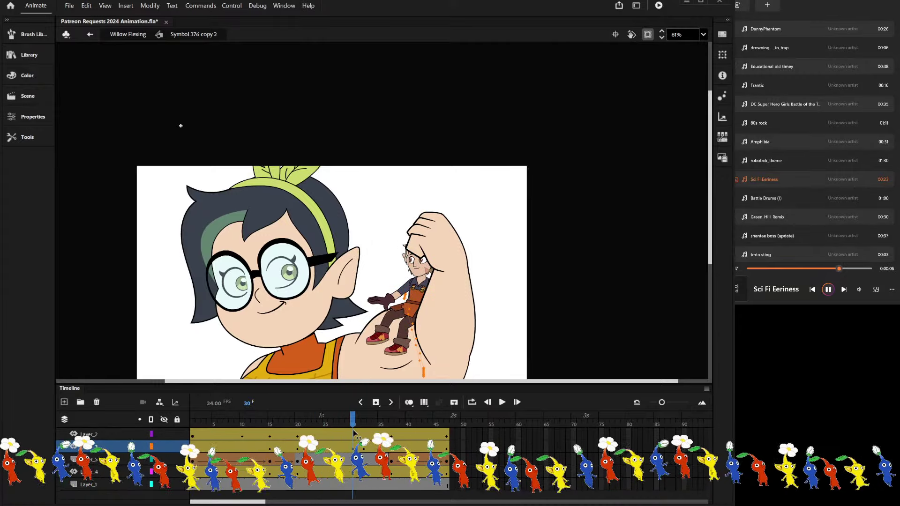
left_click(353, 446)
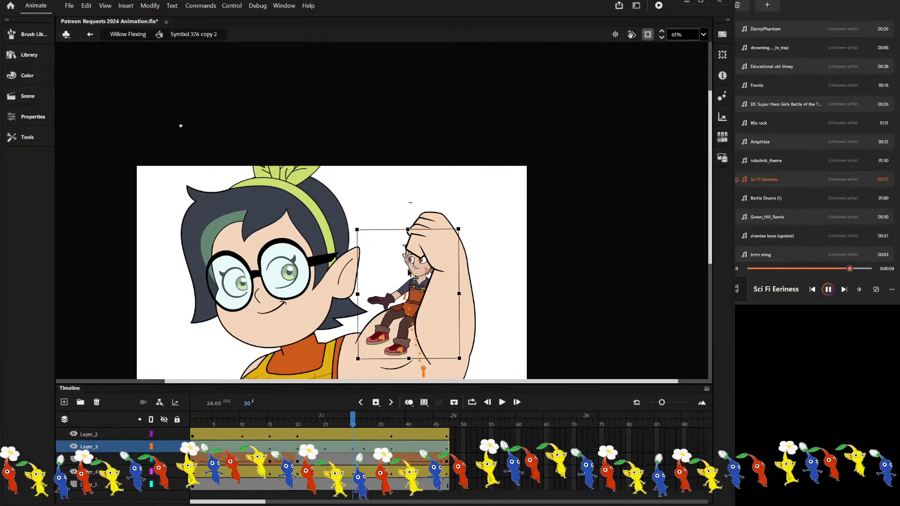
left_click_drag(396, 272, 394, 272)
left_click_drag(447, 225, 425, 223)
Open the character's symbol at frame 25, add keyframes there across the body-part layers, and return to Symbol 376 copy 2.
left_click_drag(353, 424, 325, 426)
double_click(397, 227)
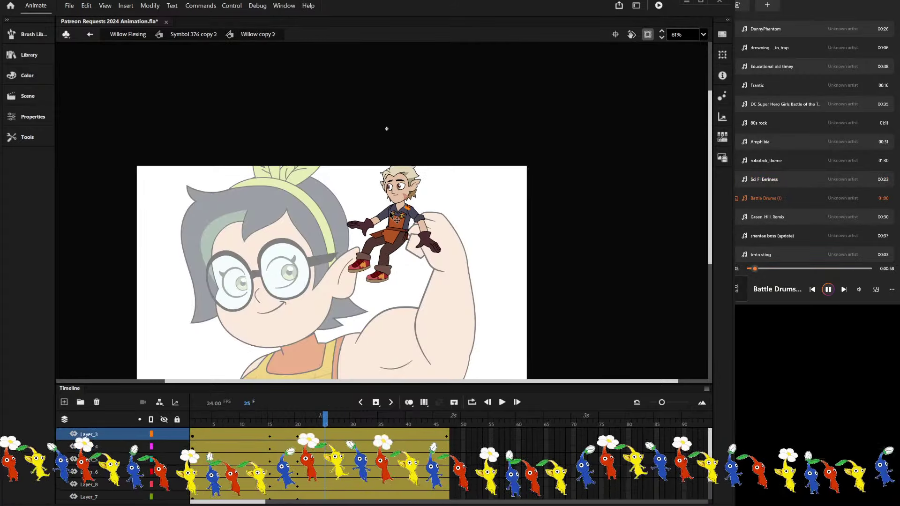
scroll(327, 493, "down", 2)
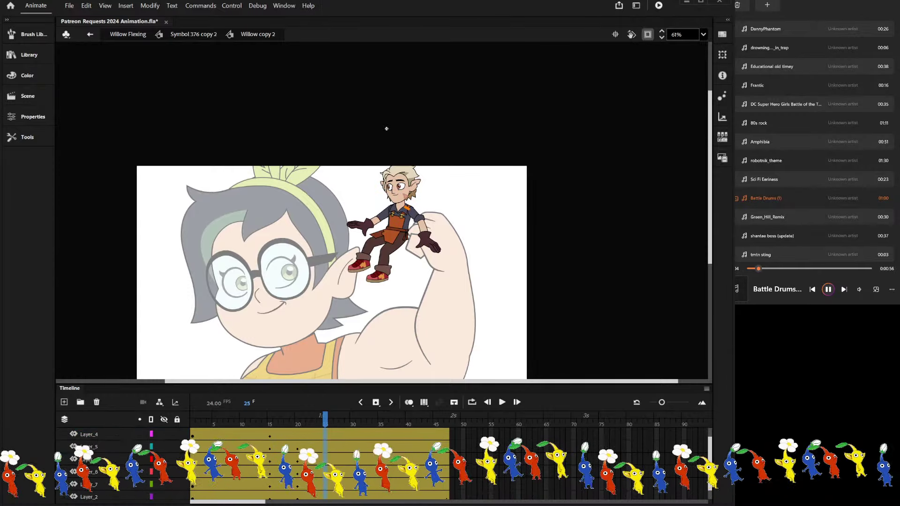
left_click(327, 487)
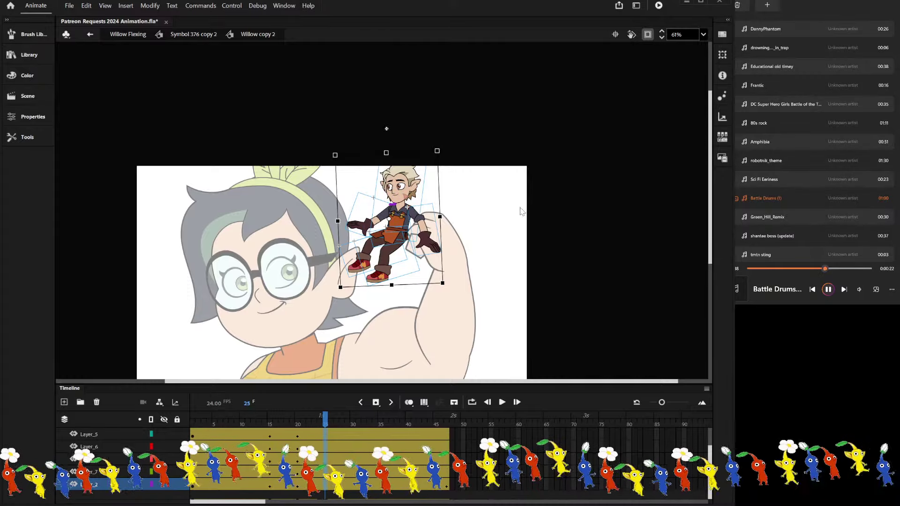
left_click_drag(293, 435, 326, 440)
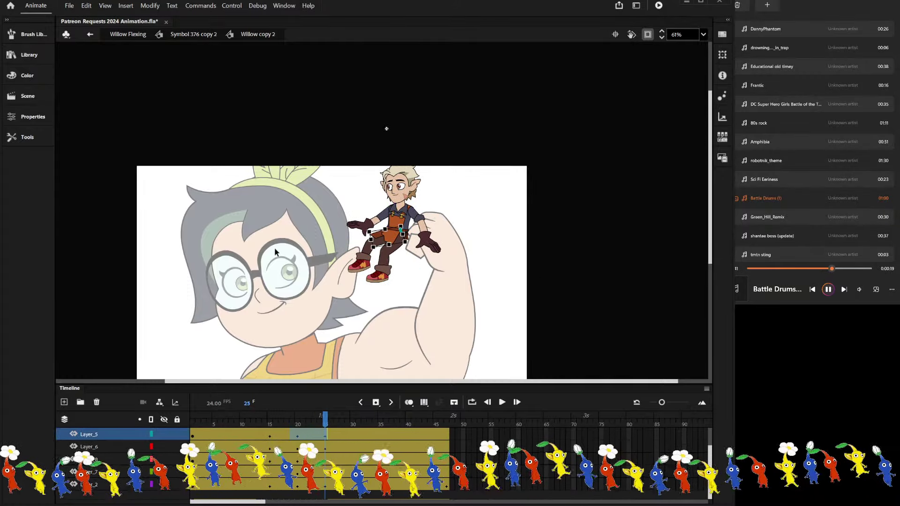
double_click(272, 206)
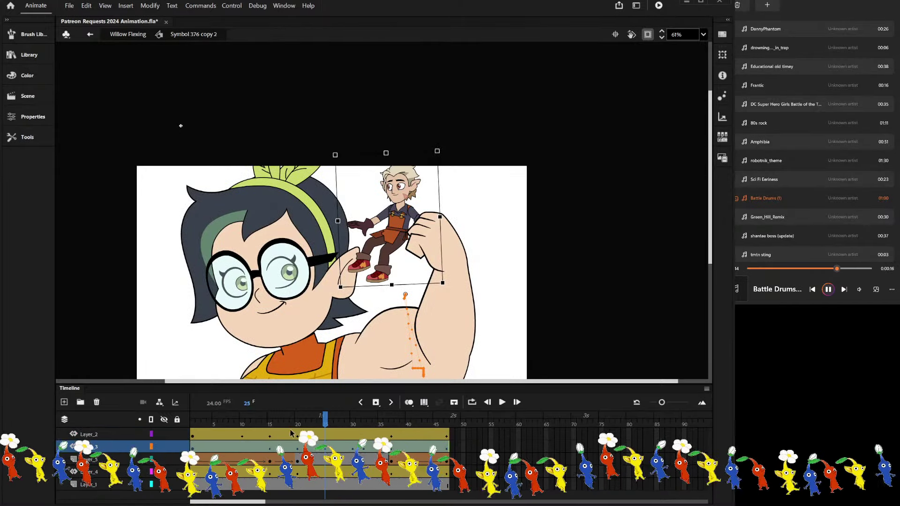
Preview the motion again and fine-tune the small character's position above the flexed biceps at frame 30.
left_click(281, 459)
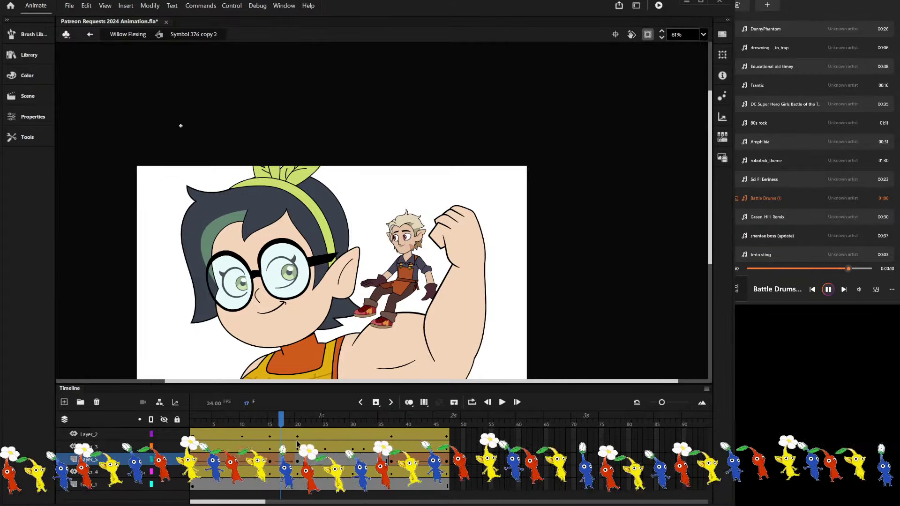
key("Return")
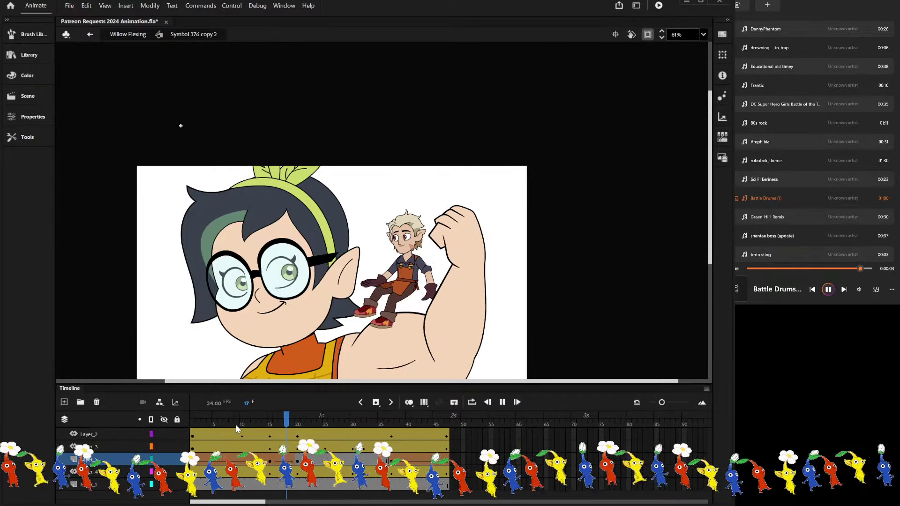
left_click(304, 426)
left_click_drag(304, 427, 352, 425)
left_click(395, 189)
left_click(401, 280)
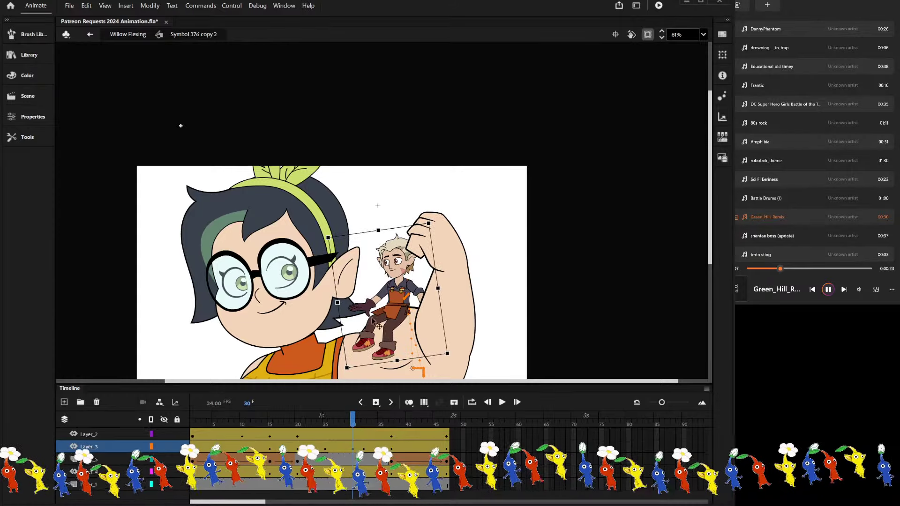
left_click_drag(396, 276, 402, 281)
mouse_move(352, 424)
left_mouse_down()
mouse_move(266, 439)
mouse_move(352, 425)
left_mouse_up()
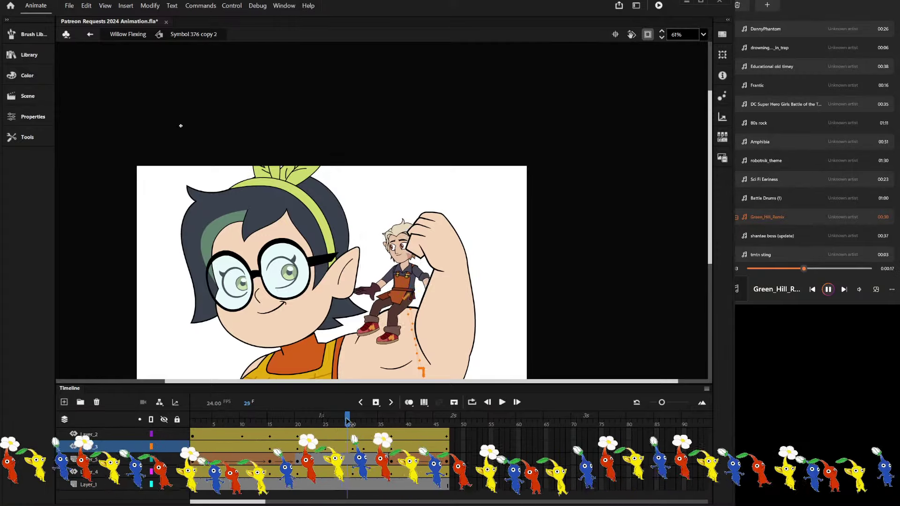
Open the character's symbol at frame 30 and add keyframes there on the body-part layers.
double_click(398, 290)
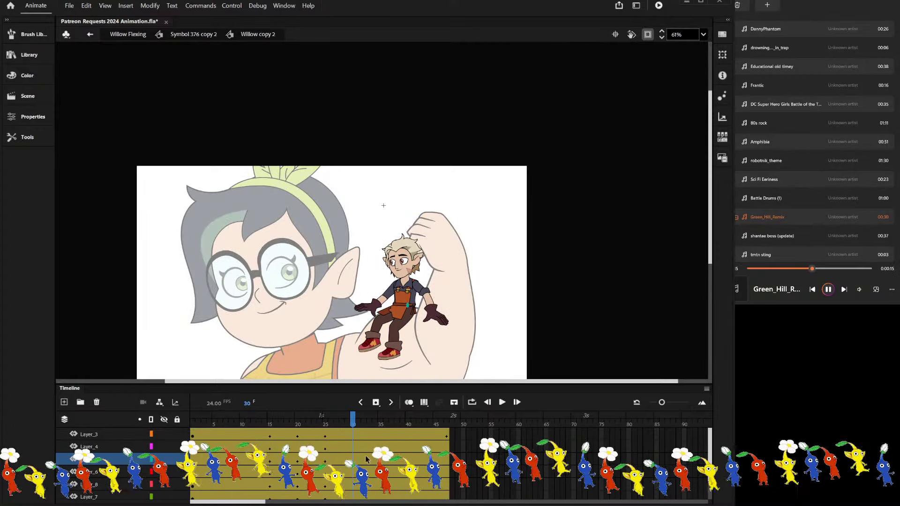
scroll(354, 436, "down", 1)
left_click(355, 485)
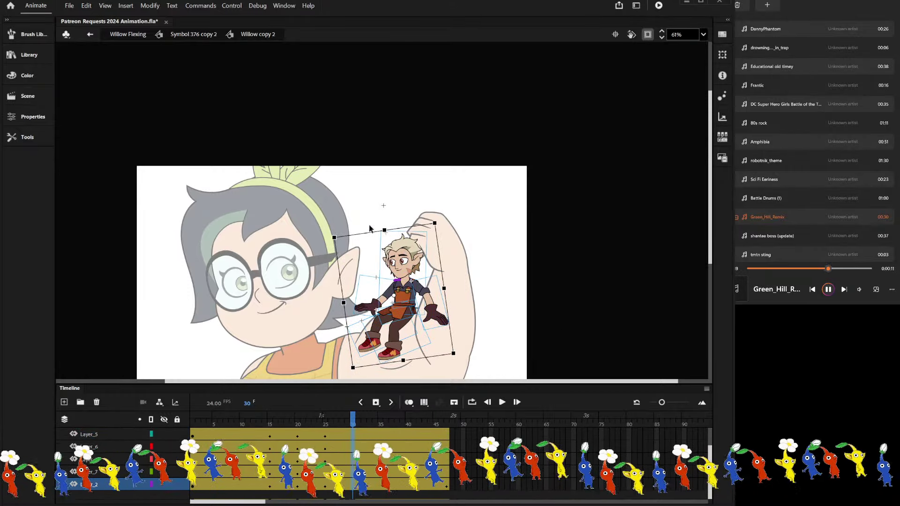
Rotate both of the character's arms upward at frame 30 so the gloved hands are raised beside the head.
left_click(369, 308)
scroll(369, 308, "up", 2)
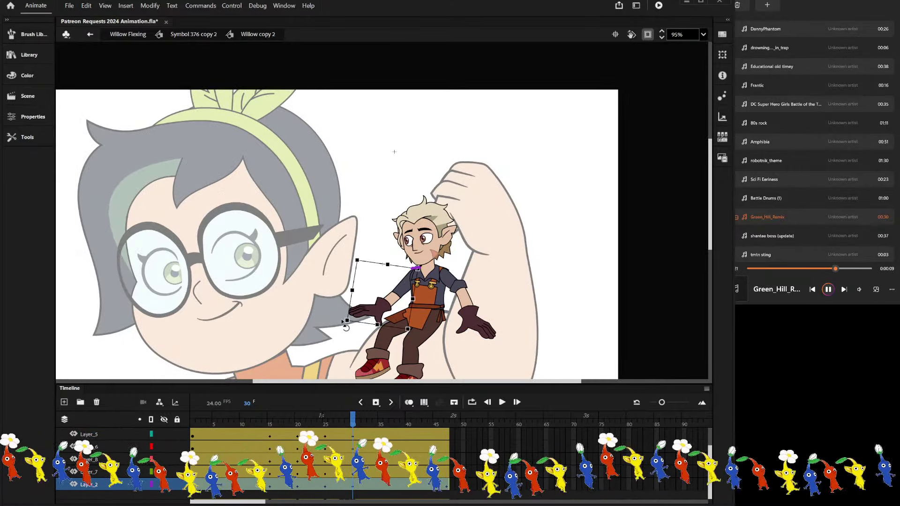
left_click_drag(346, 327, 375, 238)
scroll(375, 238, "up", 3)
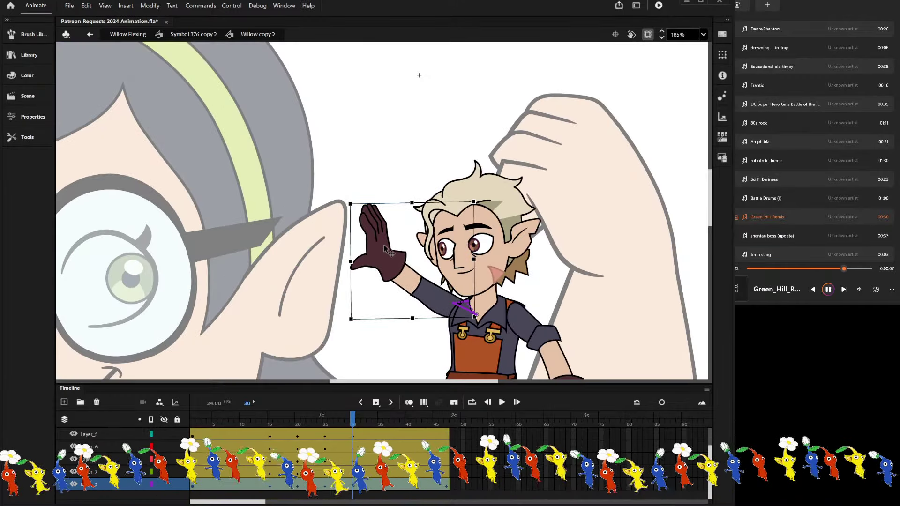
scroll(384, 243, "down", 2)
left_click(529, 349)
left_click_drag(543, 366, 525, 202)
scroll(445, 263, "down", 2)
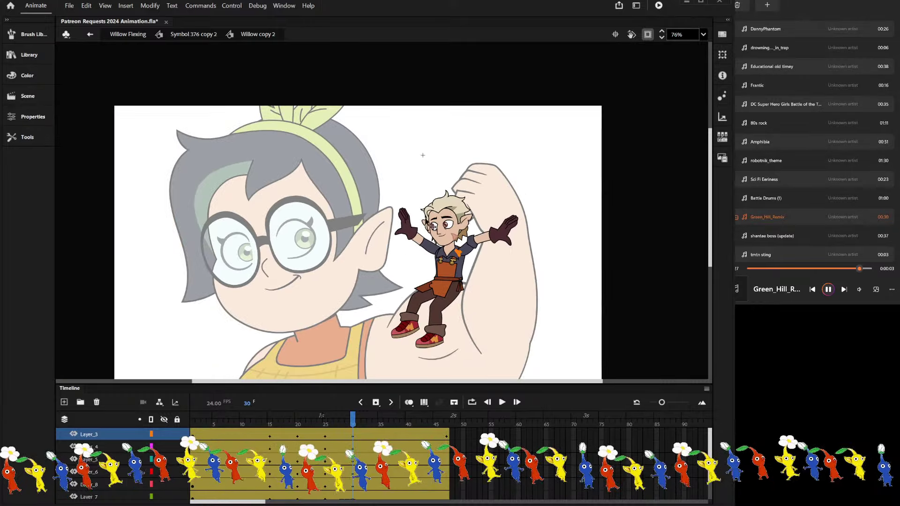
Rotate both of the small character's legs at frame 30 so the feet swing up and forward toward the big character's face.
scroll(422, 281, "up", 2)
left_click(408, 343)
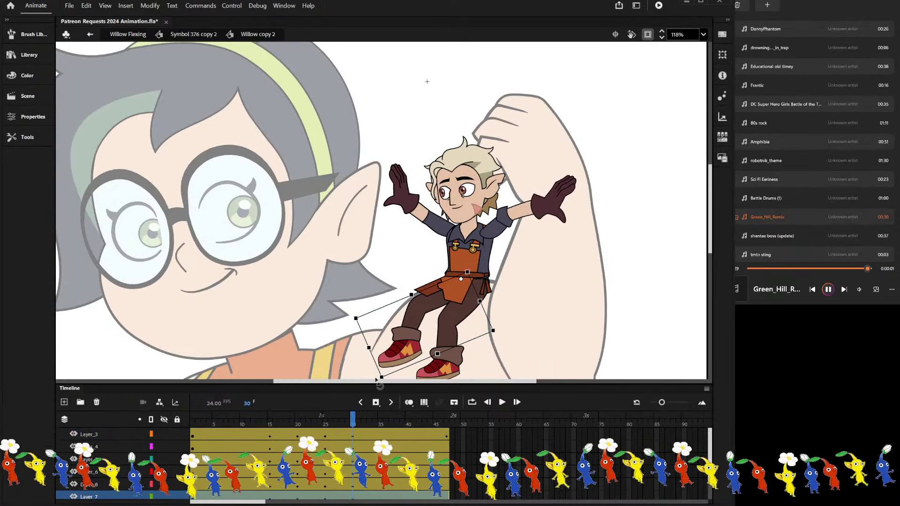
left_click_drag(375, 379, 338, 325)
scroll(401, 287, "down", 1)
scroll(428, 326, "up", 1)
left_click(441, 321)
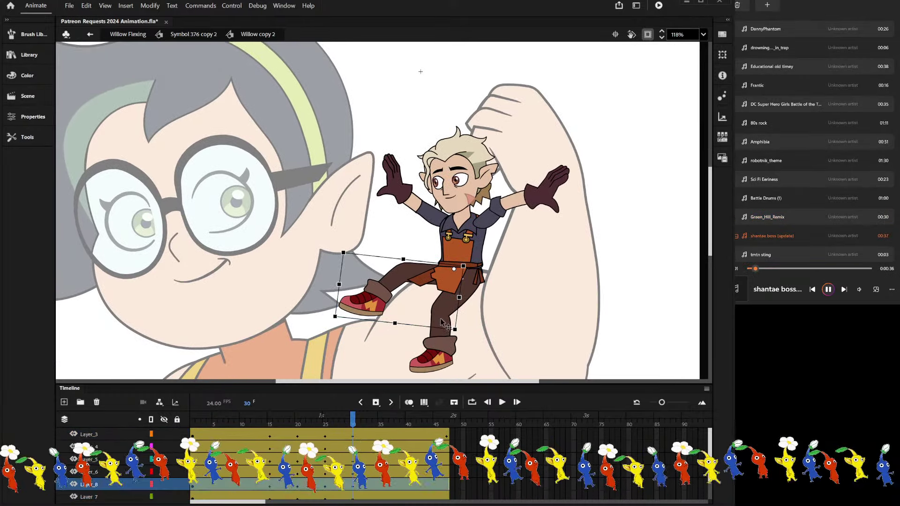
left_click(440, 319)
scroll(436, 323, "down", 1)
scroll(422, 337, "up", 1)
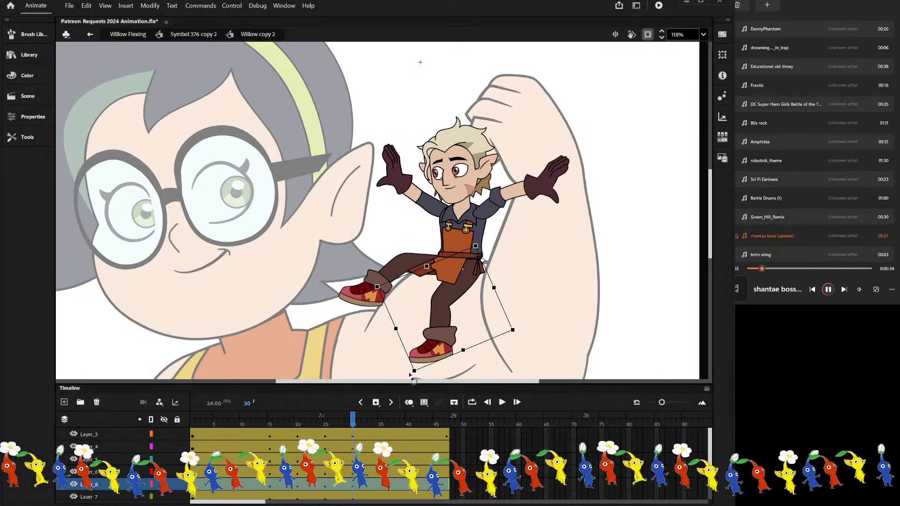
left_click_drag(411, 373, 352, 346)
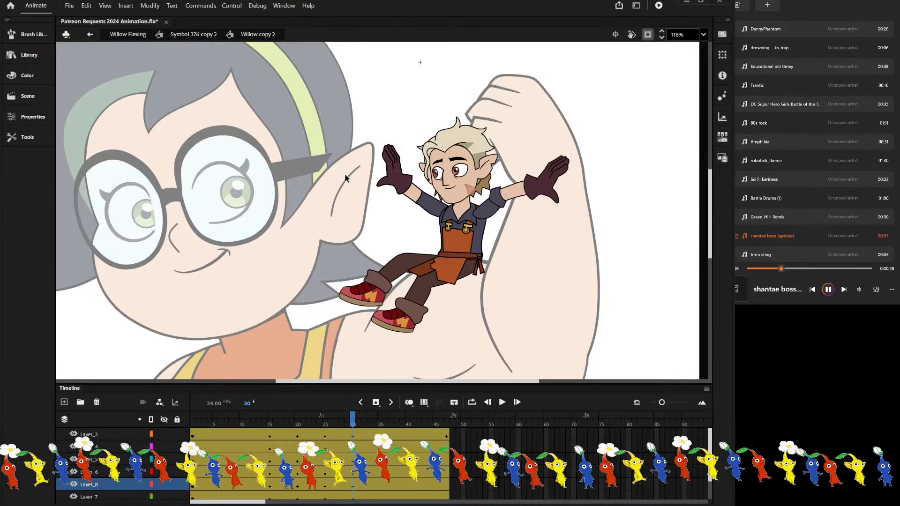
Rotate and reposition the belt and lower apron at frame 30 so they fit the waist and raised thighs.
scroll(348, 235, "up", 3)
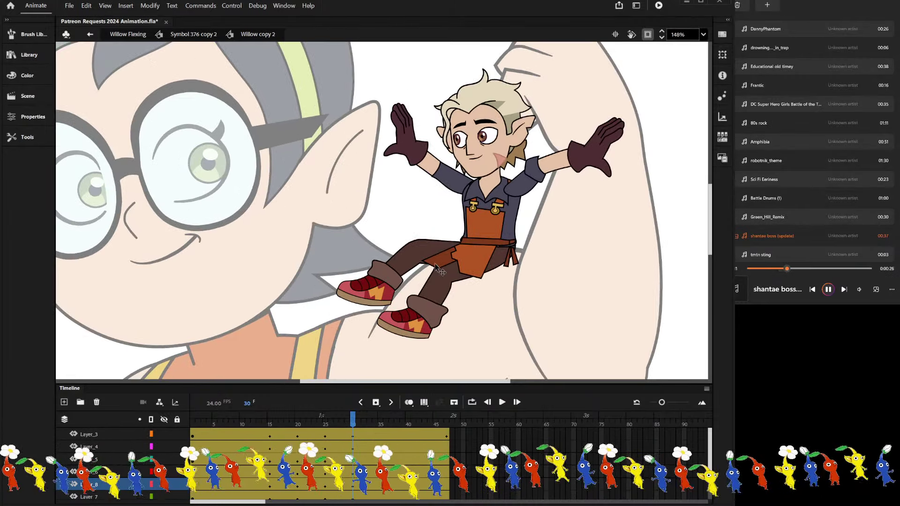
left_click(437, 268)
scroll(435, 272, "up", 4)
left_click_drag(416, 269, 409, 239)
scroll(471, 233, "up", 3)
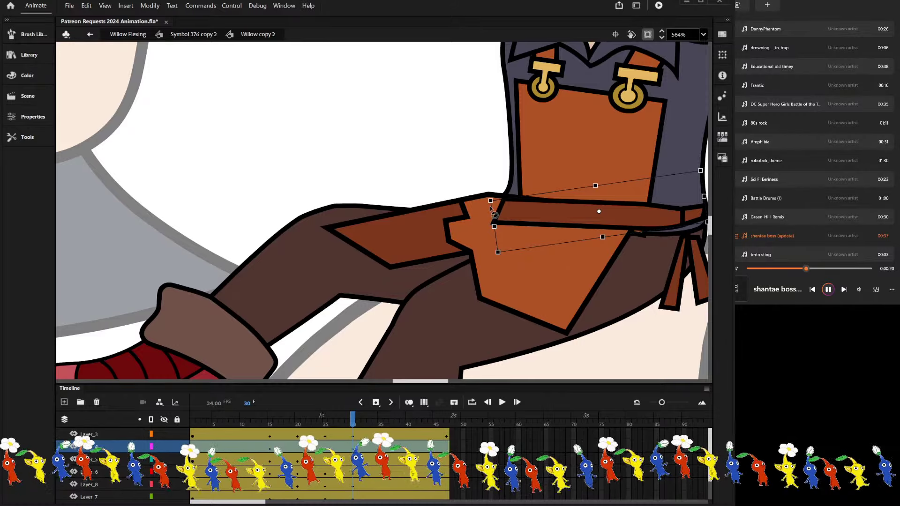
left_click_drag(493, 210, 515, 189)
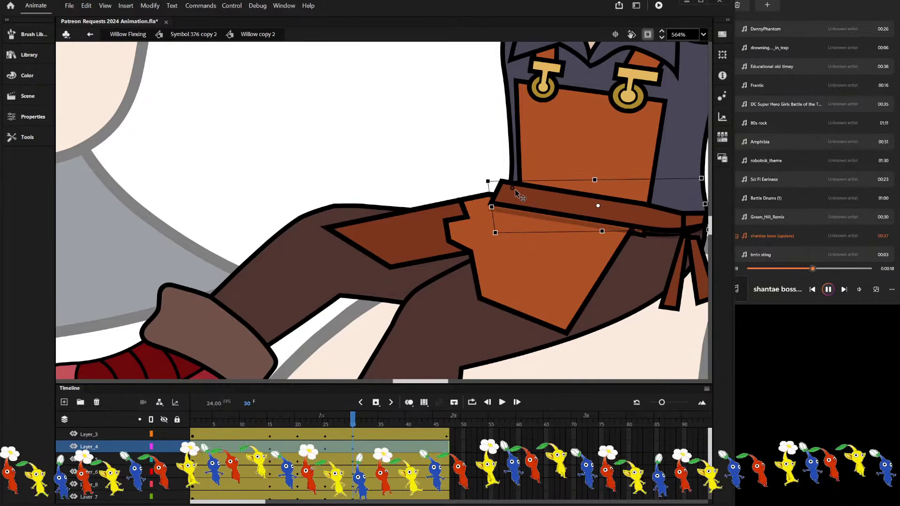
left_click(674, 274)
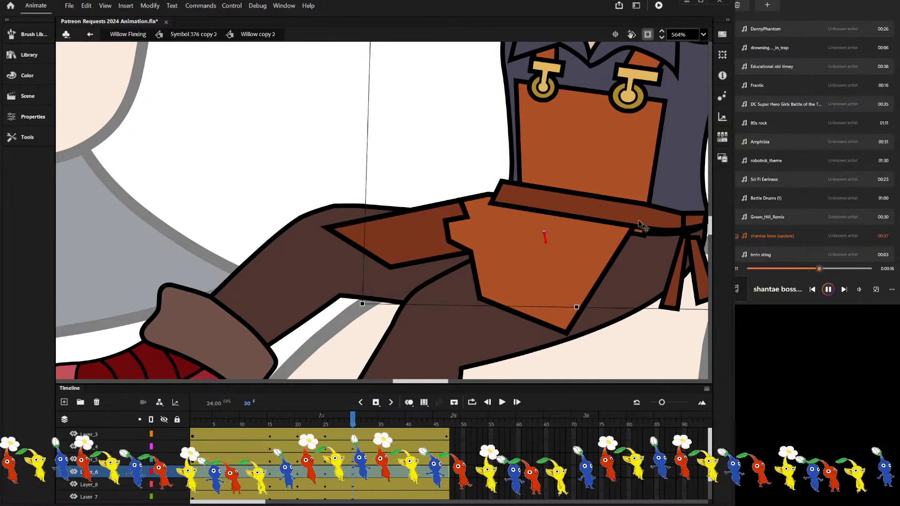
left_click(610, 211)
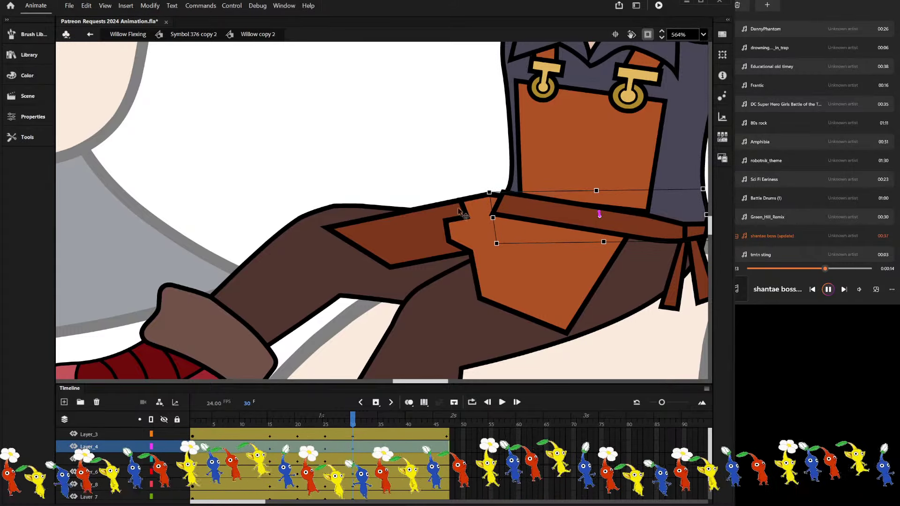
left_click_drag(459, 211, 420, 235)
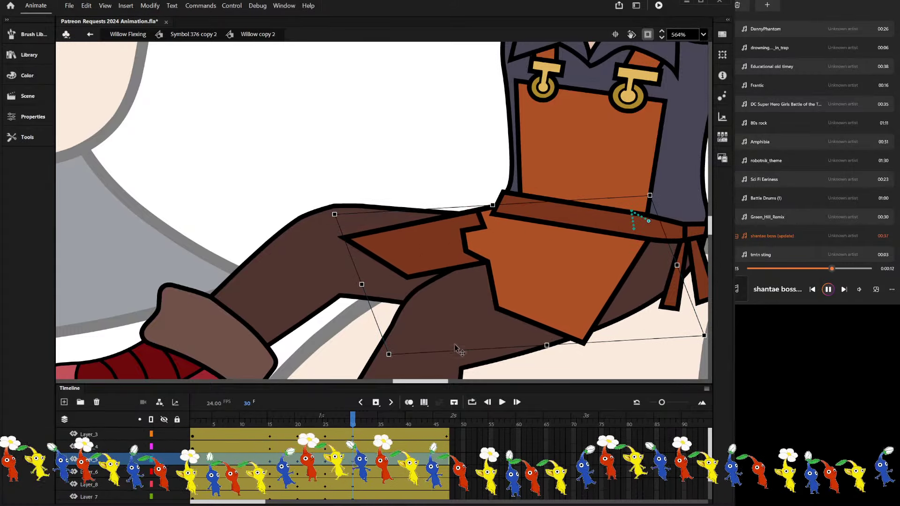
left_click_drag(464, 351, 431, 353)
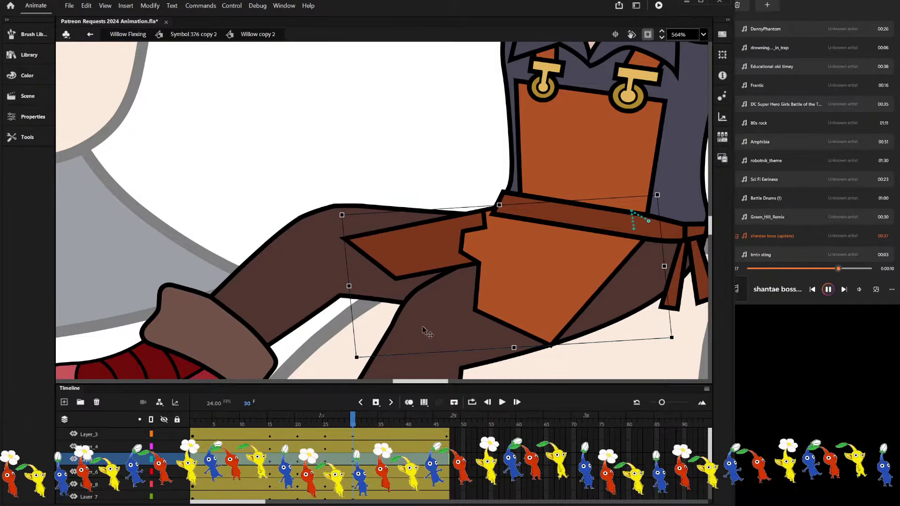
left_click_drag(347, 257, 346, 238)
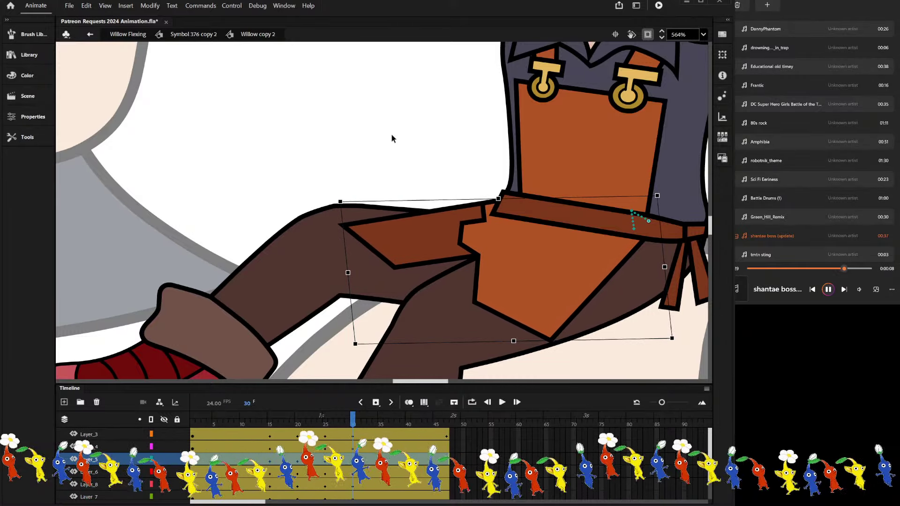
left_click(391, 133)
scroll(450, 204, "down", 3)
scroll(450, 204, "down", 5)
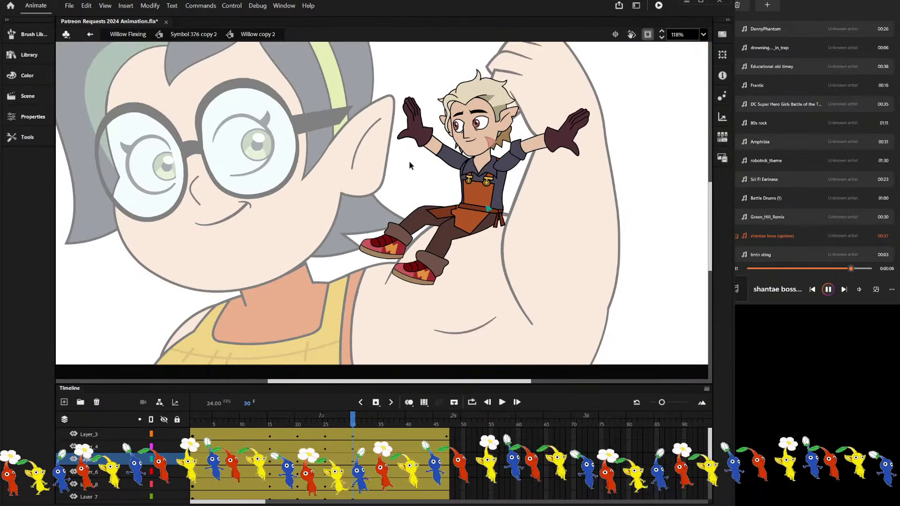
Rotate the small character's arm nearest the flexed forearm downward at frame 30 so it stretches out sideways.
scroll(456, 191, "up", 2)
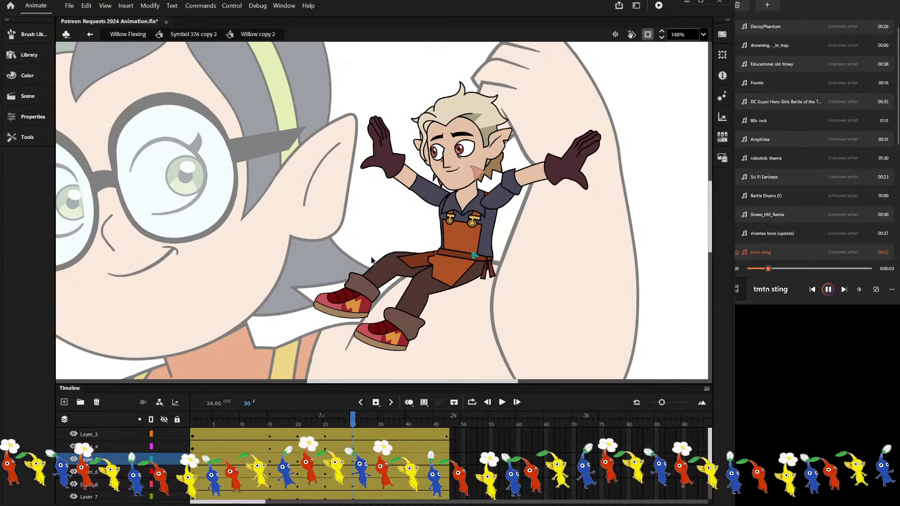
mouse_move(352, 416)
left_mouse_down()
mouse_move(328, 417)
mouse_move(355, 429)
left_mouse_up()
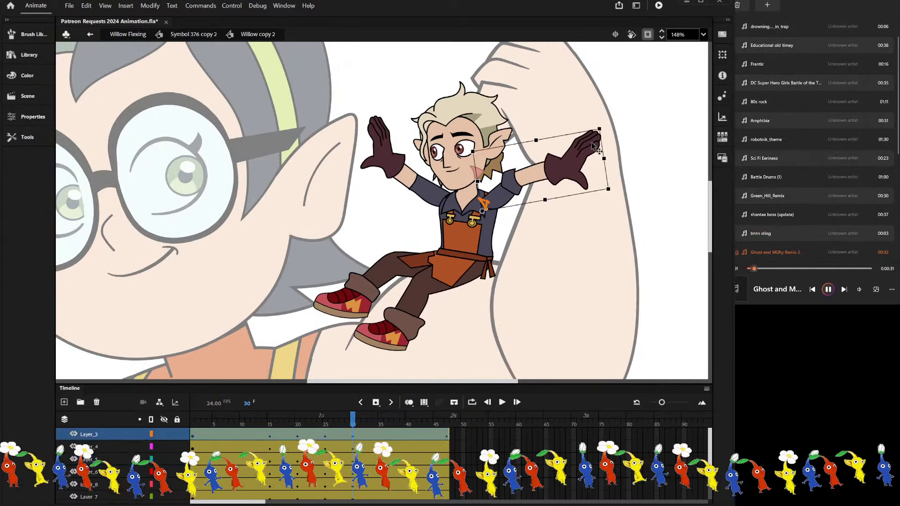
left_click_drag(605, 129, 617, 237)
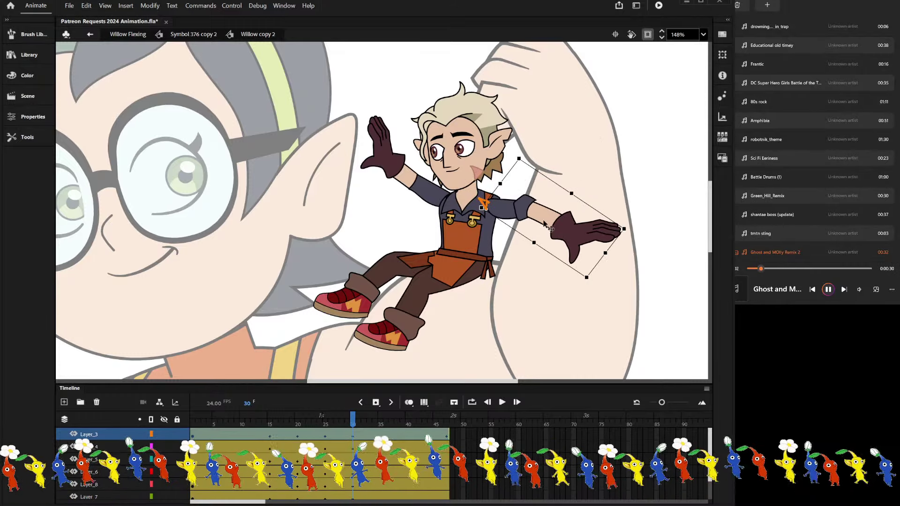
left_click_drag(543, 213, 532, 208)
scroll(503, 113, "down", 2)
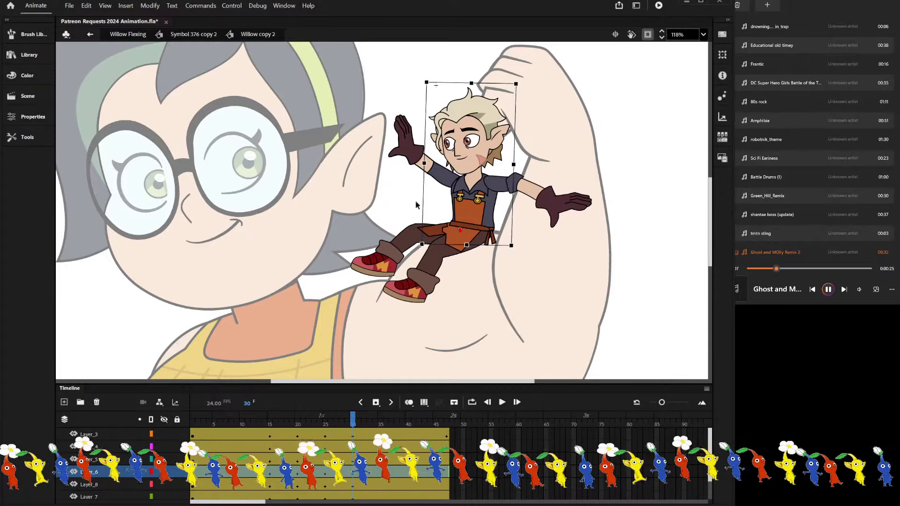
Open Symbol 440, tilt the head back at frame 30, and return to Willow copy 2.
double_click(451, 129)
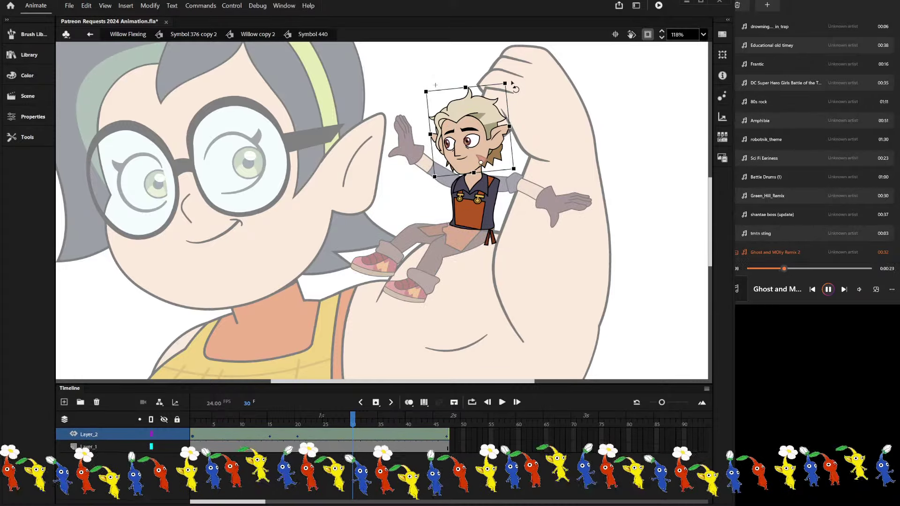
left_click_drag(513, 84, 540, 83)
double_click(558, 124)
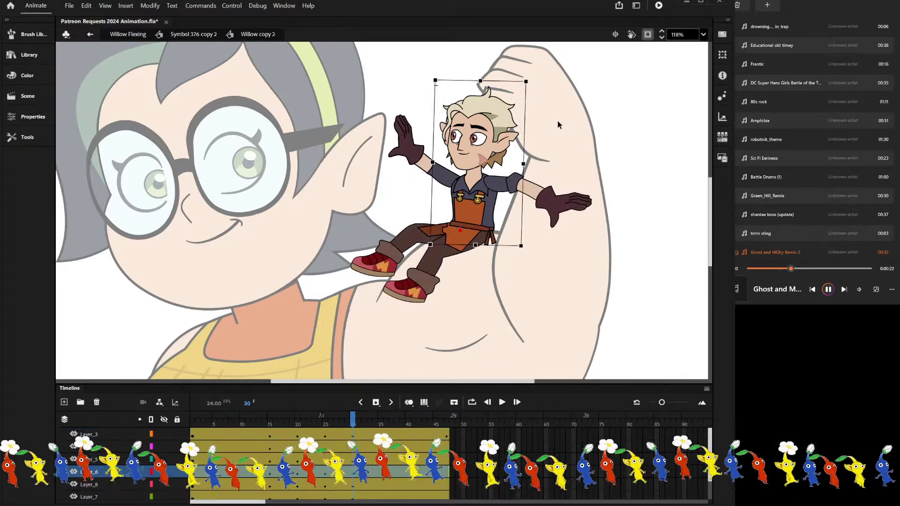
Play the small character's animation from the first frame to review the limb motion.
left_click(226, 421)
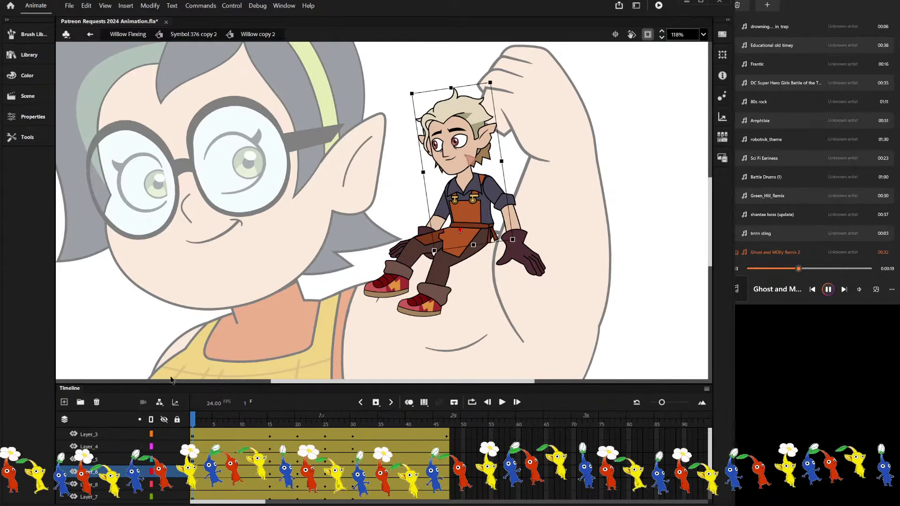
scroll(351, 257, "down", 3)
scroll(434, 240, "up", 3)
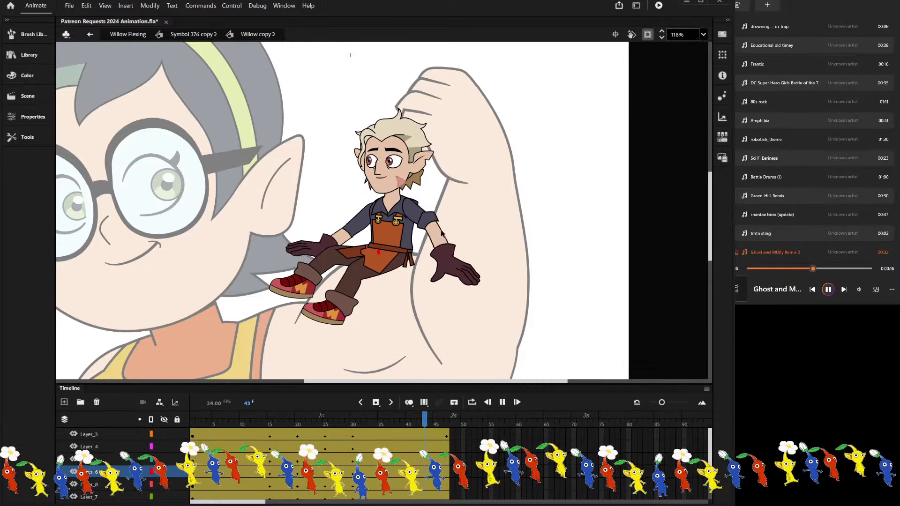
key("Return")
left_click(289, 177)
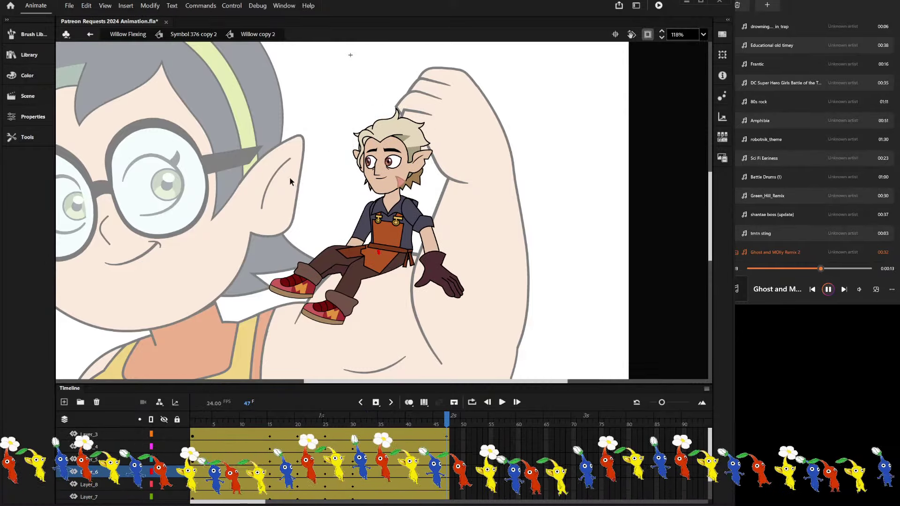
Copy the body-part layers' frame 1 keyframes and paste them at frame 47 so the character ends in the starting pose.
left_click(193, 435)
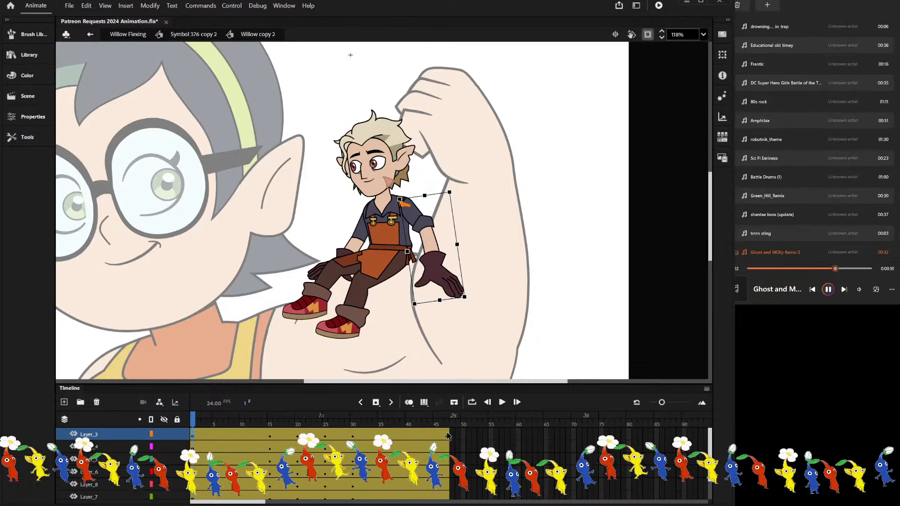
left_click(447, 435)
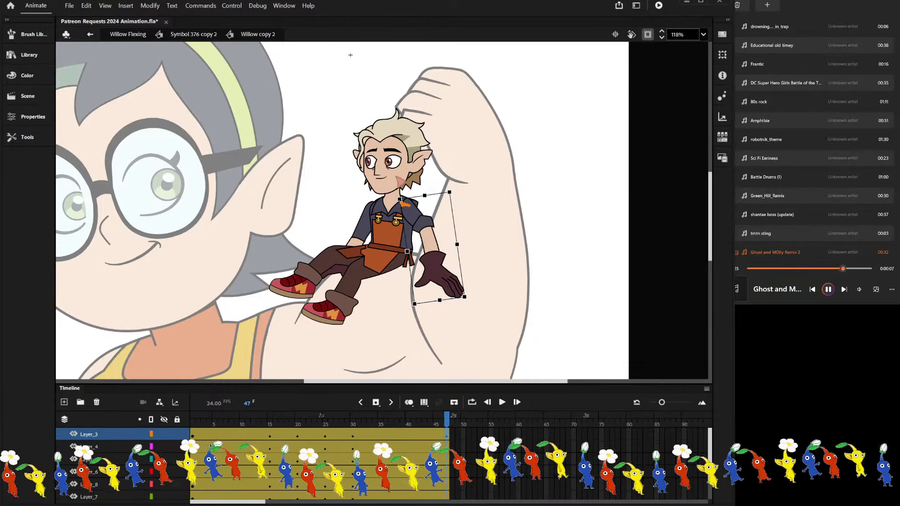
left_click(204, 447)
scroll(197, 483, "down", 2)
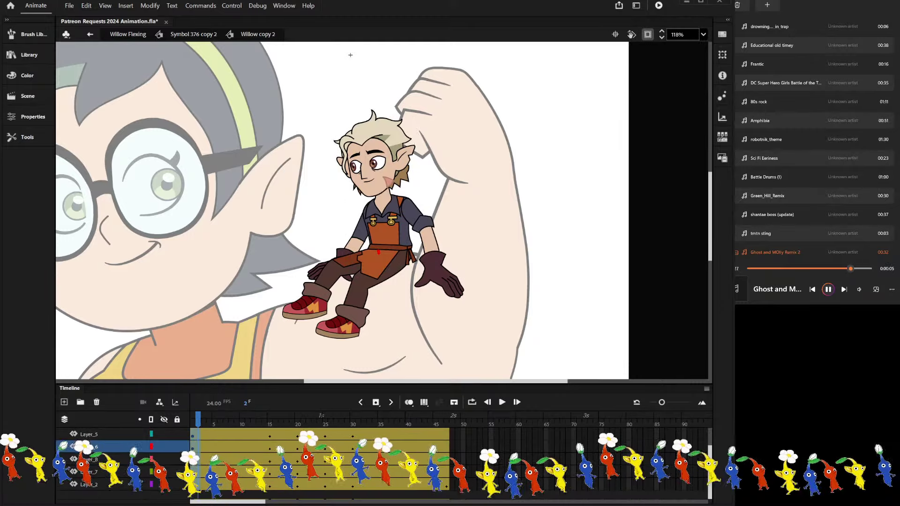
left_click(192, 490)
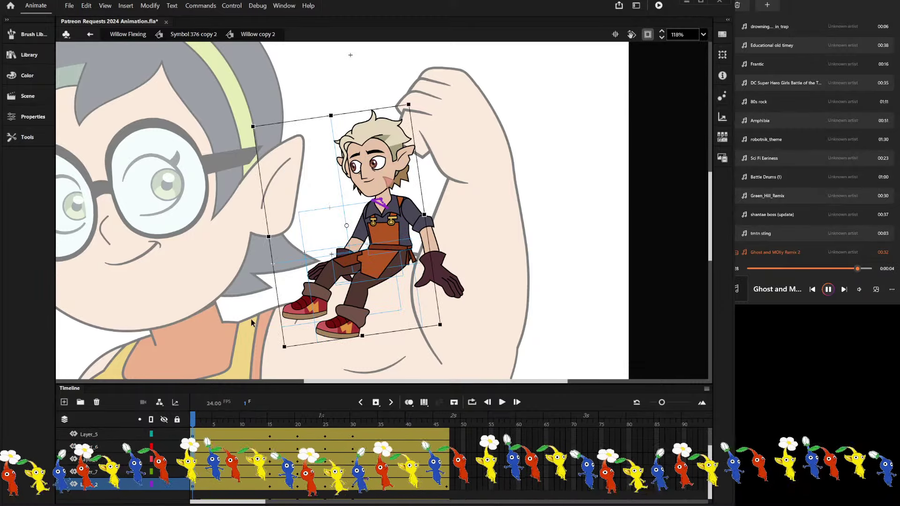
scroll(192, 490, "up", 2)
left_click(448, 477)
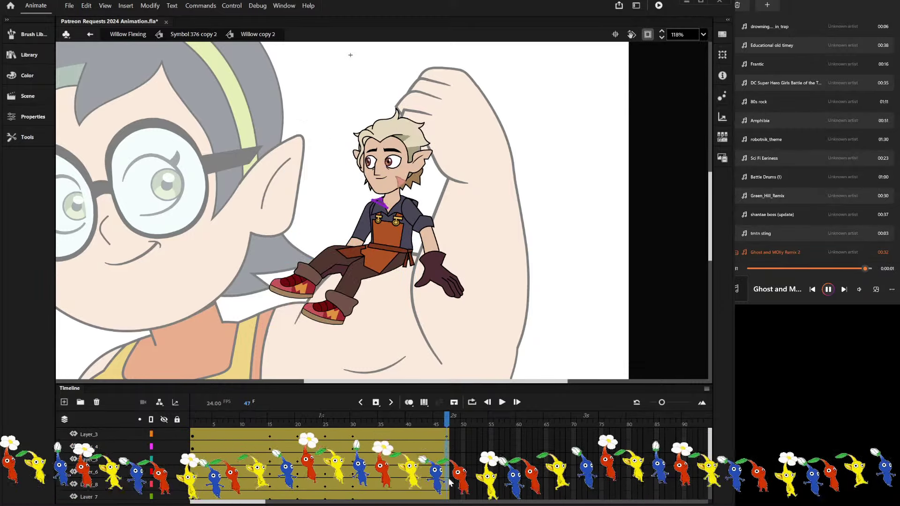
left_click(447, 490)
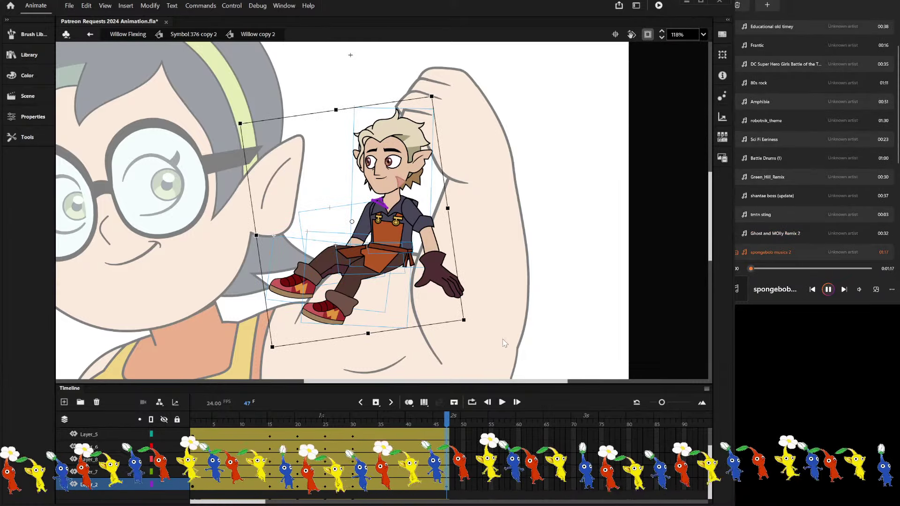
left_click(448, 484)
left_click(447, 459)
left_click(449, 471)
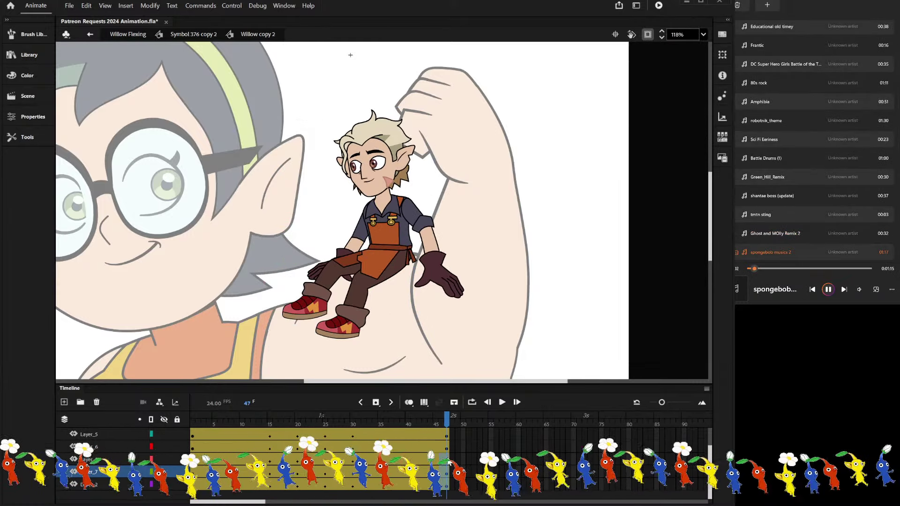
Apply classic tweens leading into the frame 47 keyframes across the body-part layers.
scroll(449, 464, "up", 1)
left_click(448, 451)
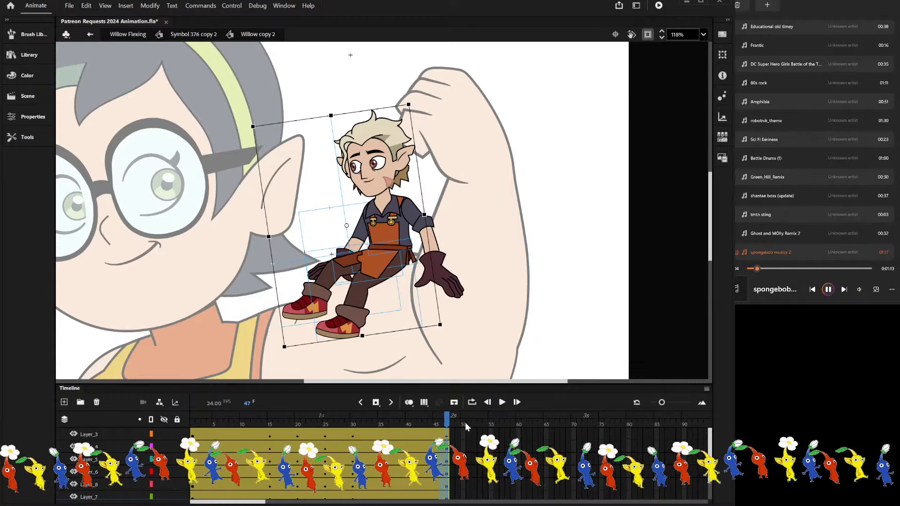
left_click(473, 458)
scroll(474, 459, "down", 1)
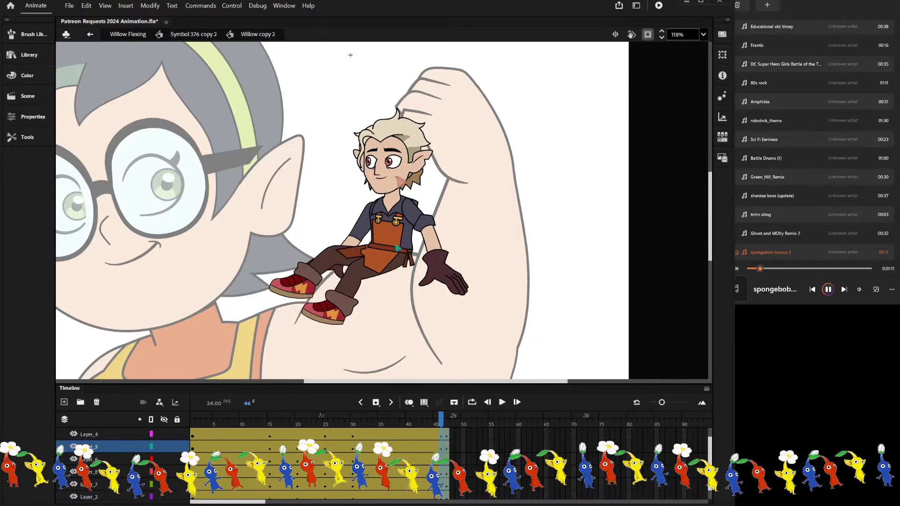
left_click(442, 488)
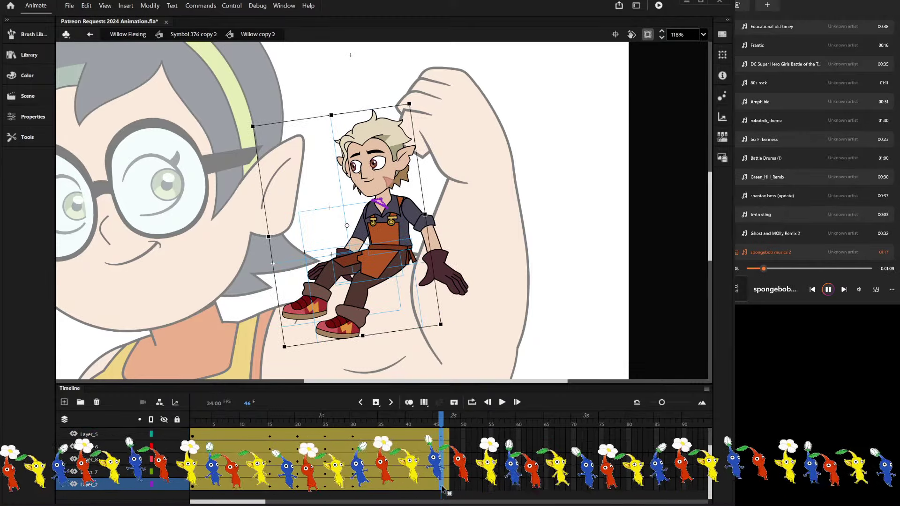
Return to Symbol 376 copy 2 and play the flexing scene to review the character's full launch and landing.
double_click(283, 215)
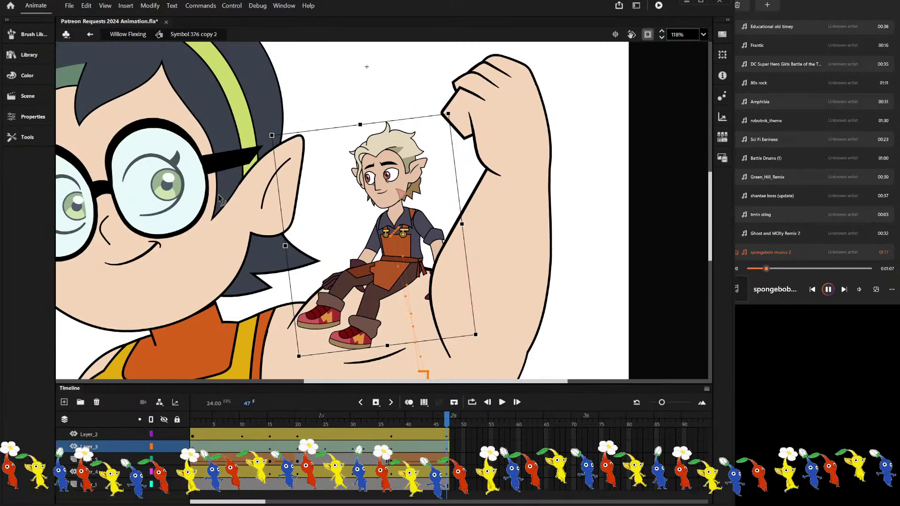
scroll(283, 214, "down", 2)
scroll(303, 205, "up", 1)
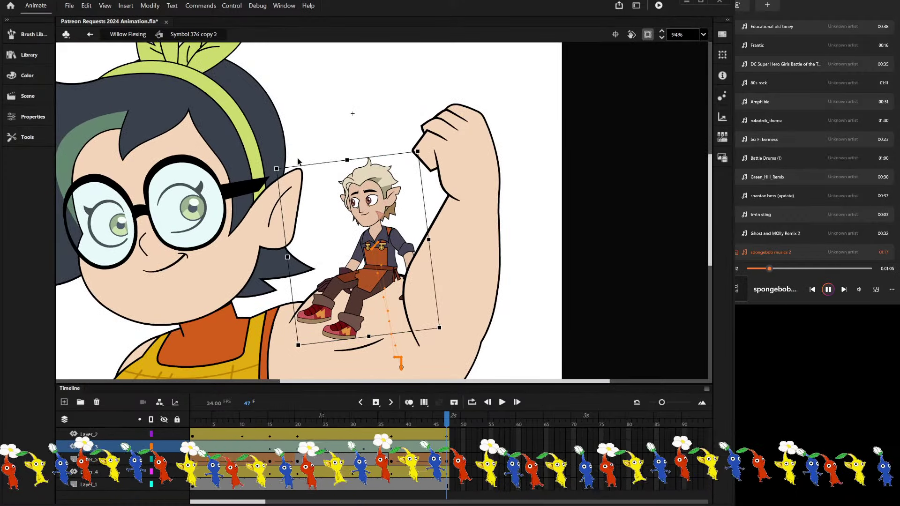
key("Return")
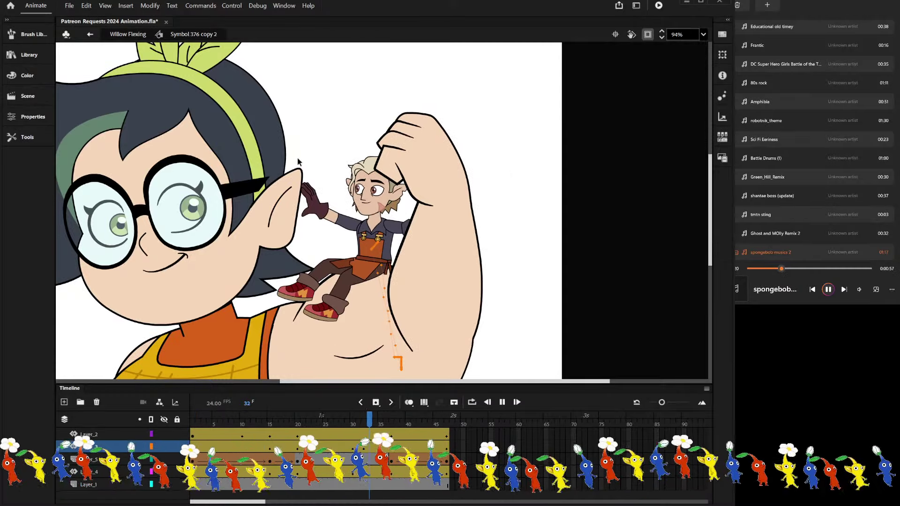
Replay the flexing scene with the whole stage in view to review the small character's launch and landing.
key("Return")
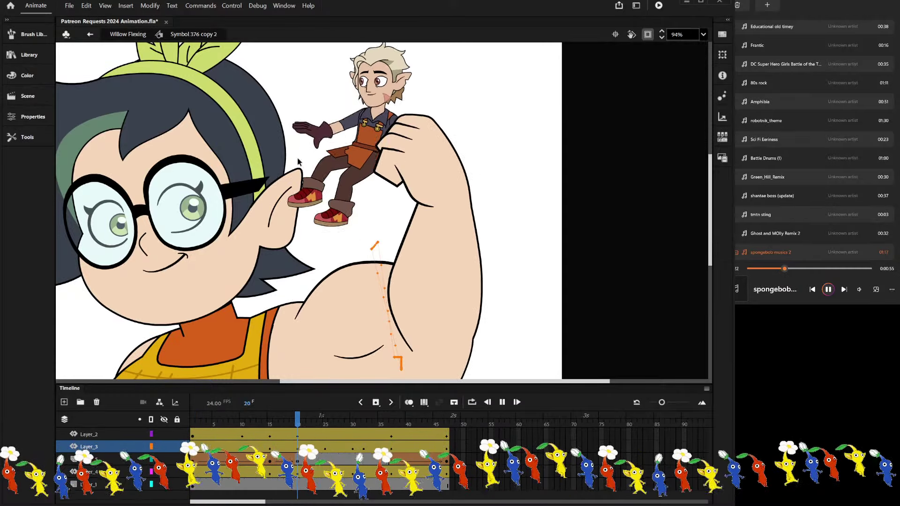
scroll(447, 226, "down", 5)
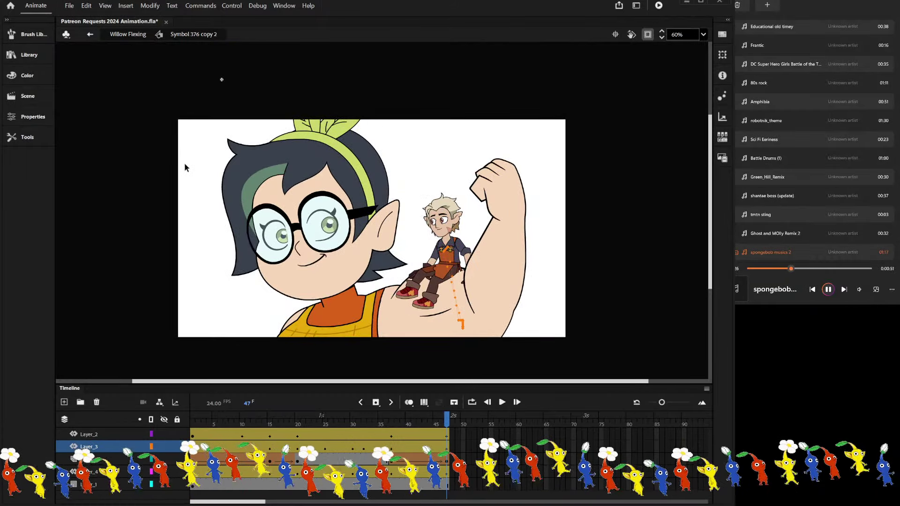
key("Return")
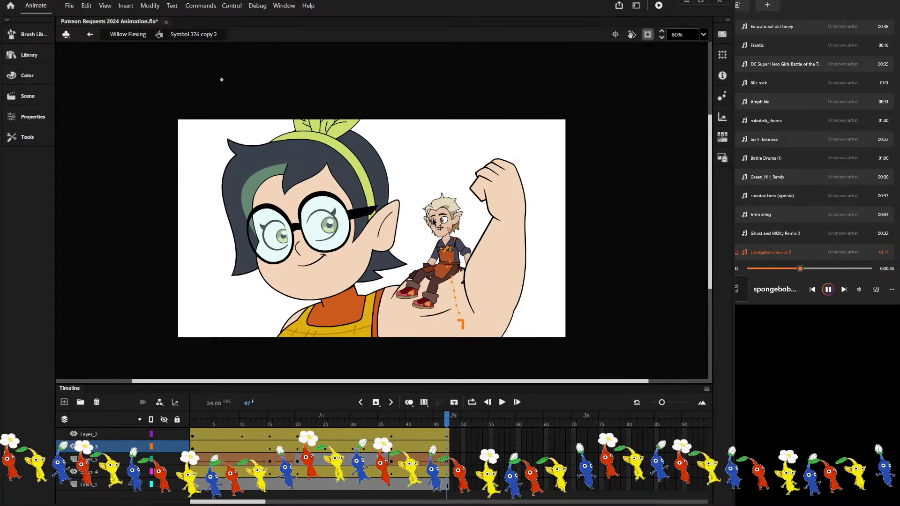
In the small character's symbol, move the body-part layers' starting-pose keyframes from frame 47 to frame 37, and return to Symbol 376 copy 2.
double_click(439, 226)
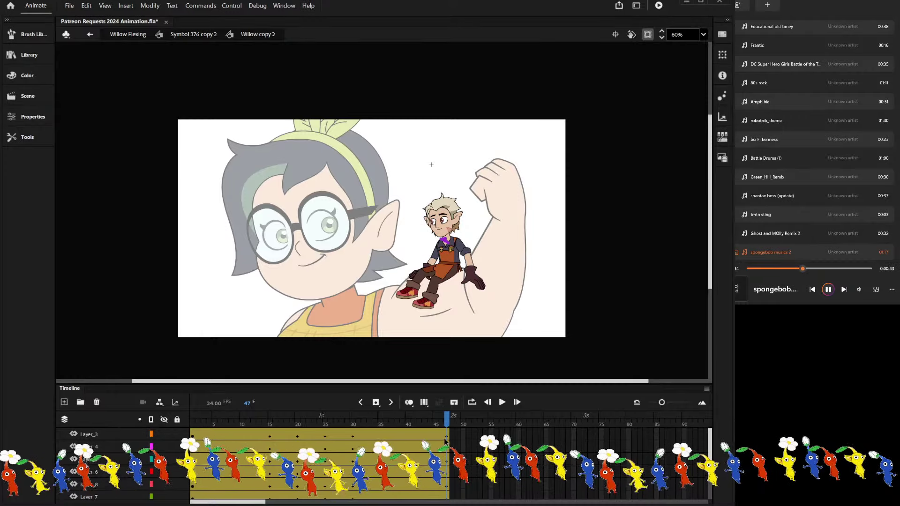
double_click(400, 156)
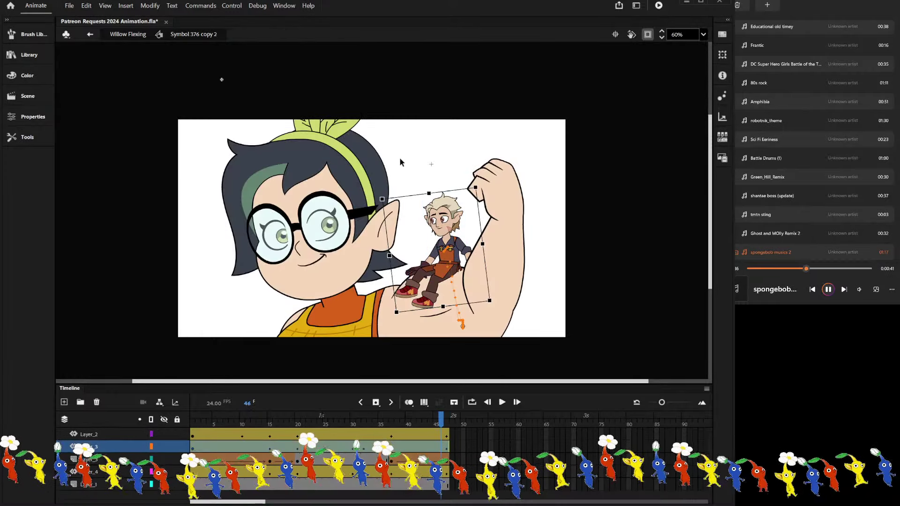
left_click(342, 421)
left_click_drag(343, 420, 363, 425)
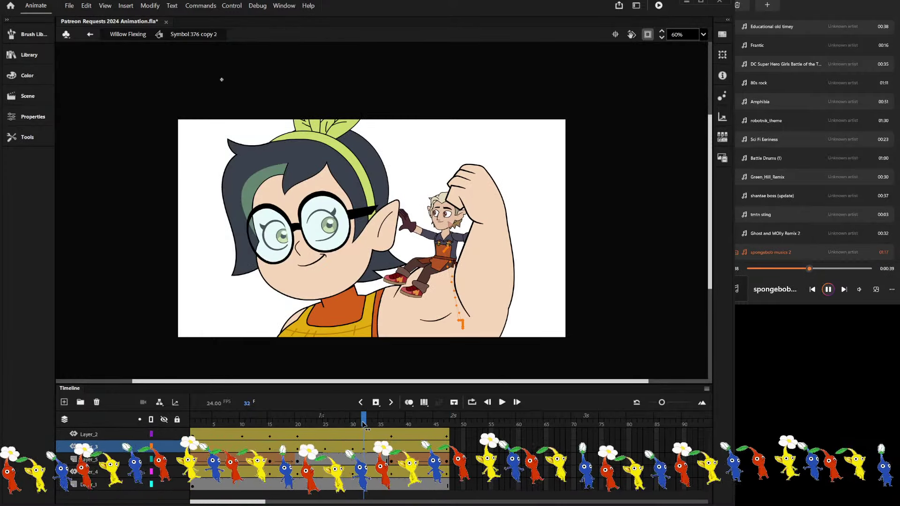
double_click(441, 220)
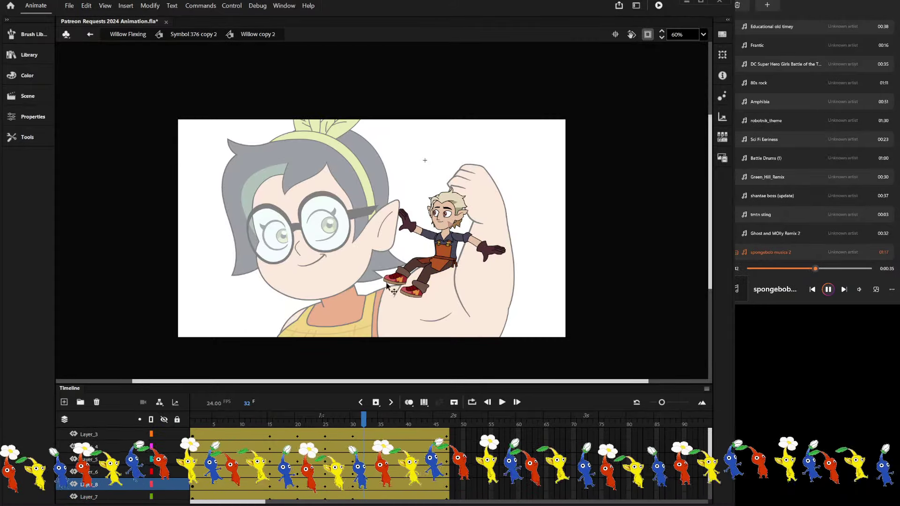
double_click(366, 152)
left_click_drag(380, 425, 392, 426)
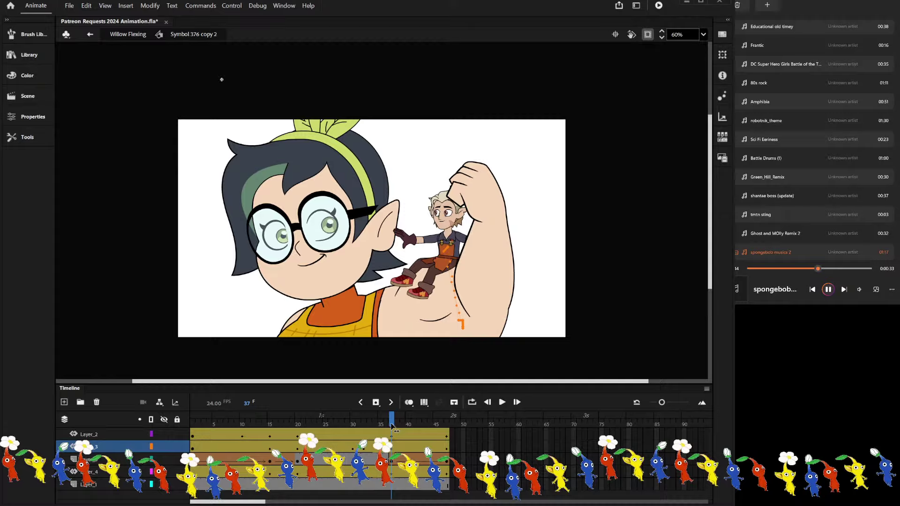
double_click(447, 207)
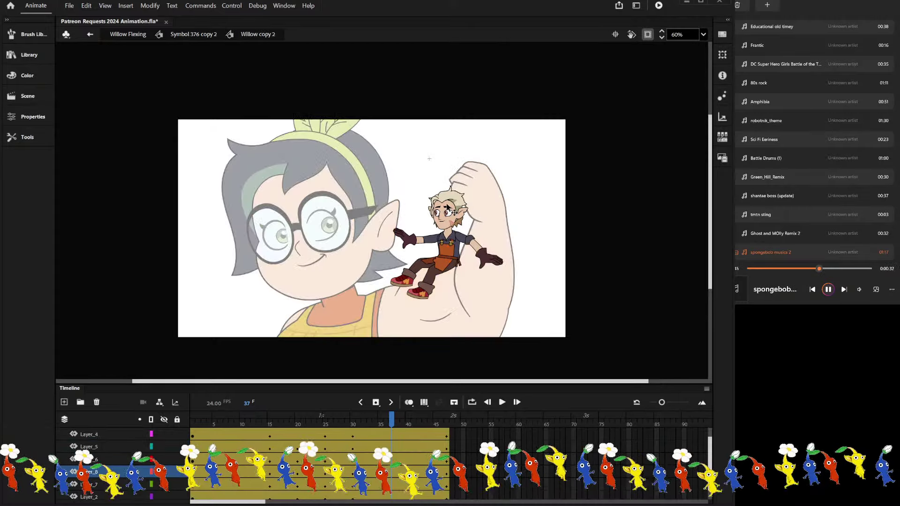
left_click(446, 438)
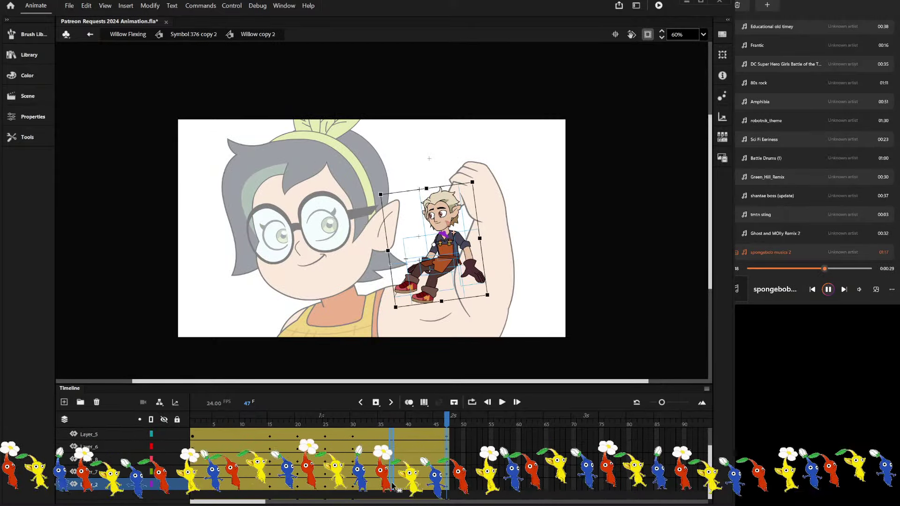
double_click(413, 133)
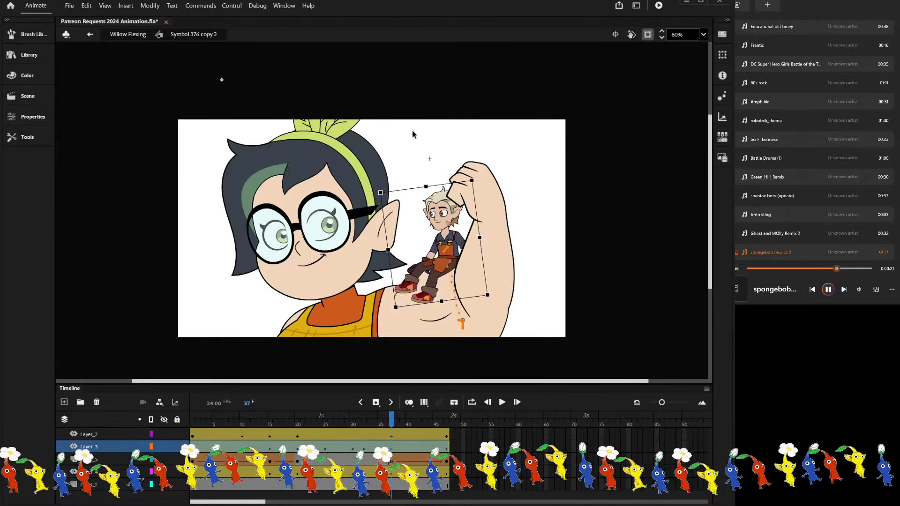
Play the flexing scene several times to review how the small character settles after landing.
scroll(413, 134, "down", 4)
scroll(431, 132, "up", 1)
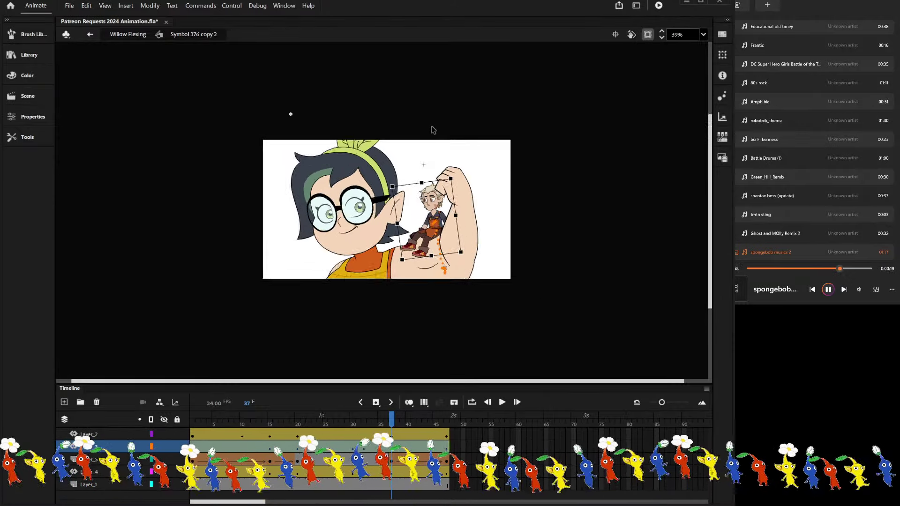
scroll(432, 130, "up", 3)
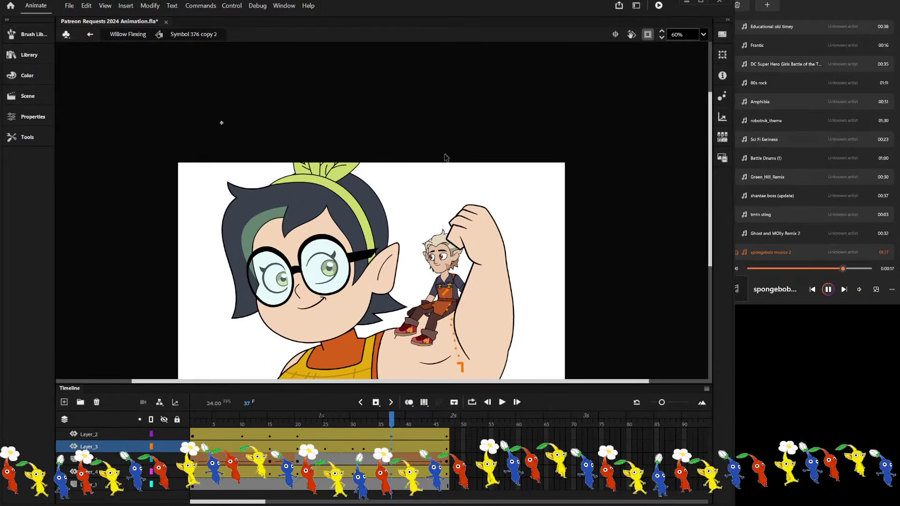
scroll(447, 157, "down", 3)
scroll(417, 232, "up", 1)
scroll(413, 207, "up", 2)
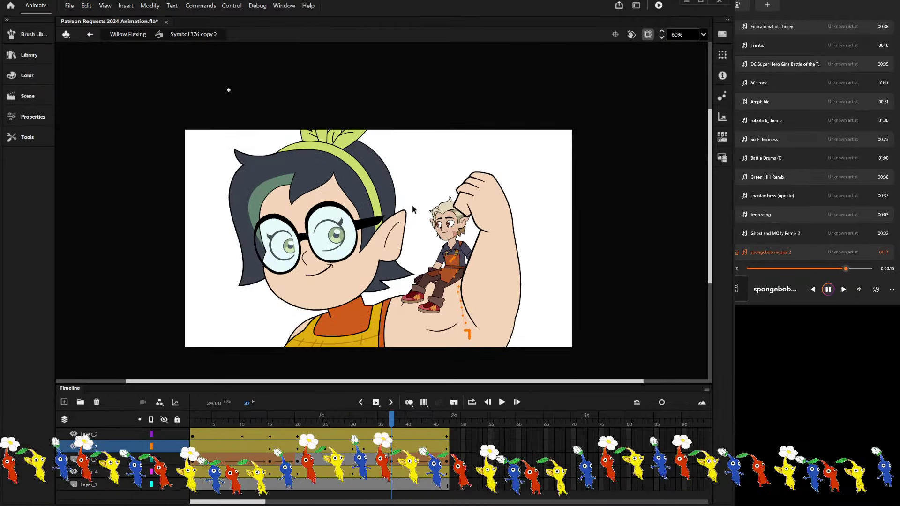
key("Return")
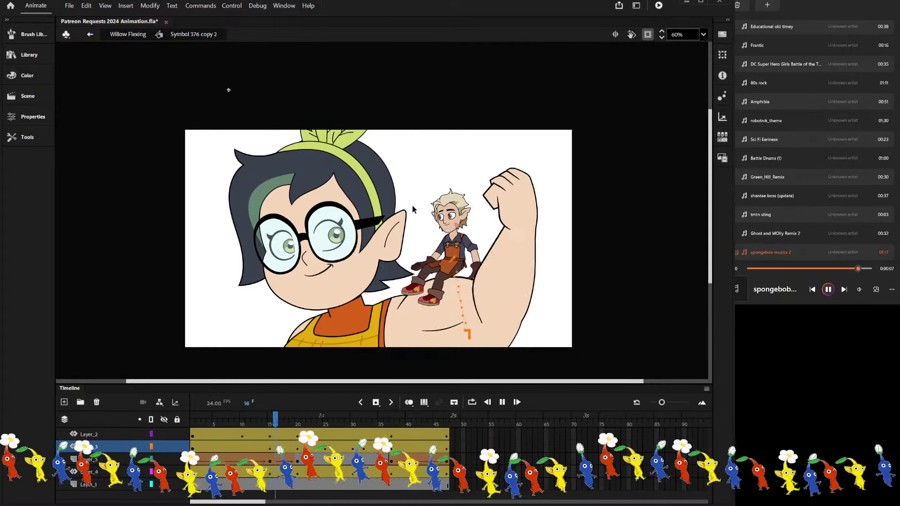
key("Return")
key("Return")
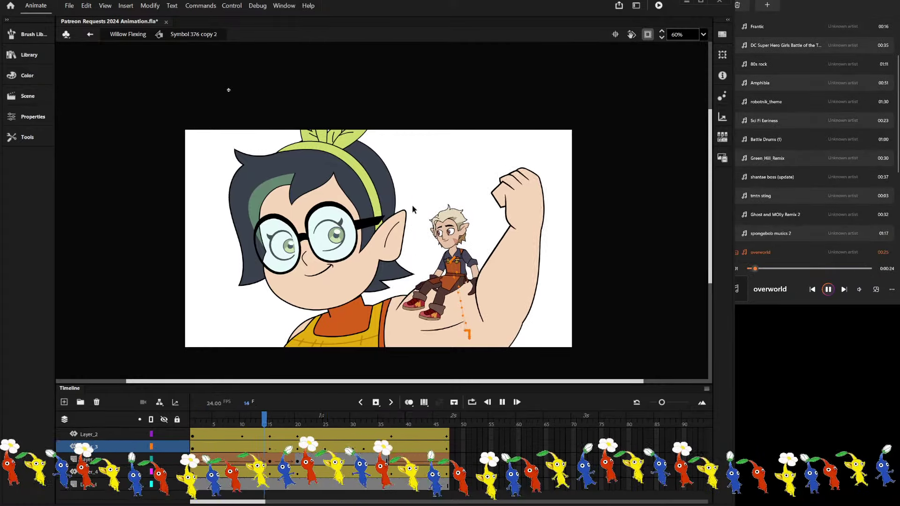
key("Return")
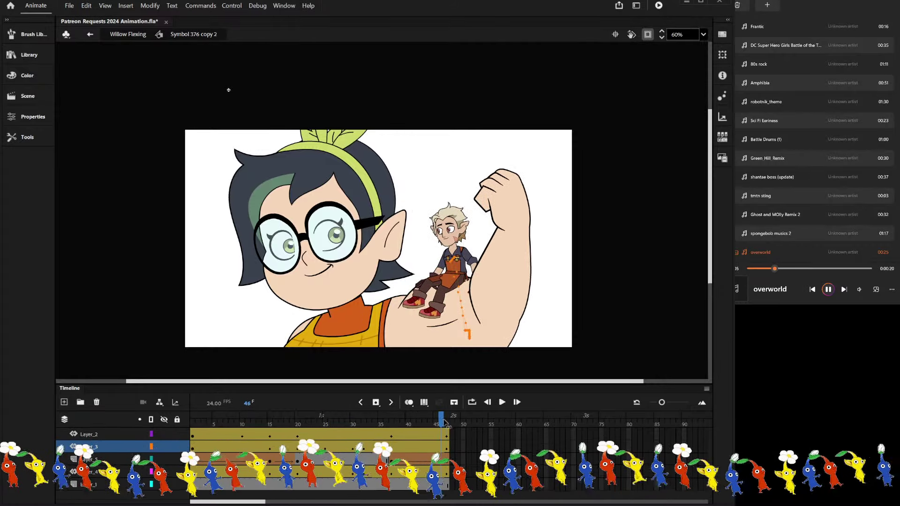
Inspect the small character's pose at frames 37 and 30, and return the playhead to frame 1.
left_click(387, 425)
left_click(391, 425)
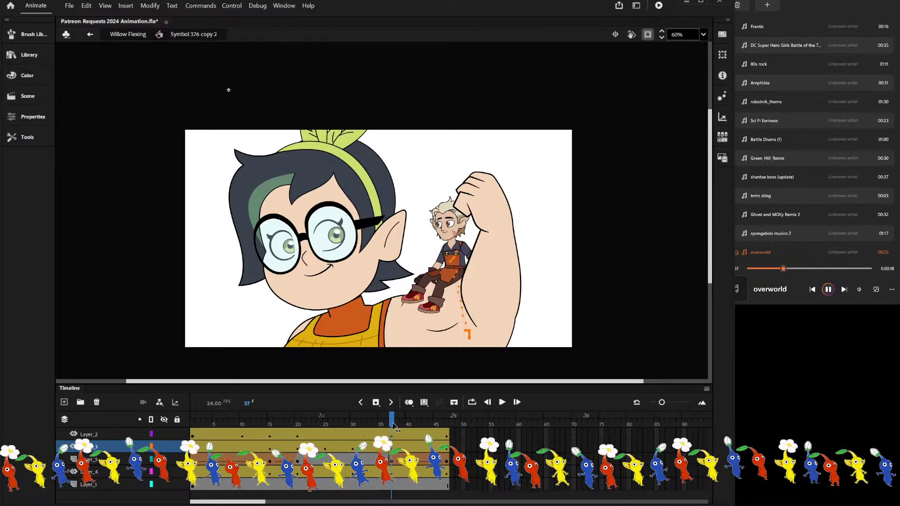
left_click(419, 331)
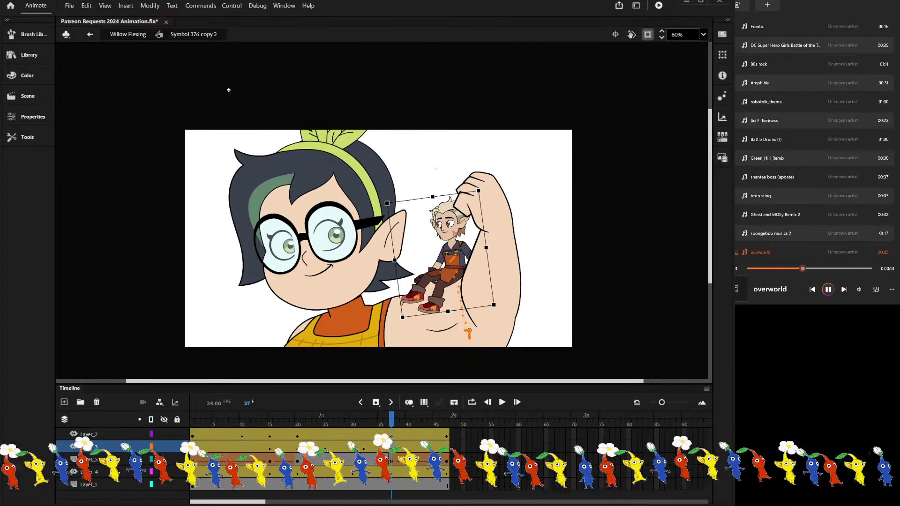
left_click(352, 420)
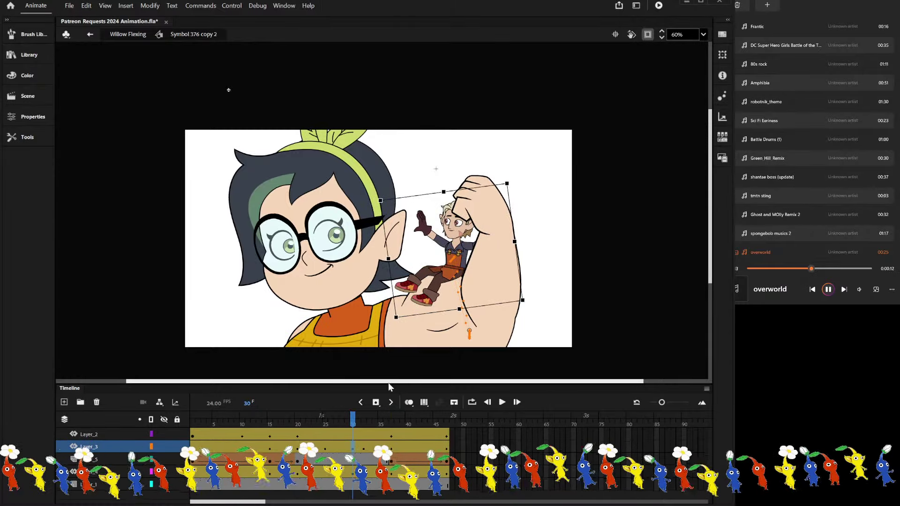
left_click_drag(370, 417, 158, 408)
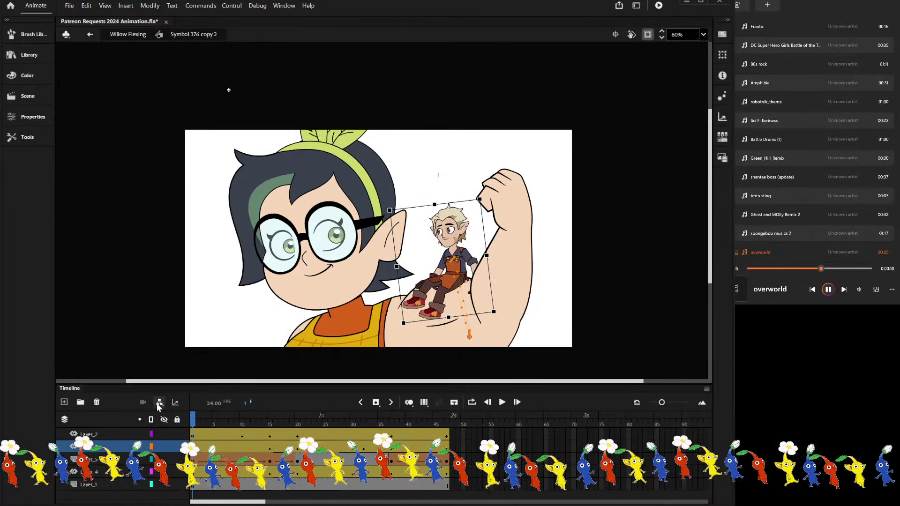
Replay the full flexing animation from frame 1 repeatedly to check the timing of the flex, launch and landing.
key("Return")
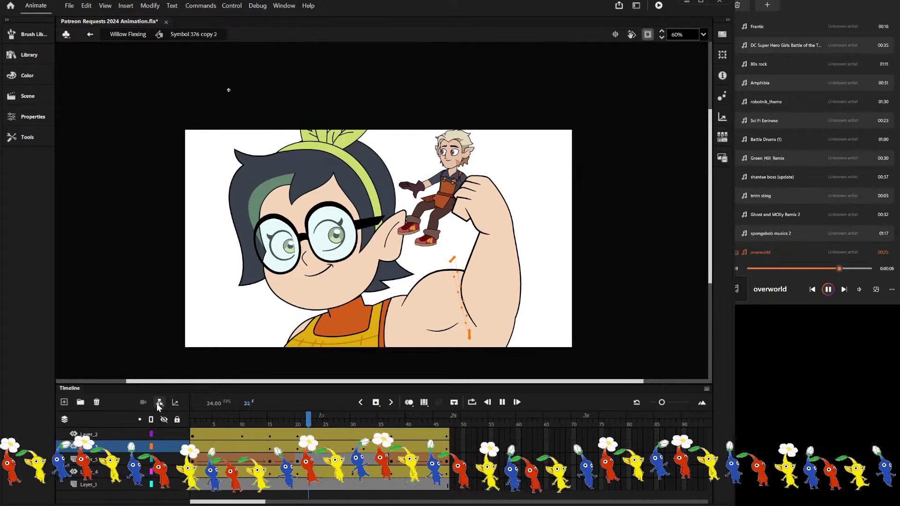
key("Return")
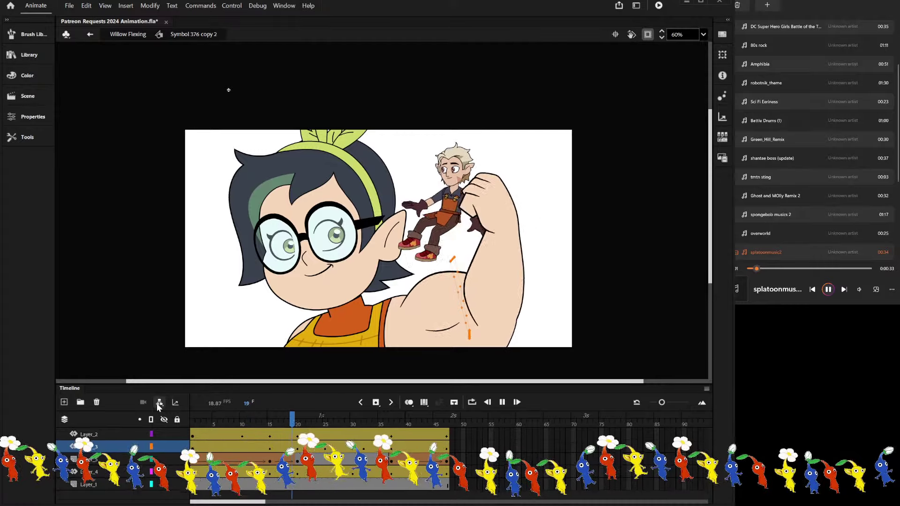
key("Return")
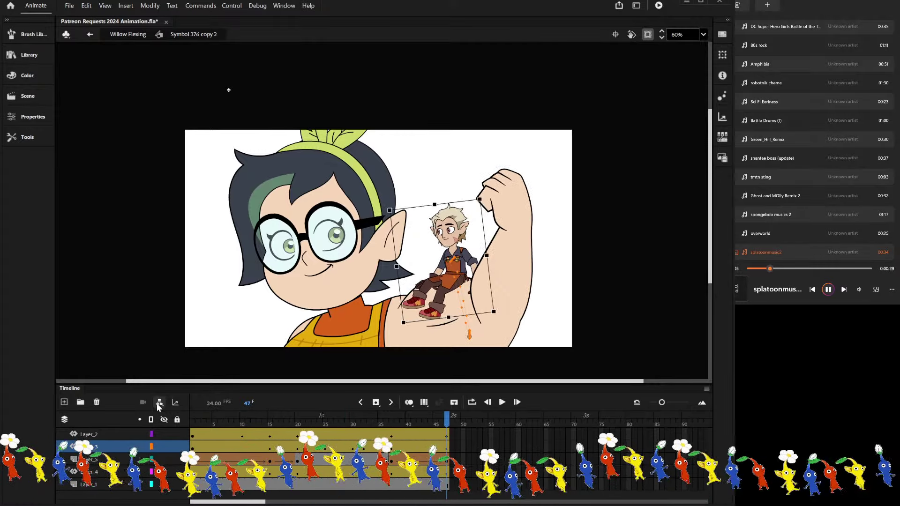
key("Return")
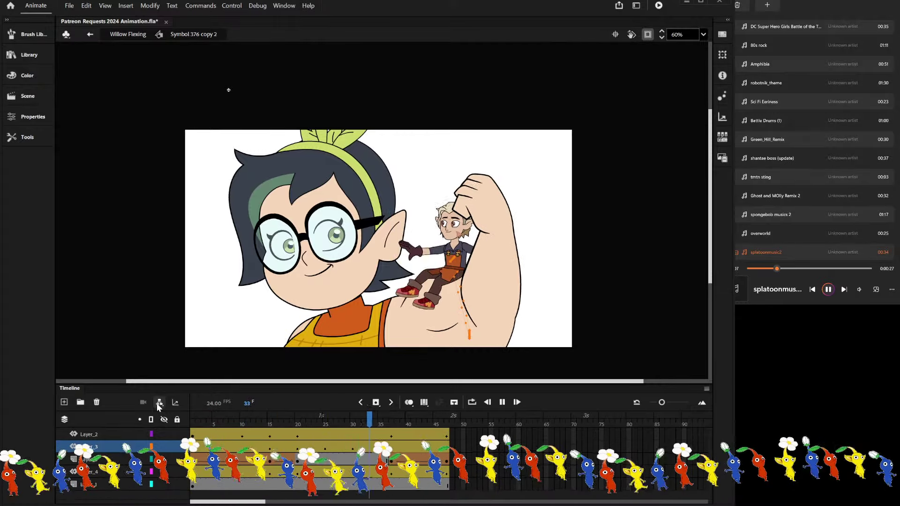
key("Return")
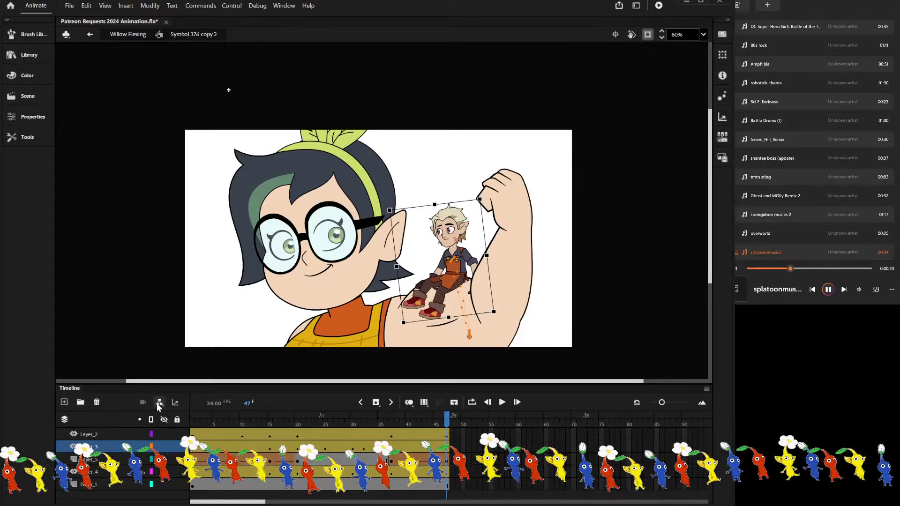
key("Return")
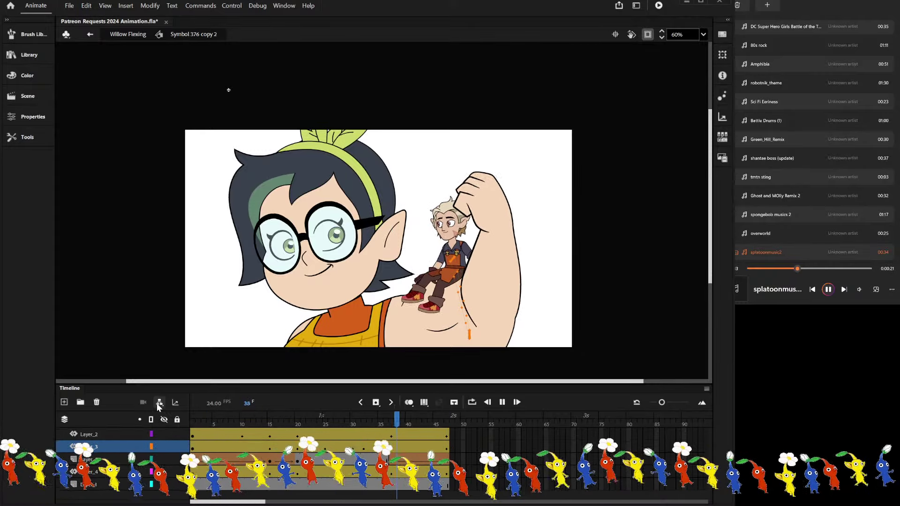
key("Return")
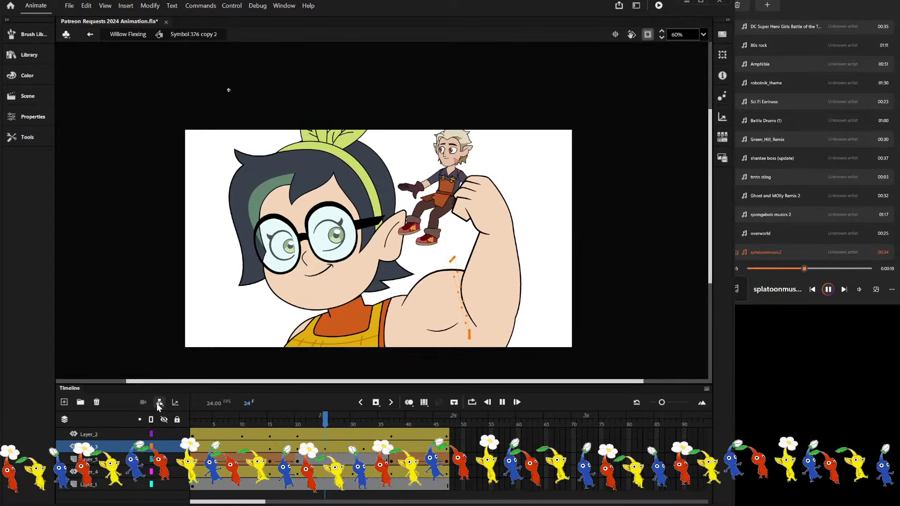
key("Return")
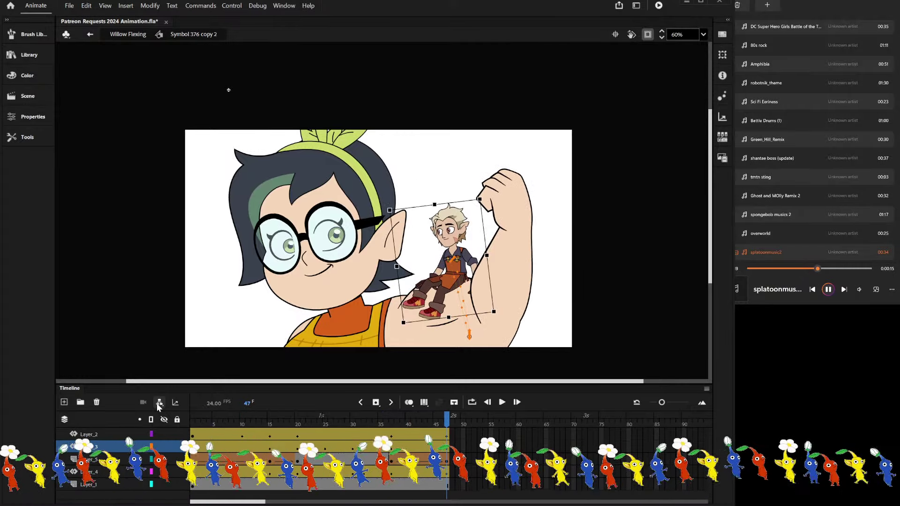
key("Return")
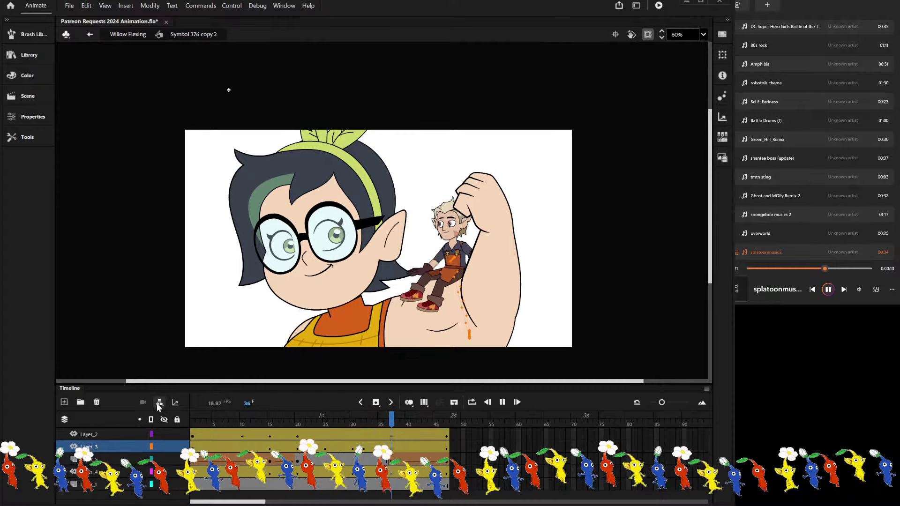
key("Return")
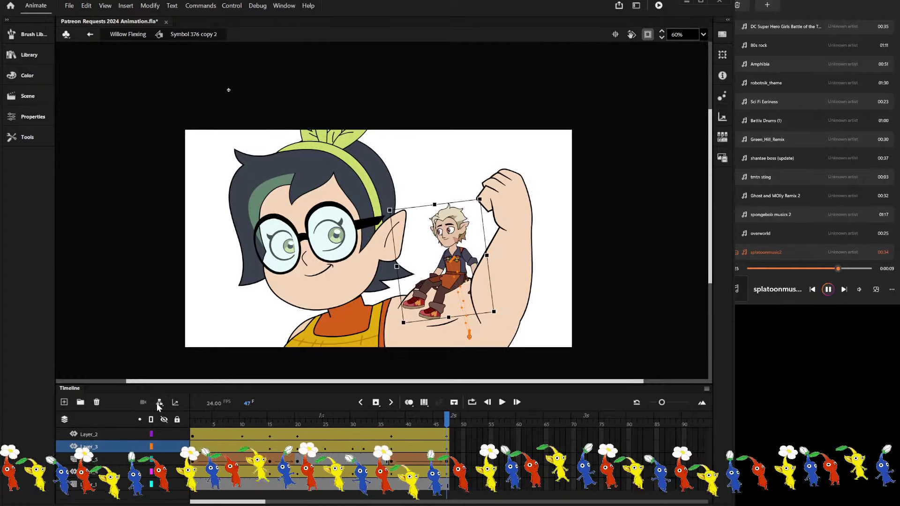
key("Return")
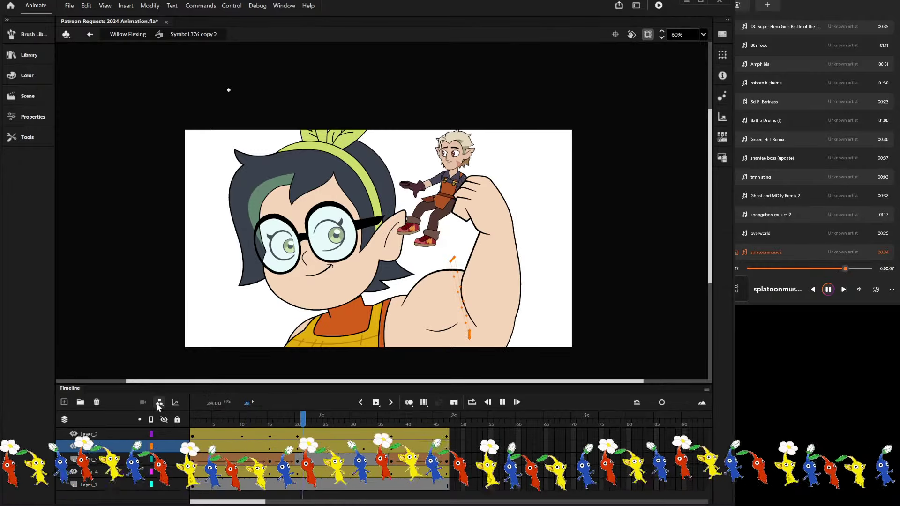
key("Return")
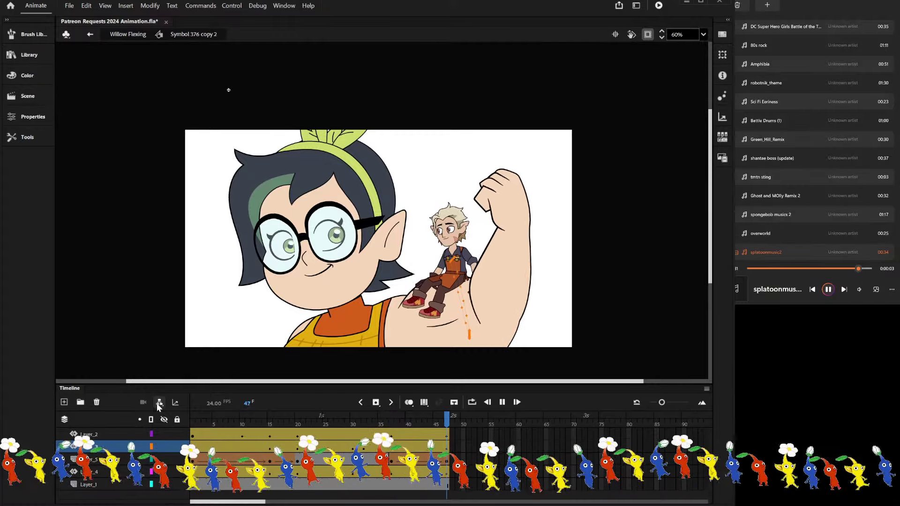
key("Return")
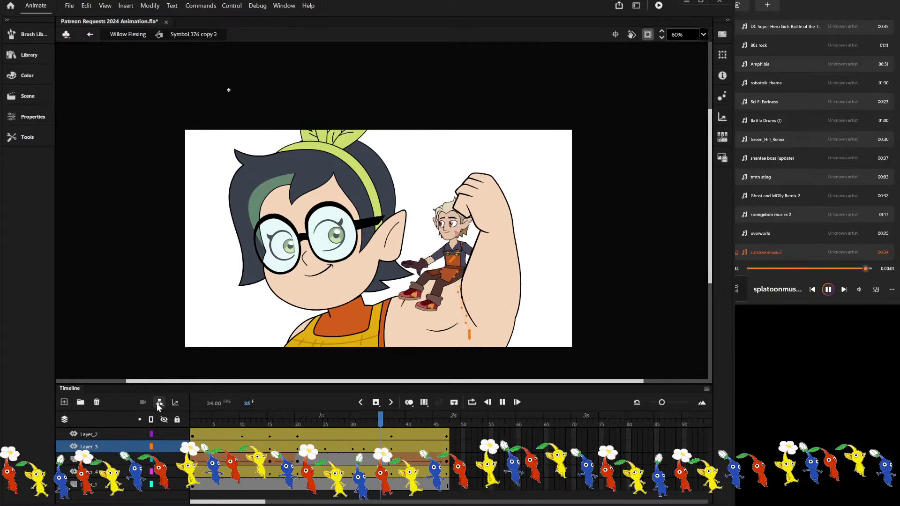
key("Return")
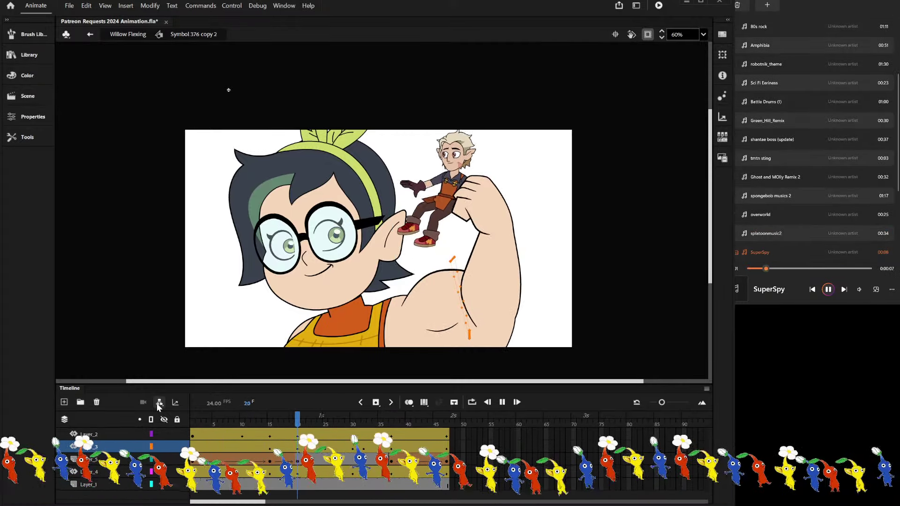
Replay the full flexing animation in Symbol 376 copy 2 to review the launch, landing and settling.
key("Return")
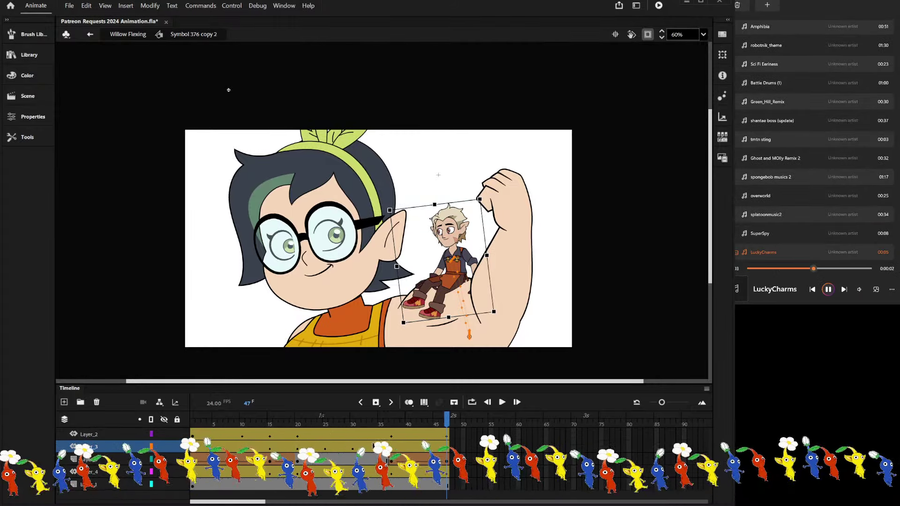
left_click(335, 418)
left_click_drag(335, 433, 215, 433)
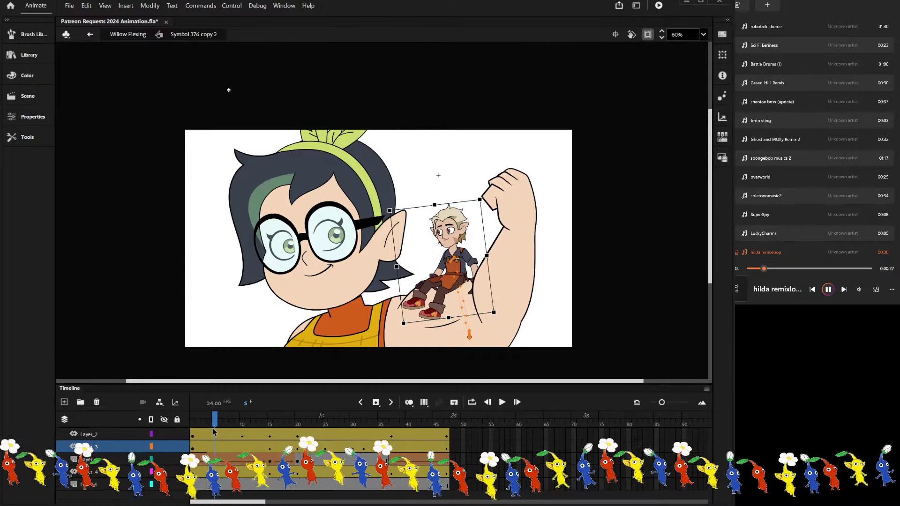
key("Return")
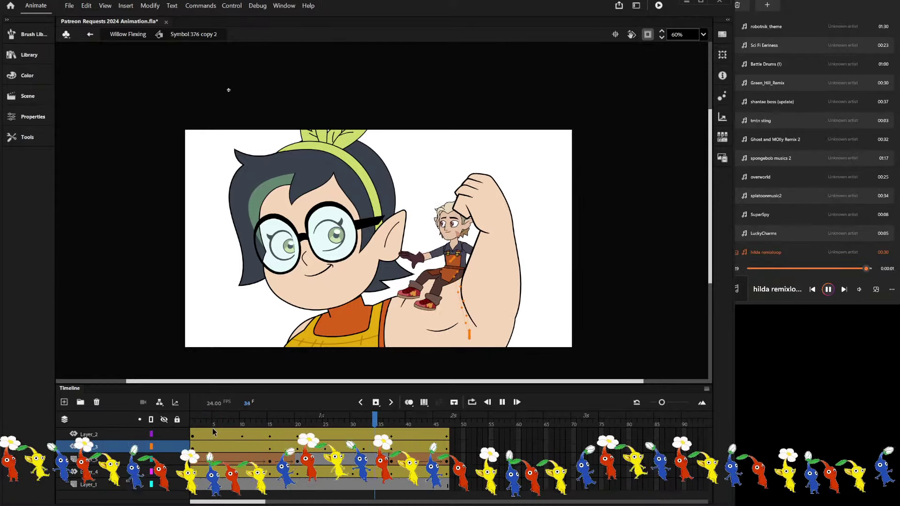
key("Return")
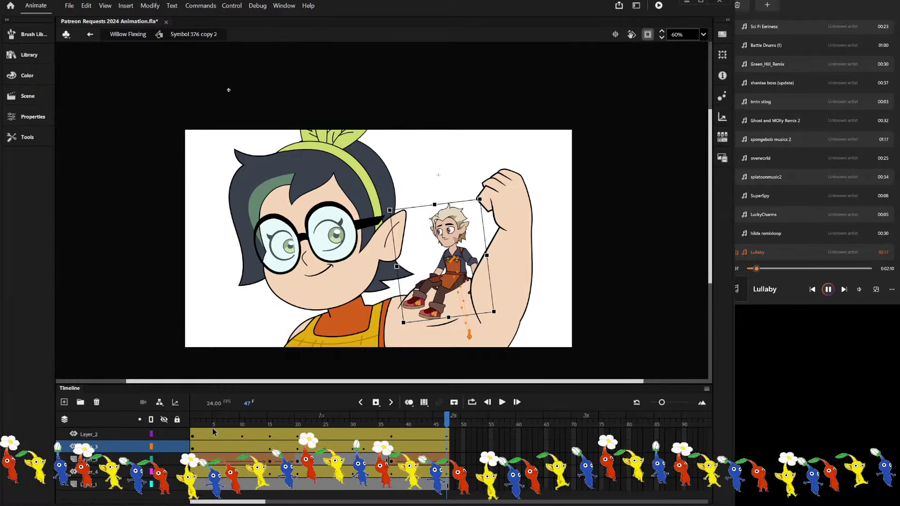
key("Return")
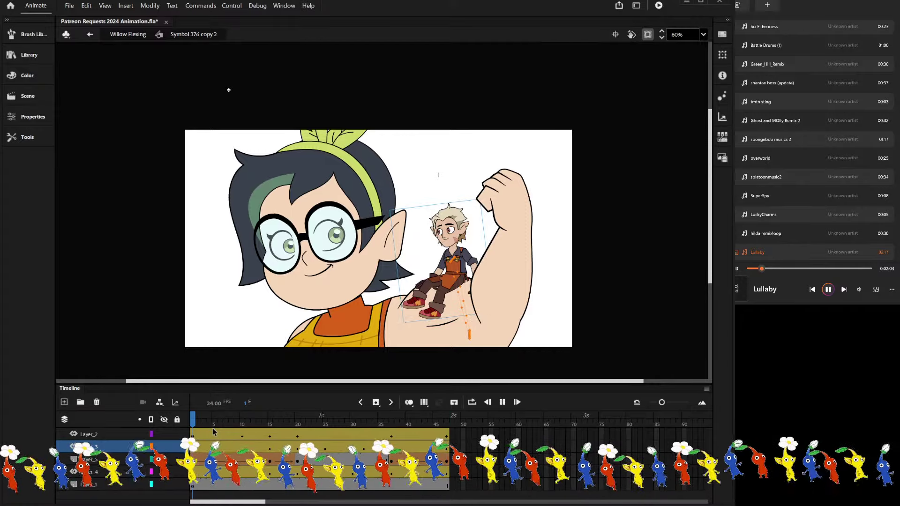
Return to the Willow Flexing scene and test the movie in a preview window.
left_click(119, 35)
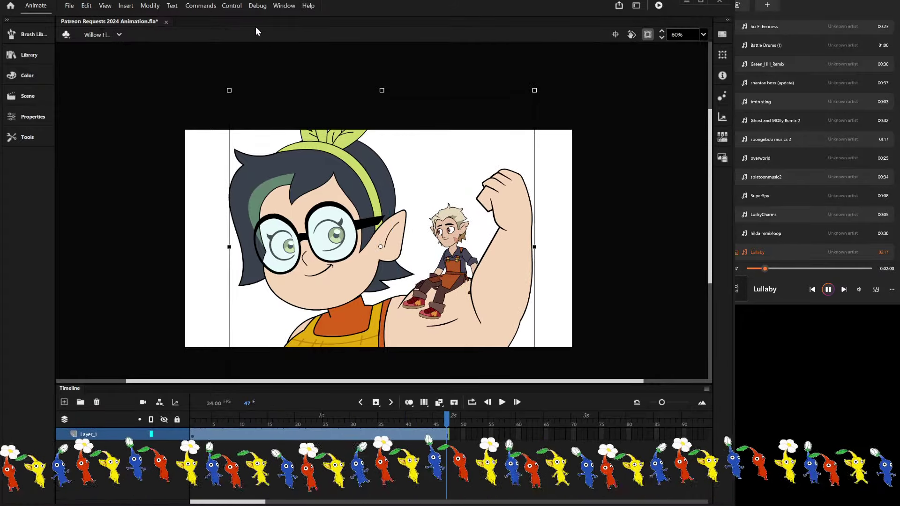
key("ctrl+Return")
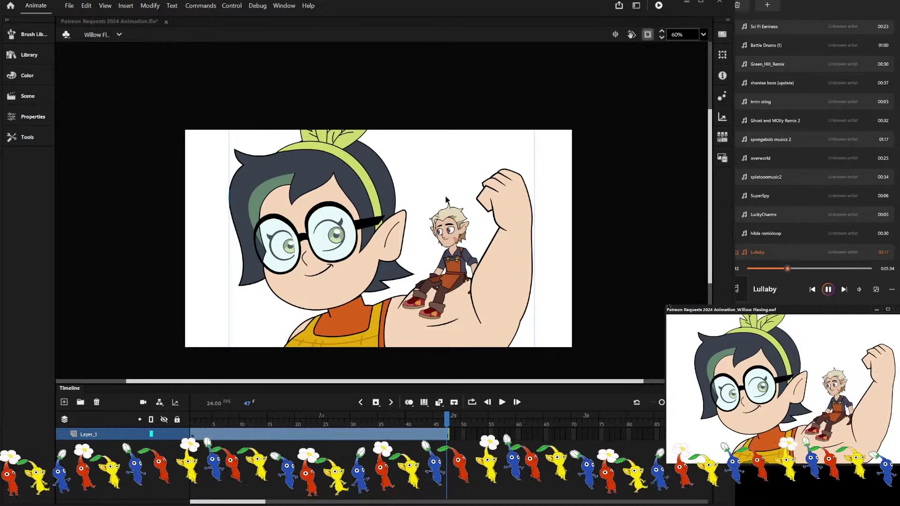
key("ctrl+w")
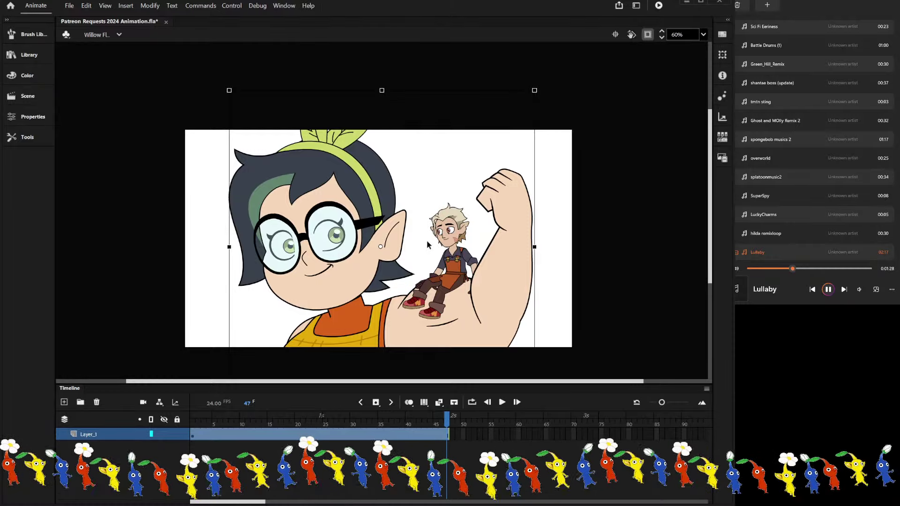
Open the small character's symbol, Willow copy 2, at frame 15 and go through its upper-body symbol into the head symbol, Symbol 441.
double_click(465, 265)
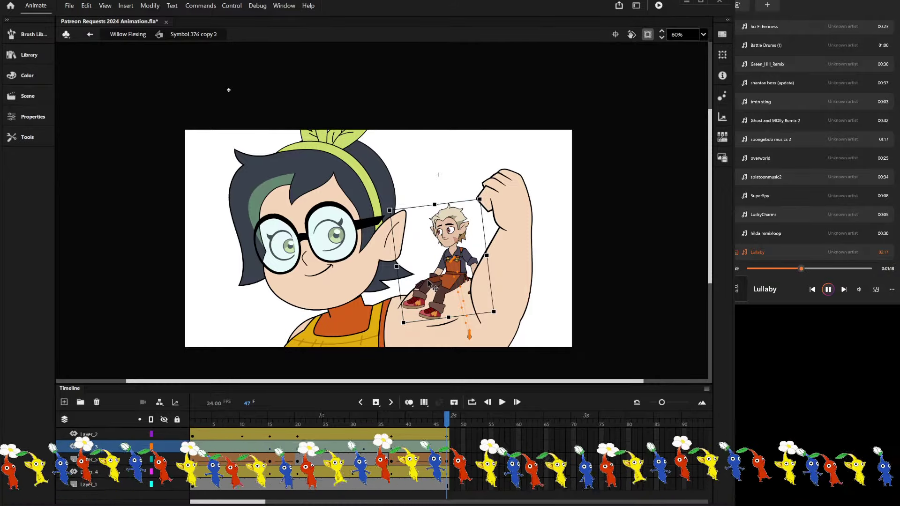
double_click(435, 288)
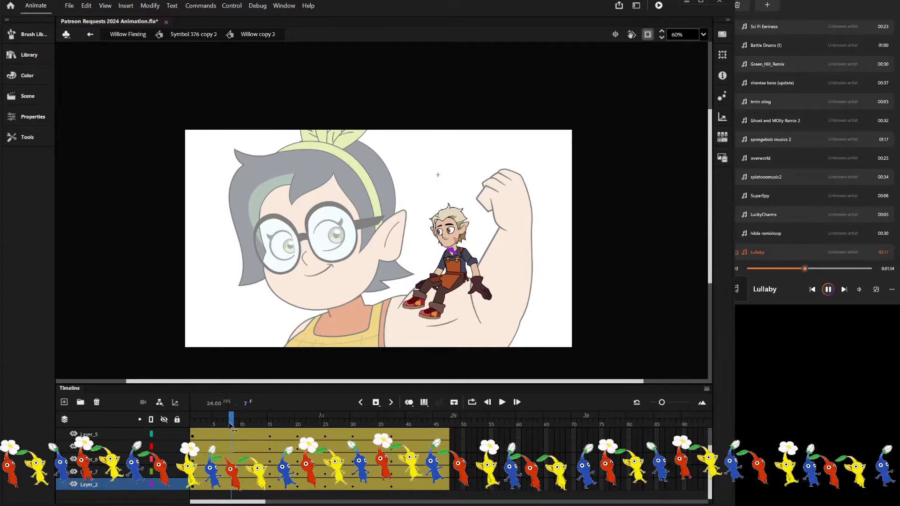
left_click_drag(231, 426, 271, 476)
scroll(451, 234, "up", 5)
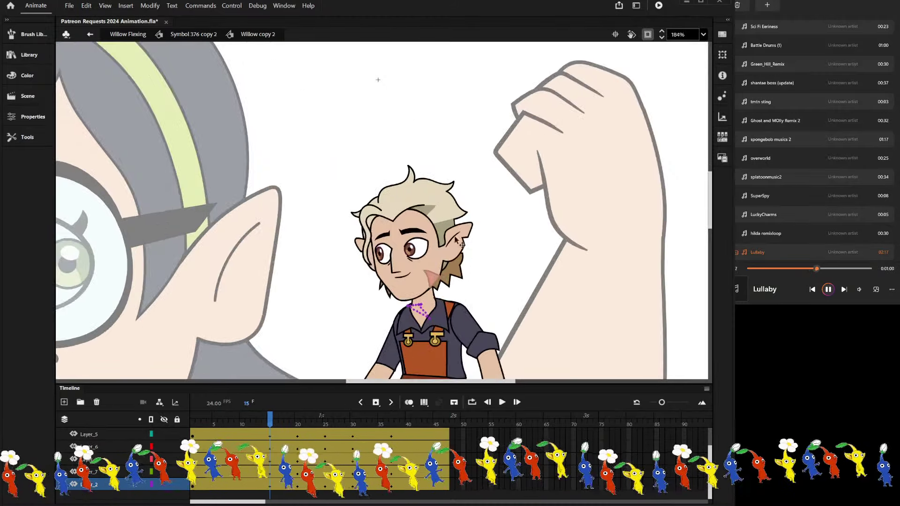
left_click(407, 249)
double_click(408, 250)
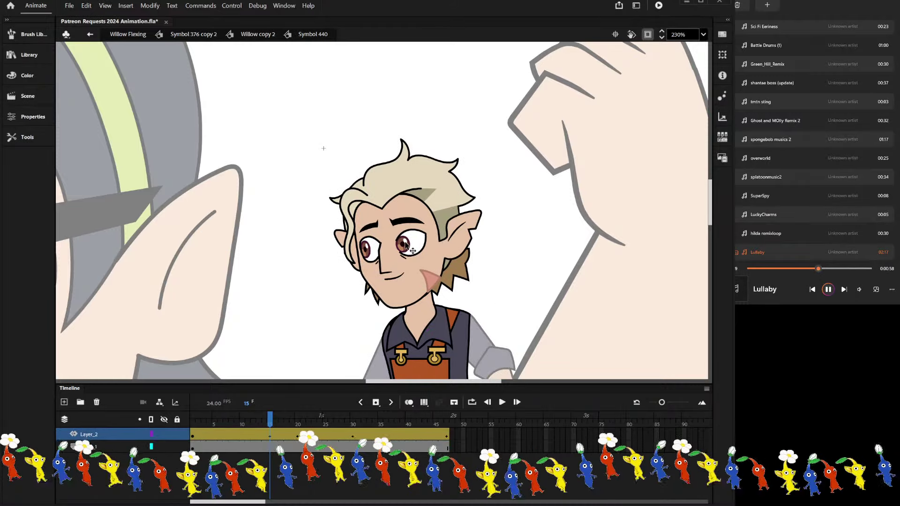
left_click(412, 250)
double_click(412, 250)
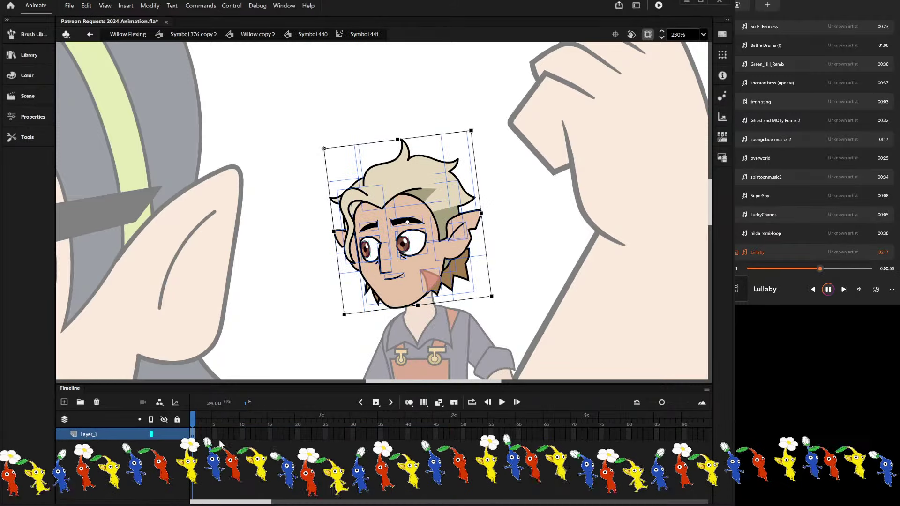
Extend the head symbol's layer to frame 48 and return to Symbol 440.
double_click(265, 316)
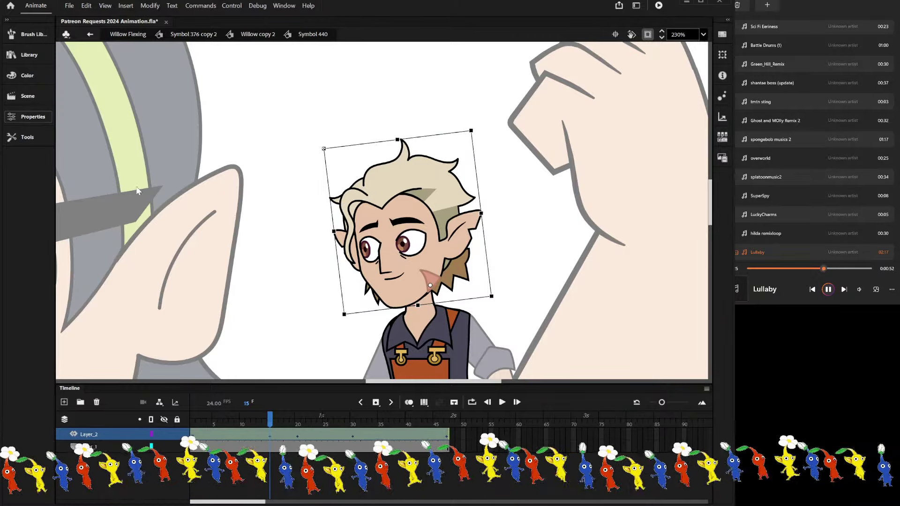
left_click(290, 131)
mouse_move(282, 420)
left_mouse_down()
mouse_move(328, 422)
mouse_move(270, 422)
left_mouse_up()
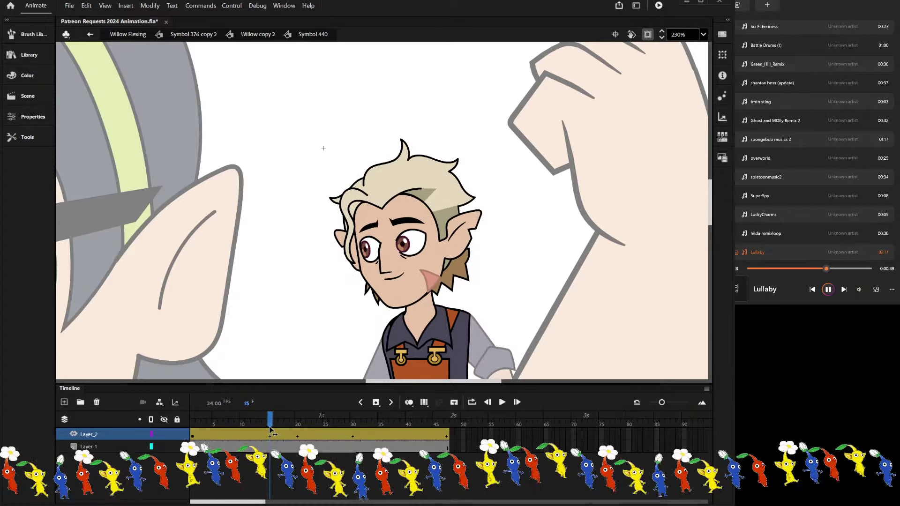
left_click(369, 255)
double_click(369, 255)
left_click_drag(229, 435, 453, 439)
left_click_drag(462, 434, 455, 434)
double_click(532, 171)
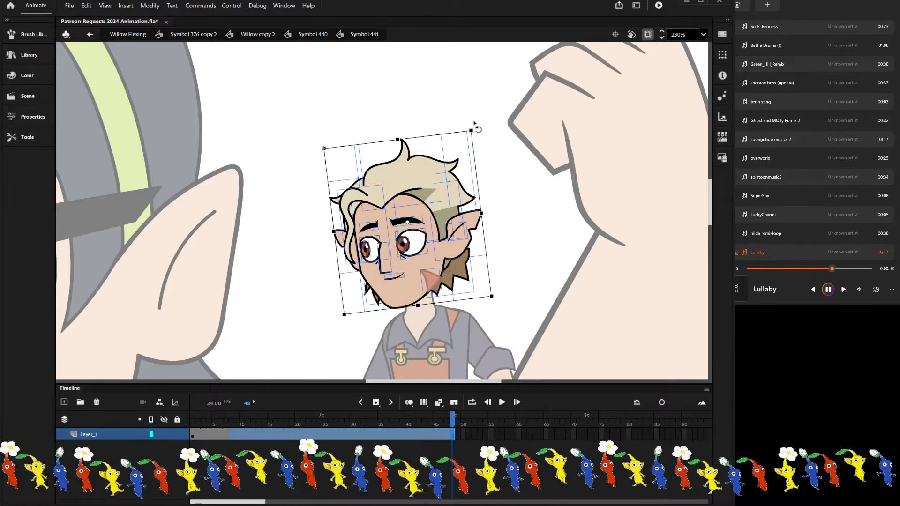
Insert a keyframe at frame 15 in the head symbol, Symbol 441, and return to Symbol 440.
left_click(271, 416)
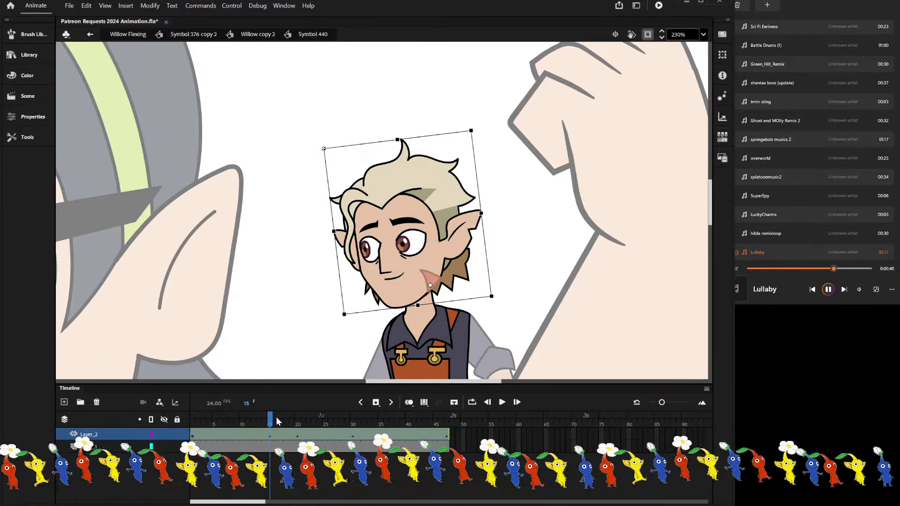
double_click(418, 277)
left_click(266, 466)
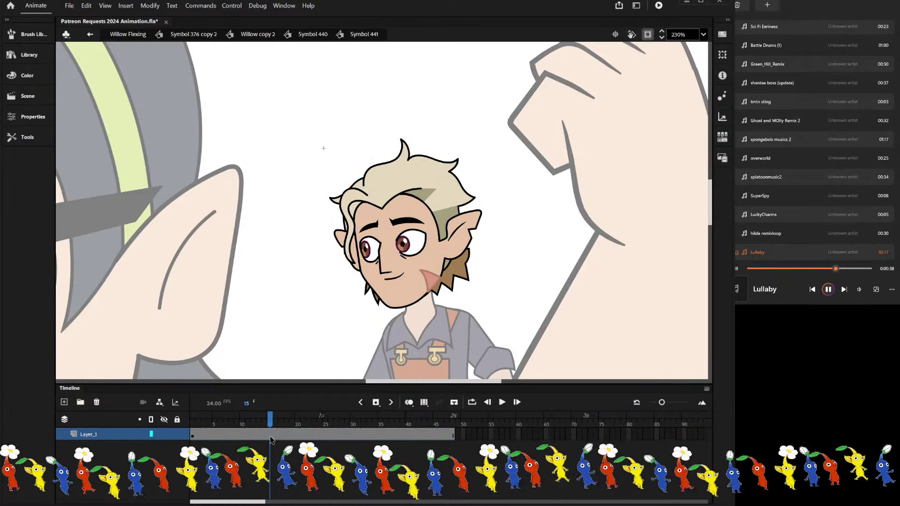
key("F6")
double_click(283, 169)
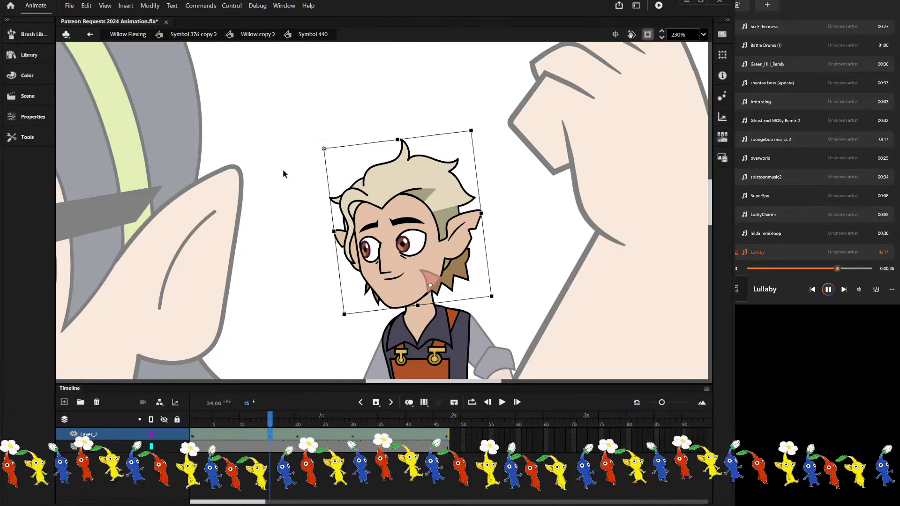
Insert a keyframe at frame 36 in the head symbol, Symbol 441, and return to Symbol 440.
left_click(398, 467)
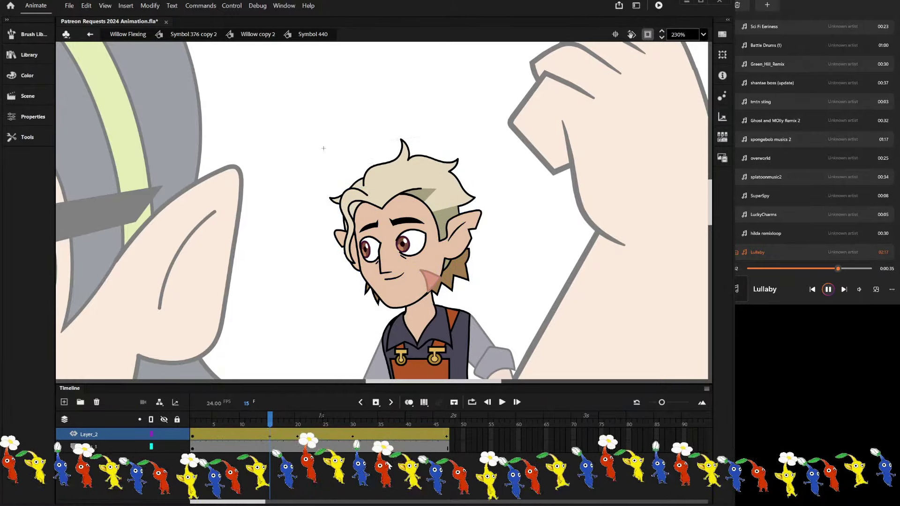
left_click(385, 437)
double_click(401, 287)
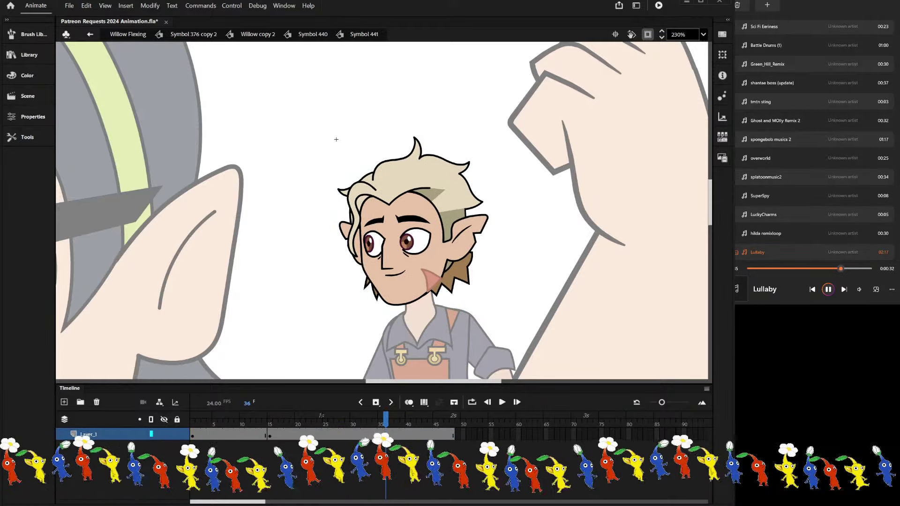
key("F6")
left_click(258, 372)
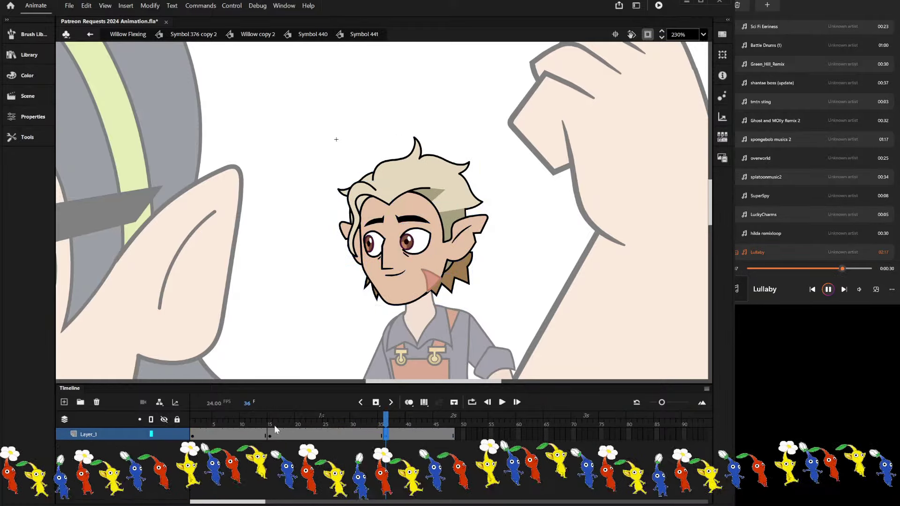
scroll(313, 256, "down", 4)
scroll(339, 233, "down", 1)
scroll(342, 232, "up", 3)
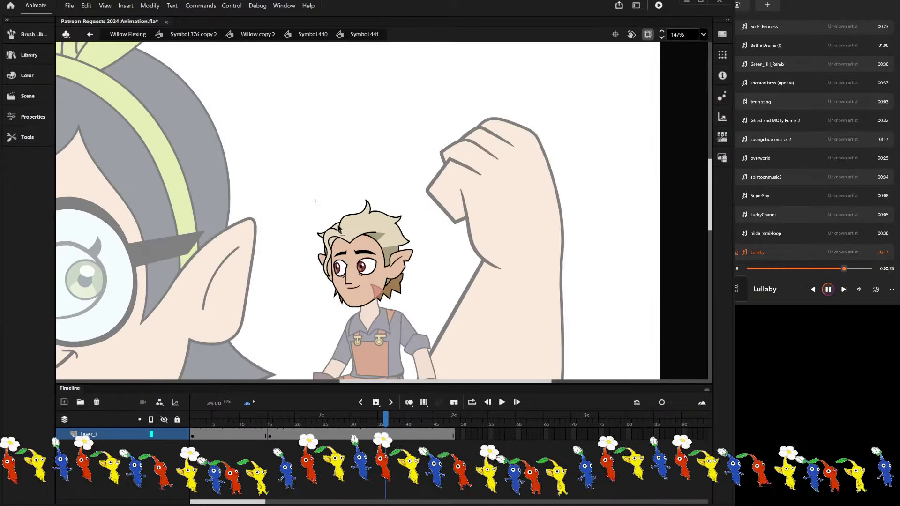
scroll(341, 230, "down", 2)
double_click(331, 175)
left_click(331, 175)
scroll(331, 181, "down", 3)
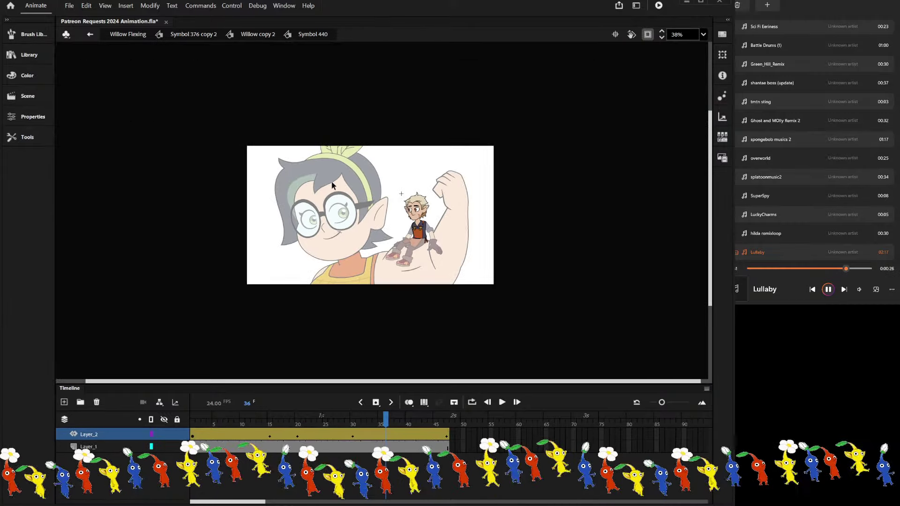
scroll(331, 197, "up", 2)
scroll(332, 215, "down", 1)
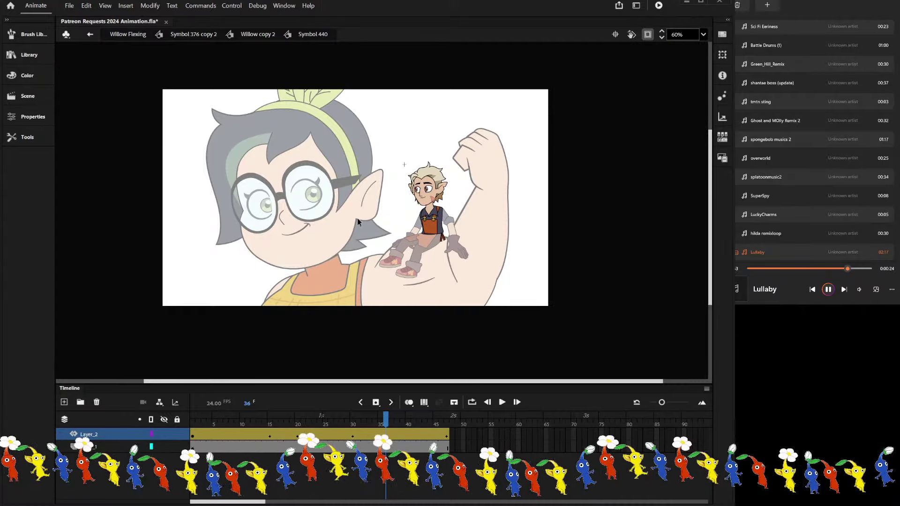
scroll(391, 230, "up", 2)
scroll(387, 230, "down", 2)
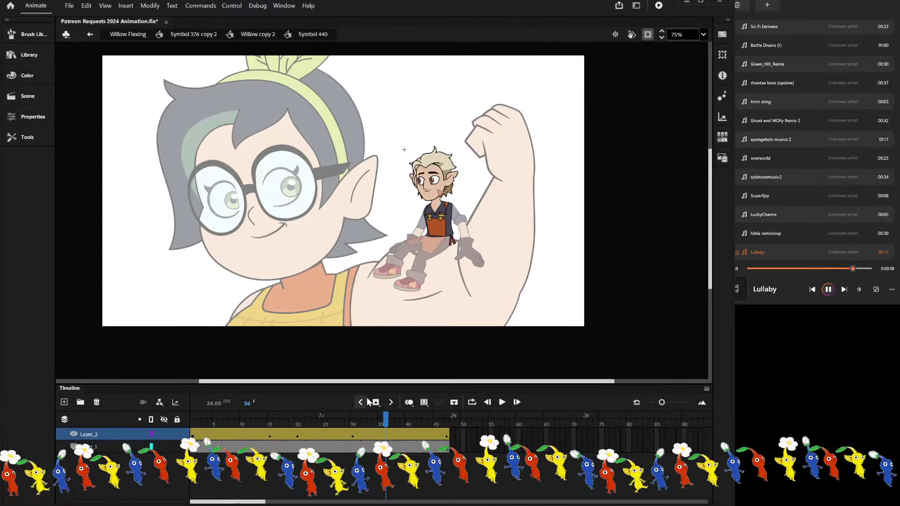
Return to Willow copy 2 and scrub and play through the small character's limb and head motion.
left_click_drag(291, 425, 232, 424)
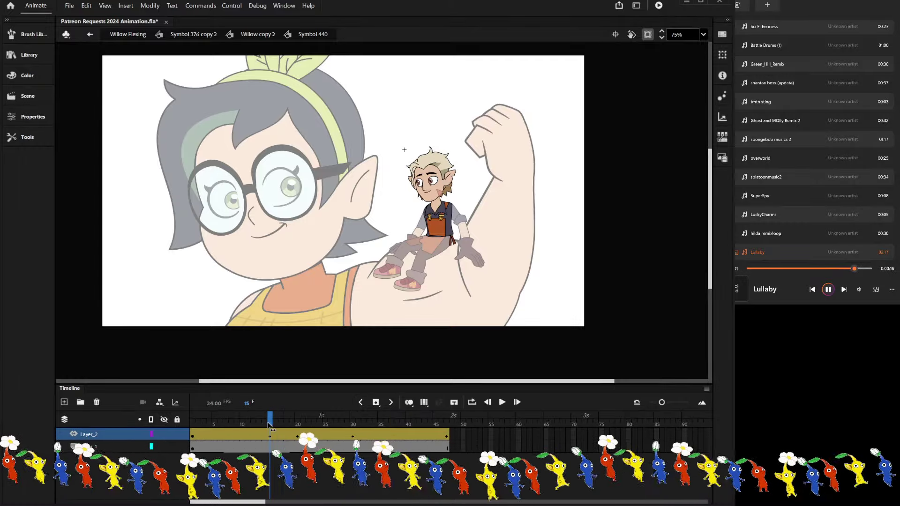
double_click(443, 85)
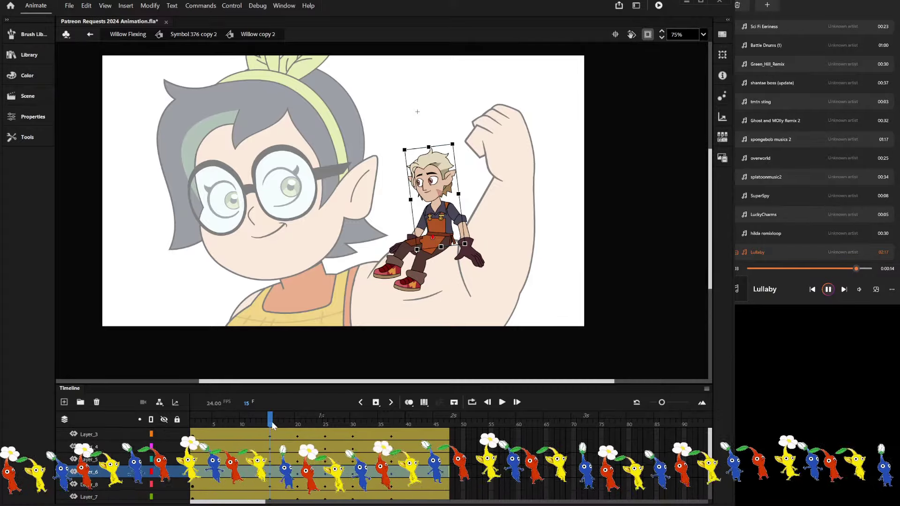
left_click_drag(272, 425, 370, 425)
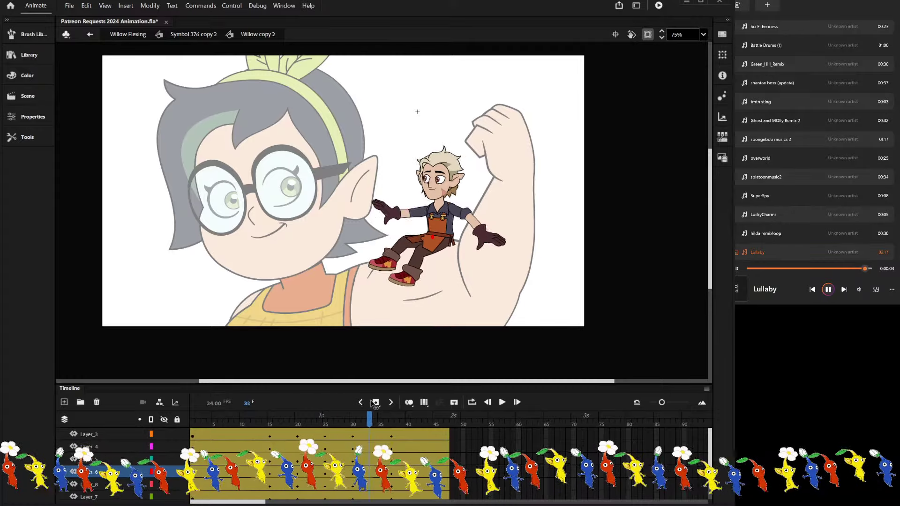
left_click_drag(262, 427, 415, 410)
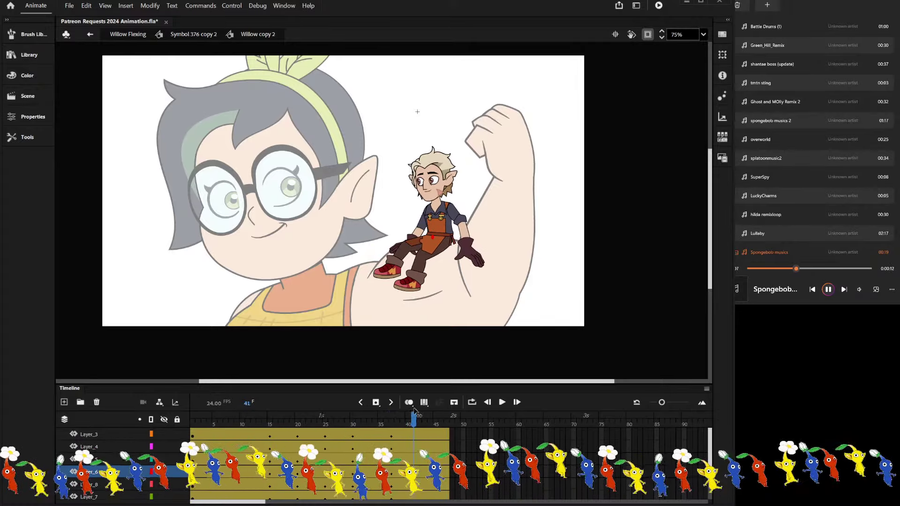
key("Return")
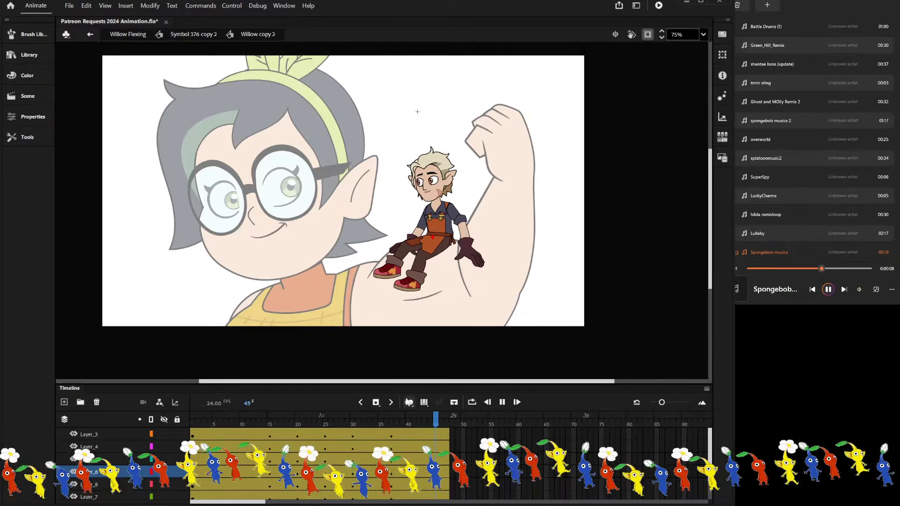
left_click(359, 431)
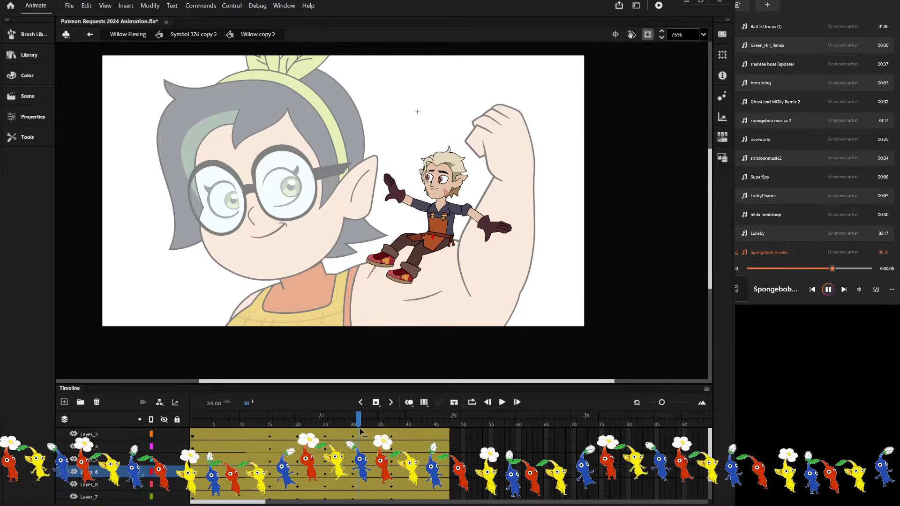
left_click_drag(361, 431, 292, 428)
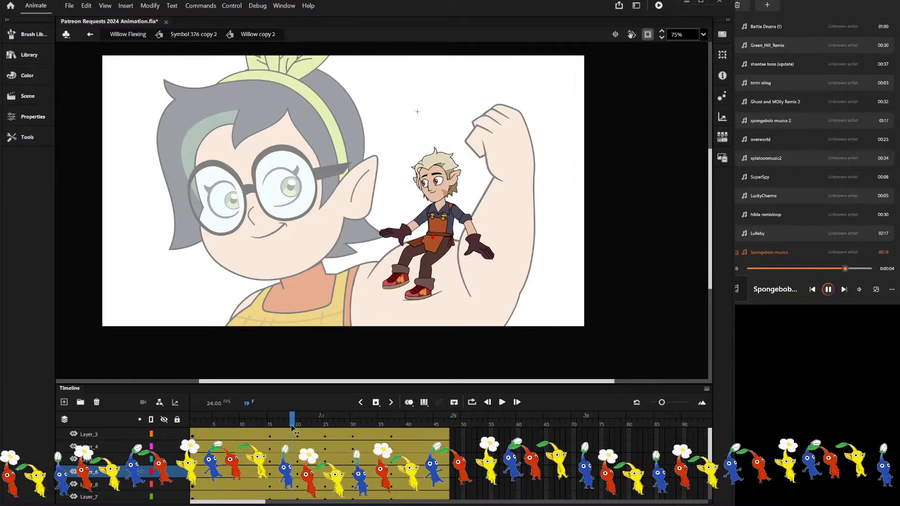
Return to Symbol 376 copy 2 and scrub the flexing animation through to frame 47.
double_click(411, 114)
left_click(226, 431)
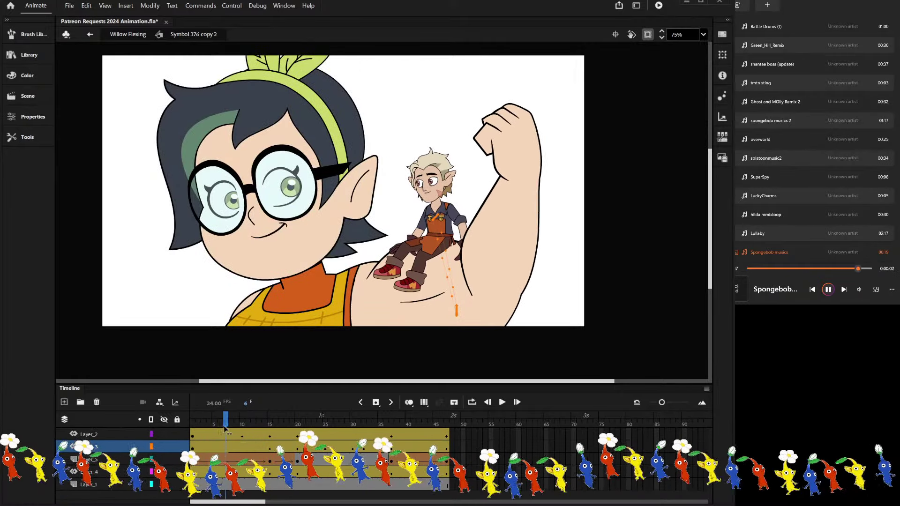
left_click_drag(225, 431, 447, 447)
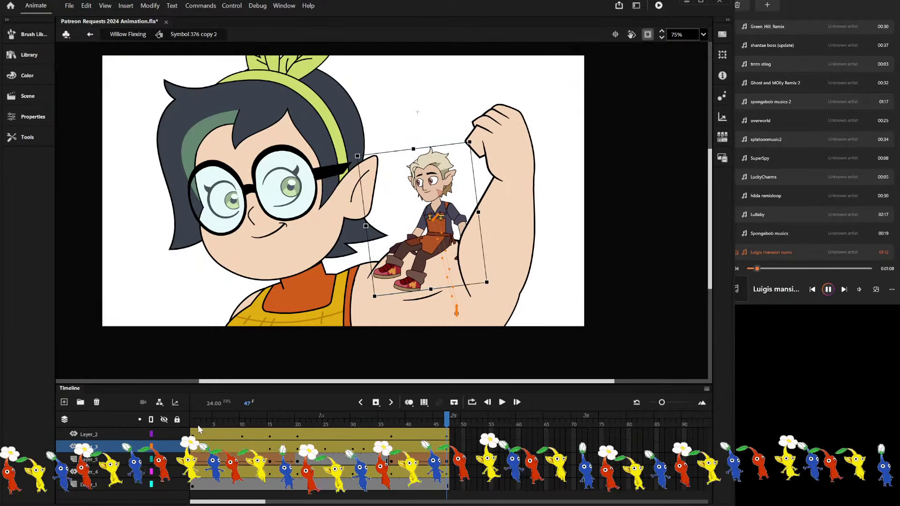
Scrub and play the full launch and landing in Symbol 376 copy 2 to check the motion.
left_click_drag(198, 429, 448, 422)
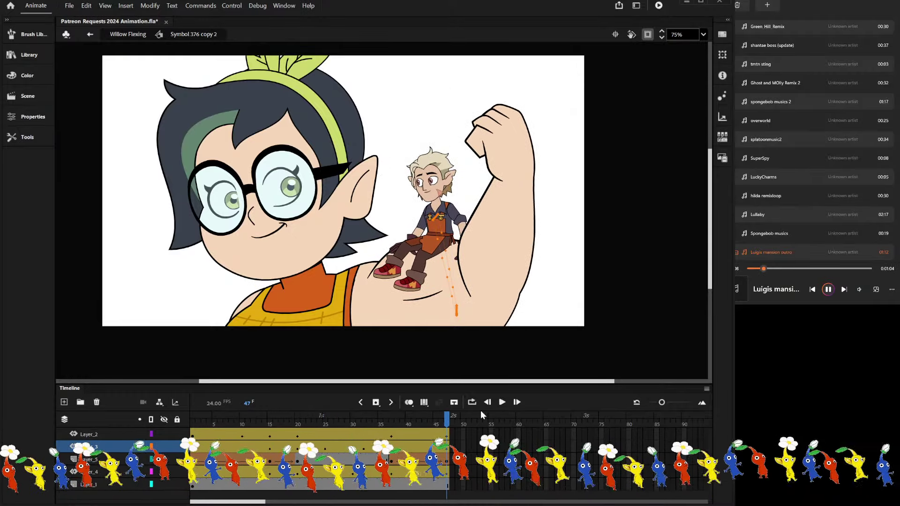
key("Return")
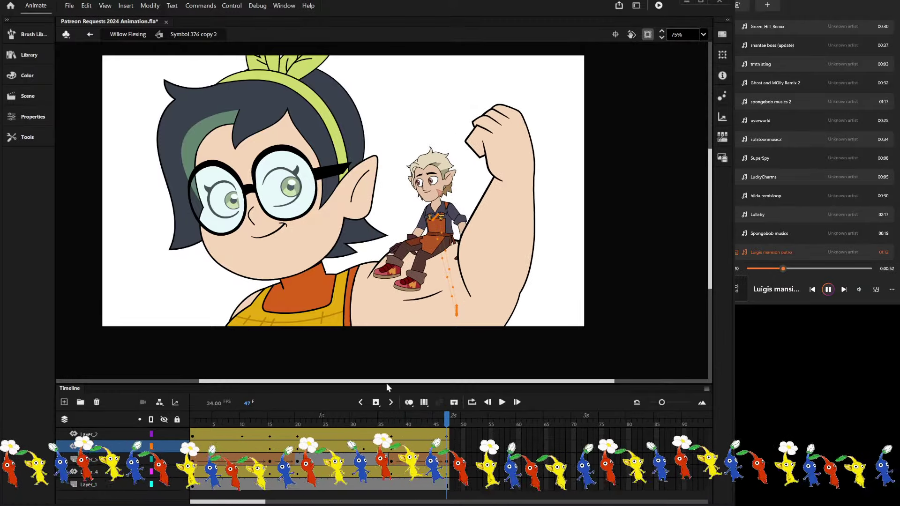
key("Return")
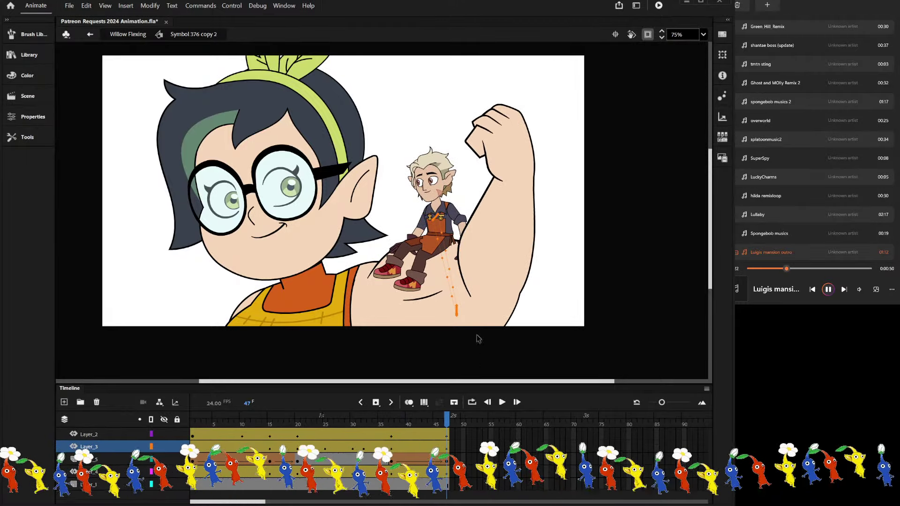
Move the bicep crease line beneath the small character's shoes slightly lower at frames 47 and 1.
scroll(418, 305, "up", 4)
left_click(409, 300)
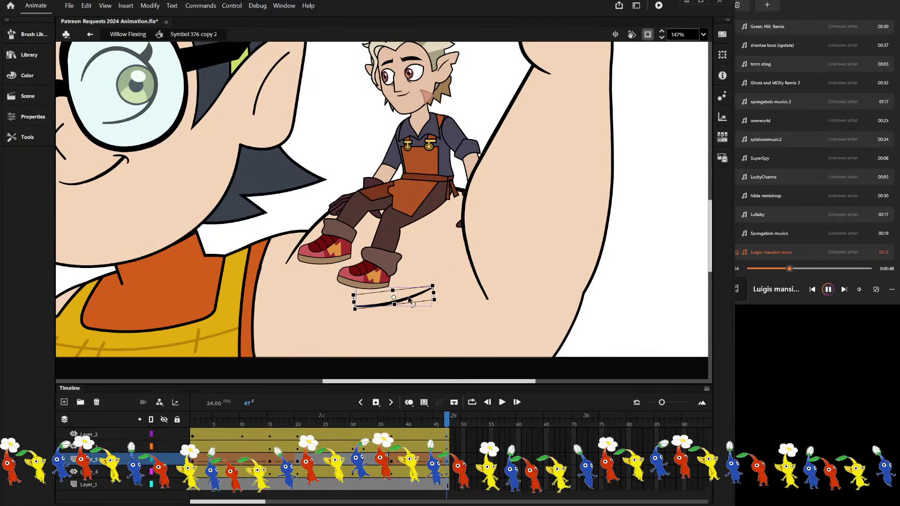
mouse_move(413, 427)
left_mouse_down()
mouse_move(388, 425)
mouse_move(458, 426)
left_mouse_up()
left_click(426, 330)
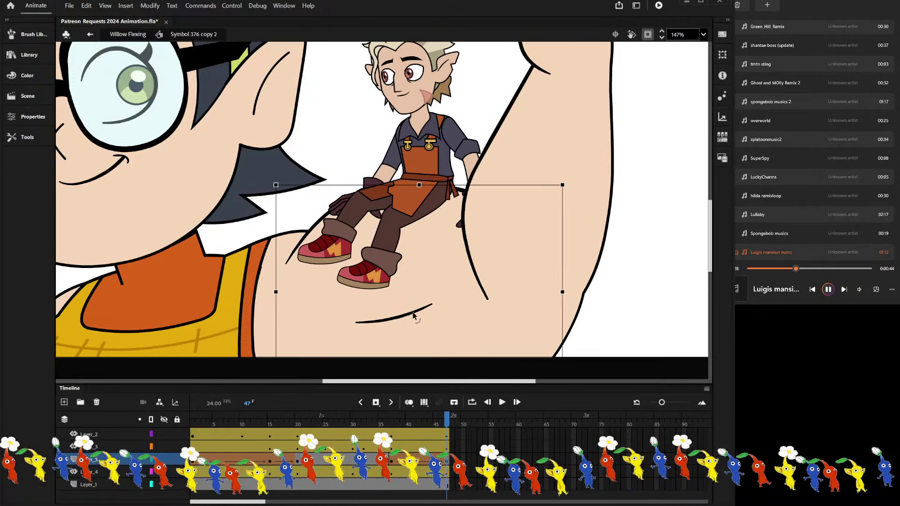
left_click(413, 313)
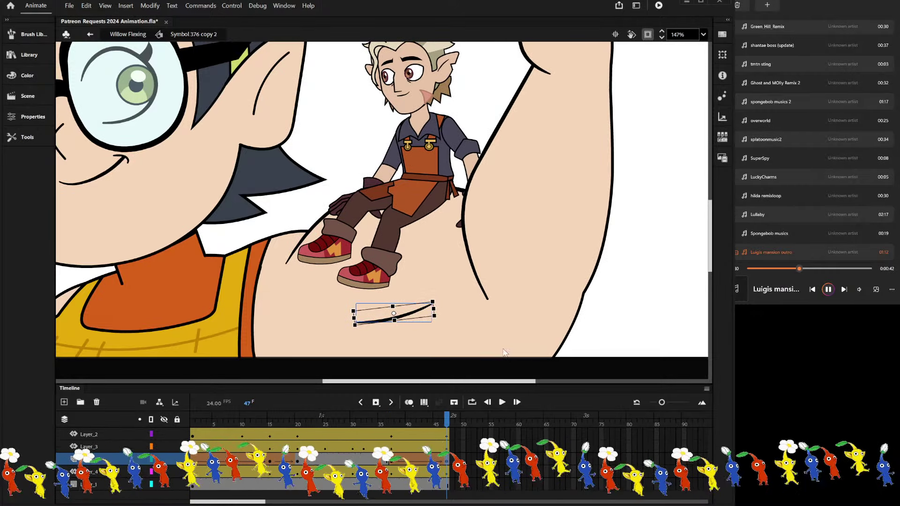
key("shift+comma")
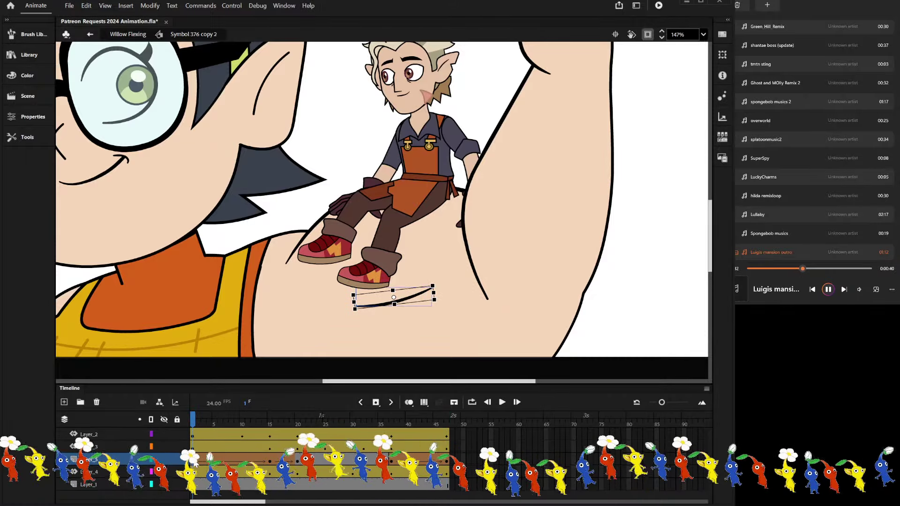
key("ctrl+z")
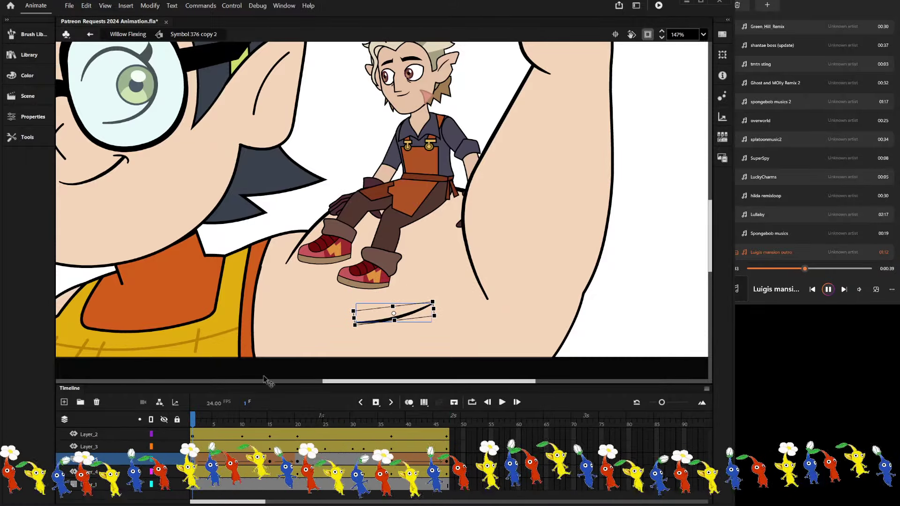
Replay the flexing animation from frame 1 to check the crease line and the character's landing.
left_click(302, 185)
scroll(330, 178, "down", 5)
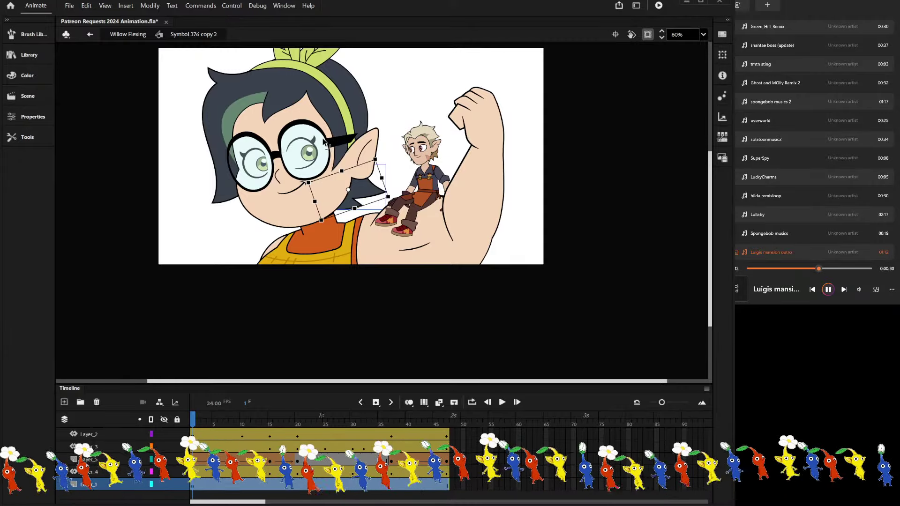
scroll(405, 88, "down", 2)
scroll(424, 187, "up", 5)
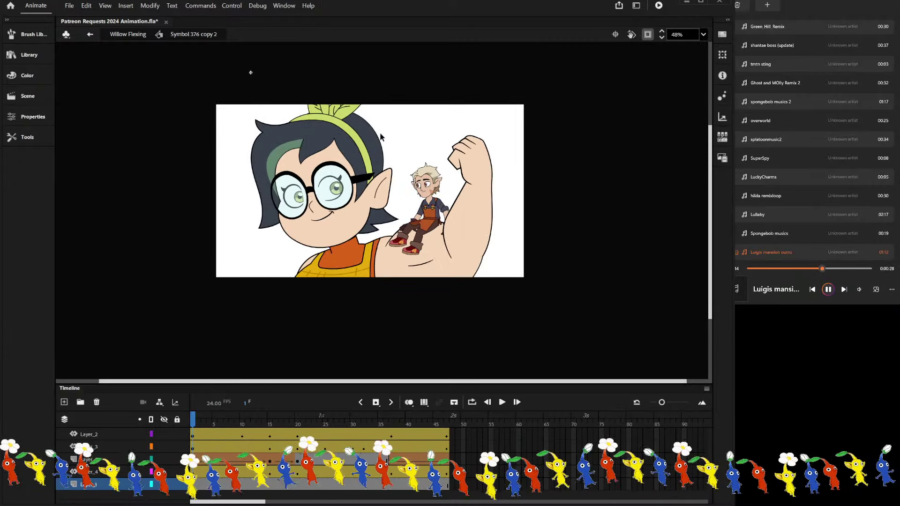
scroll(421, 184, "down", 2)
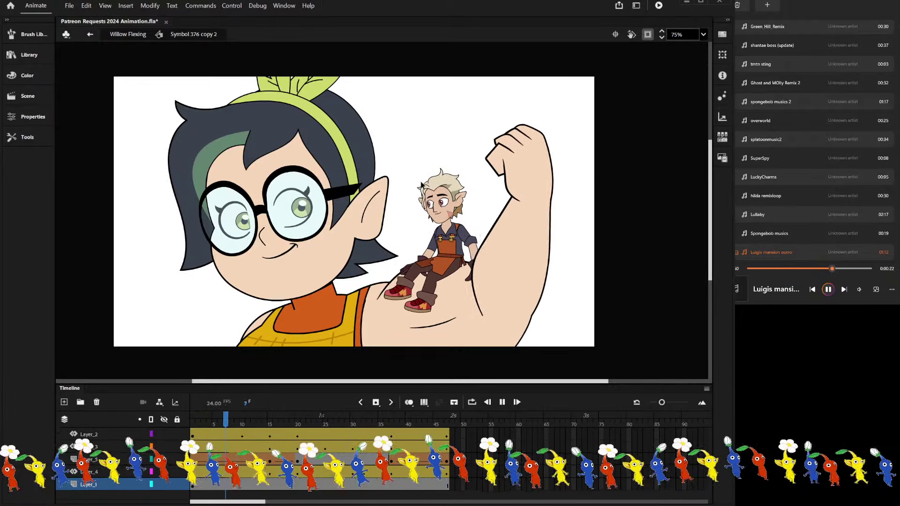
key("Return")
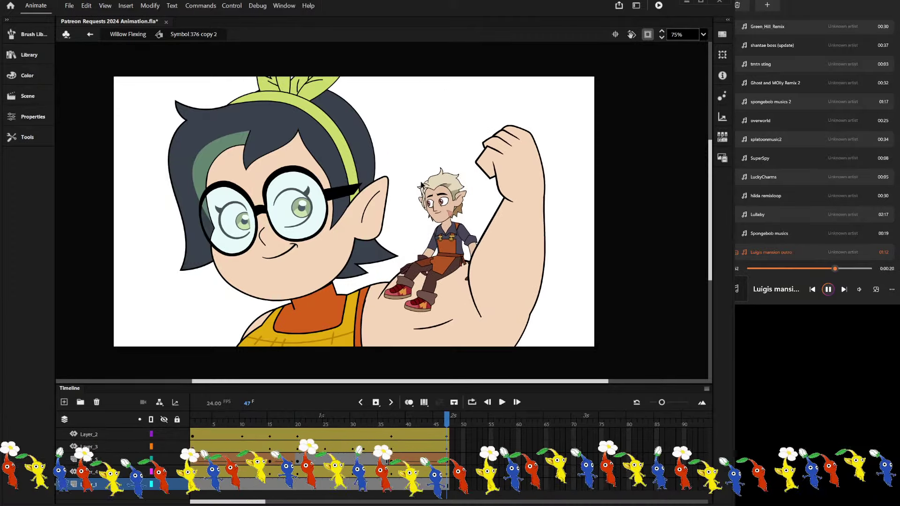
key("Return")
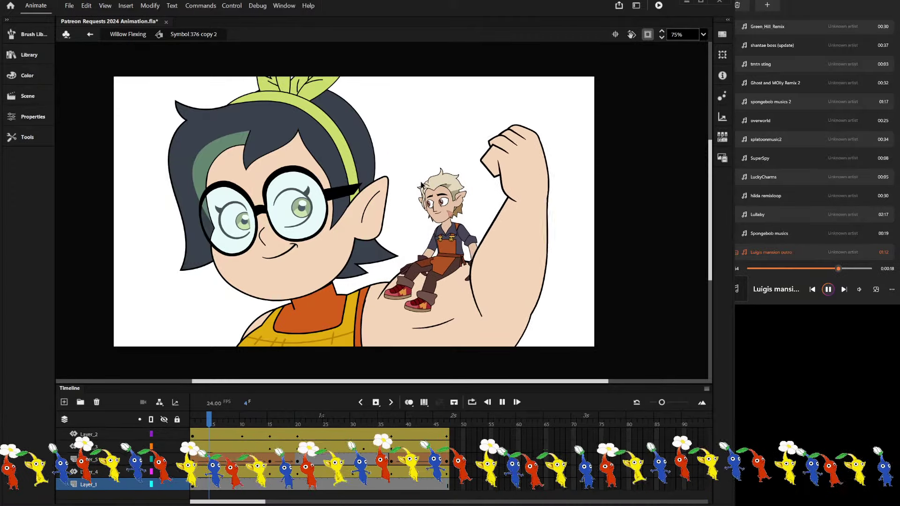
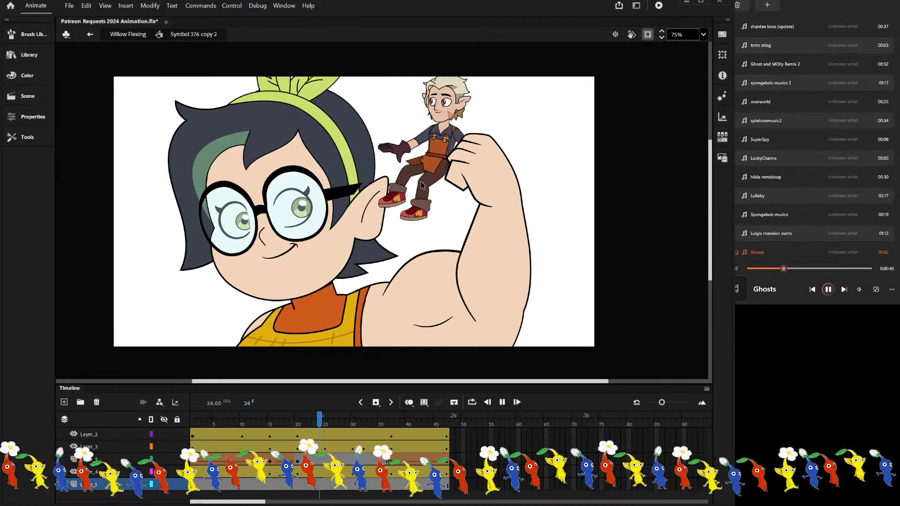
key("Return")
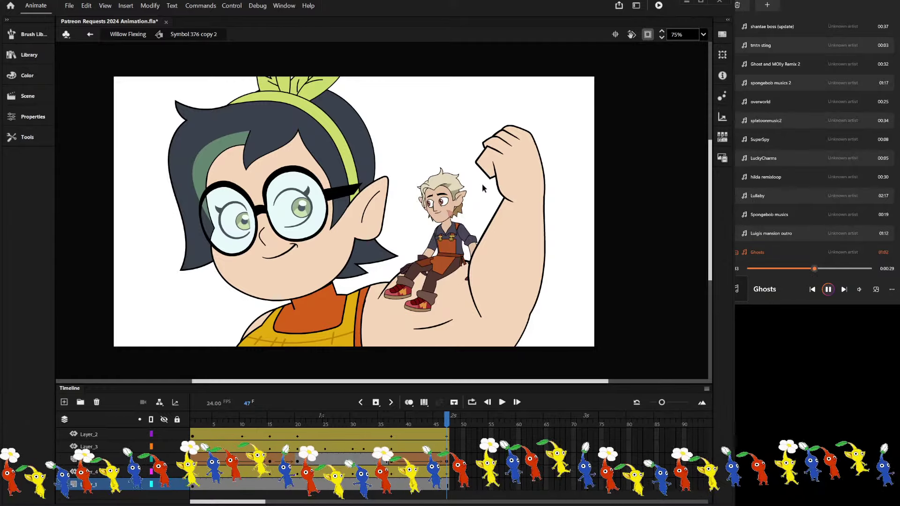
scroll(496, 183, "up", 2)
scroll(496, 183, "down", 2)
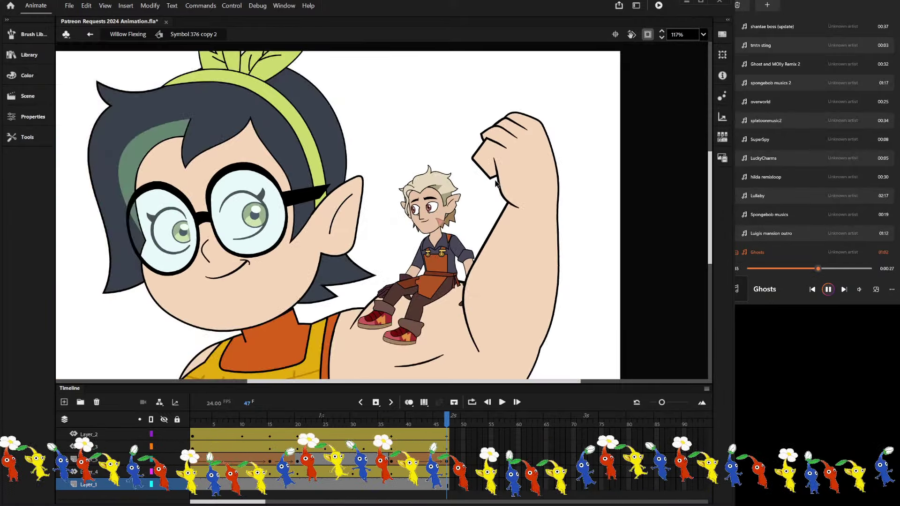
scroll(496, 182, "up", 2)
scroll(496, 183, "up", 2)
scroll(496, 183, "down", 3)
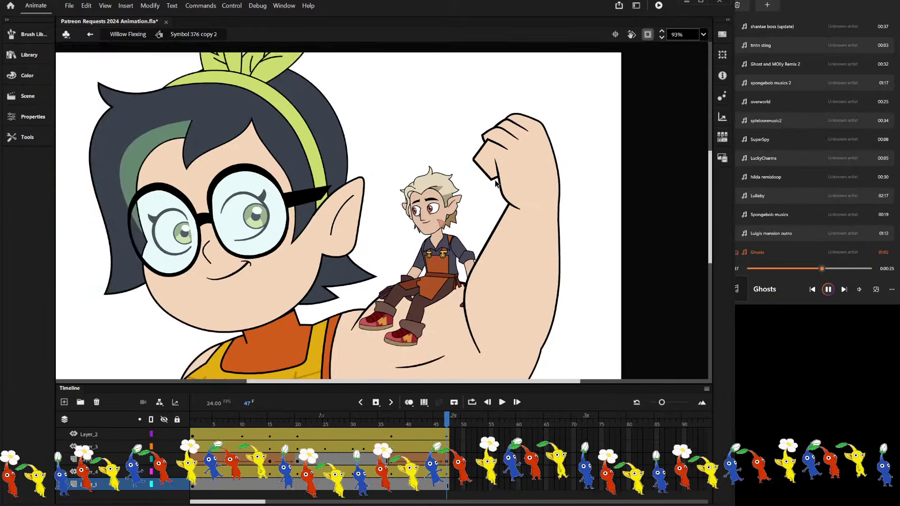
scroll(496, 183, "up", 3)
scroll(447, 187, "down", 3)
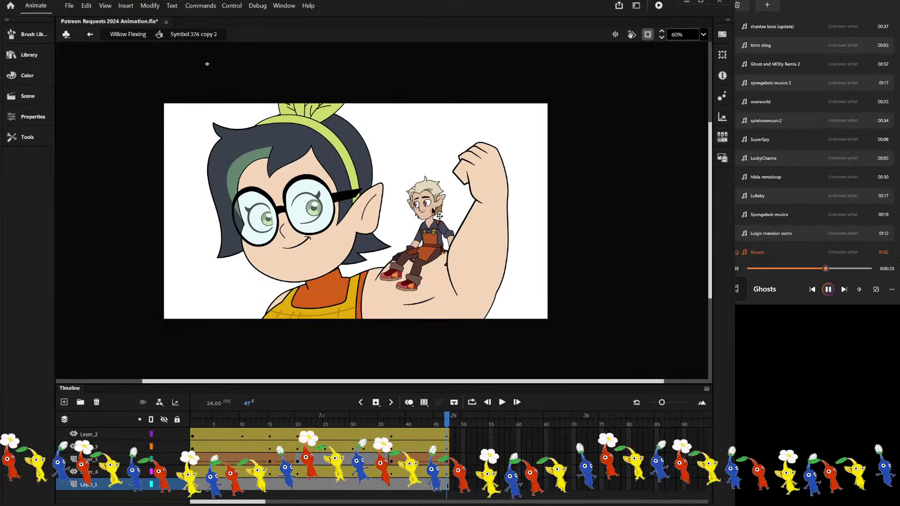
Enter the head symbols inside Willow copy 2 and scrub the head motion in Symbol 440 to examine its early keyframes.
scroll(420, 216, "up", 2)
double_click(421, 219)
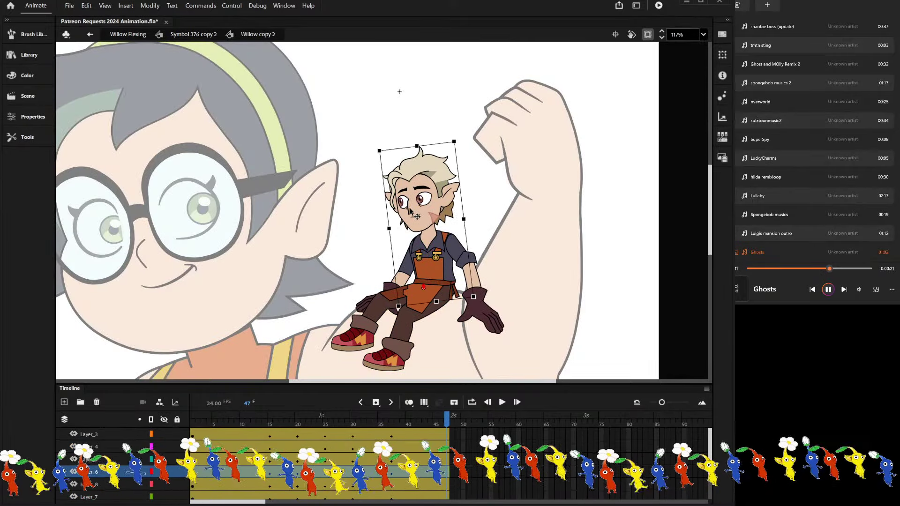
double_click(414, 213)
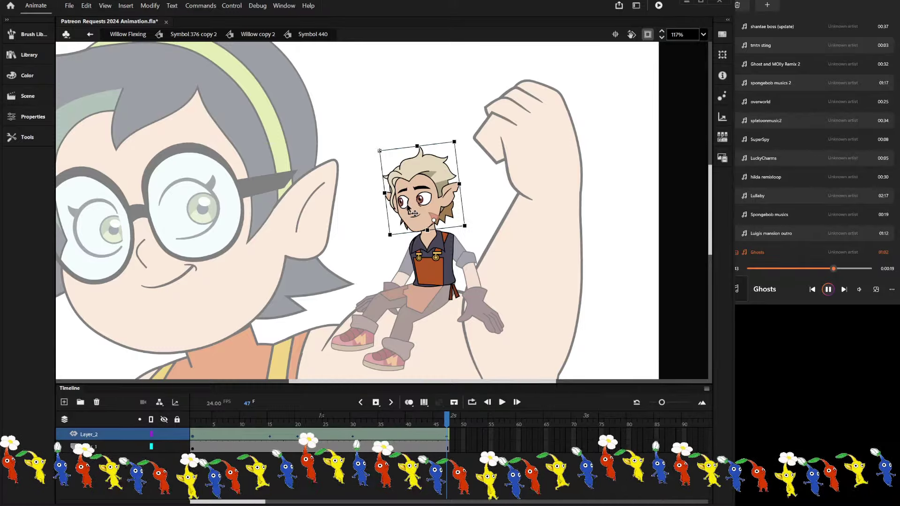
double_click(414, 213)
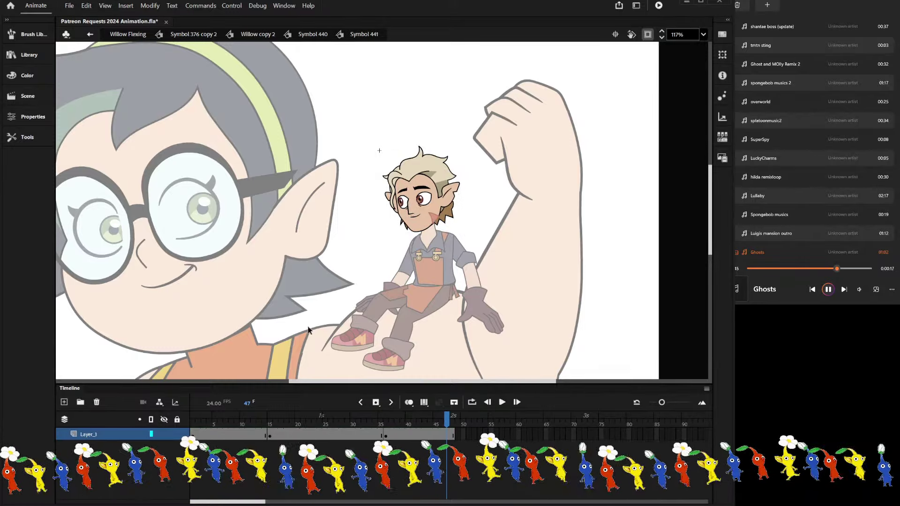
double_click(368, 120)
left_click(227, 417)
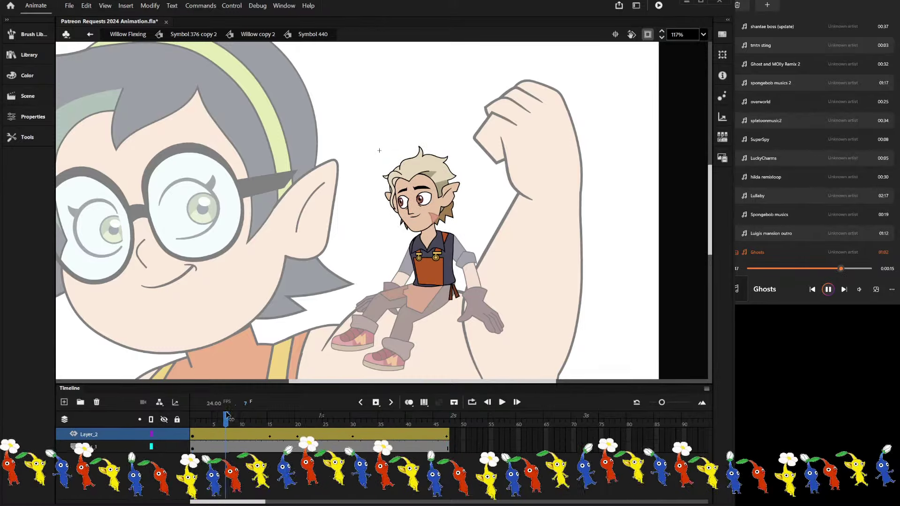
left_click_drag(274, 418, 325, 430)
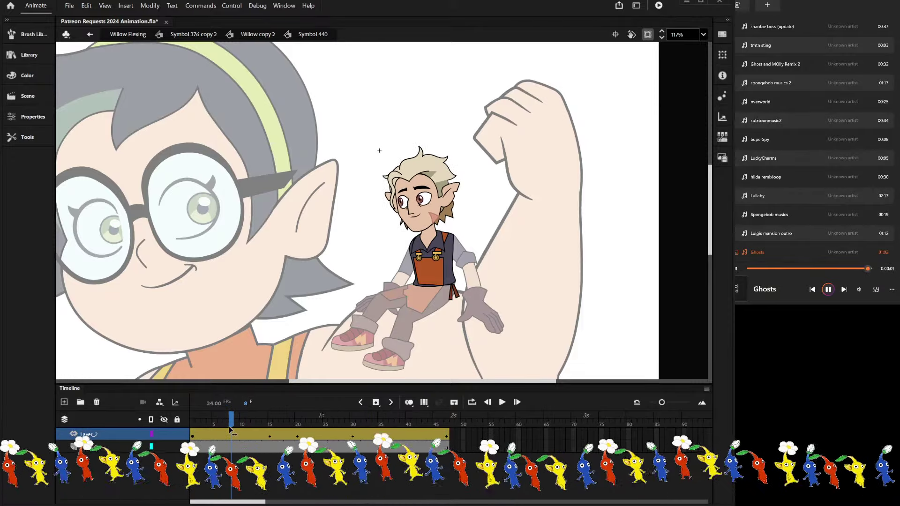
left_click_drag(231, 428, 296, 424)
left_click_drag(298, 438, 267, 438)
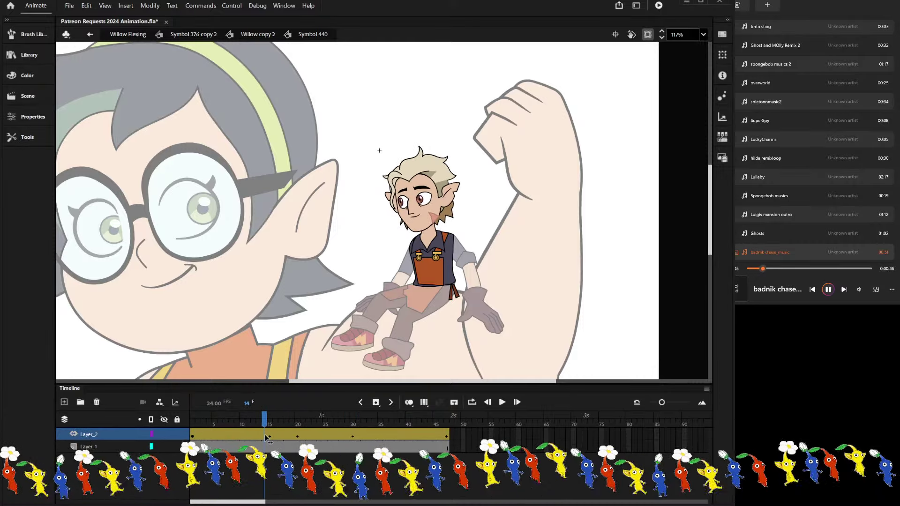
Try to shift the Layer_2 head keyframes three frames later in Symbol 440, and return to Willow copy 2.
scroll(453, 217, "up", 5)
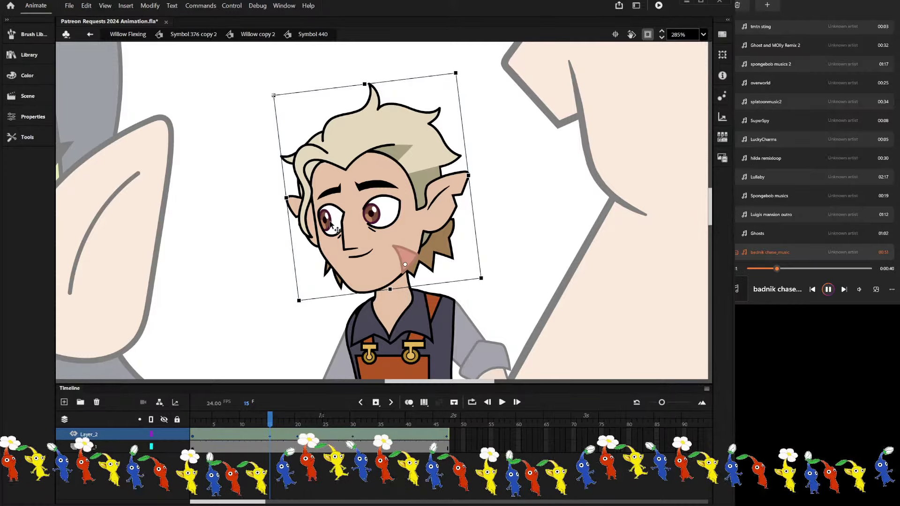
left_click_drag(275, 433, 291, 433)
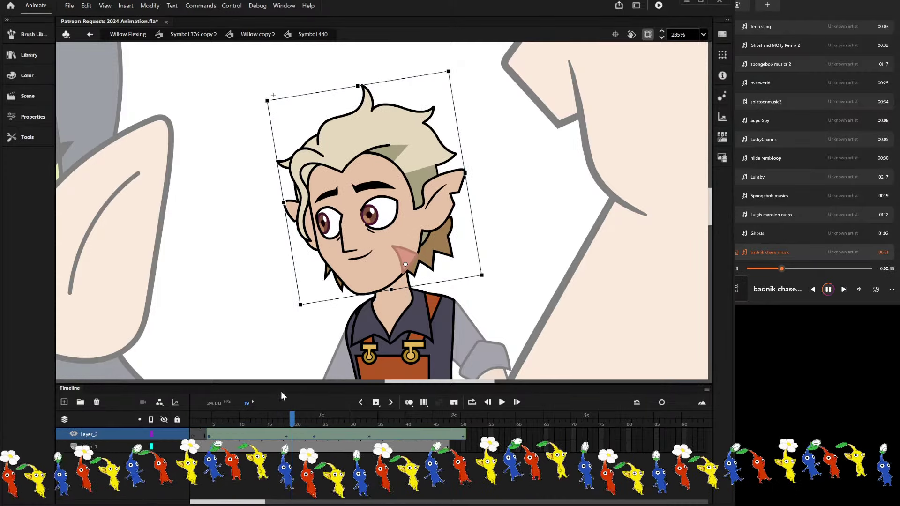
scroll(237, 313, "down", 2)
double_click(237, 314)
scroll(267, 305, "down", 3)
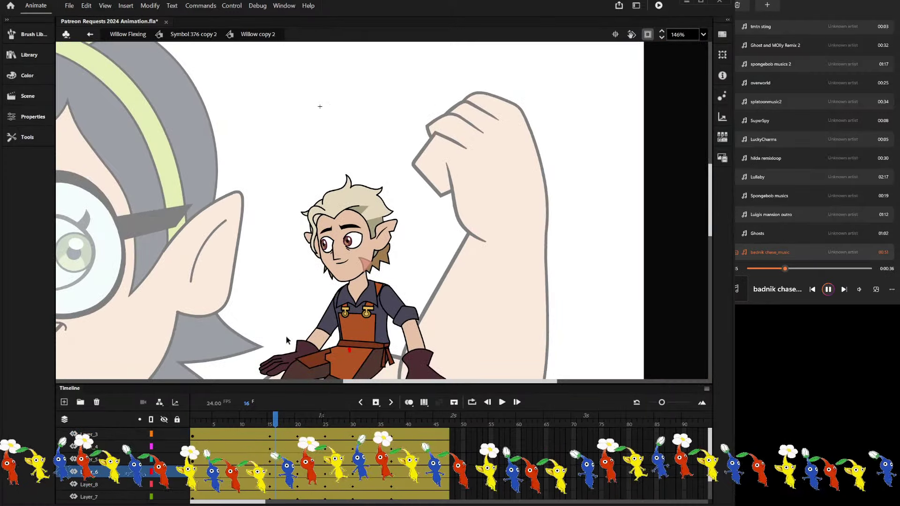
Insert a keyframe at frame 16 in the small character's head symbol, Symbol 441, reached through Symbol 376 copy 2.
double_click(267, 305)
left_click_drag(281, 419, 275, 439)
left_click(370, 212)
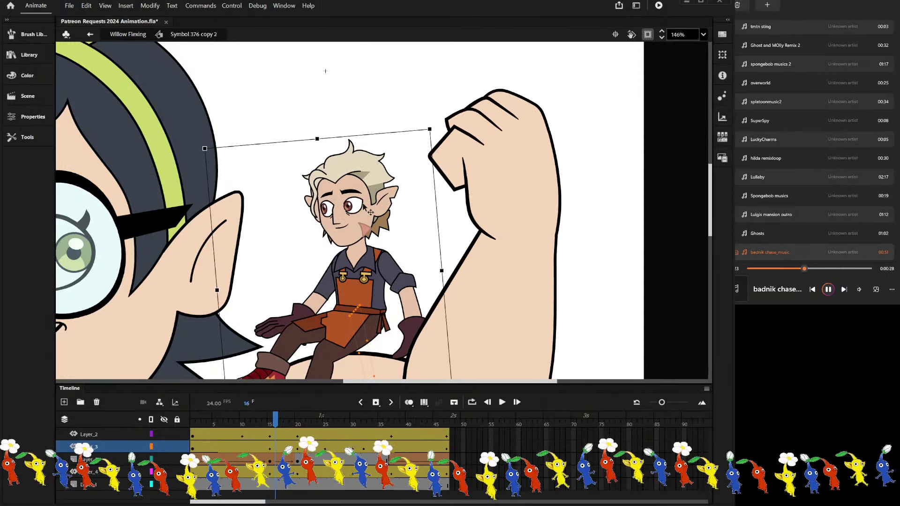
scroll(364, 206, "up", 2)
double_click(357, 211)
double_click(324, 215)
double_click(305, 217)
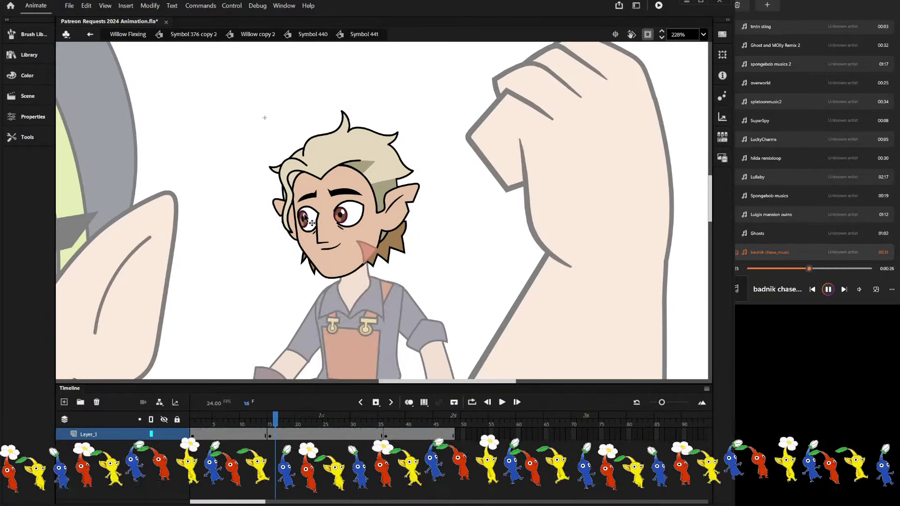
left_click(274, 437)
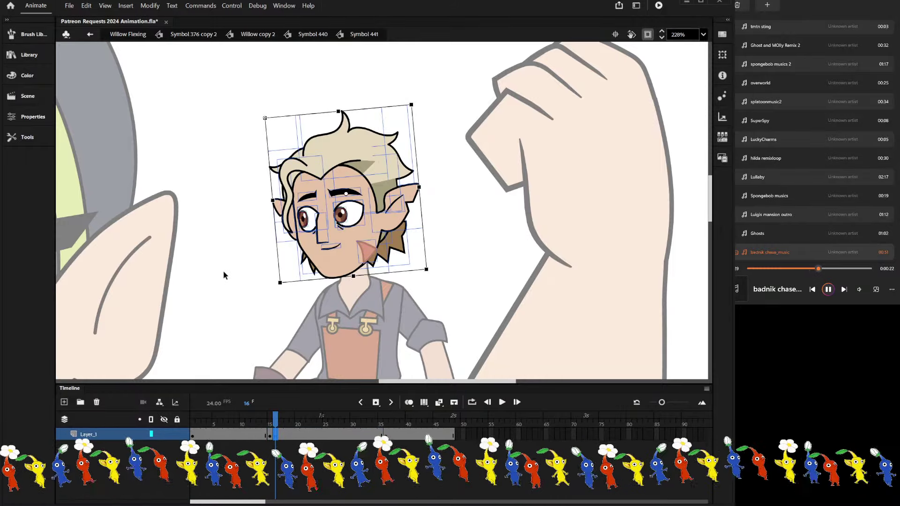
left_click(207, 239)
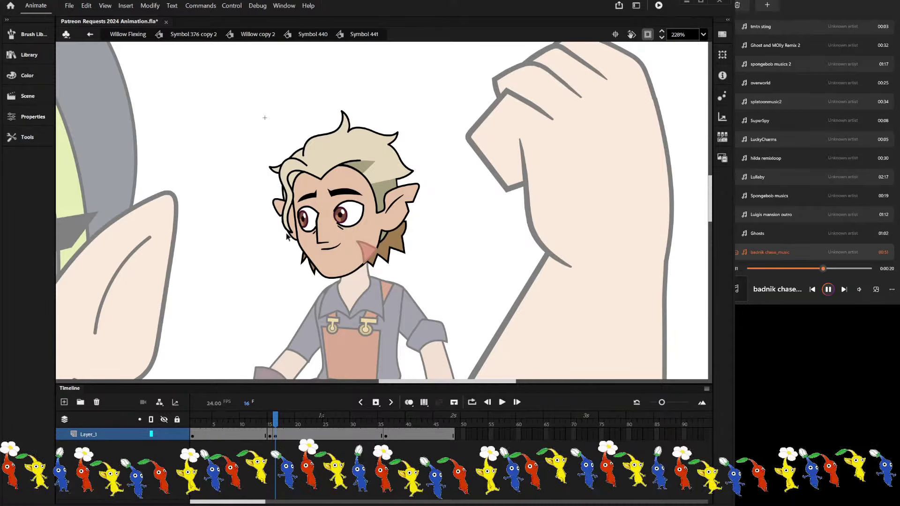
Squash both of the small character's eyes vertically at frame 16 in Symbol 441 to narrow them.
scroll(345, 207, "up", 3)
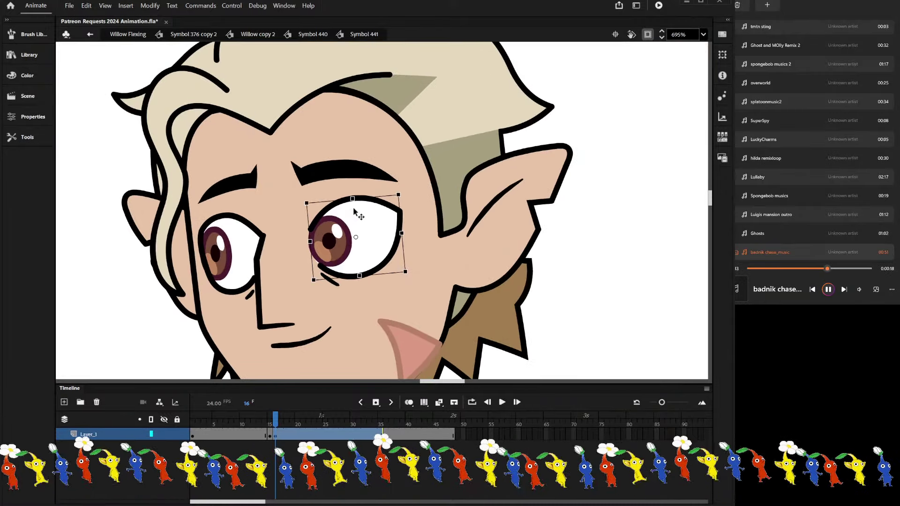
left_click_drag(353, 202, 355, 212)
key("ctrl+z")
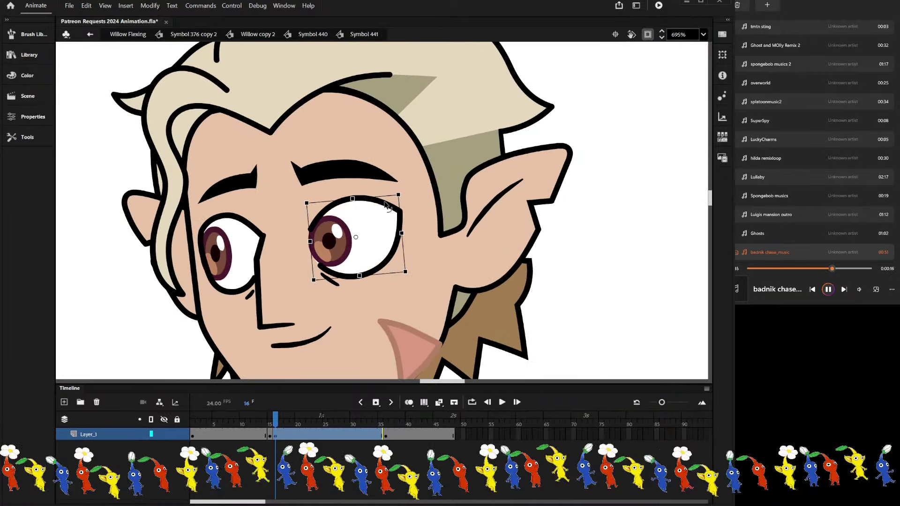
left_click_drag(352, 198, 355, 208)
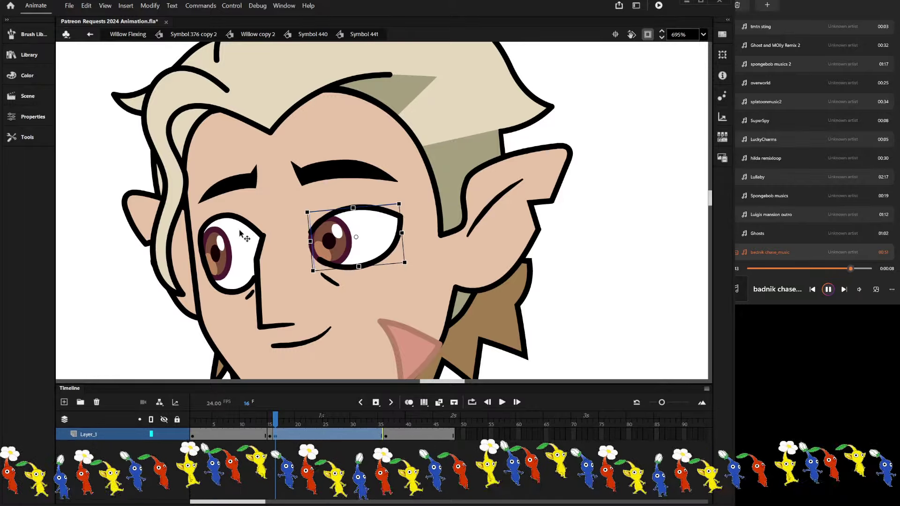
key("ctrl+b")
key("ctrl+z")
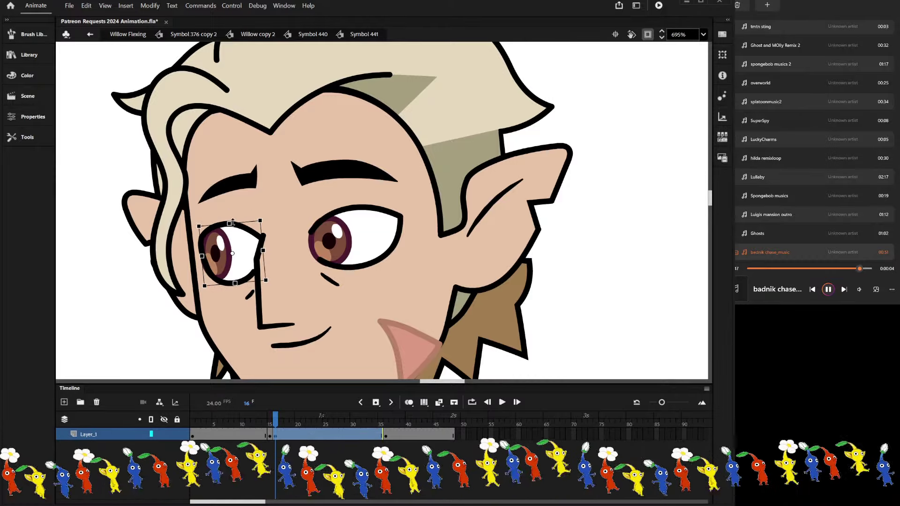
Lower both of the small character's eyebrows slightly toward the eyes at frame 16 in Symbol 441.
scroll(261, 180, "up", 3)
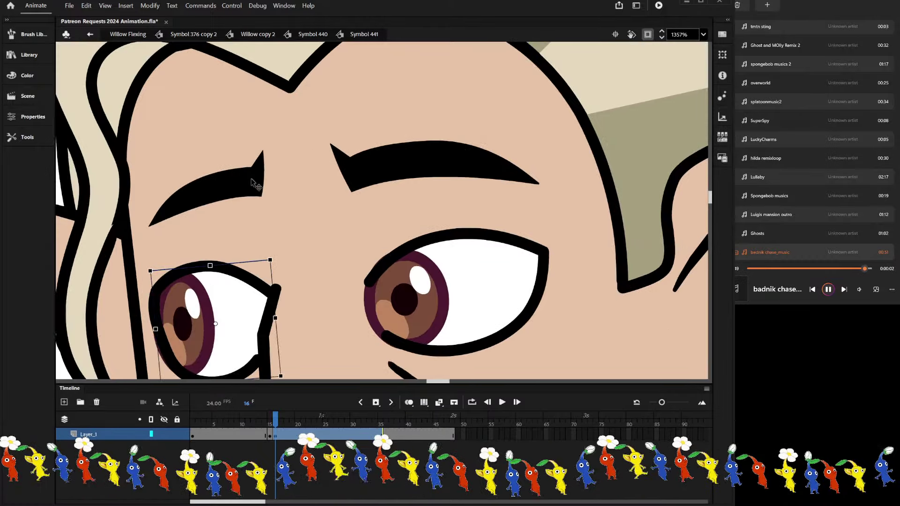
left_click(252, 179)
left_click(394, 167, "shift")
left_click_drag(394, 167, 398, 176)
scroll(399, 176, "down", 5)
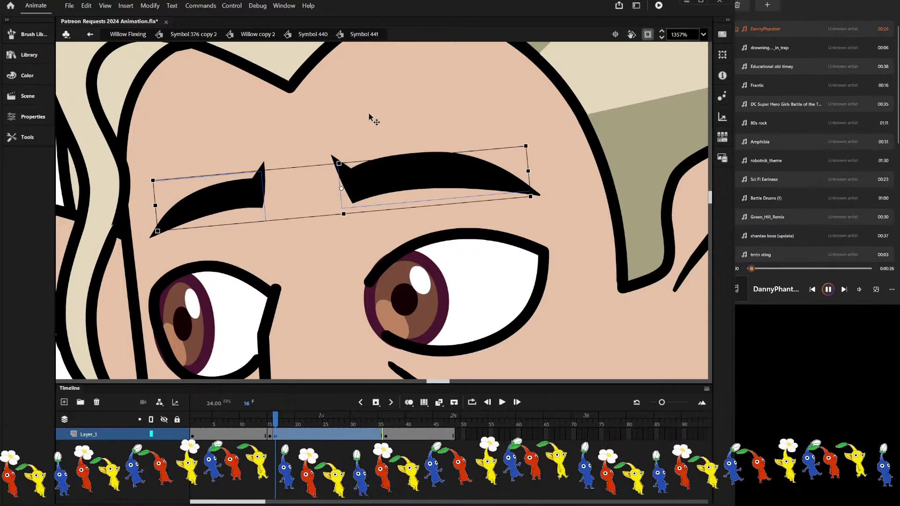
scroll(345, 196, "down", 2)
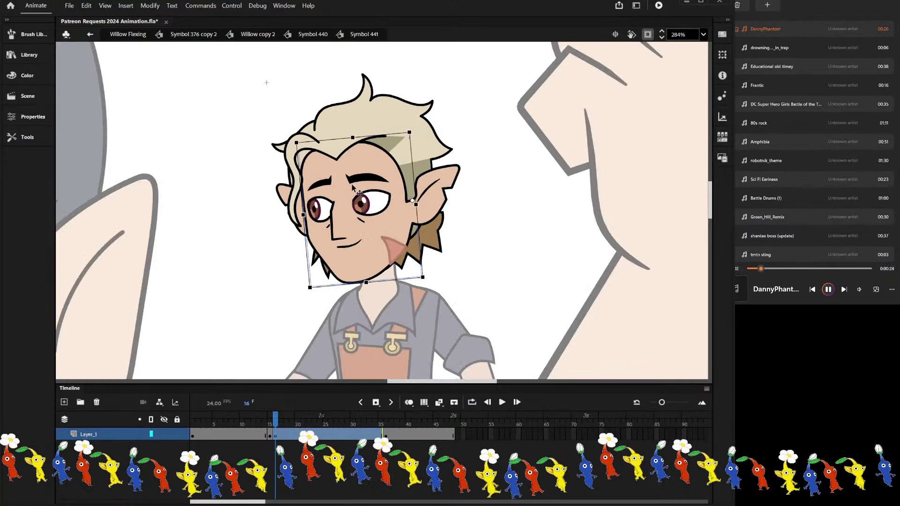
scroll(349, 193, "up", 2)
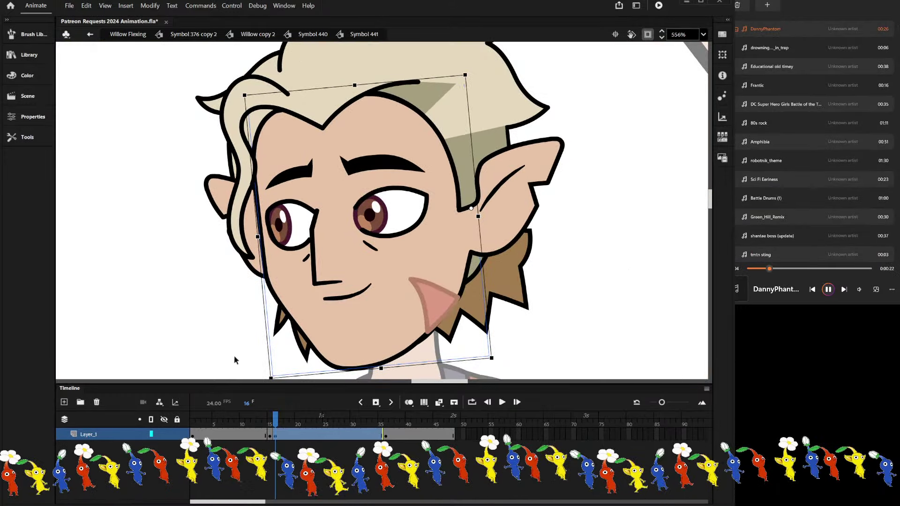
Insert a keyframe at frame 17 and remove the irises, eye whites and lower lid lines, leaving only the curved upper lids.
left_click_drag(273, 423, 282, 428)
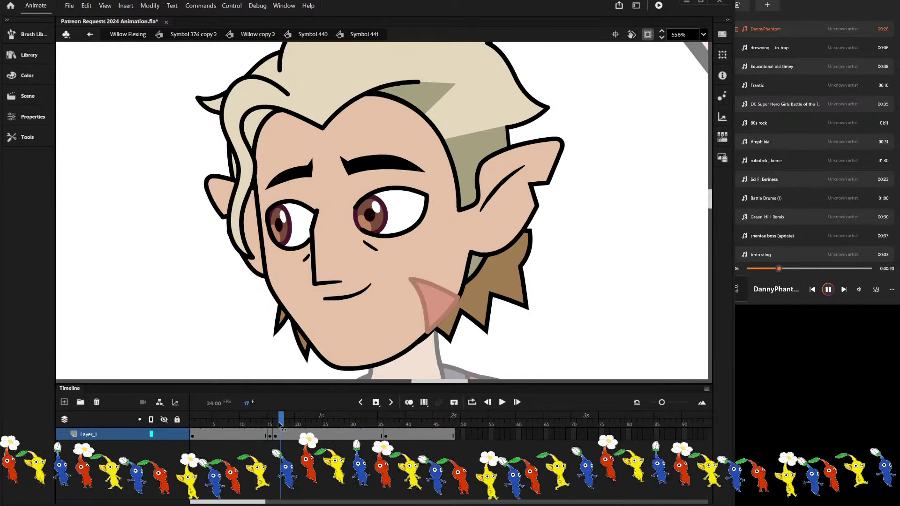
left_click(282, 436)
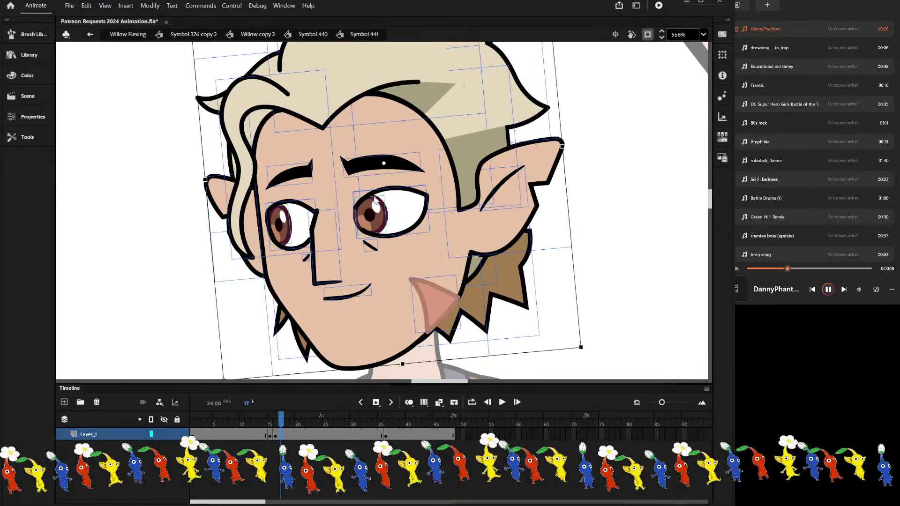
left_click(220, 214)
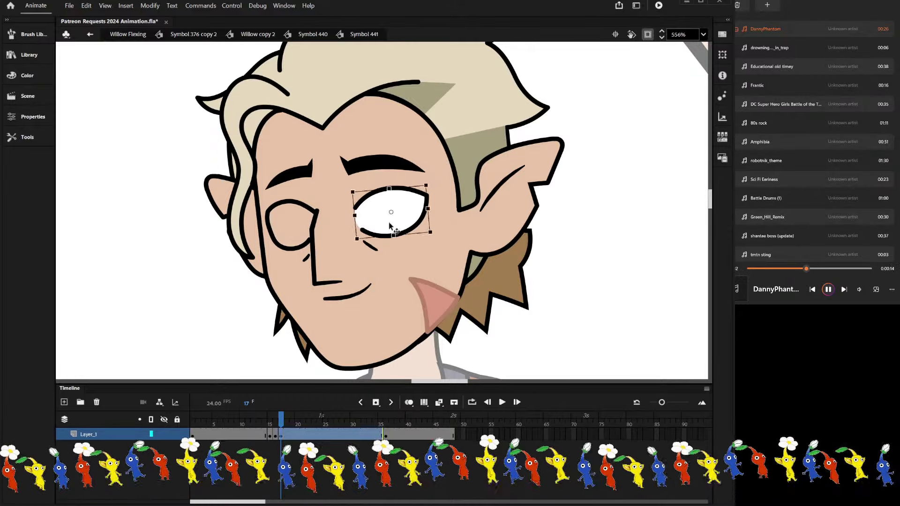
key("Delete")
double_click(378, 235)
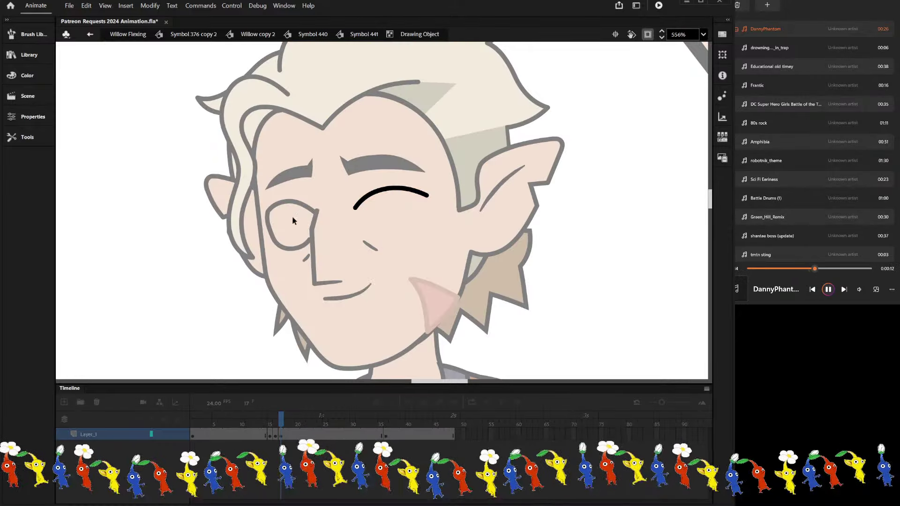
double_click(292, 248)
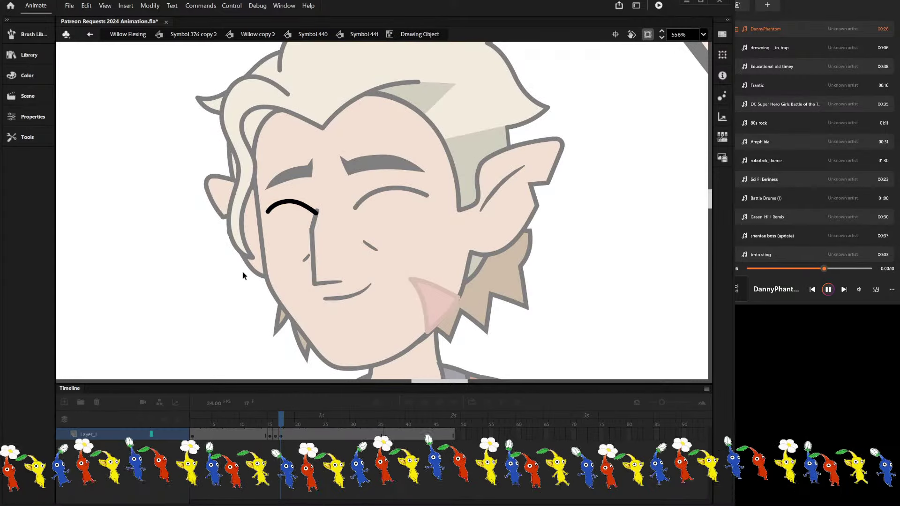
double_click(340, 189)
Lower the two closed-eye arcs on the face, and move both eyebrows down slightly at frame 17.
left_click(368, 202)
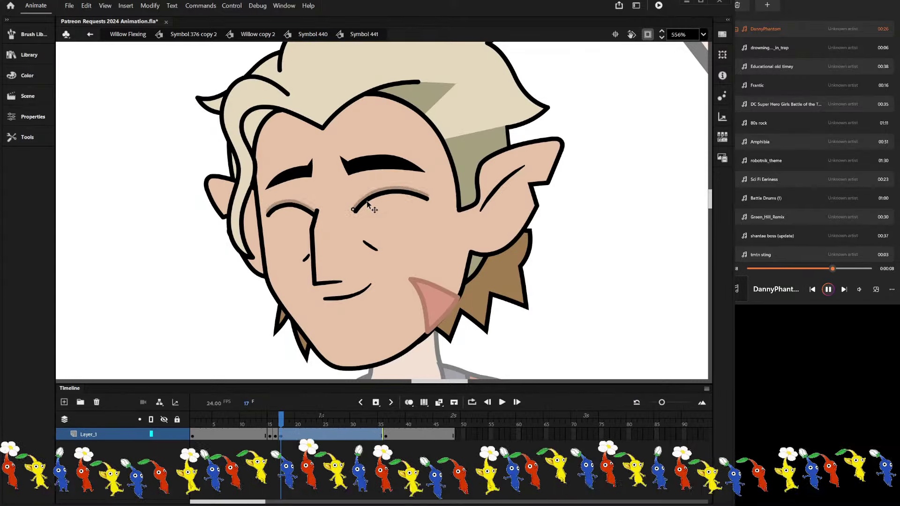
left_click(308, 170)
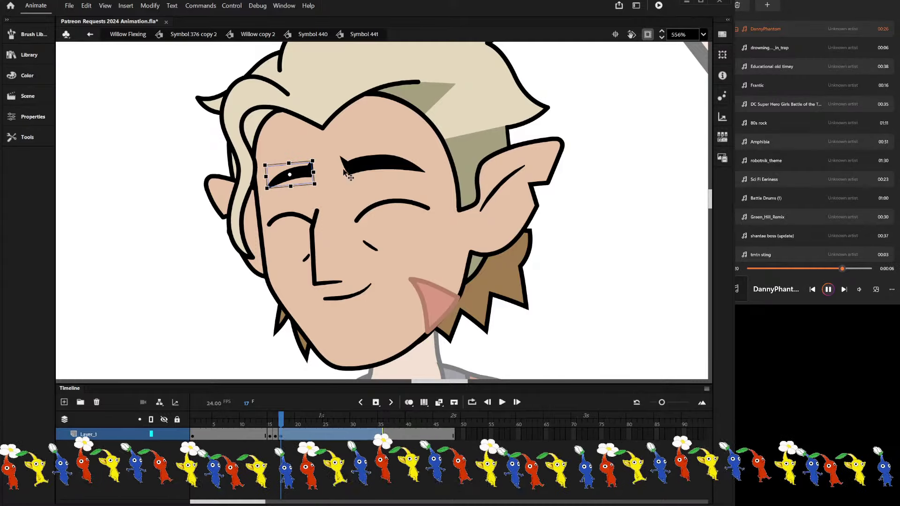
scroll(370, 169, "up", 3)
scroll(355, 160, "down", 1)
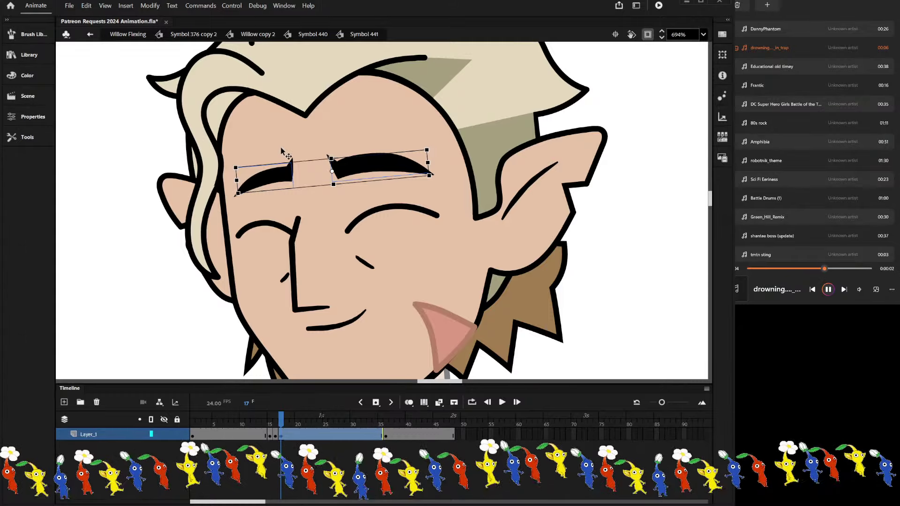
scroll(292, 180, "up", 2)
scroll(302, 181, "down", 3)
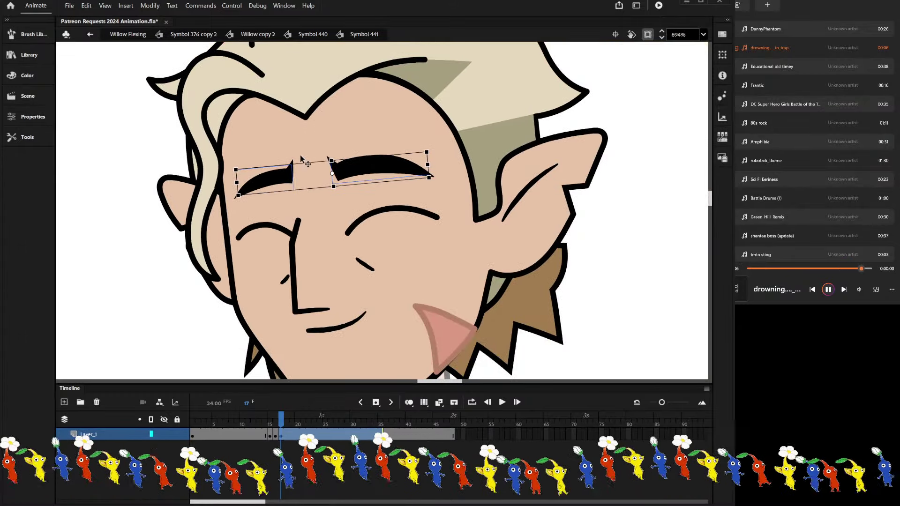
scroll(300, 169, "up", 3)
scroll(296, 150, "down", 1)
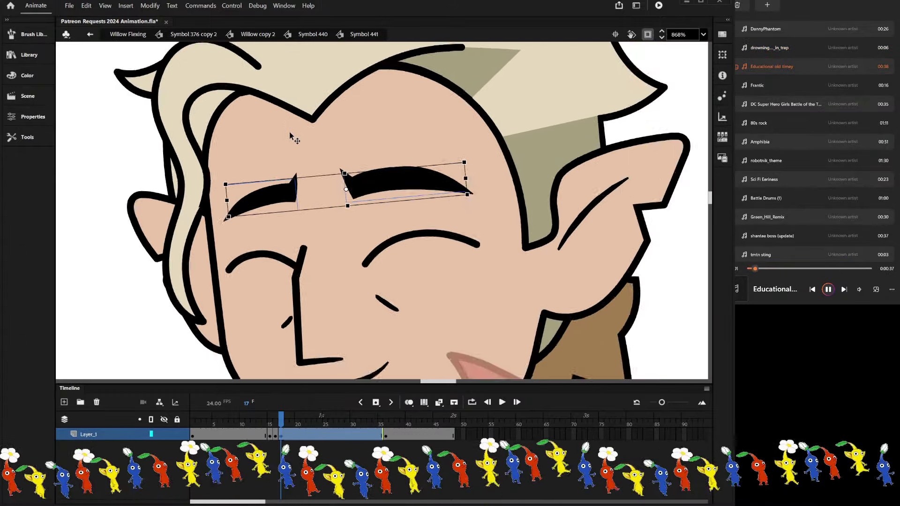
scroll(293, 150, "down", 1)
scroll(288, 126, "up", 2)
scroll(289, 127, "down", 3)
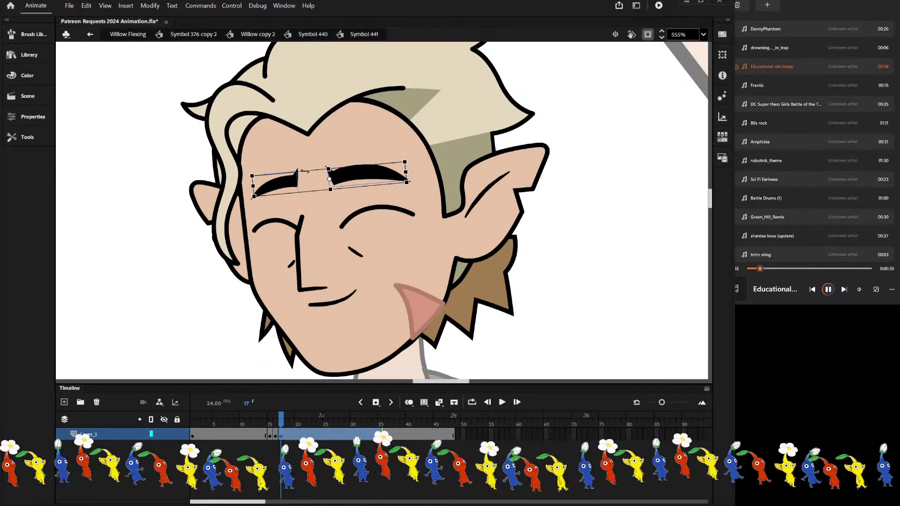
Copy the narrowed-eye keyframe from frame 16 to frame 34 and the closed-eye keyframe from frame 17 to frame 35.
mouse_move(281, 432)
left_mouse_down()
mouse_move(267, 427)
mouse_move(289, 418)
left_mouse_up()
left_click(275, 438)
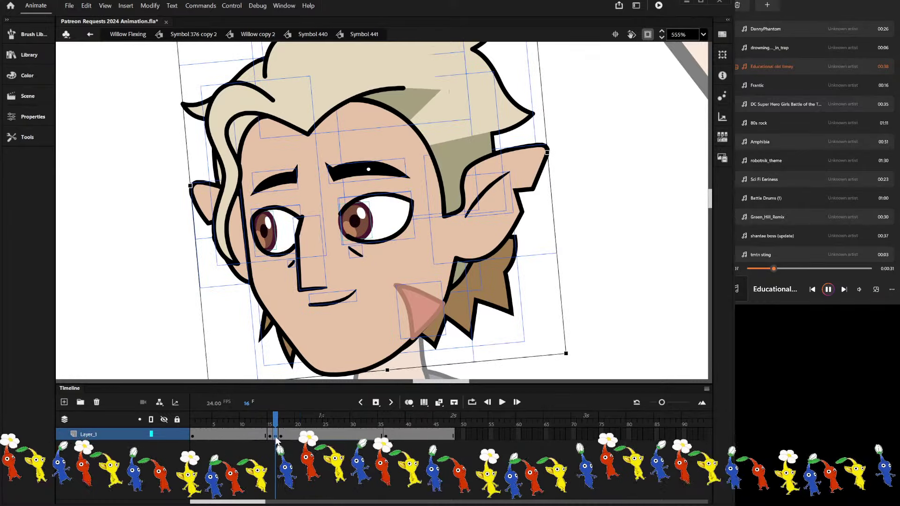
left_click(375, 436)
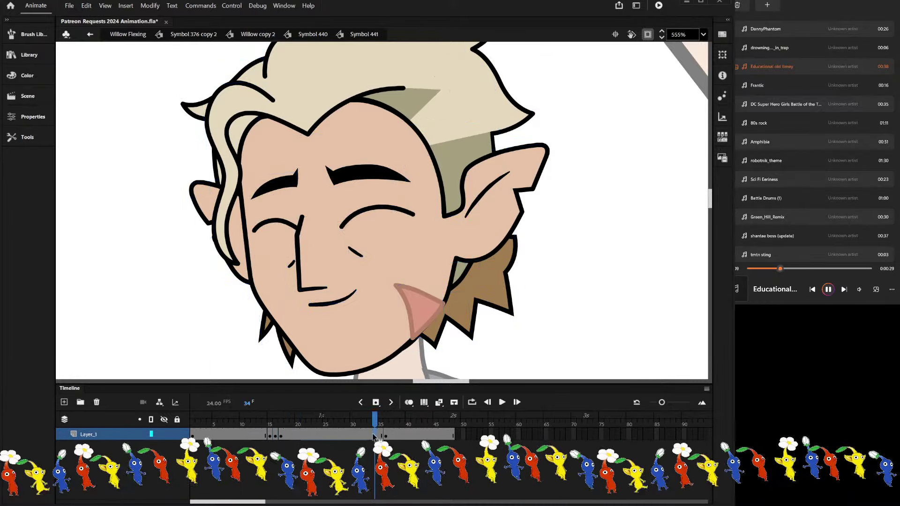
key("ctrl+z")
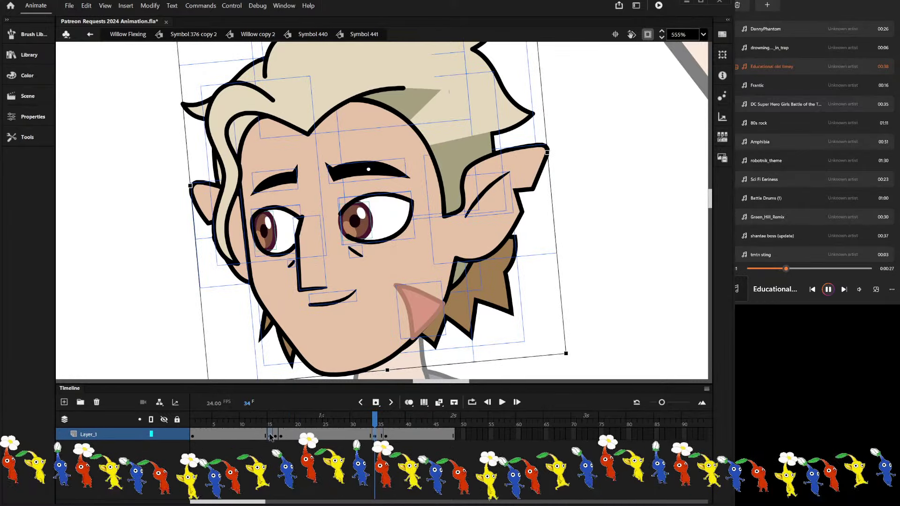
left_click(274, 437)
left_click(279, 437)
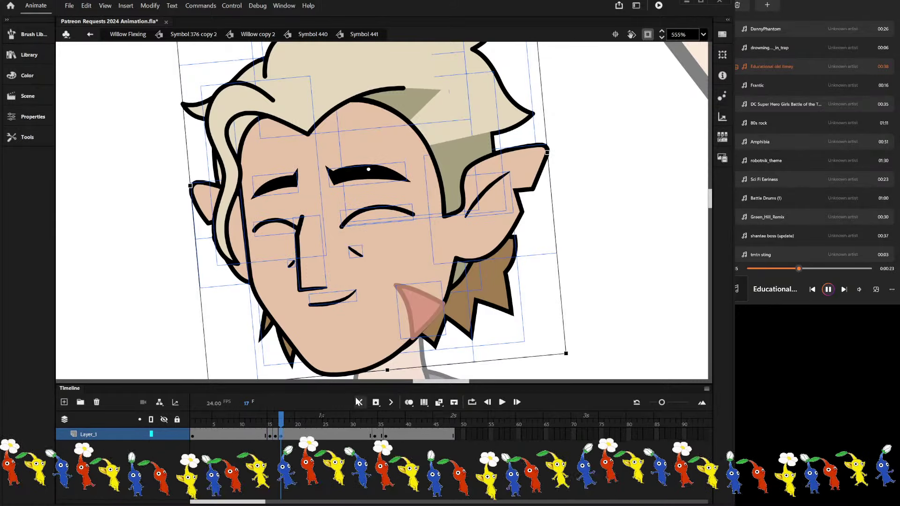
left_click(380, 425)
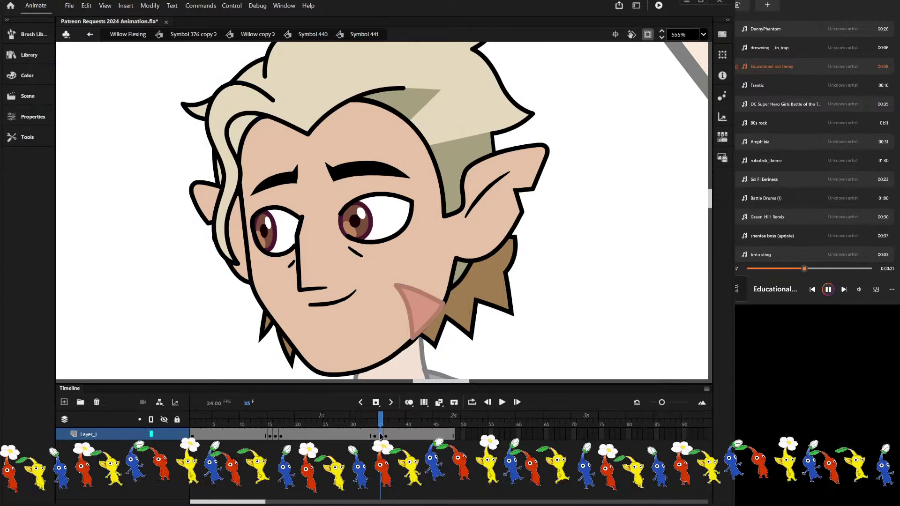
key("ctrl+alt+v")
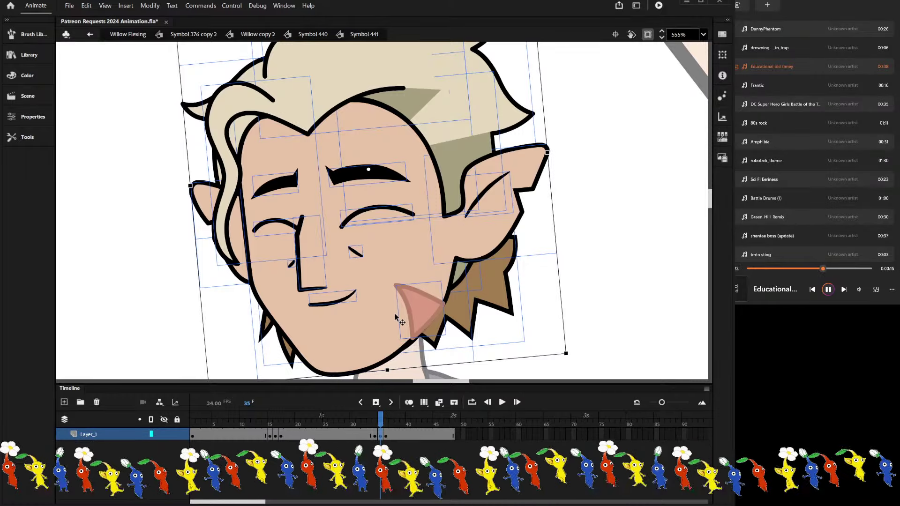
Scrub back through the blink in Symbol 441, and return through Symbol 440 to Willow copy 2.
left_click_drag(381, 422, 255, 419)
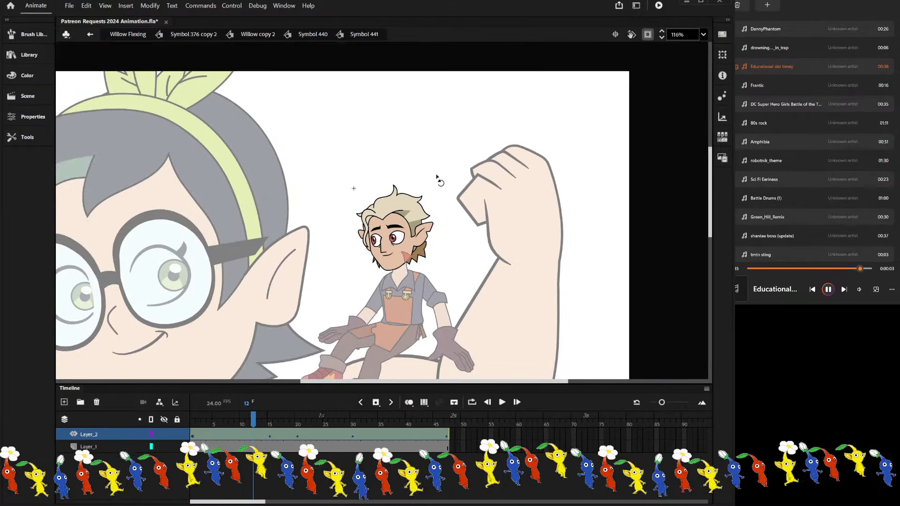
double_click(437, 177)
left_click(259, 435)
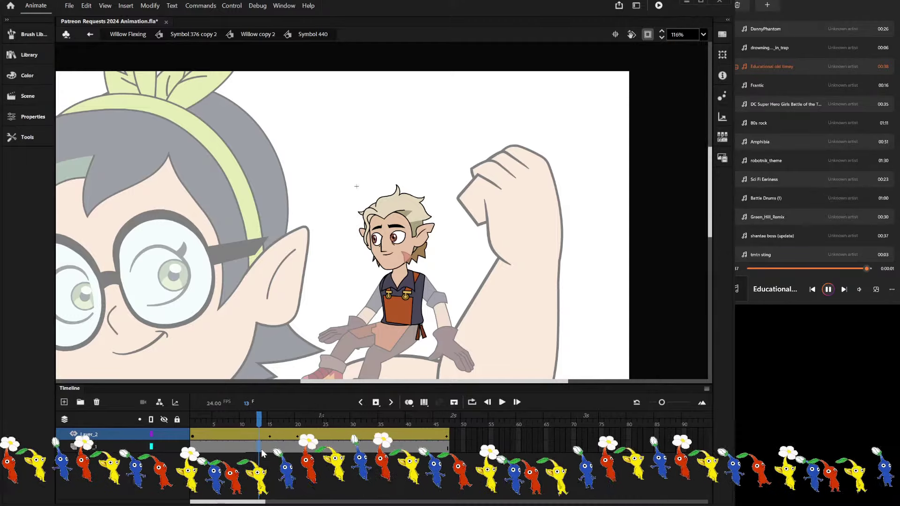
left_click(192, 447)
key("ctrl+2")
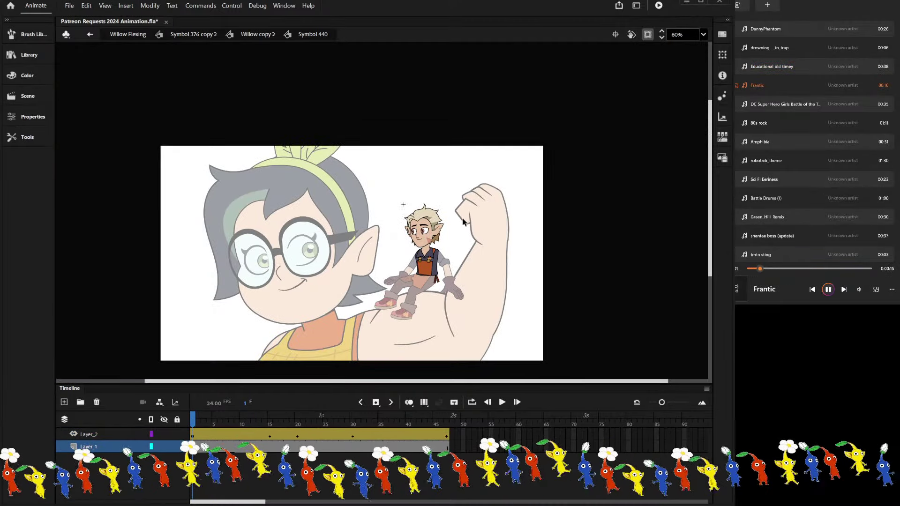
double_click(463, 222)
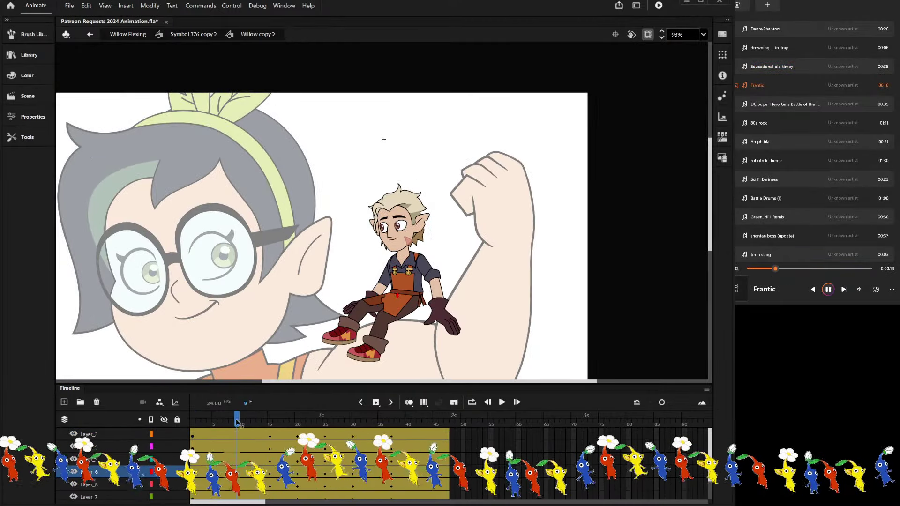
Adjust the position of the small character's Layer_3 arm at the shoulder at frame 25 in Willow copy 2.
left_click_drag(238, 423, 325, 474)
left_click(384, 355)
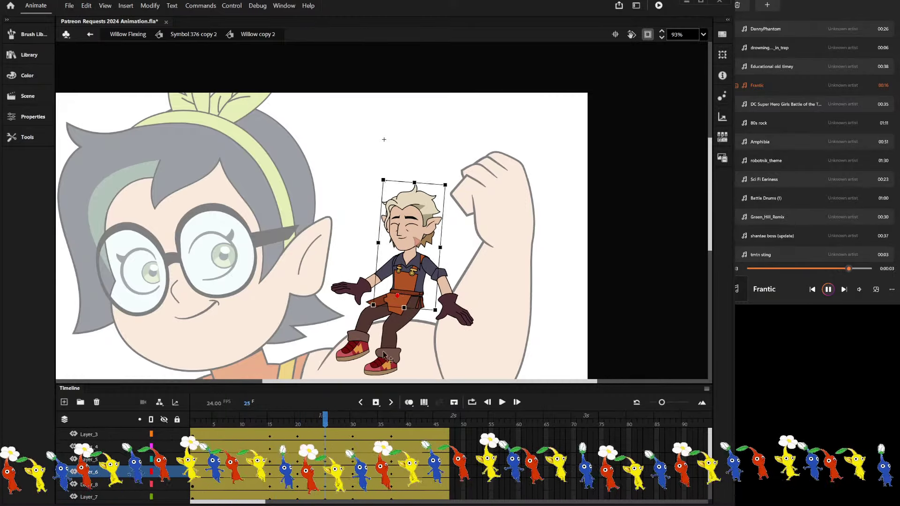
scroll(431, 264, "up", 3)
left_click(430, 264)
scroll(430, 265, "up", 3)
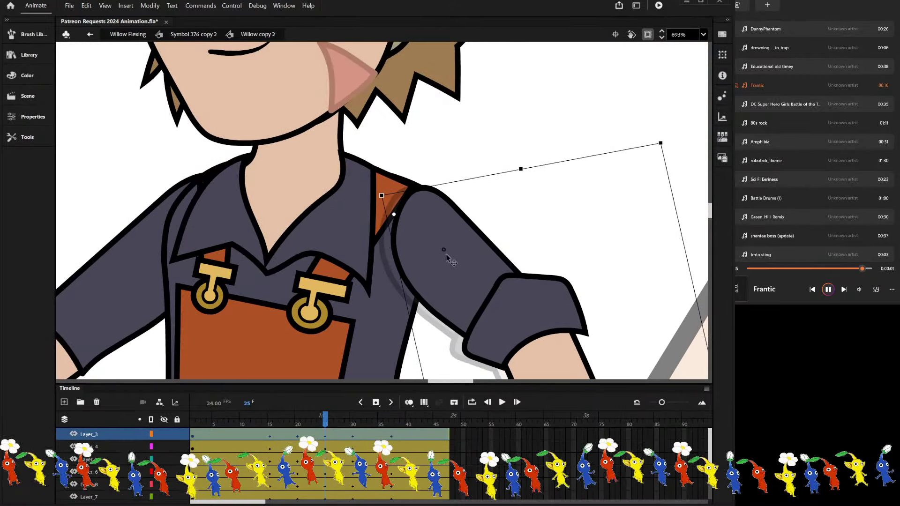
scroll(436, 243, "down", 3)
left_click(386, 252)
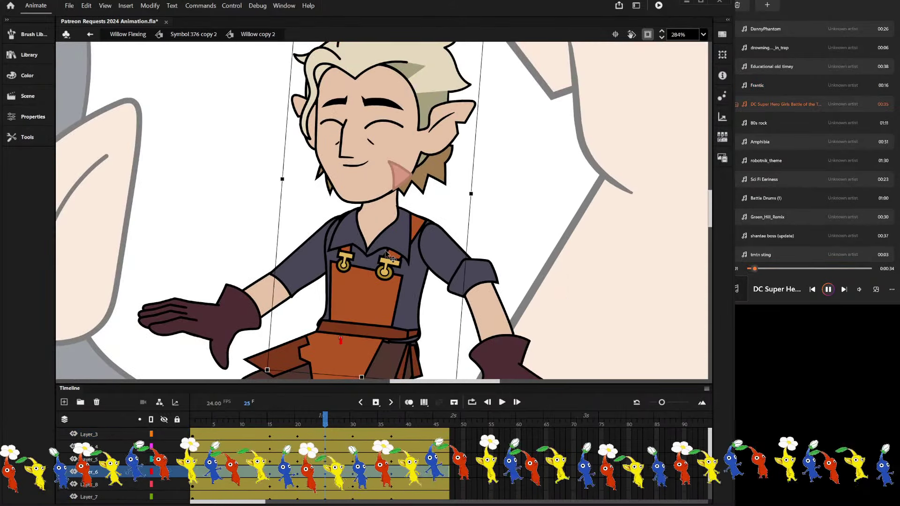
scroll(386, 253, "down", 3)
Reposition the outstretched Layer_3 arm against the shoulder at frame 30 in Willow copy 2.
left_click_drag(326, 419, 352, 445)
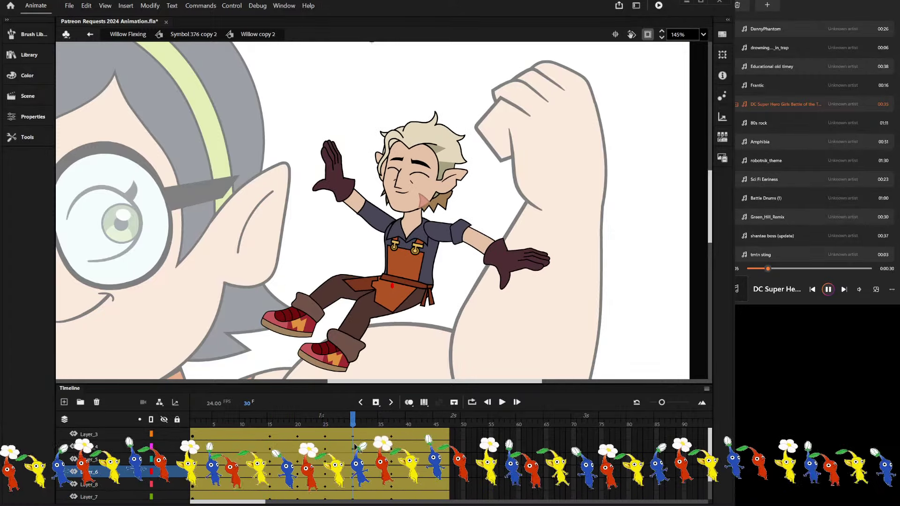
scroll(398, 290, "up", 4)
left_click(471, 195)
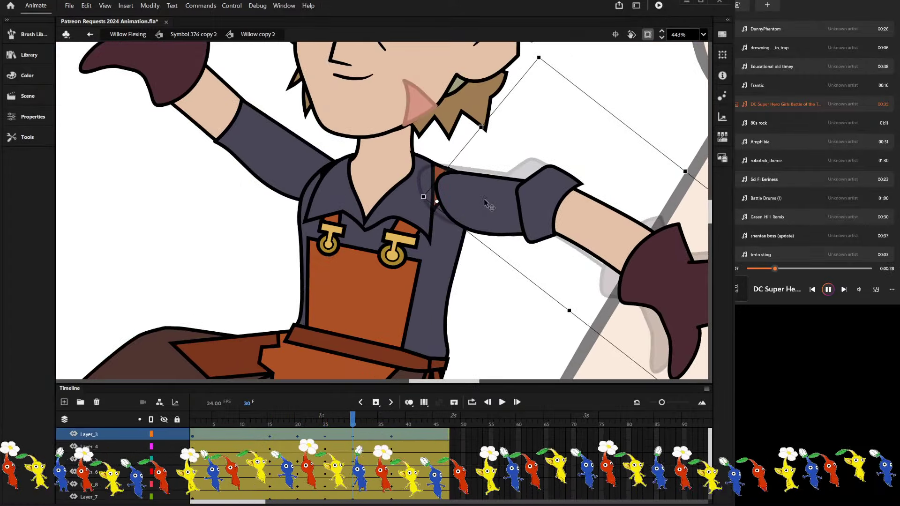
scroll(474, 194, "down", 3)
left_click(423, 154)
scroll(424, 154, "down", 3)
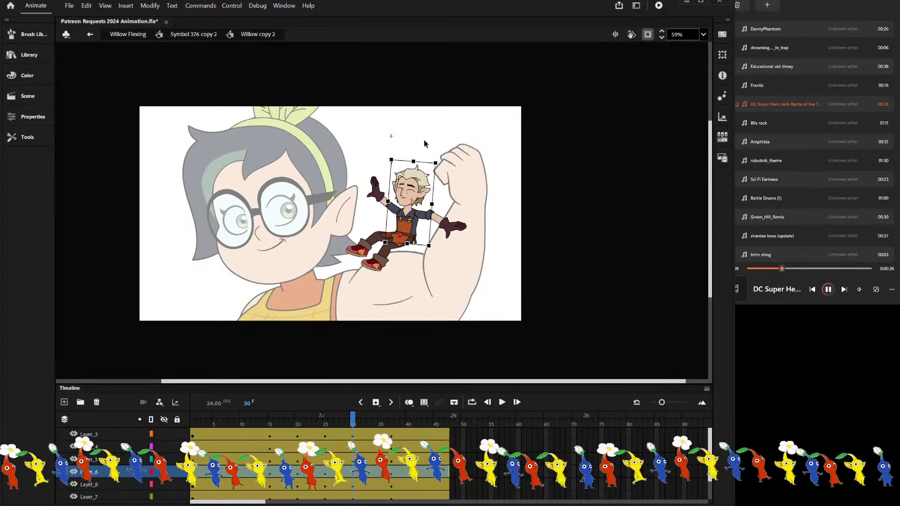
Return to Symbol 376 copy 2 and play the animation to review the small character's launch and landing.
double_click(375, 131)
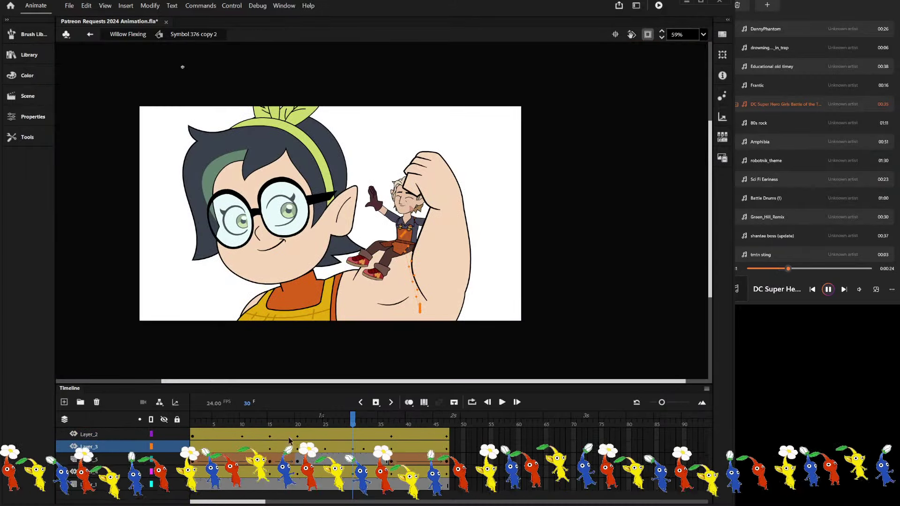
key("Return")
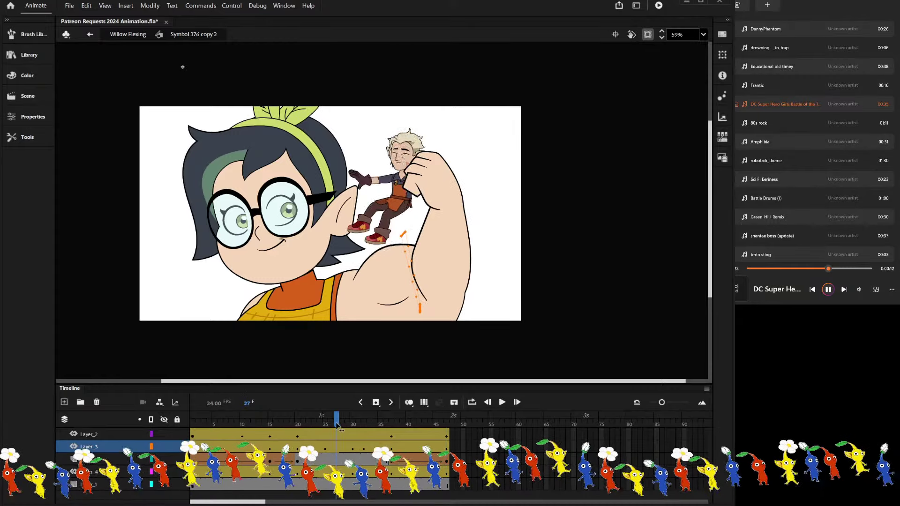
Examine the small character's landing pose on the bicep at frame 32, and replay the launch and landing animation in Symbol 376 copy 2.
left_click(365, 424)
left_click(355, 281)
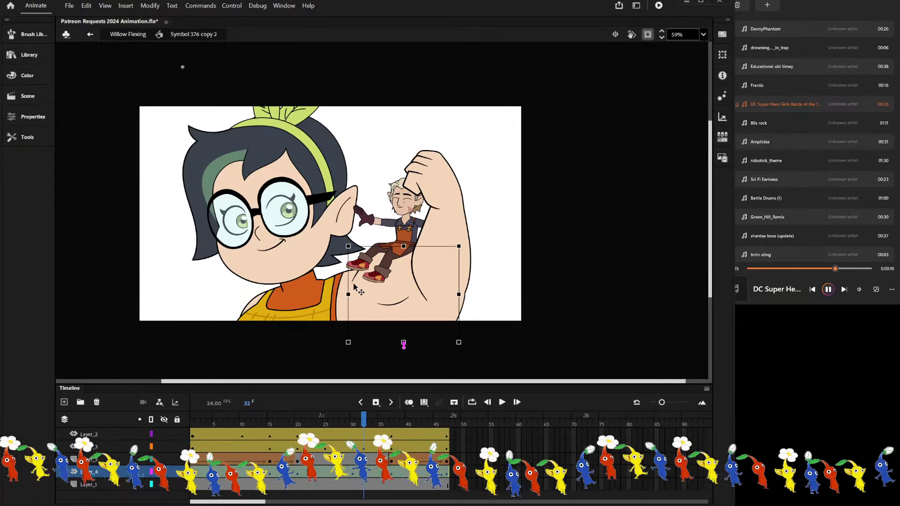
scroll(394, 262, "up", 2)
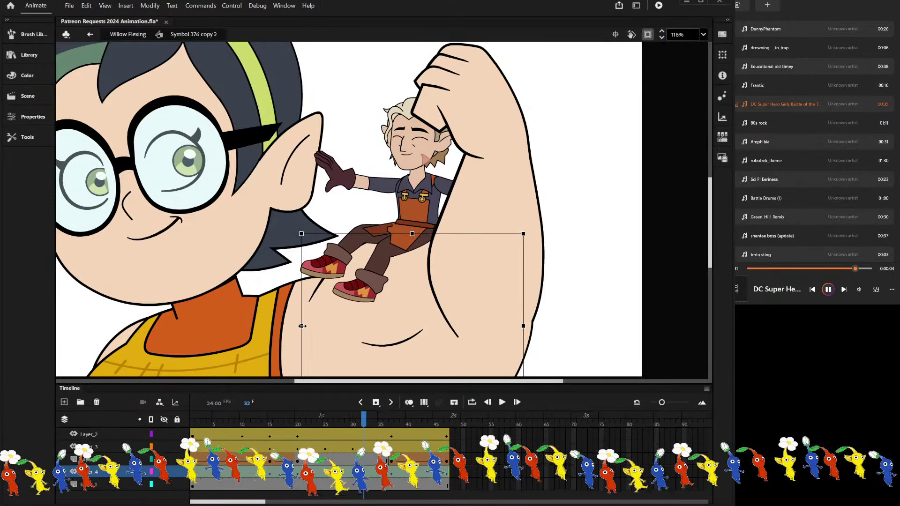
scroll(308, 252, "down", 1)
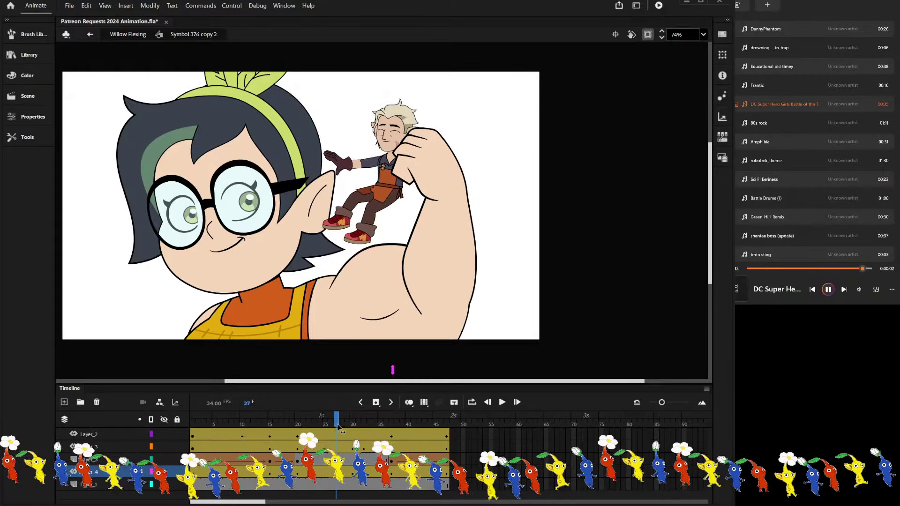
left_click_drag(363, 434, 450, 411)
key("Return")
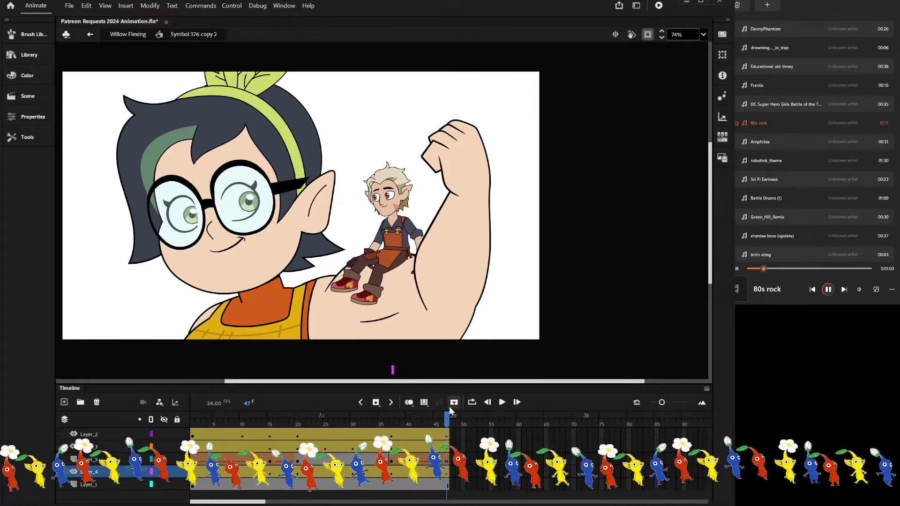
key("Return")
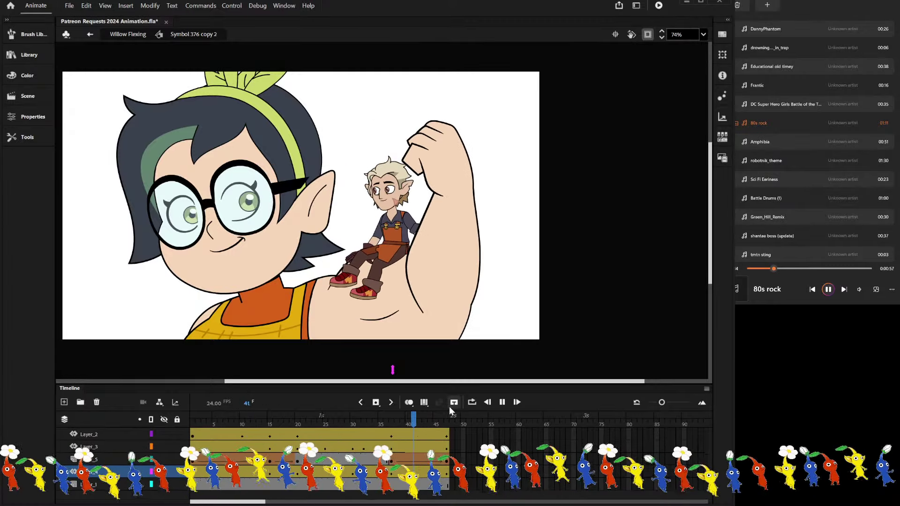
key("Return")
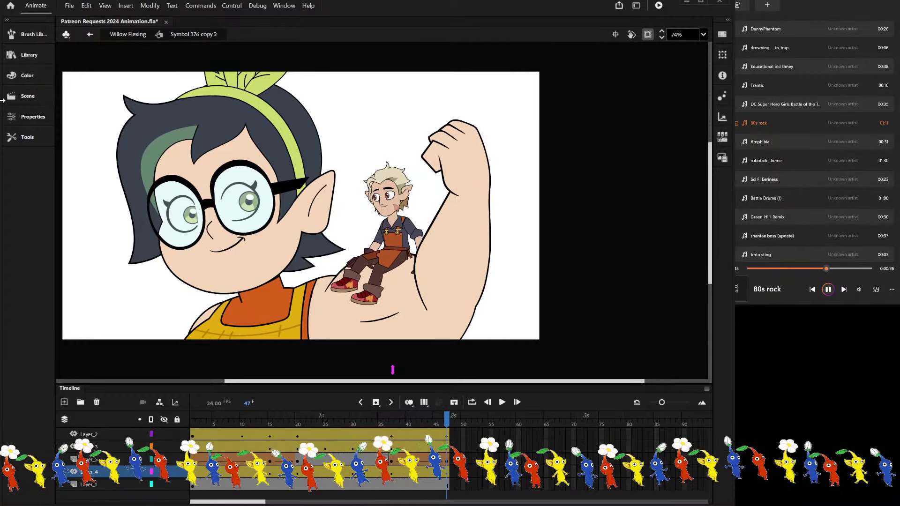
Return to the Willow Flexing scene, save the document, and deselect the character artwork.
left_click(121, 35)
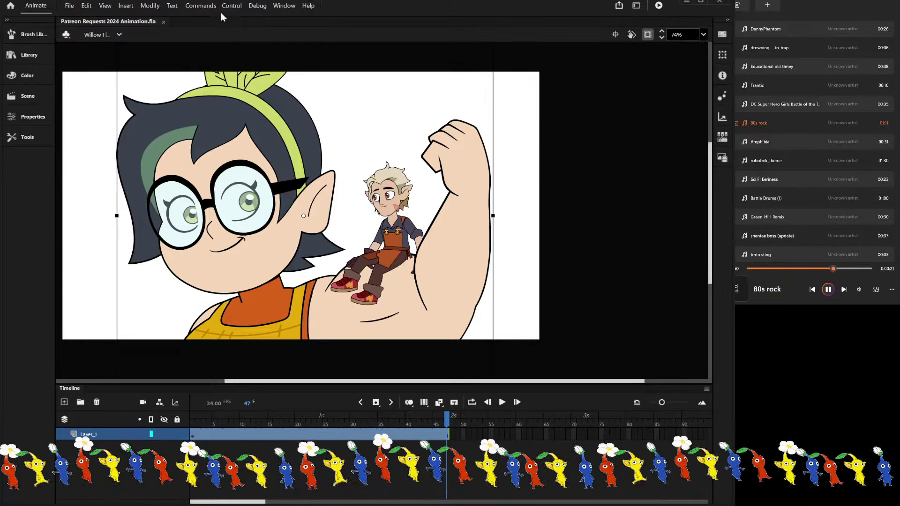
key("ctrl+s")
left_click(100, 82)
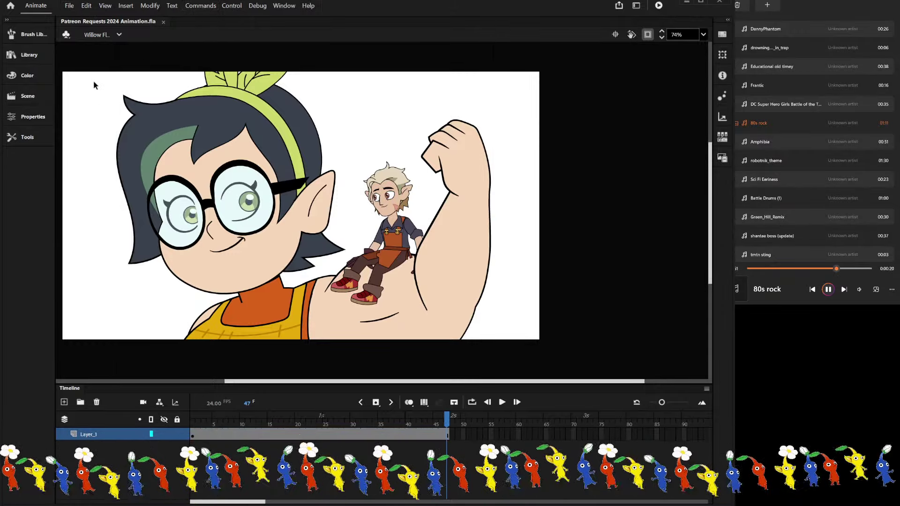
Test the movie to preview the finished Willow Flexing animation.
scroll(436, 223, "down", 2)
scroll(324, 185, "up", 2)
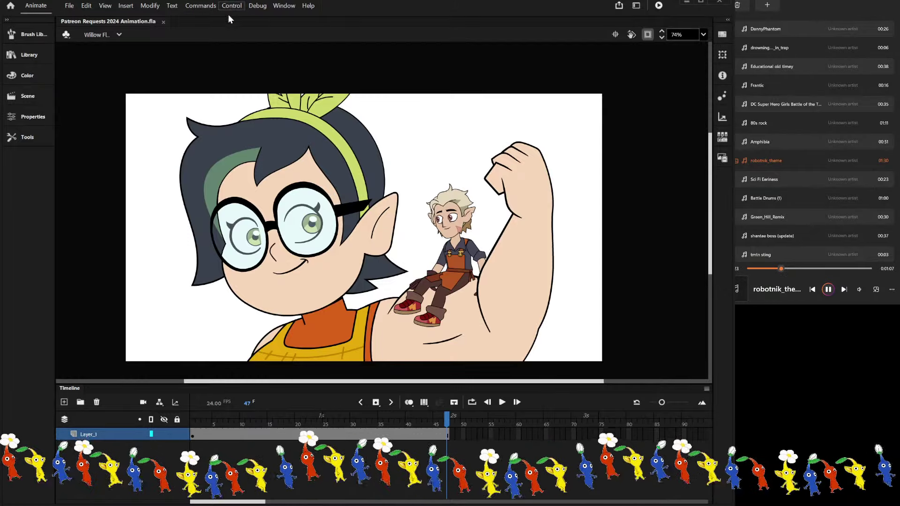
key("ctrl+Return")
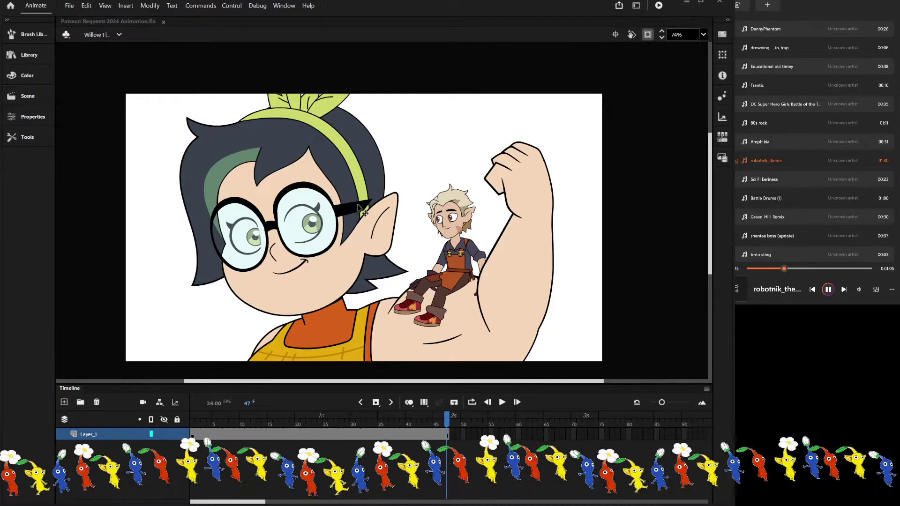